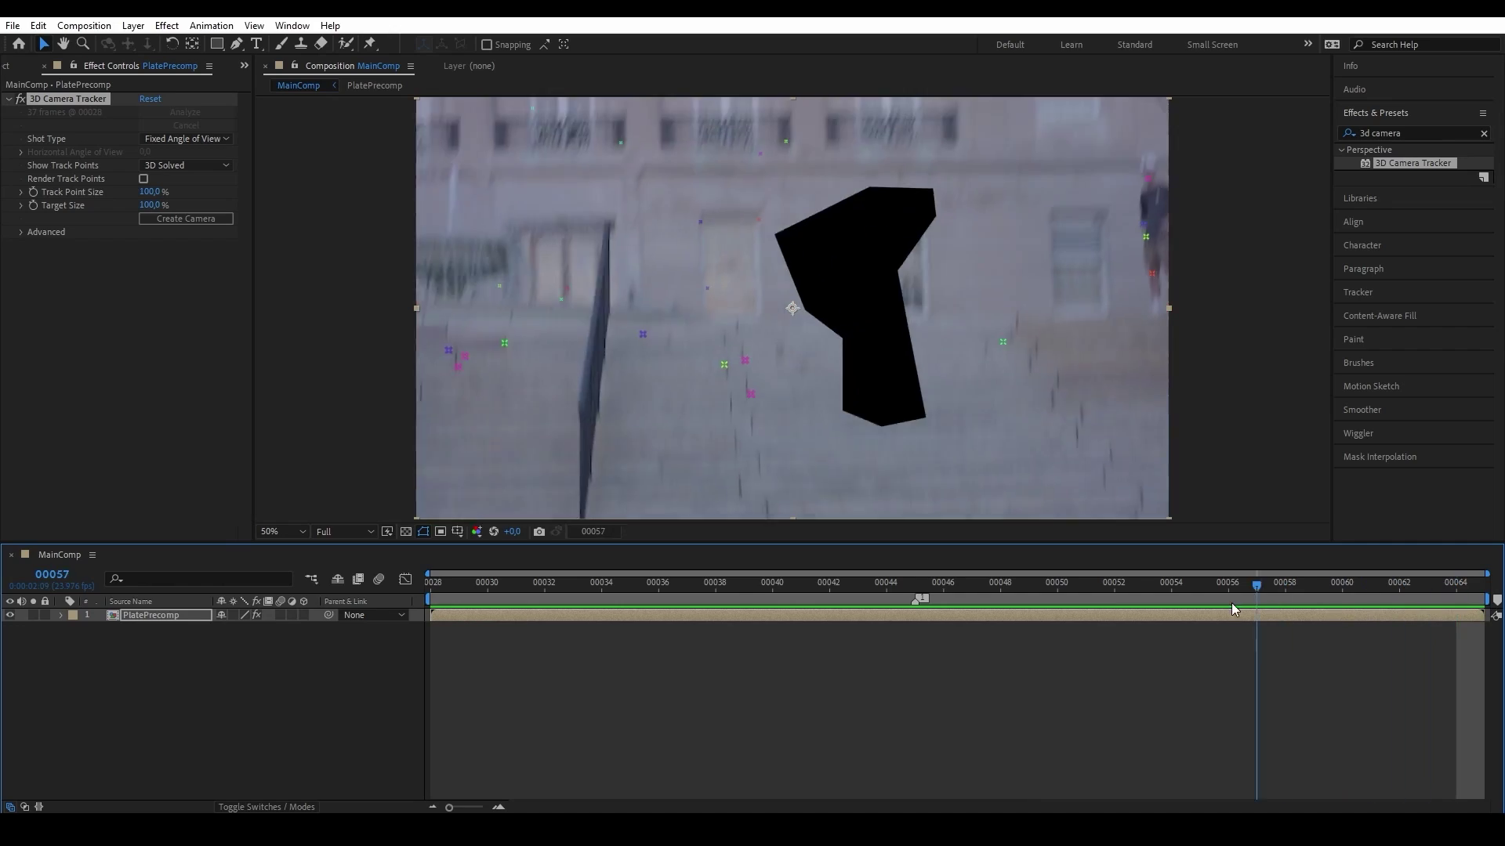
pyautogui.moveTo(1231, 603); pyautogui.dragTo(854, 619)
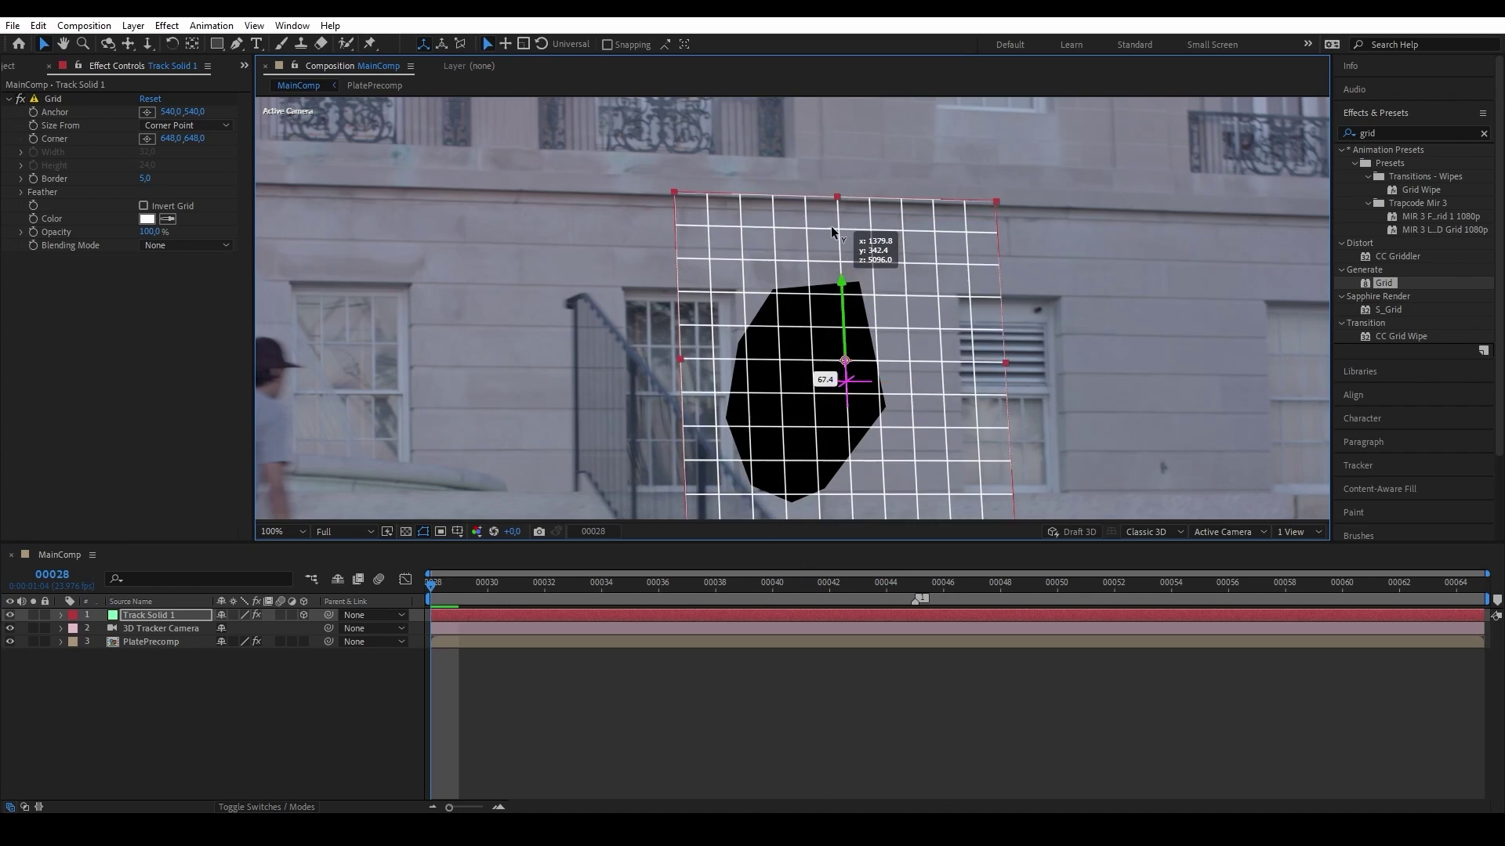
pyautogui.moveTo(831, 232); pyautogui.dragTo(829, 155)
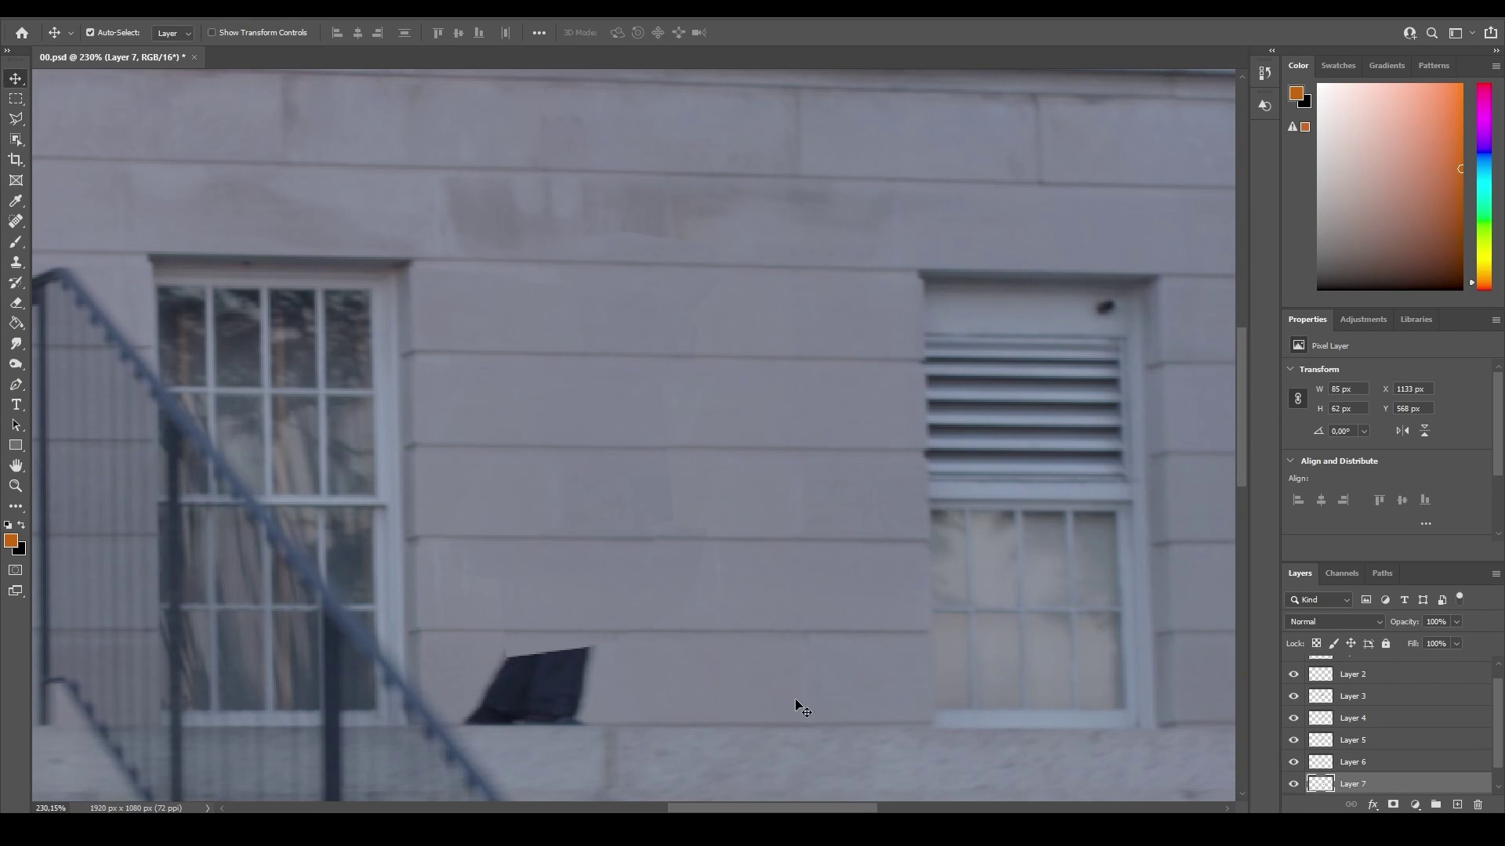
pyautogui.moveTo(796, 702); pyautogui.dragTo(582, 685)
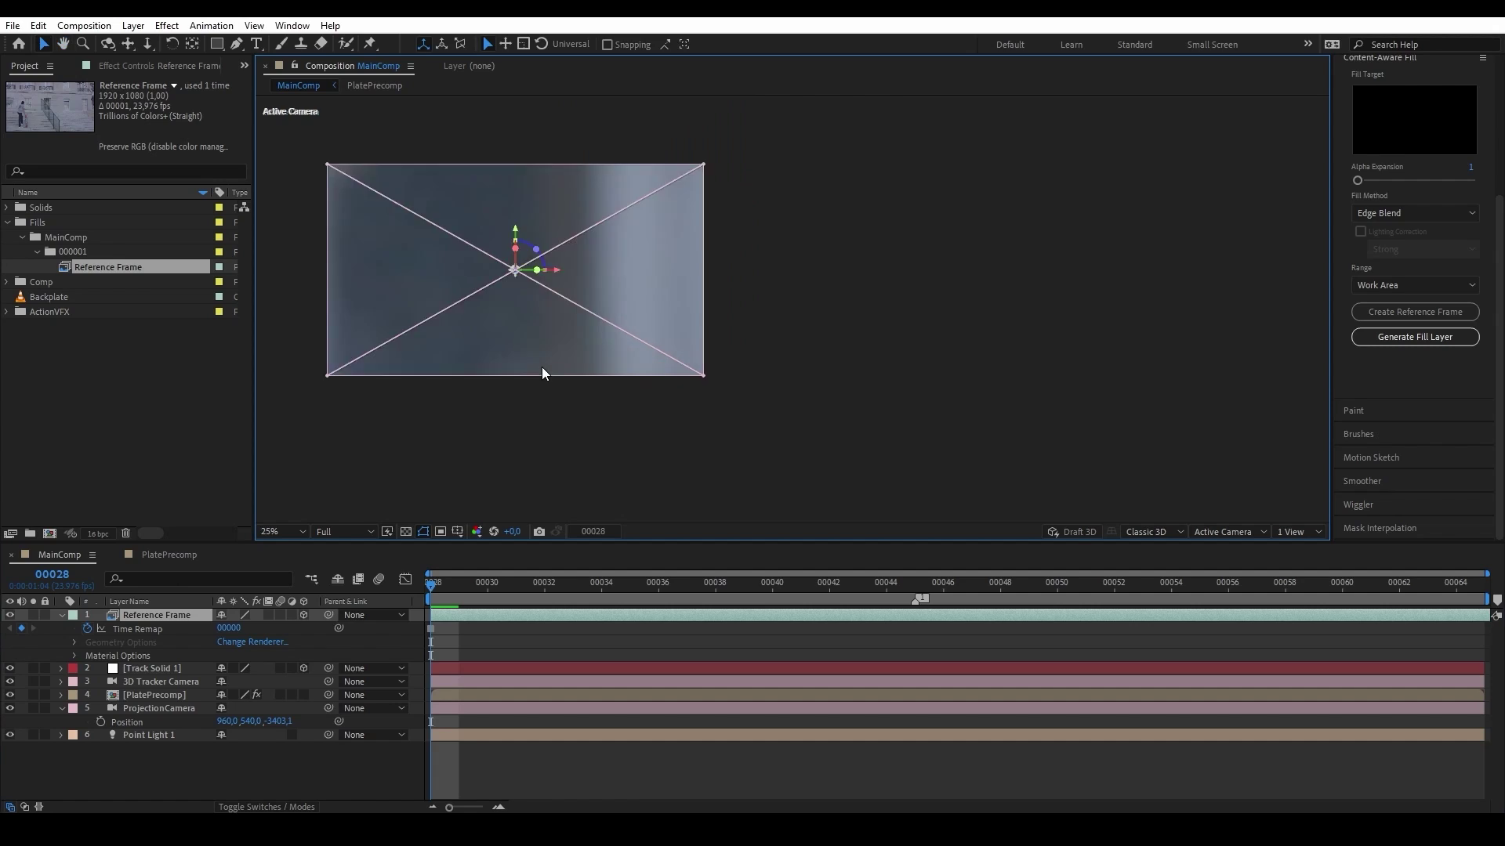
pyautogui.moveTo(544, 373); pyautogui.dragTo(641, 432)
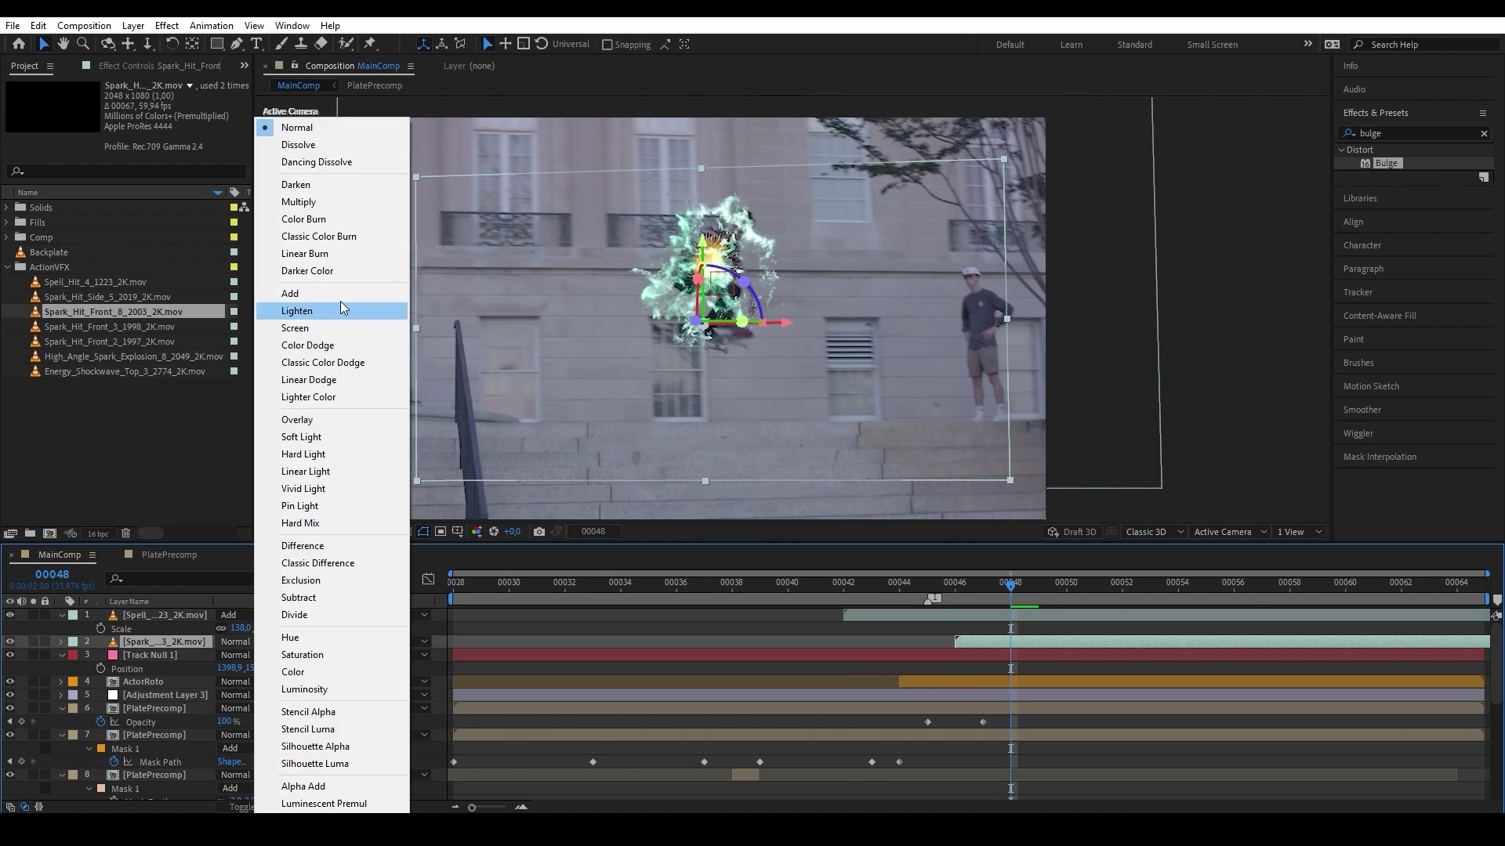
pyautogui.click(345, 305)
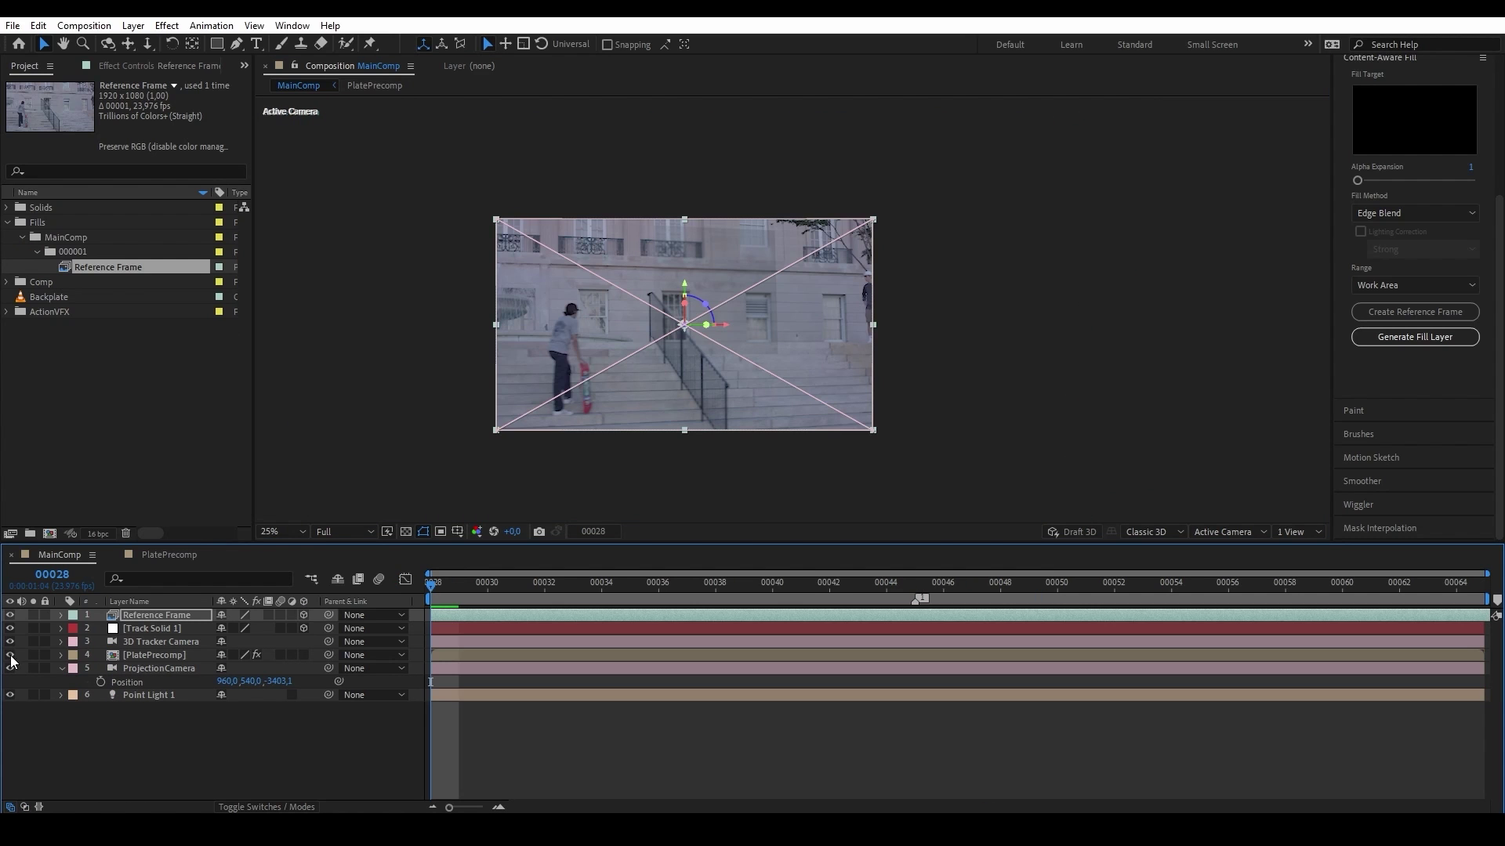
pyautogui.click(10, 656)
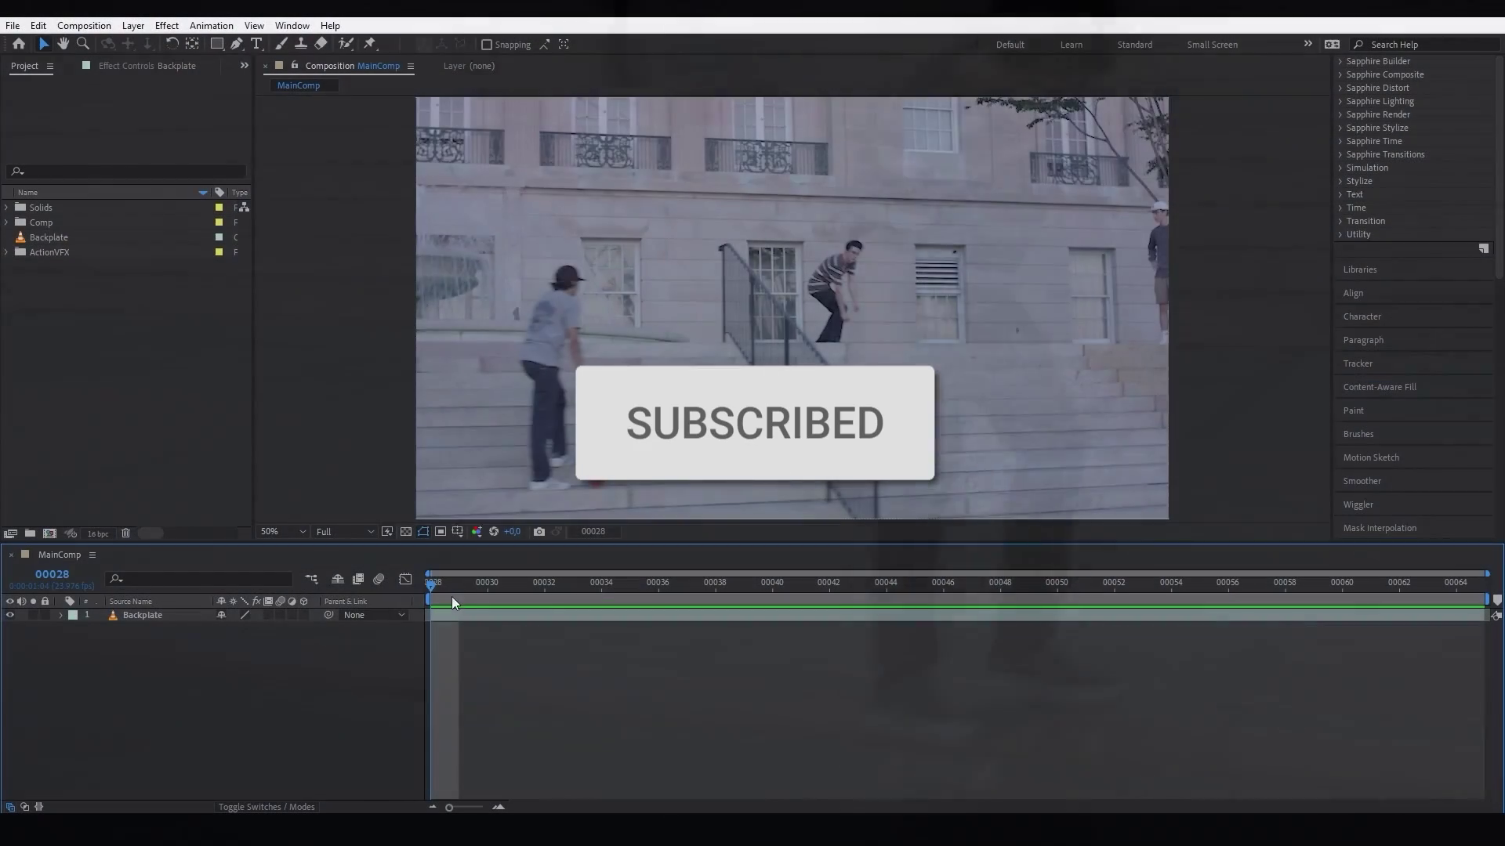
# Step: Review the skater's jump in the Backplate footage, comparing the poses at frames 45 and 46
pyautogui.moveTo(451, 595); pyautogui.dragTo(487, 590)
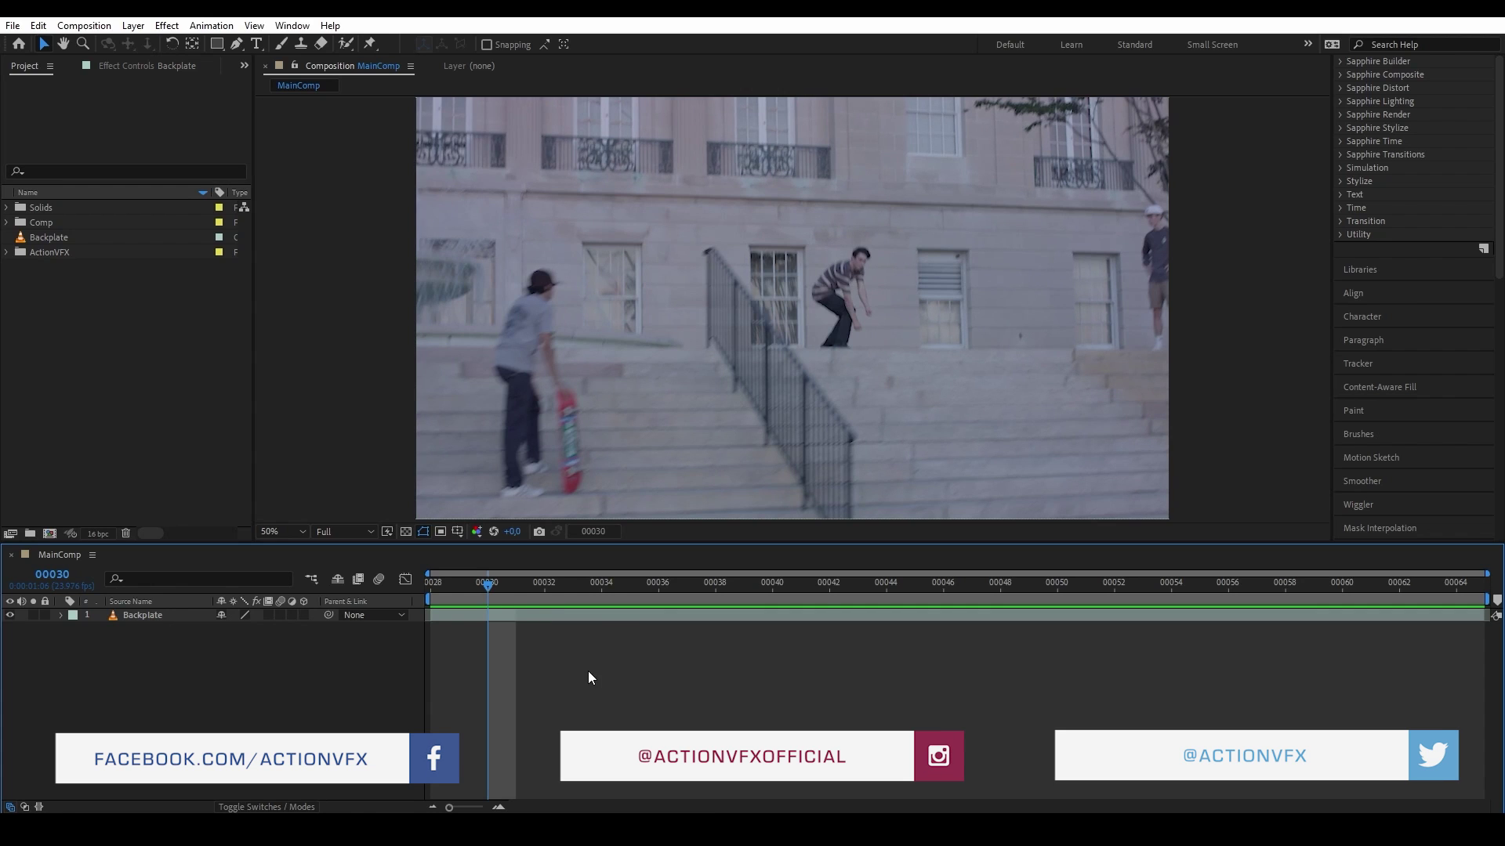
pyautogui.moveTo(467, 582); pyautogui.dragTo(946, 592)
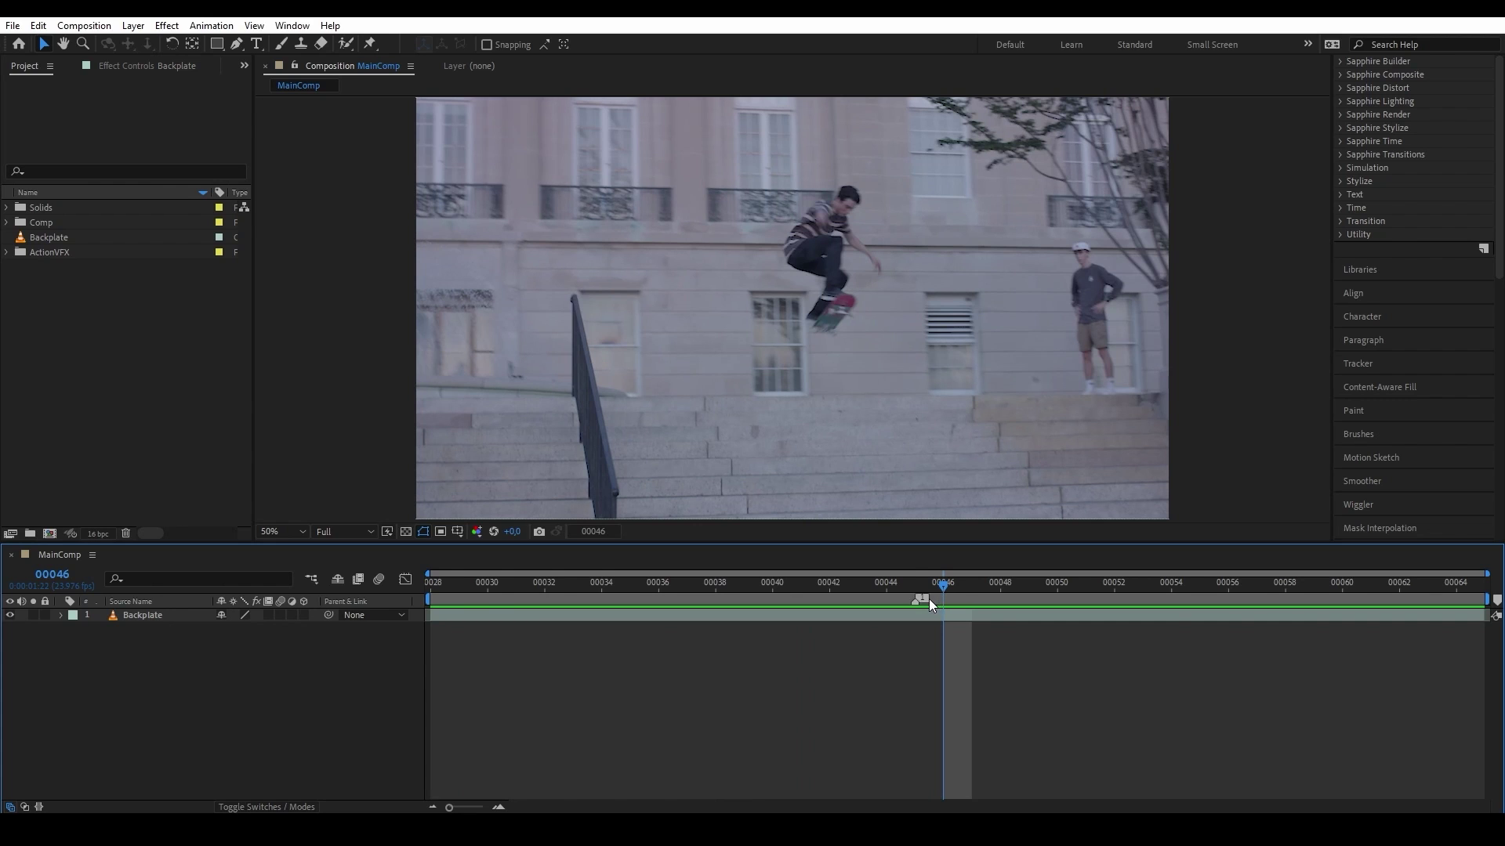
pyautogui.click(929, 598)
pyautogui.click(901, 385)
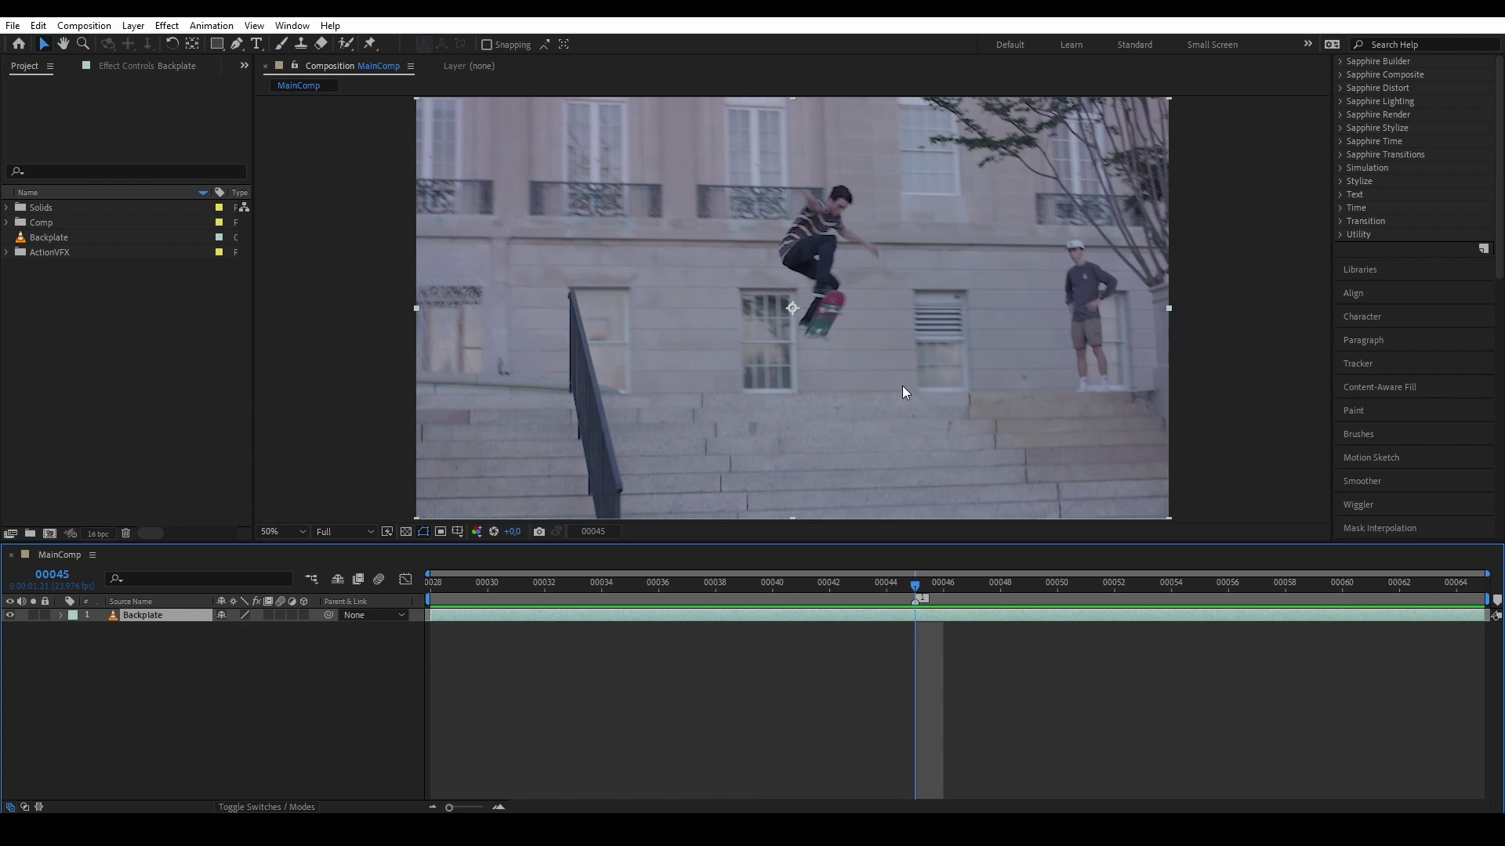
pyautogui.moveTo(915, 589); pyautogui.dragTo(938, 544)
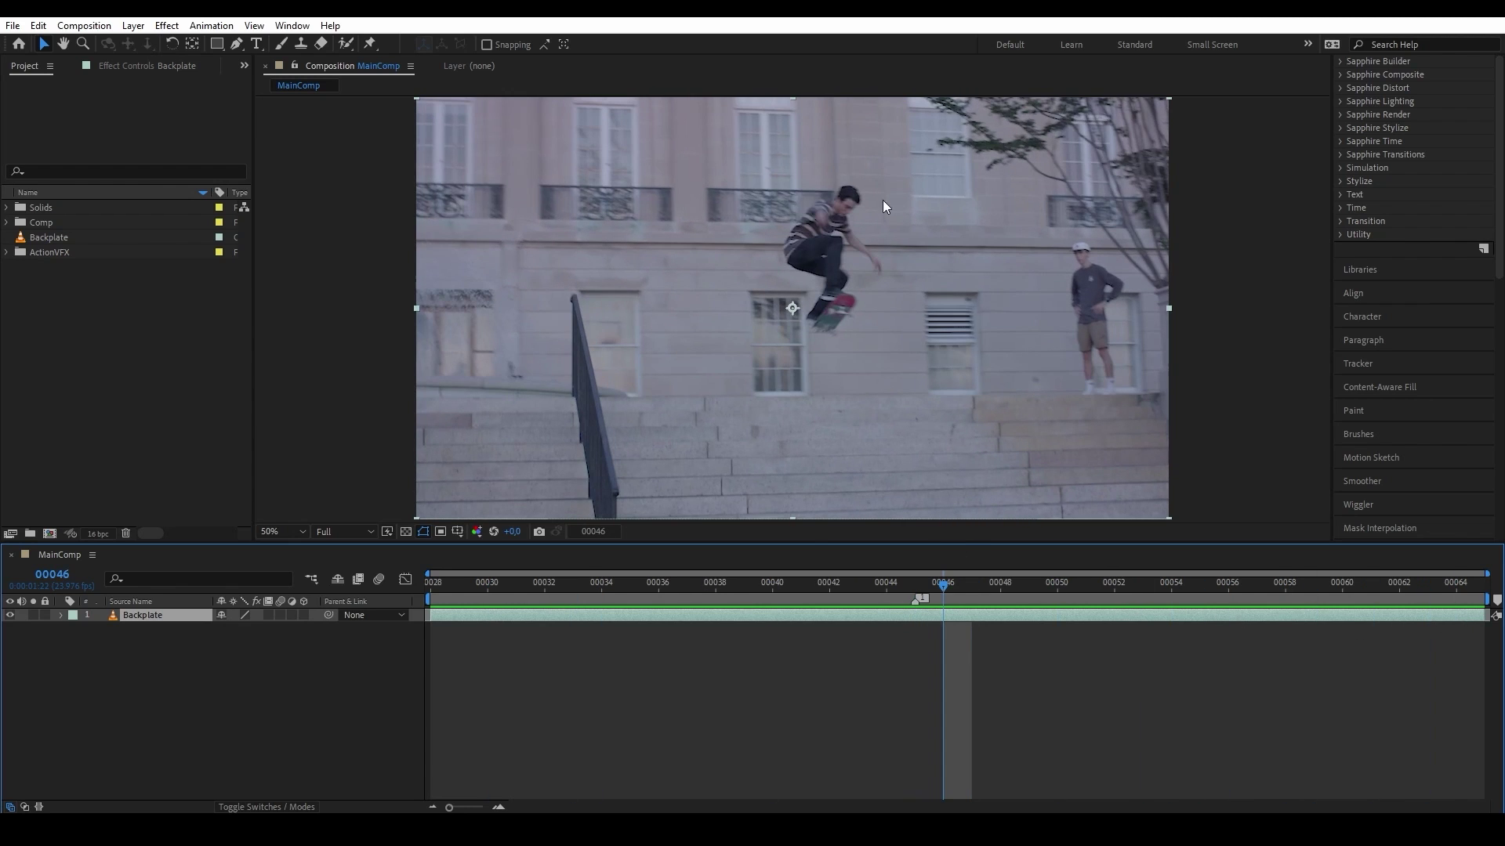
pyautogui.moveTo(914, 592)
pyautogui.mouseDown()
pyautogui.moveTo(534, 619)
pyautogui.moveTo(783, 587)
pyautogui.moveTo(909, 590)
pyautogui.mouseUp()
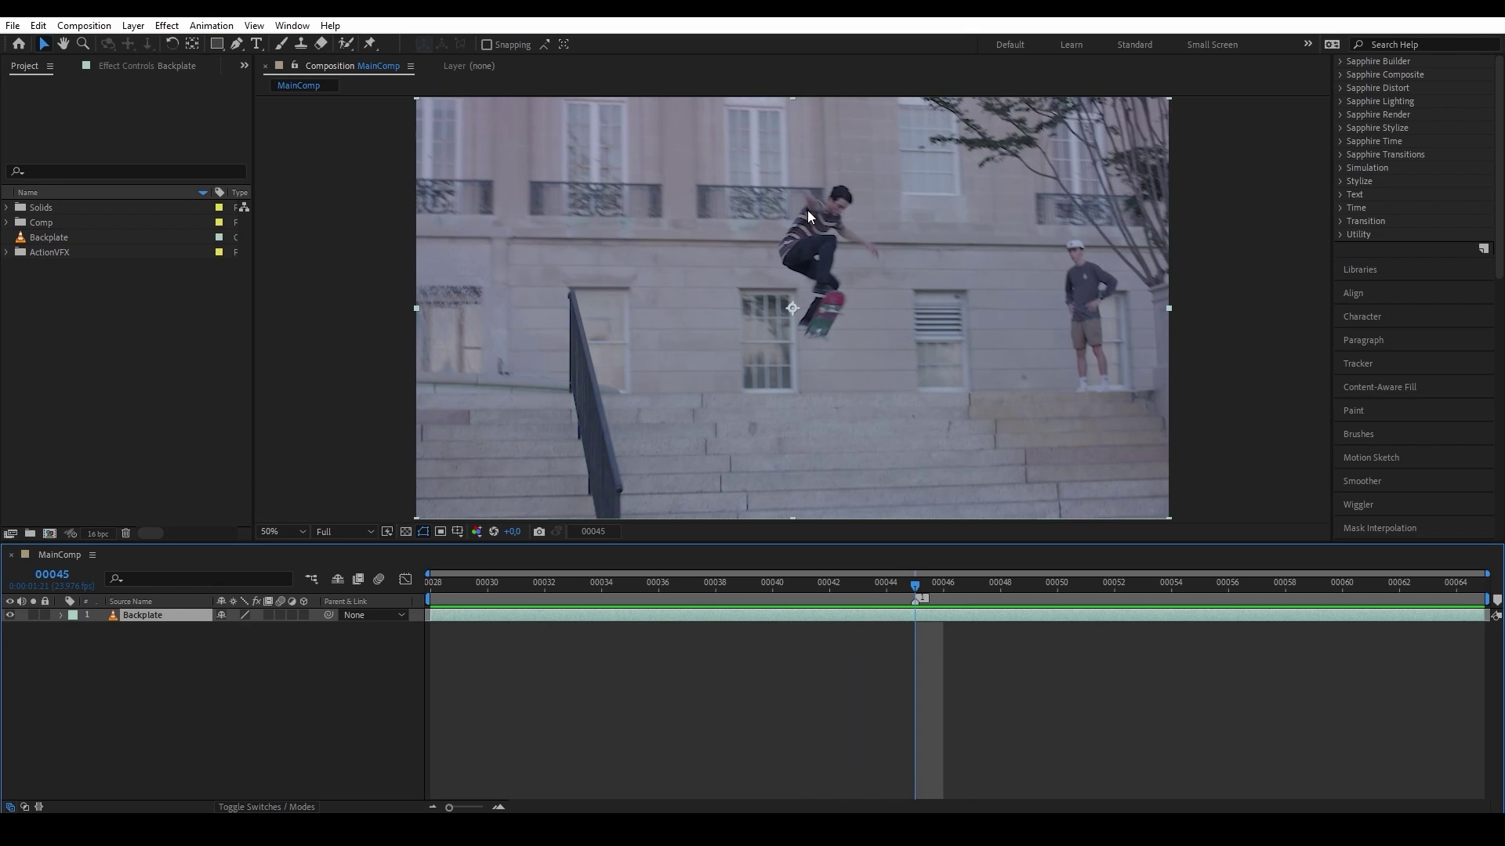
pyautogui.click(610, 346)
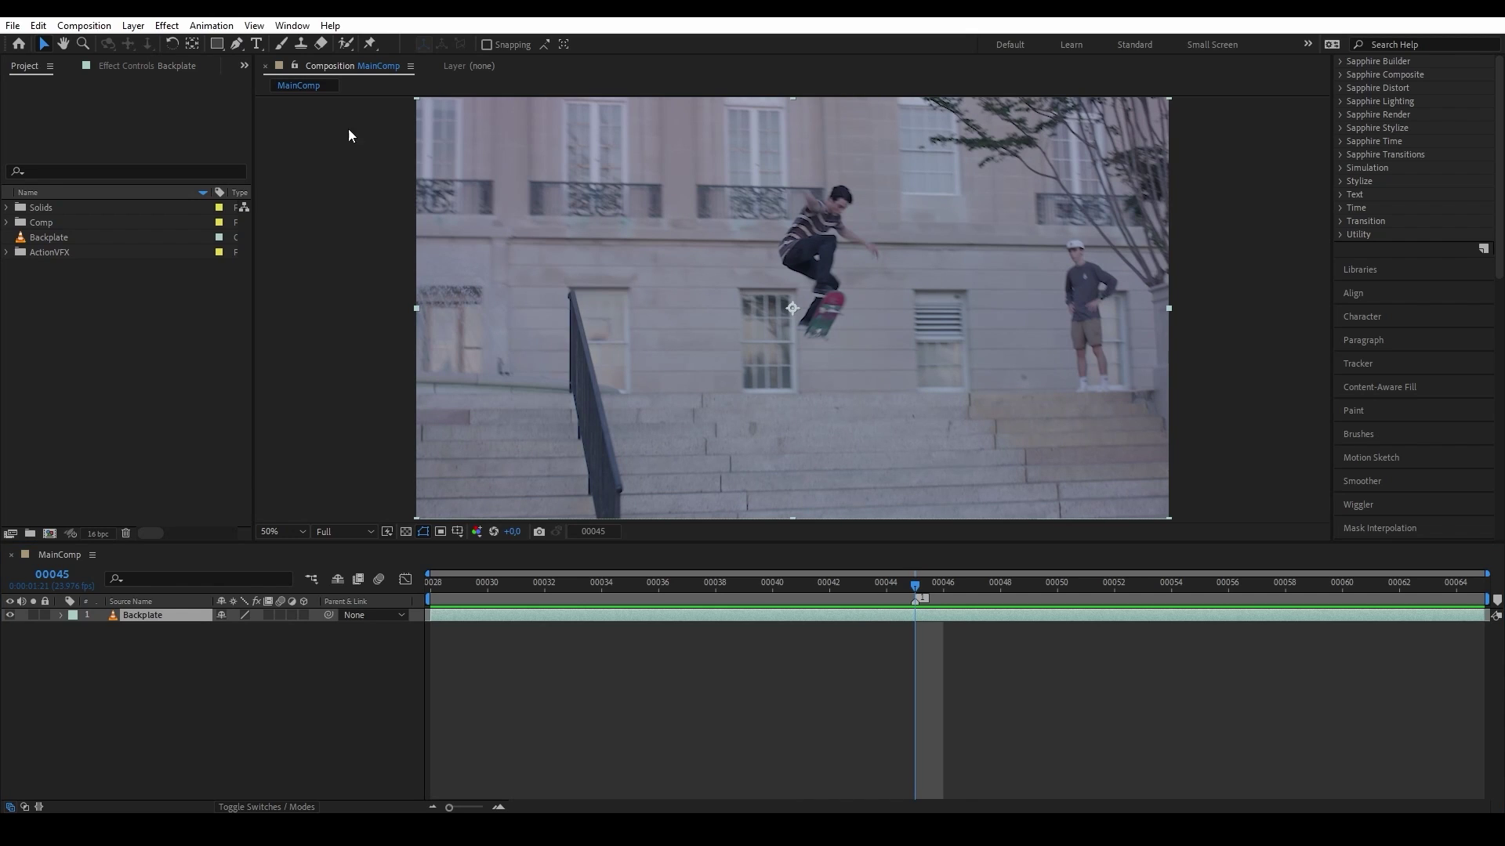
# Step: Draw a closed Pen mask loosely around the jumping skater on the Backplate layer at frame 45
pyautogui.click(237, 44)
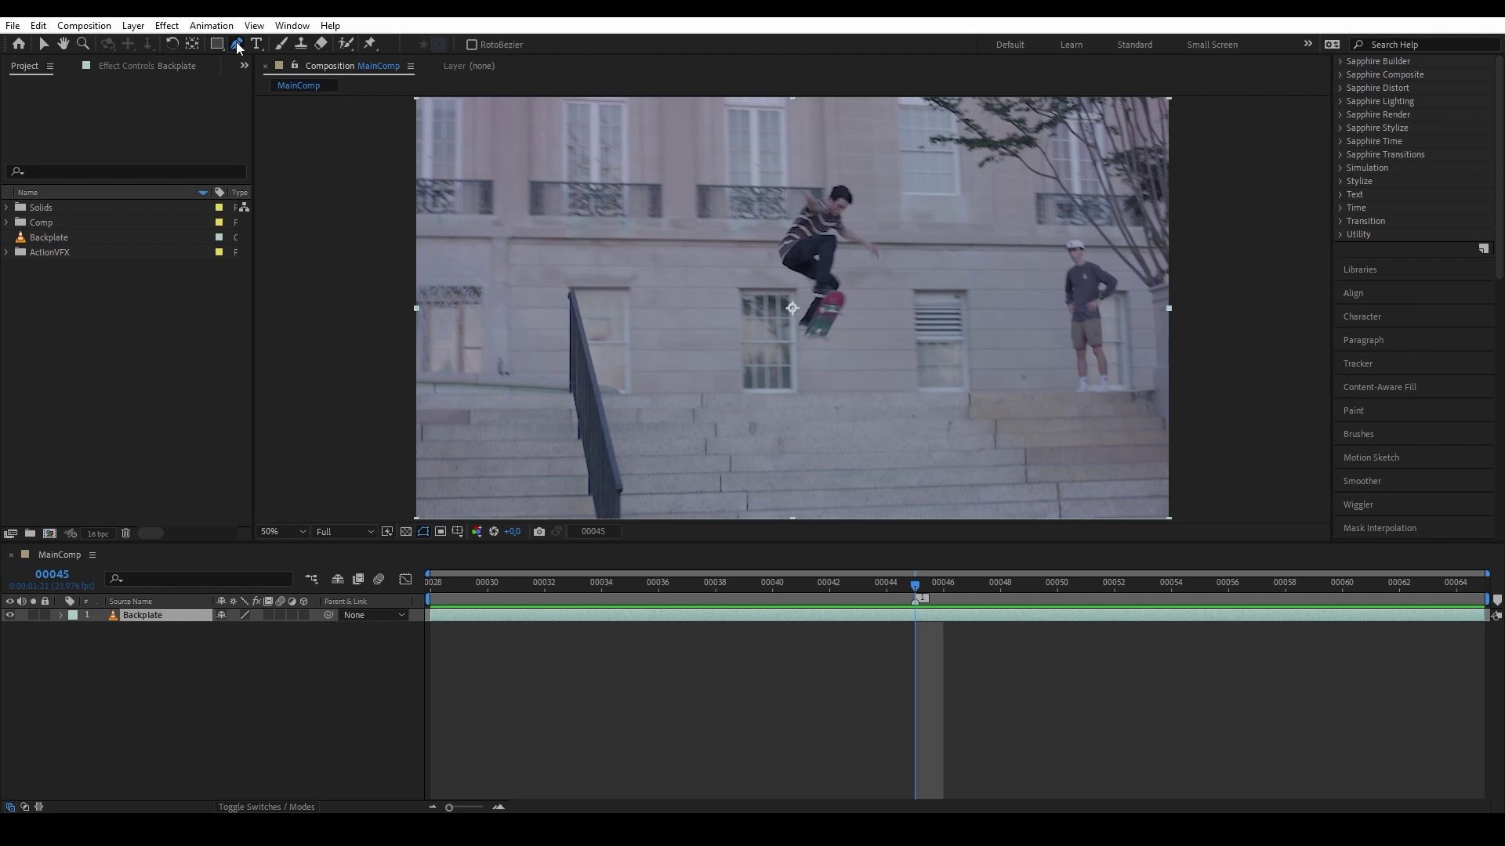
pyautogui.click(780, 325)
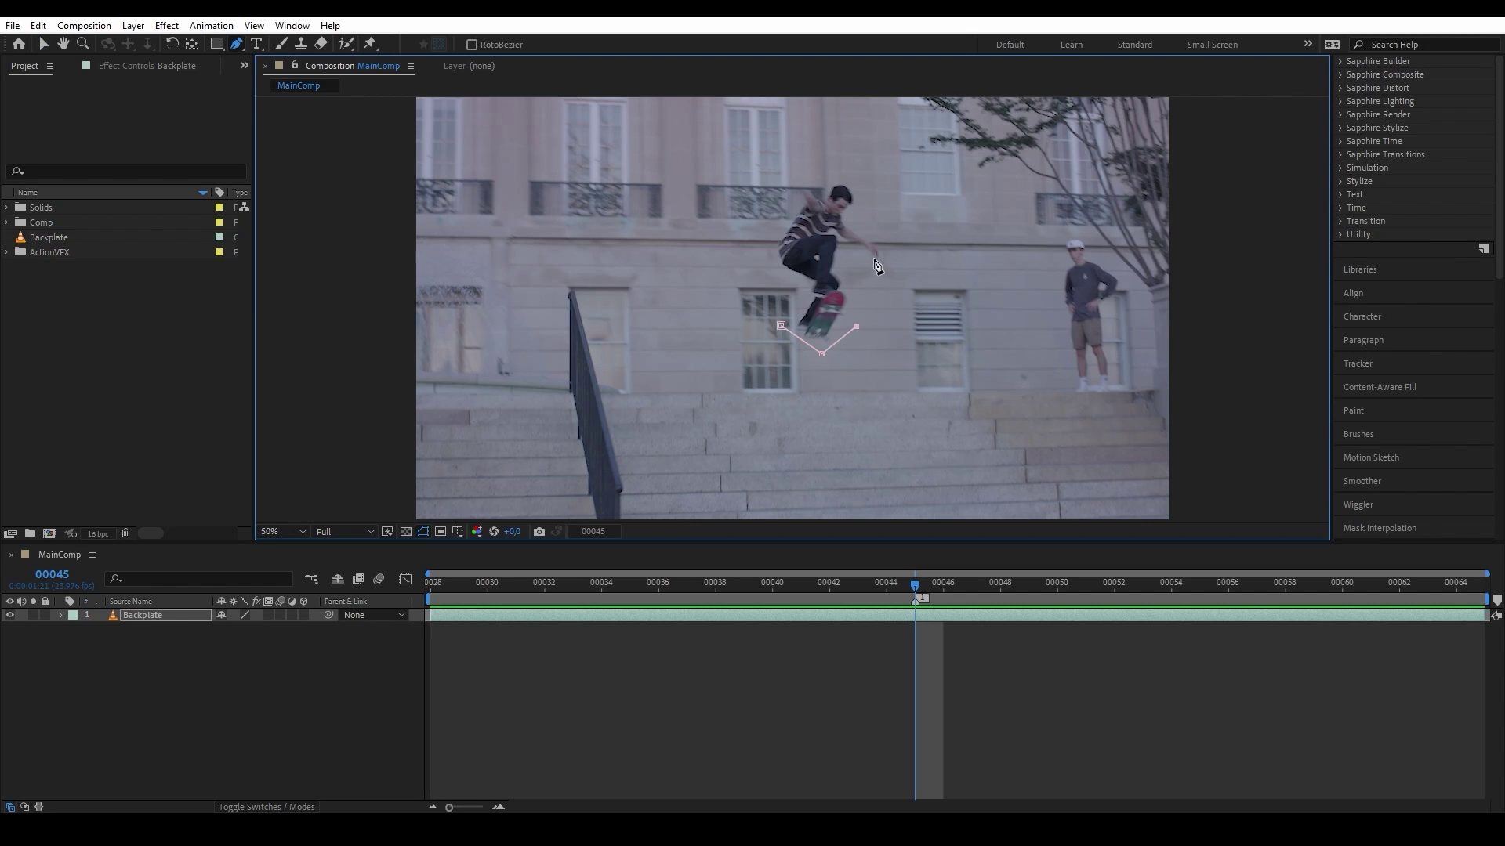
pyautogui.click(905, 274)
pyautogui.click(890, 226)
pyautogui.click(846, 175)
pyautogui.click(784, 181)
pyautogui.click(768, 235)
pyautogui.click(780, 325)
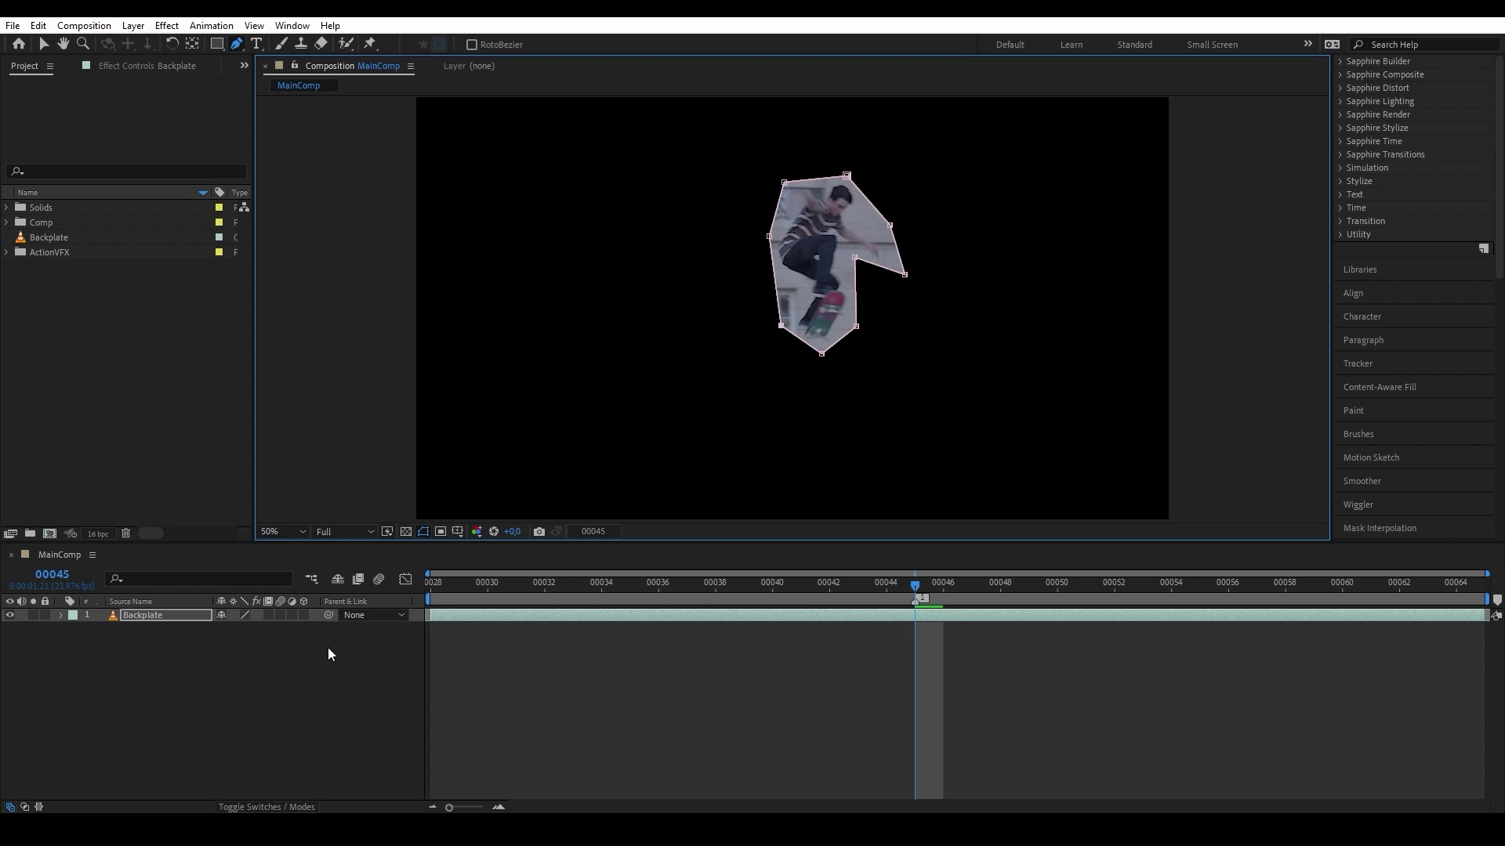
# Step: Set the skater mask's mode to Subtract and add a Mask Path keyframe at frame 45
pyautogui.press('m')
pyautogui.click(260, 629)
pyautogui.click(317, 676)
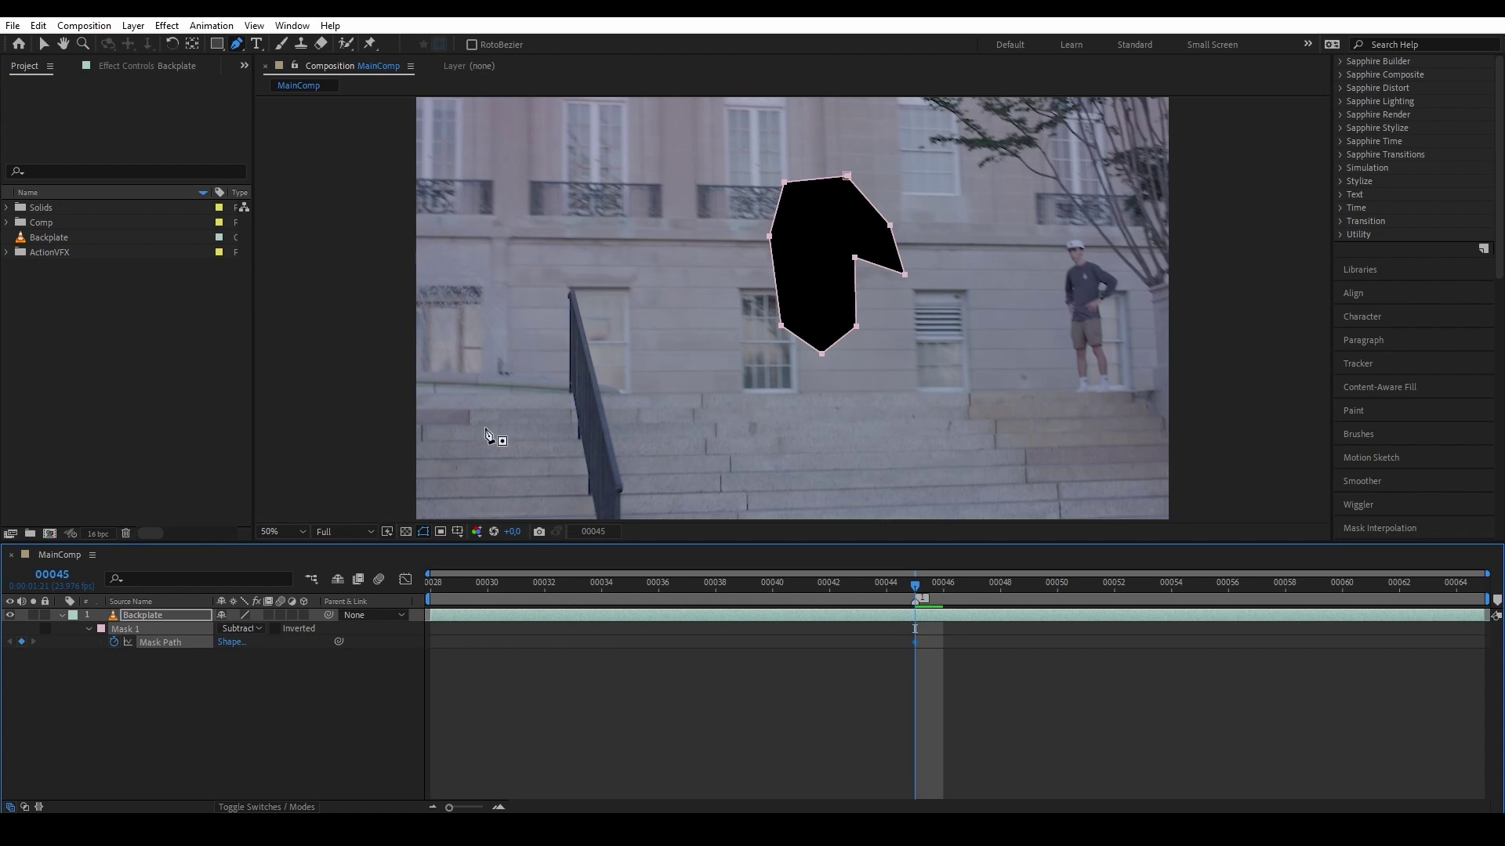
# Step: Advance three frames and reshape the mask path around the skater, keyframing it so it covers him through the clip
pyautogui.press('pagedown')
pyautogui.press('pagedown')
pyautogui.press('pagedown')
pyautogui.moveTo(855, 259); pyautogui.dragTo(876, 263)
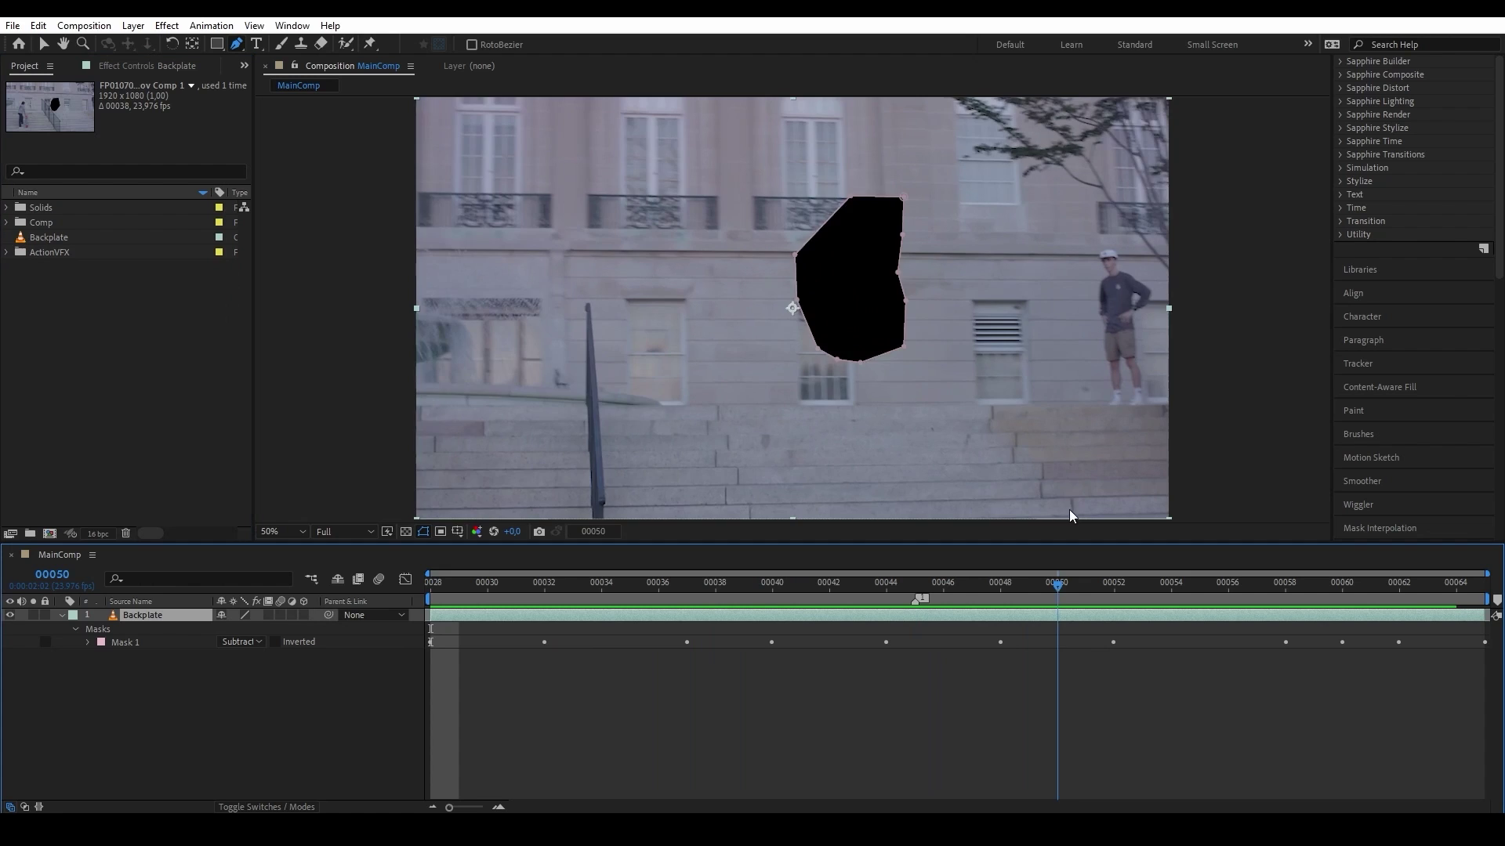
pyautogui.moveTo(839, 582)
pyautogui.mouseDown()
pyautogui.moveTo(701, 581)
pyautogui.moveTo(893, 540)
pyautogui.moveTo(749, 588)
pyautogui.moveTo(933, 562)
pyautogui.moveTo(857, 584)
pyautogui.mouseUp()
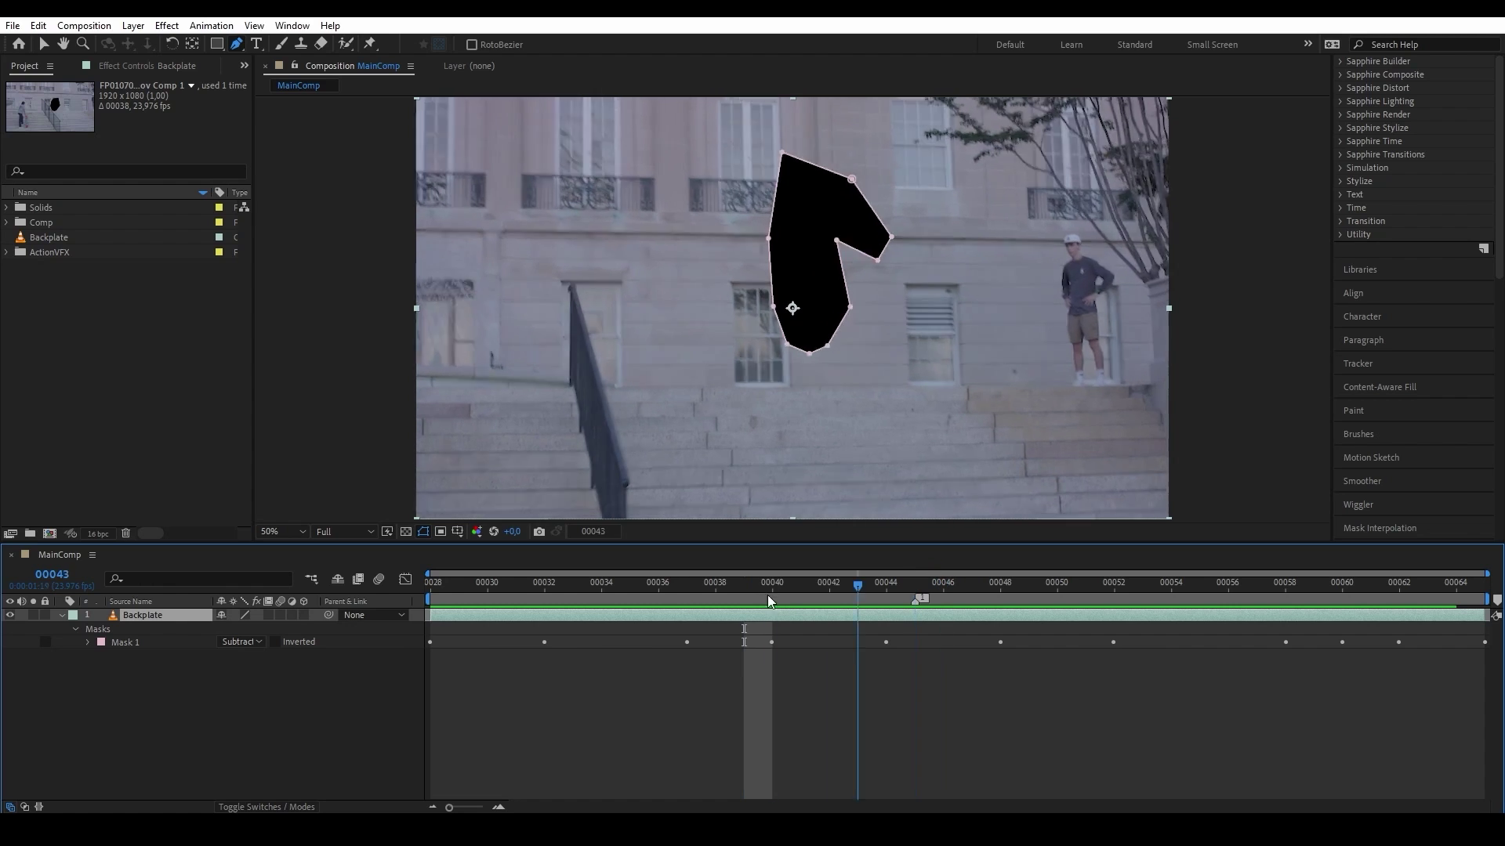
# Step: Pre-compose the Backplate layer as PlatePrecomp, moving all attributes into the new composition, and preview the masked clip
pyautogui.press('Home')
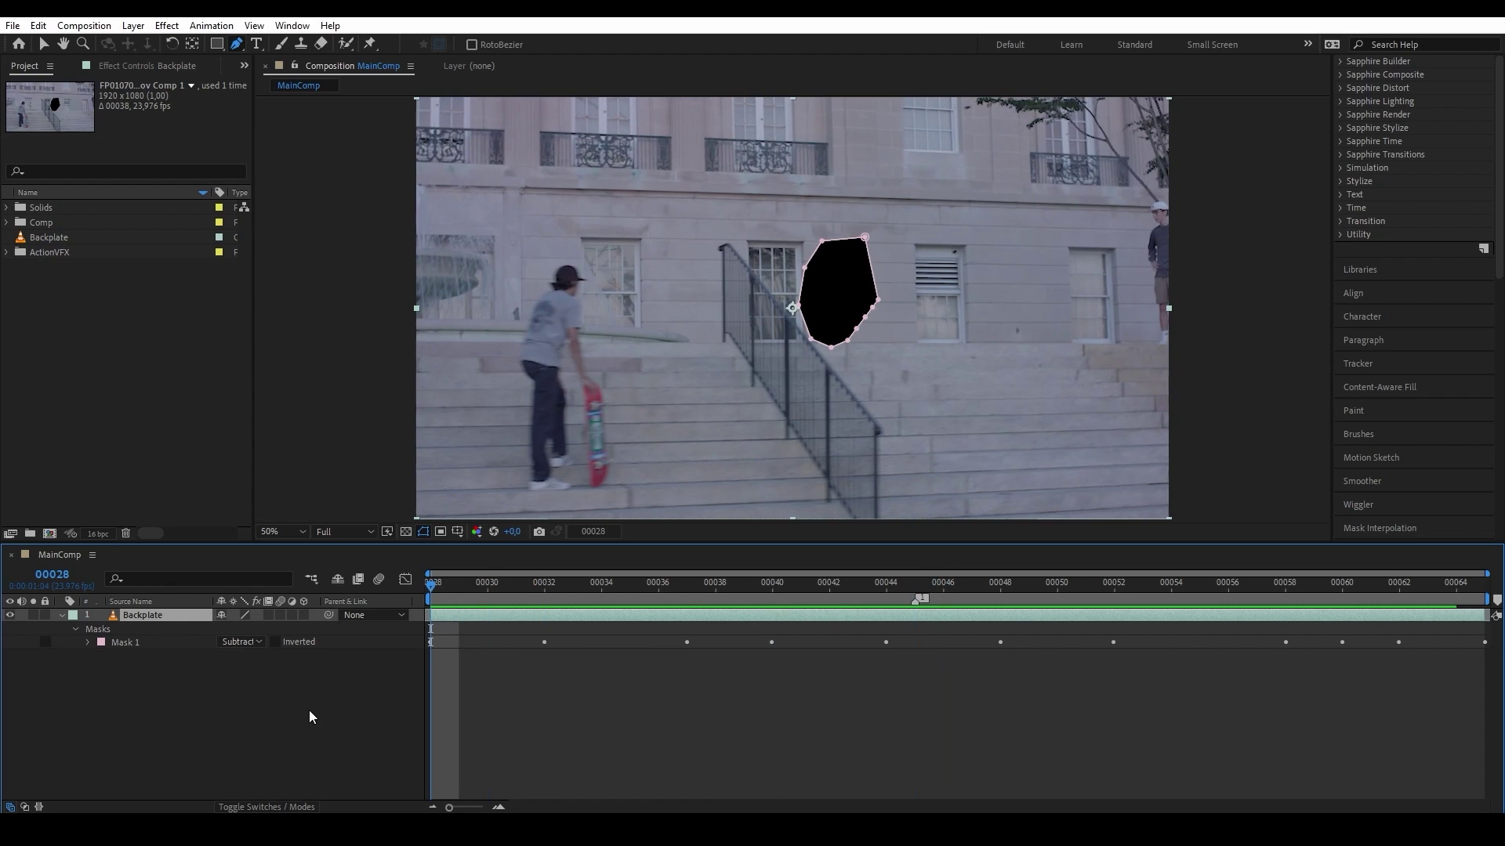
pyautogui.hotkey('ctrl', 'shift', 'c')
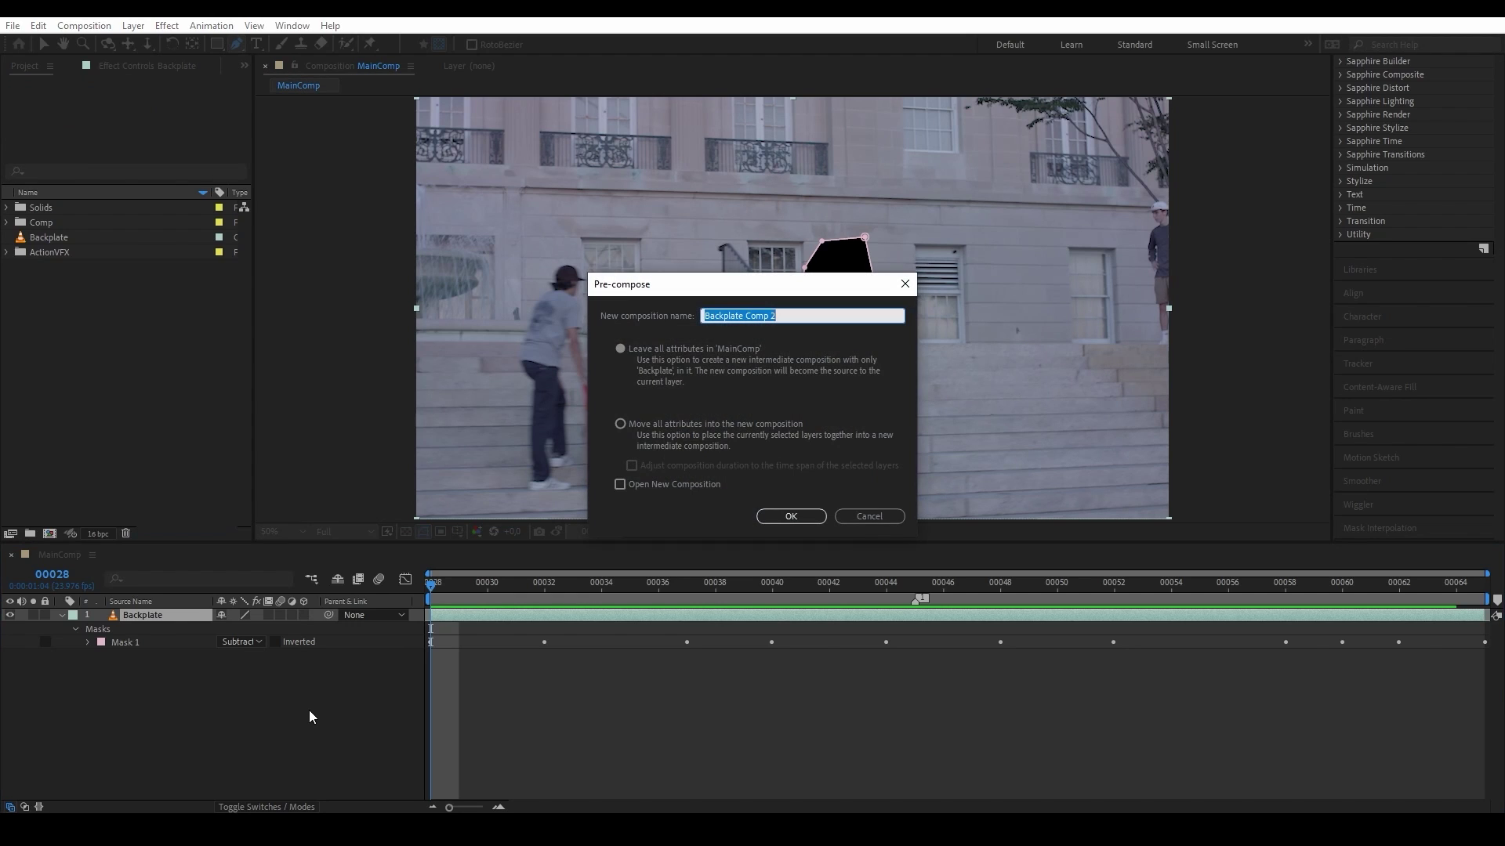
pyautogui.write('PlatePrecomp')
pyautogui.click(637, 429)
pyautogui.click(781, 517)
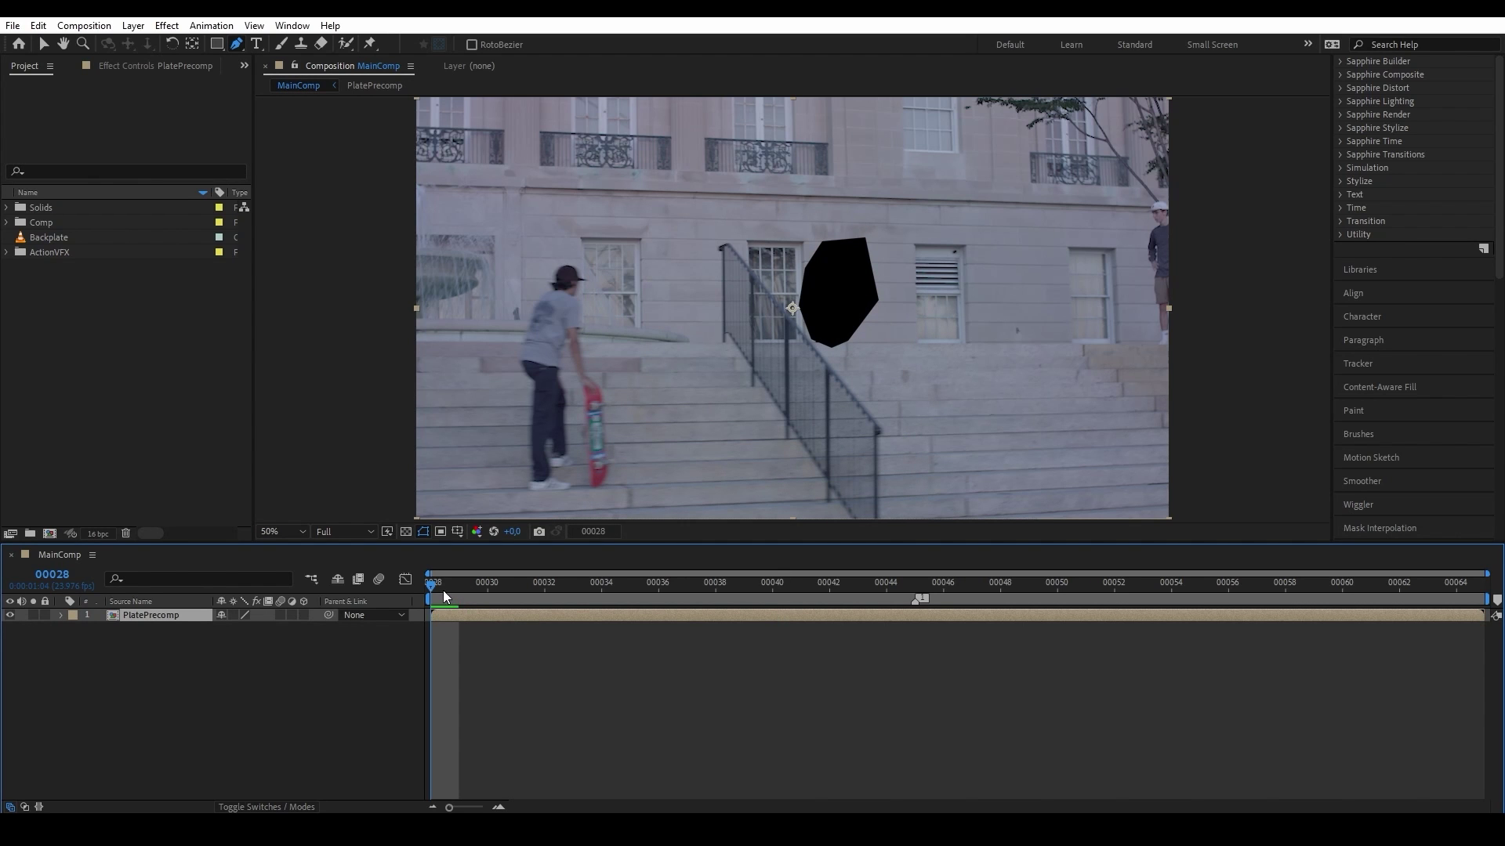
pyautogui.moveTo(443, 590); pyautogui.dragTo(1145, 607)
pyautogui.press('space')
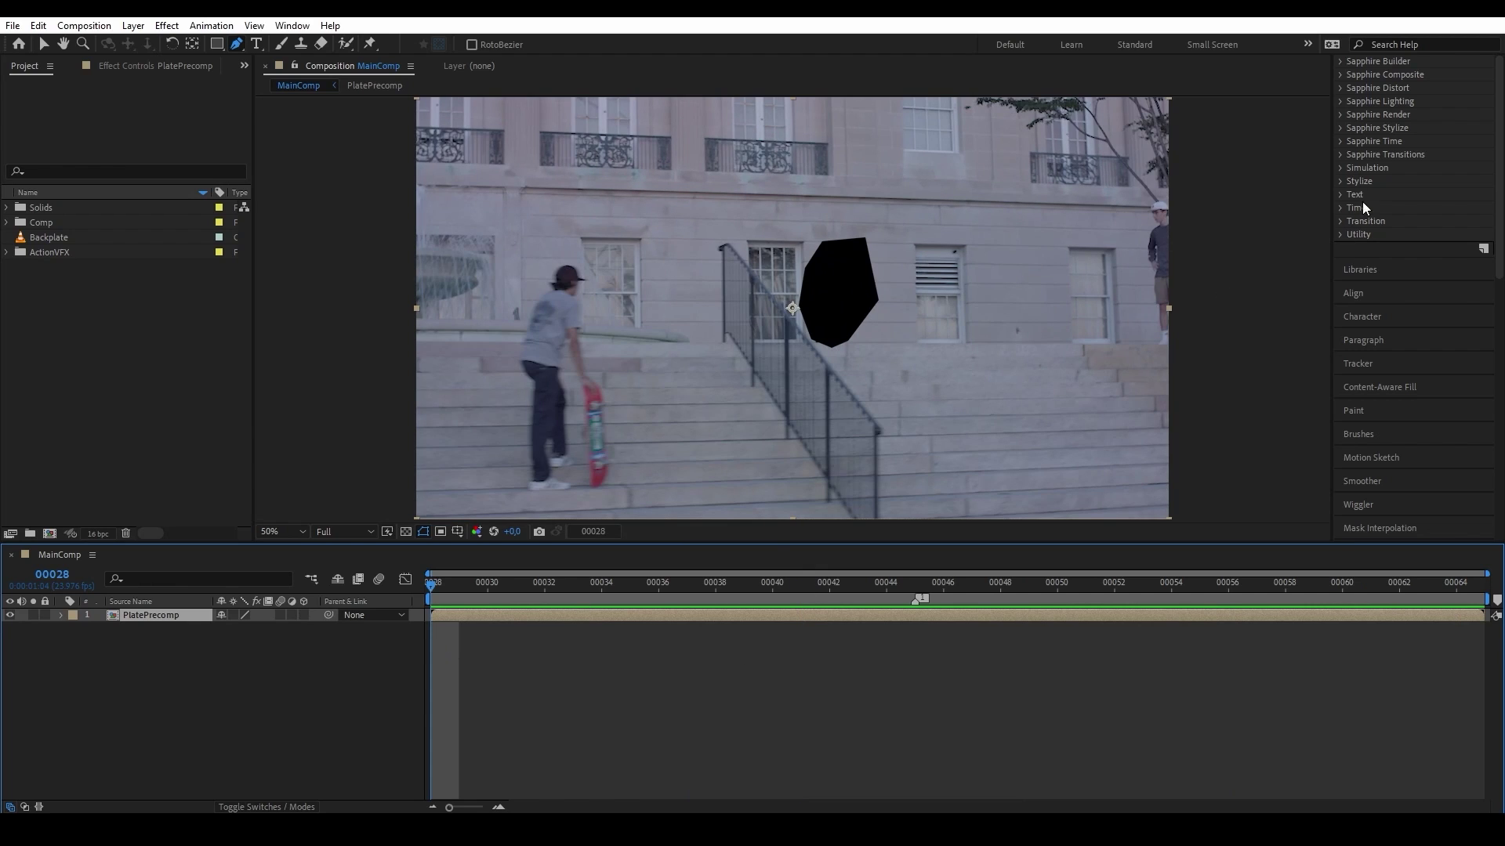
# Step: Find the 3D Camera Tracker effect and apply it to the PlatePrecomp layer to analyze the camera motion
pyautogui.scroll(10, 1354, 194)
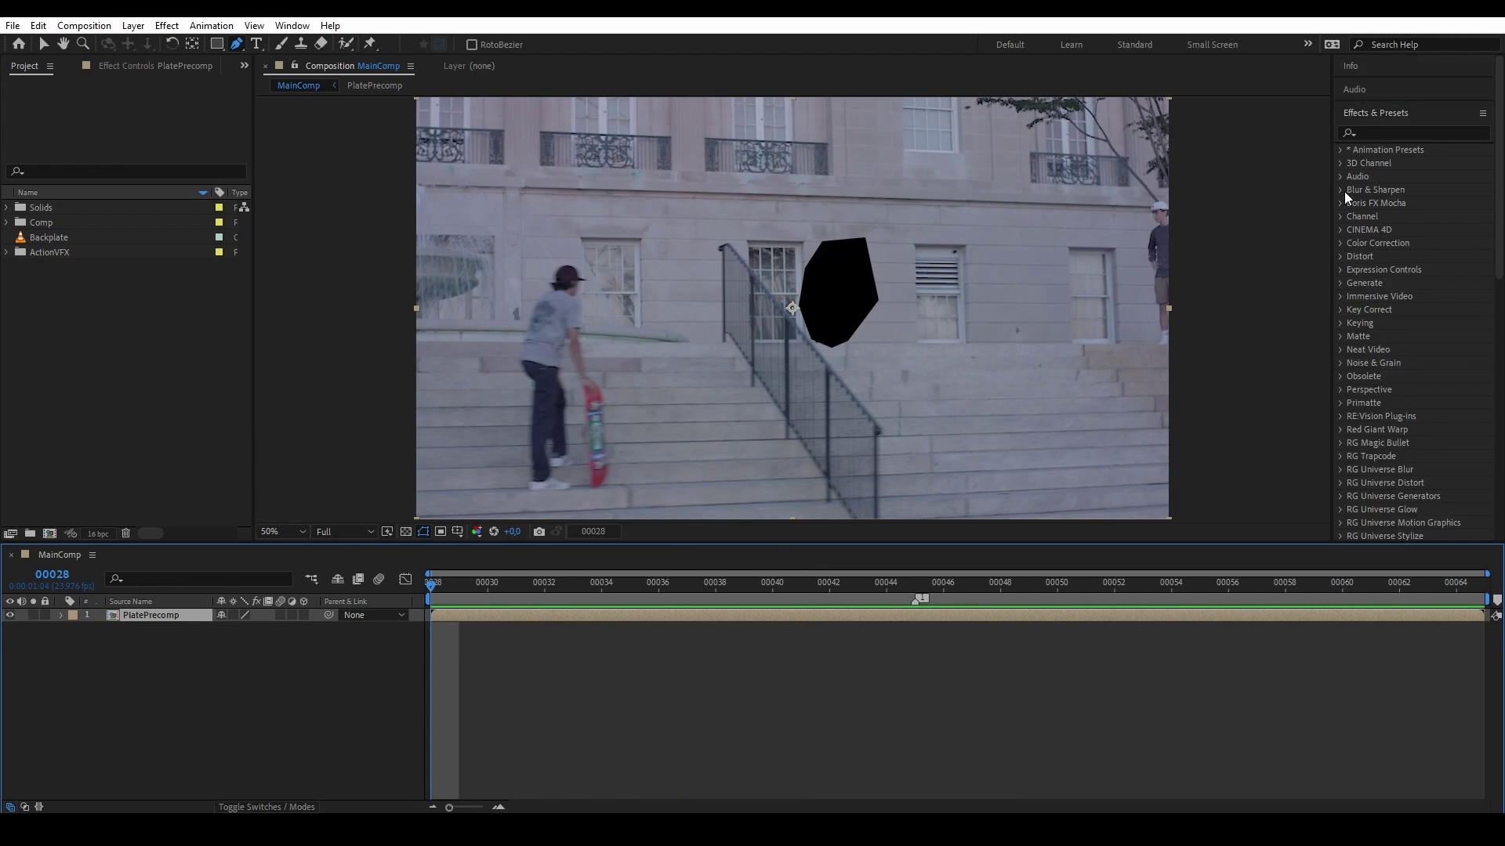
pyautogui.click(1360, 133)
pyautogui.write('3d camera')
pyautogui.doubleClick(1413, 163)
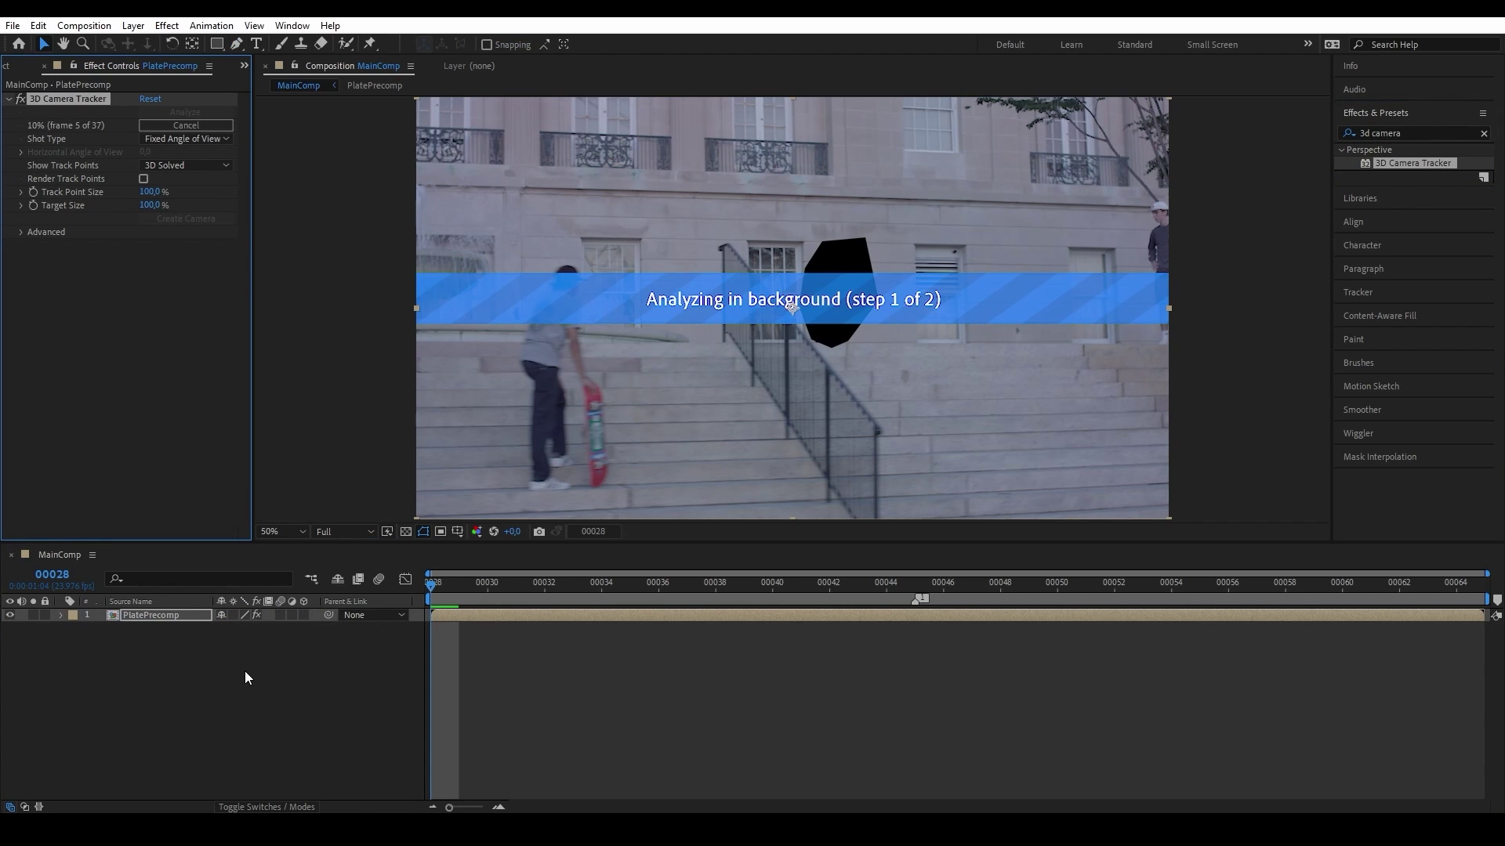
# Step: Check the solved track points across the clip, and create a solid and camera from building wall points at frame 43
pyautogui.moveTo(549, 600); pyautogui.dragTo(1051, 558)
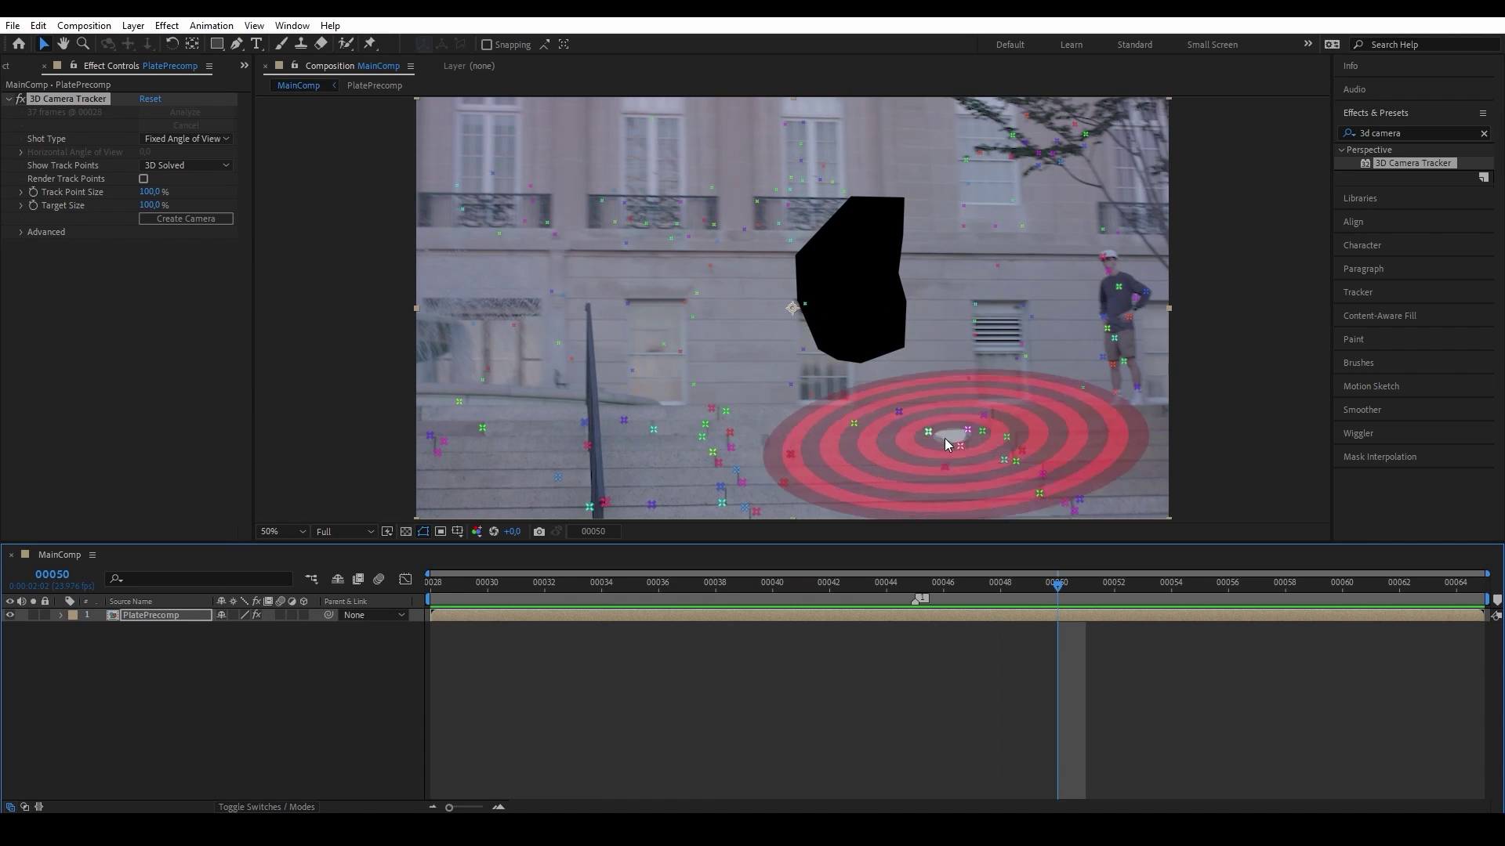
pyautogui.moveTo(1070, 596); pyautogui.dragTo(1456, 562)
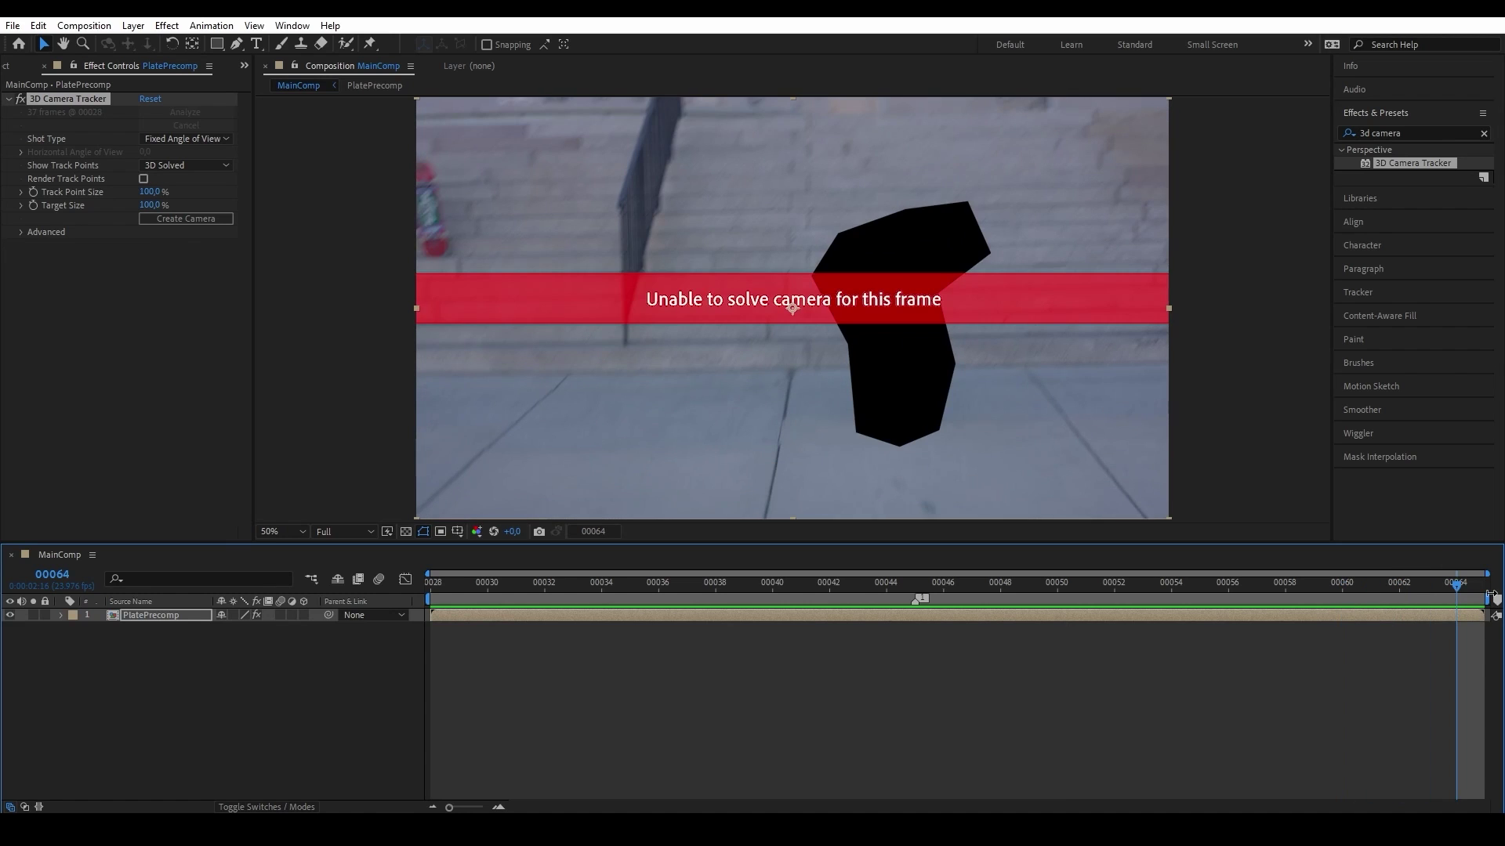
pyautogui.click(800, 583)
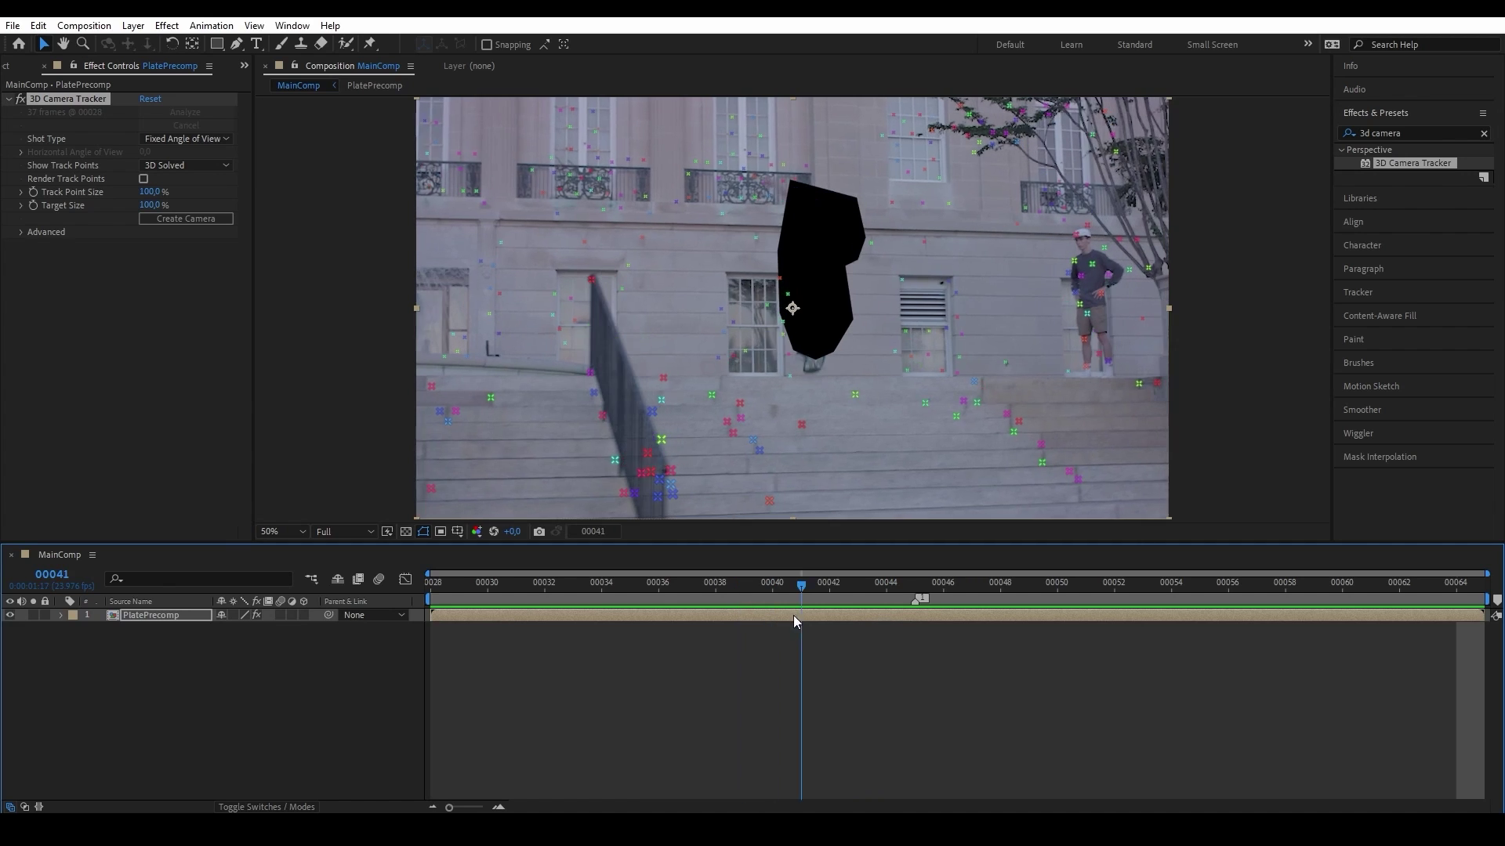
pyautogui.moveTo(793, 615); pyautogui.dragTo(854, 619)
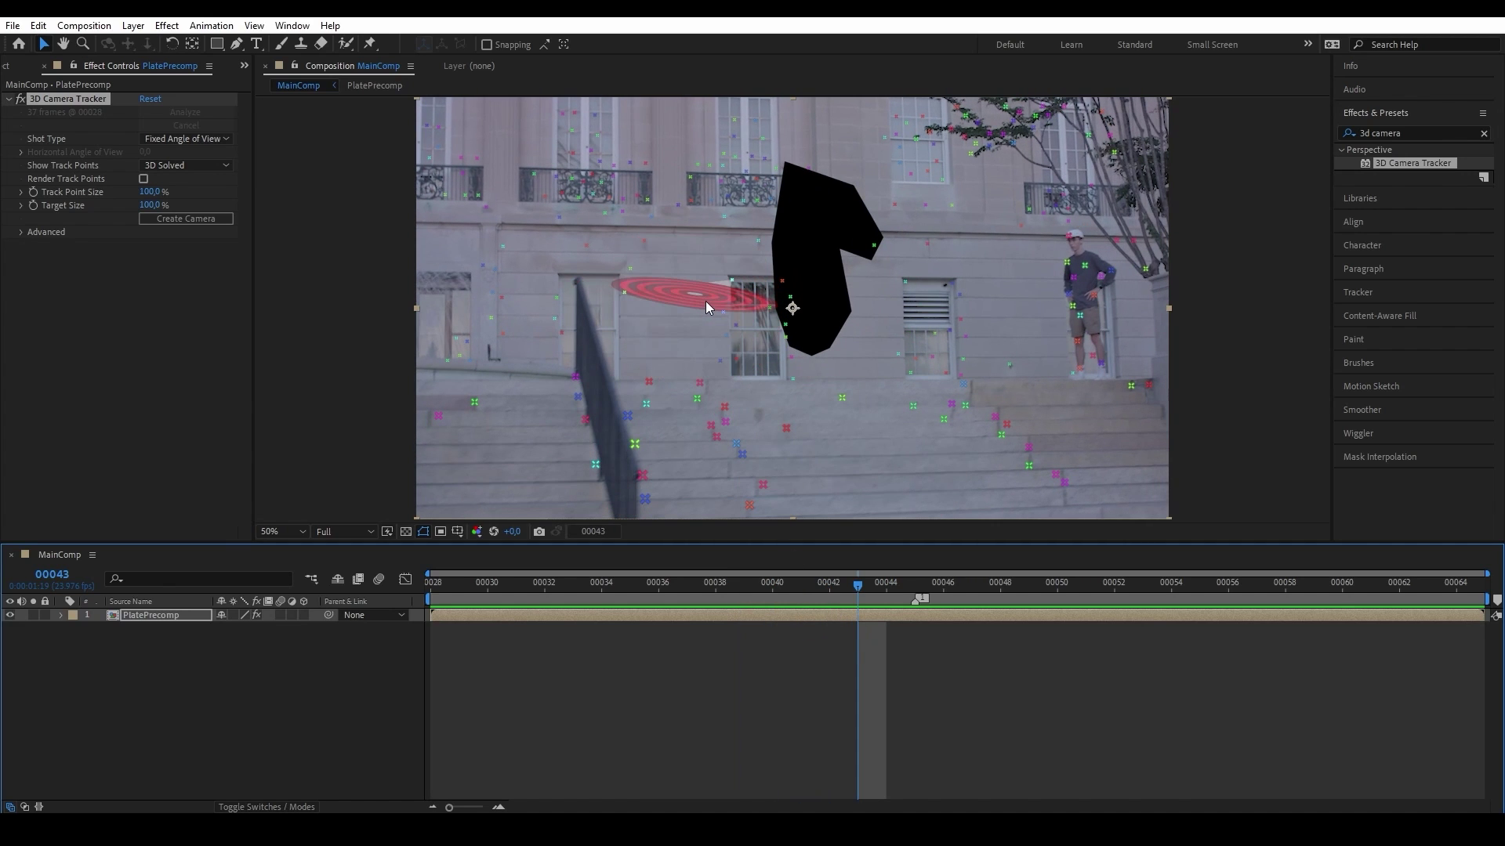
pyautogui.click(816, 348)
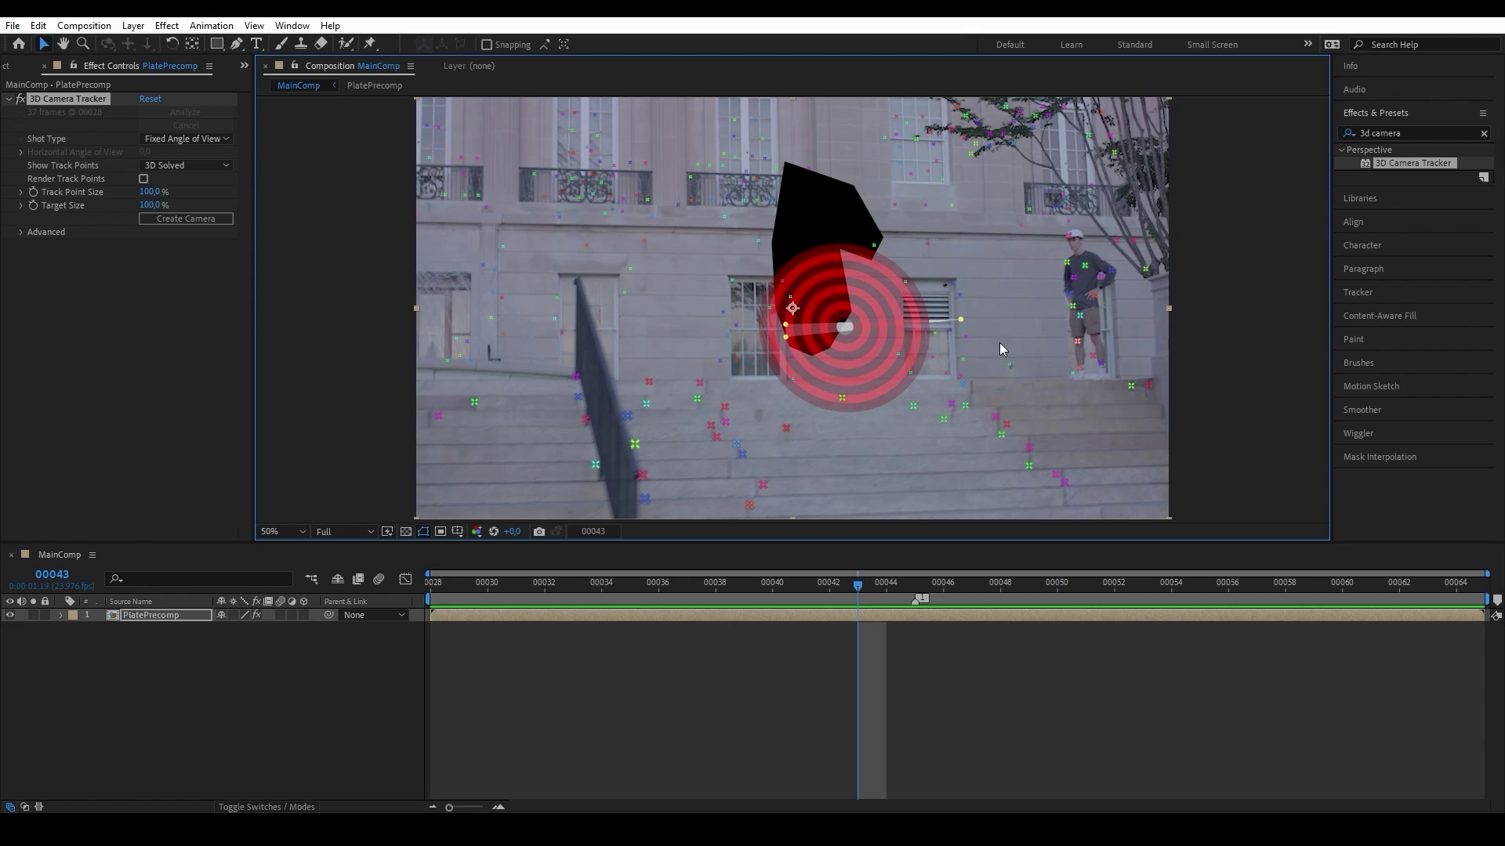
pyautogui.rightClick(852, 325)
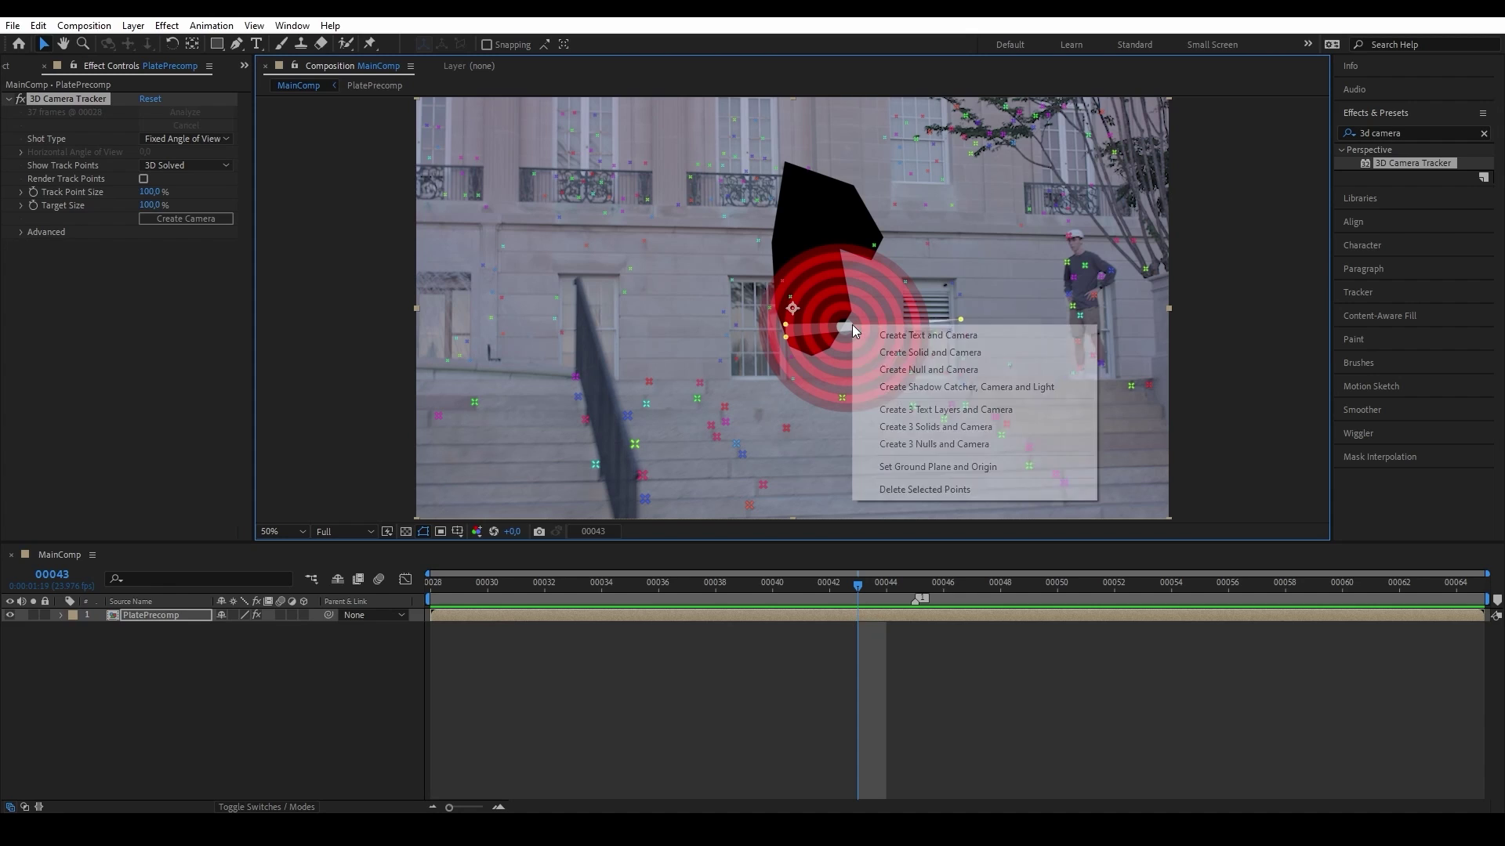
pyautogui.click(939, 358)
# Step: Apply the Grid effect to the Track Solid 1 layer
pyautogui.click(182, 615)
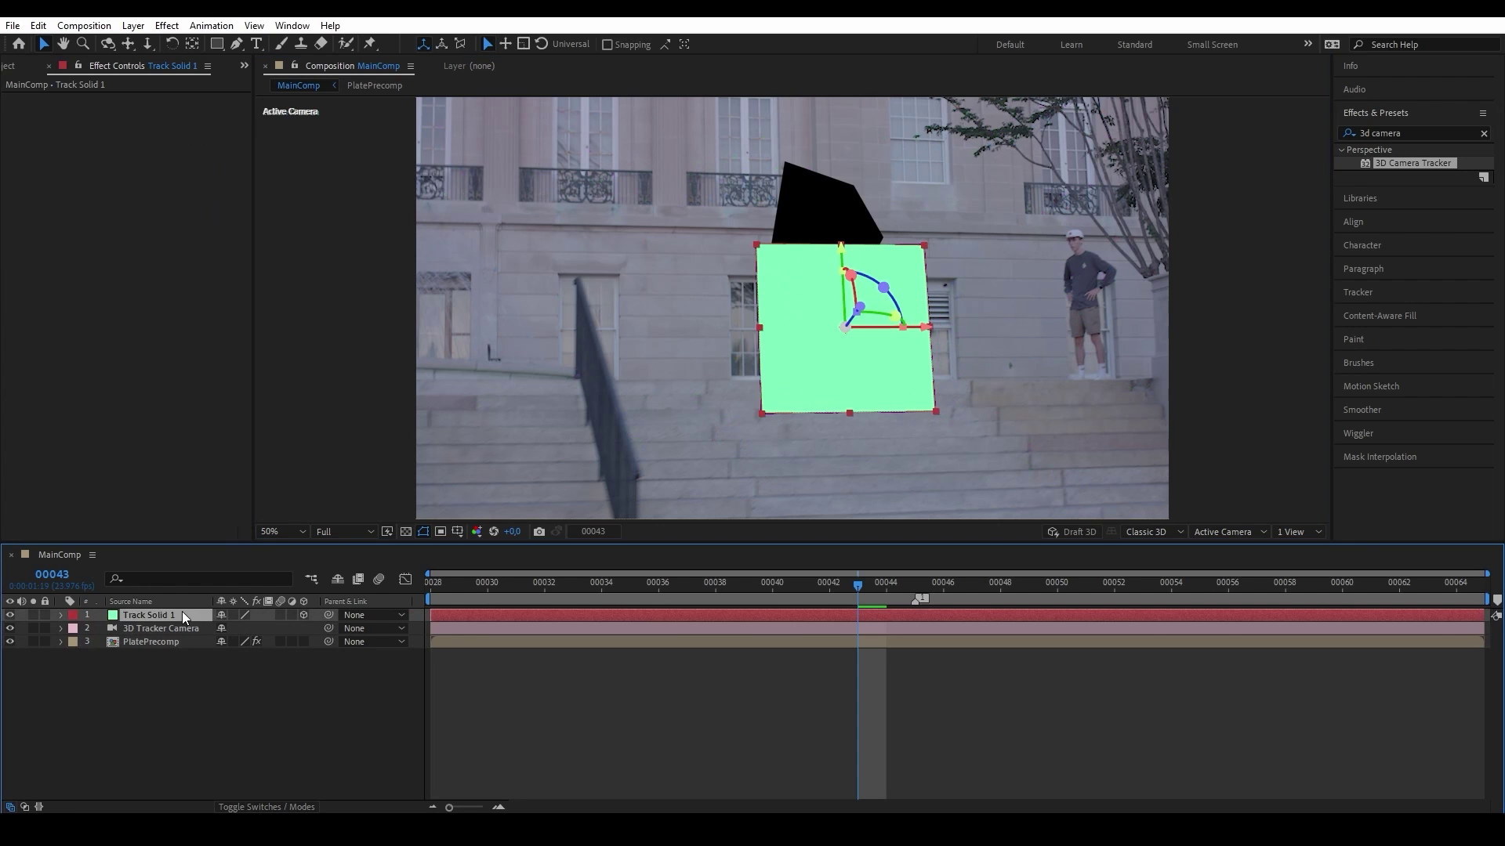
pyautogui.moveTo(829, 584); pyautogui.dragTo(920, 644)
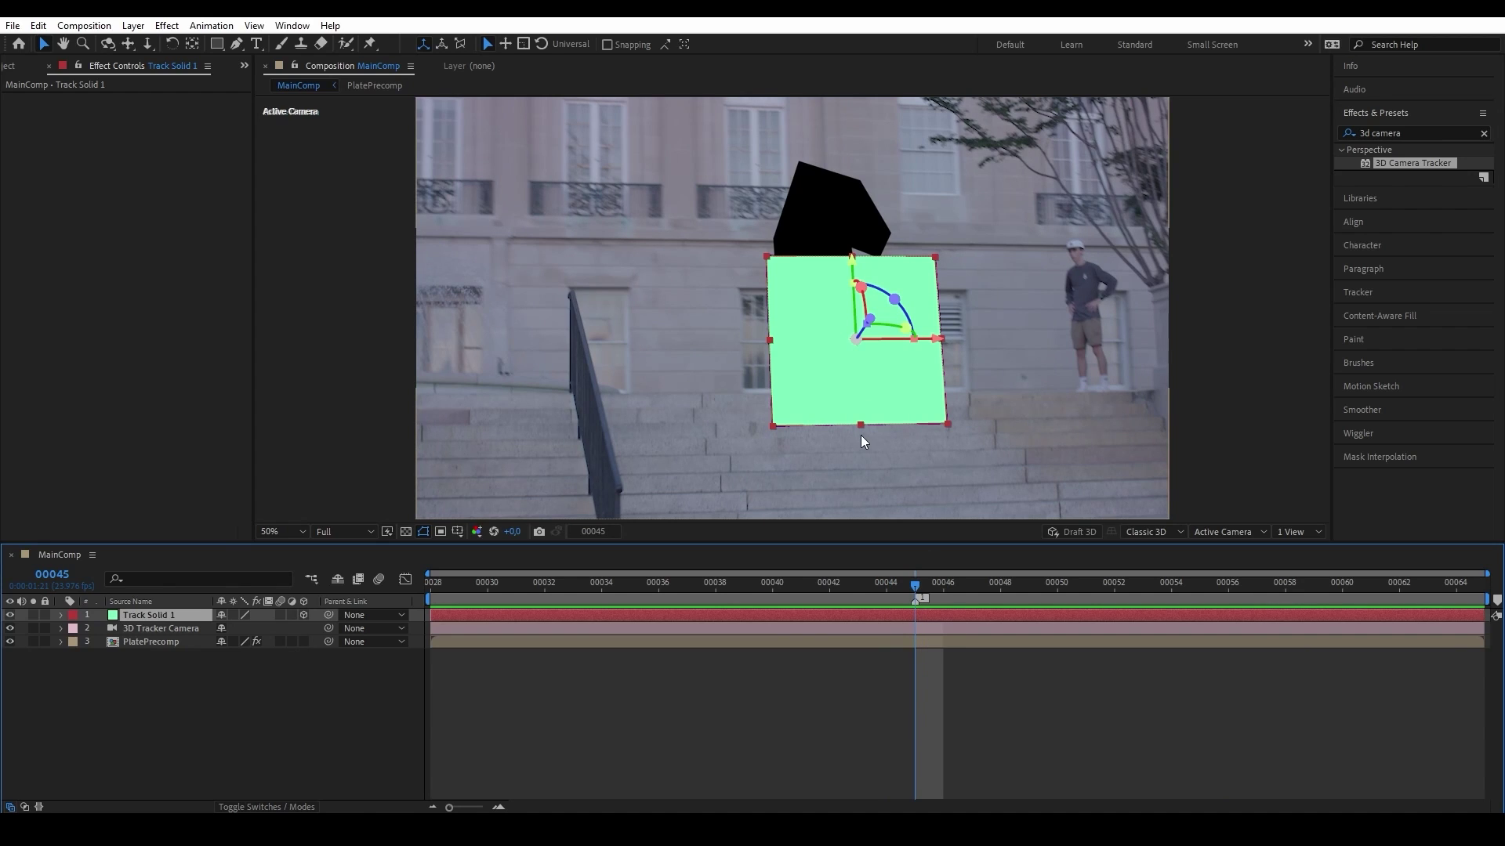
pyautogui.tripleClick(1410, 133)
pyautogui.write('grid')
pyautogui.moveTo(1383, 283); pyautogui.dragTo(153, 618)
pyautogui.press('.')
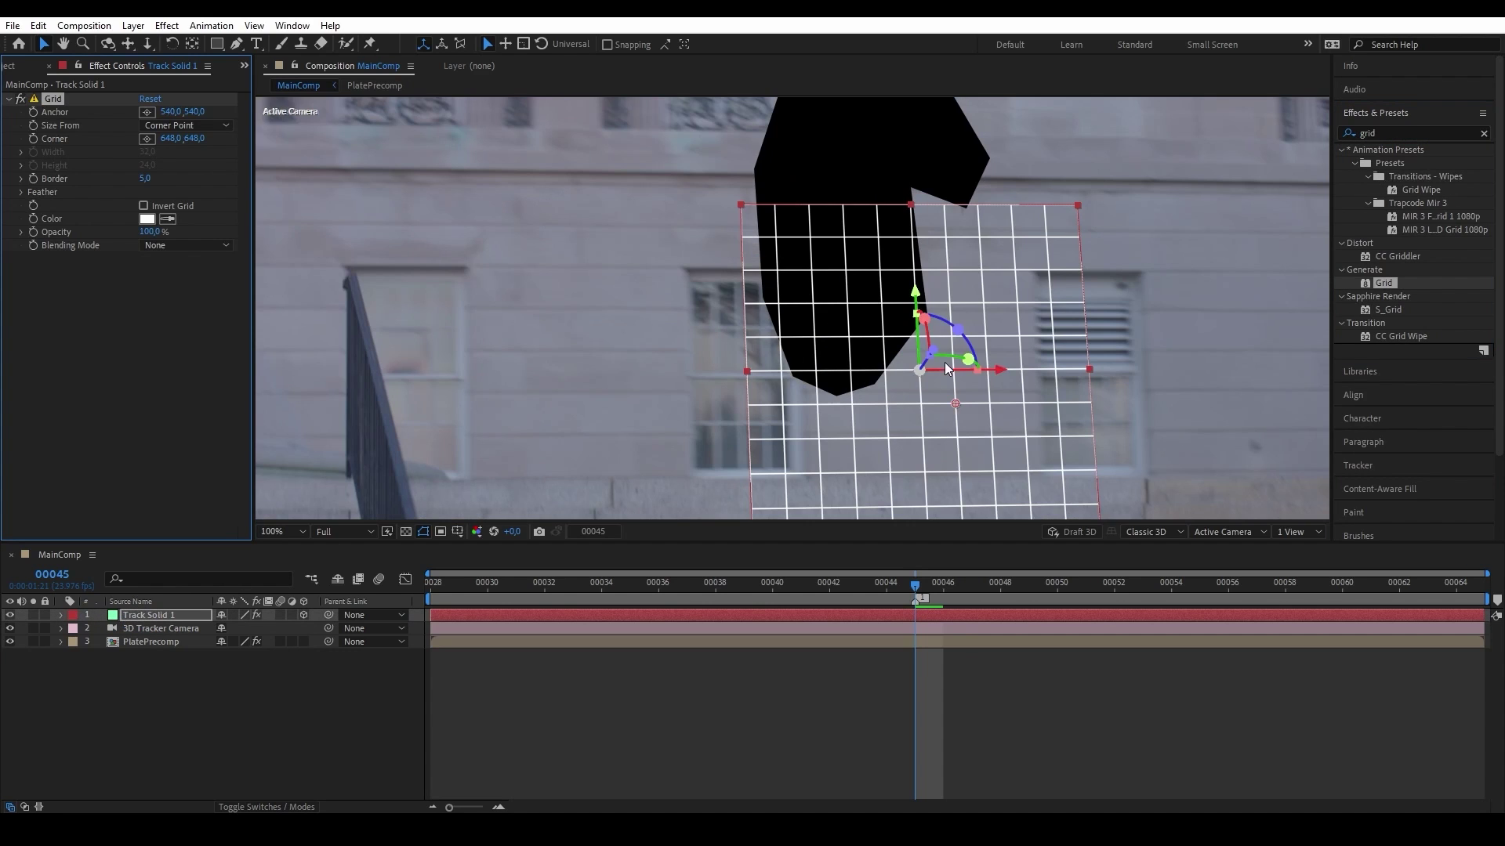
# Step: At frame 28, reposition Track Solid 1 over the masked skater area on the wall and scale it to 151%
pyautogui.moveTo(895, 581); pyautogui.dragTo(431, 582)
pyautogui.moveTo(930, 226); pyautogui.dragTo(950, 279)
pyautogui.moveTo(940, 228); pyautogui.dragTo(857, 342)
pyautogui.moveTo(865, 243); pyautogui.dragTo(858, 349)
pyautogui.press('s')
pyautogui.moveTo(235, 629); pyautogui.dragTo(275, 628)
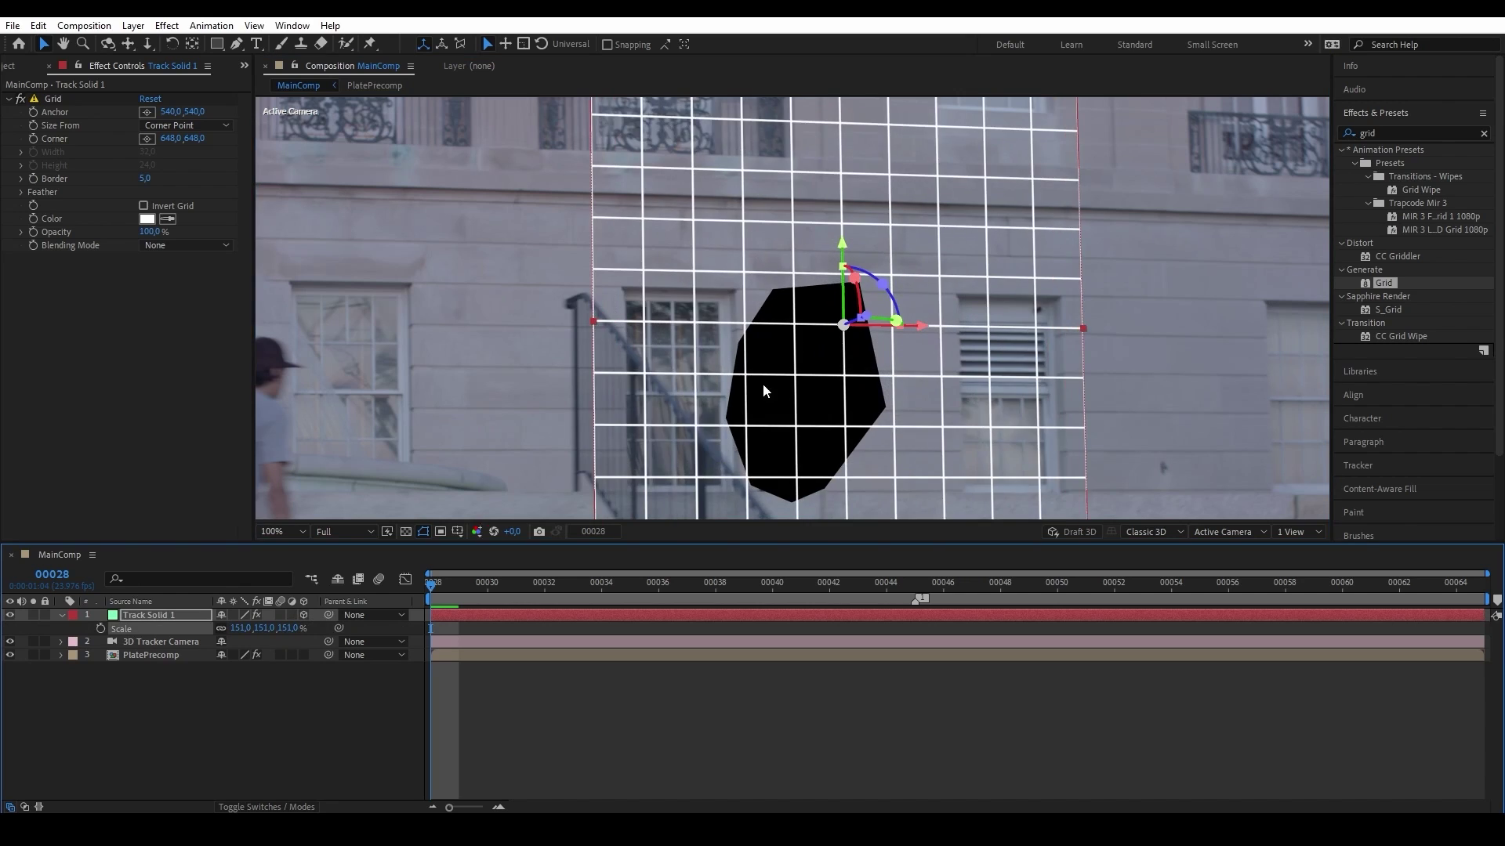
# Step: Scrub between frames 28 and 45 to check how the gridded Track Solid 1 sticks to the building wall
pyautogui.press(',')
pyautogui.click(589, 655)
pyautogui.moveTo(705, 582); pyautogui.dragTo(915, 552)
pyautogui.click(766, 318)
pyautogui.moveTo(815, 290); pyautogui.dragTo(842, 326)
pyautogui.moveTo(915, 580)
pyautogui.mouseDown()
pyautogui.moveTo(345, 581)
pyautogui.moveTo(957, 561)
pyautogui.moveTo(914, 580)
pyautogui.mouseUp()
# Step: Remove the Grid effect from Track Solid 1 and change the solid's color to white
pyautogui.click(51, 96)
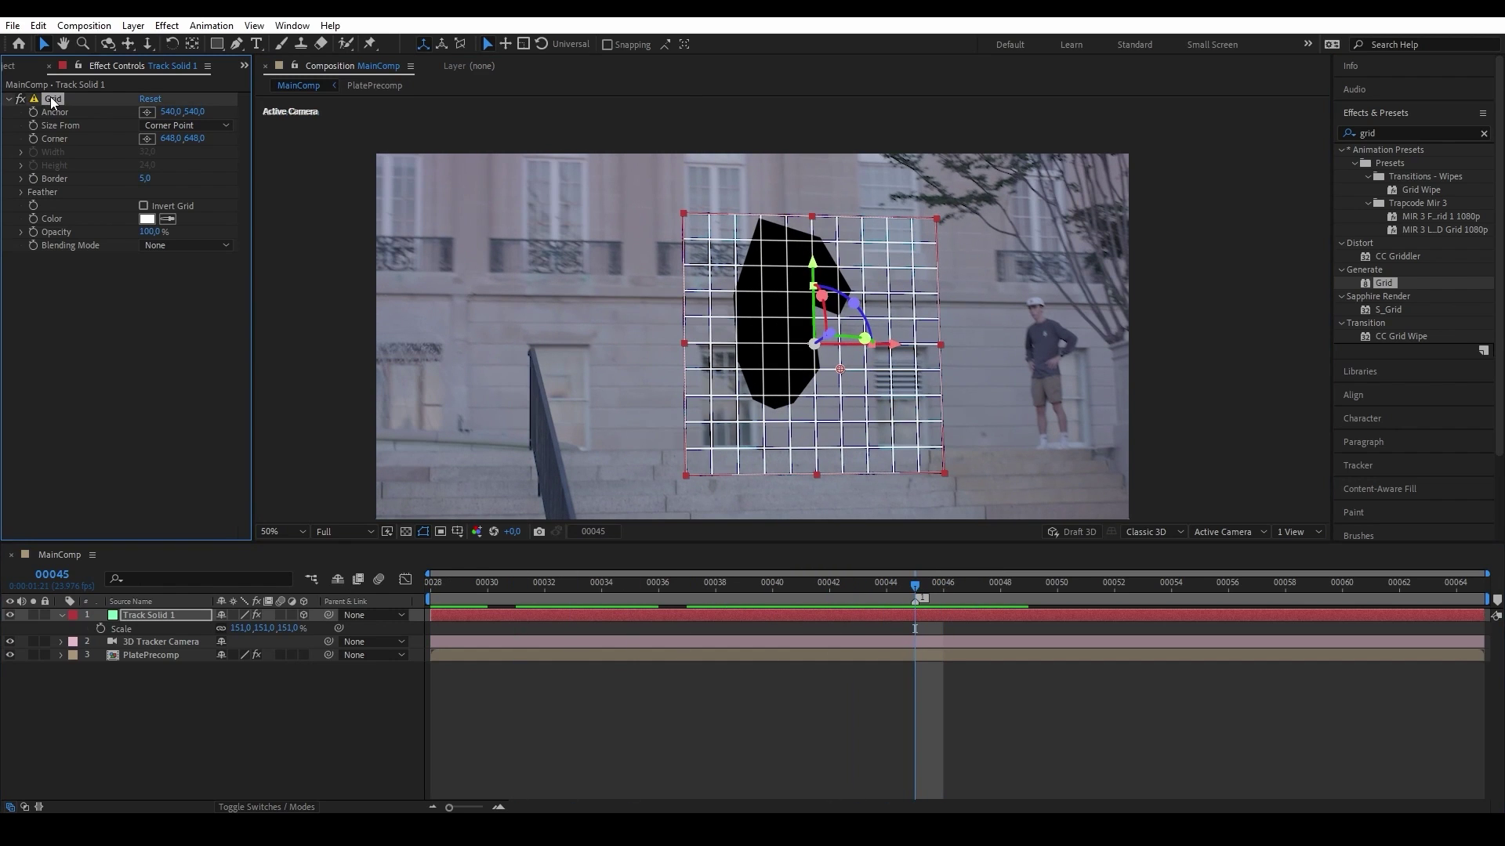
pyautogui.press('Delete')
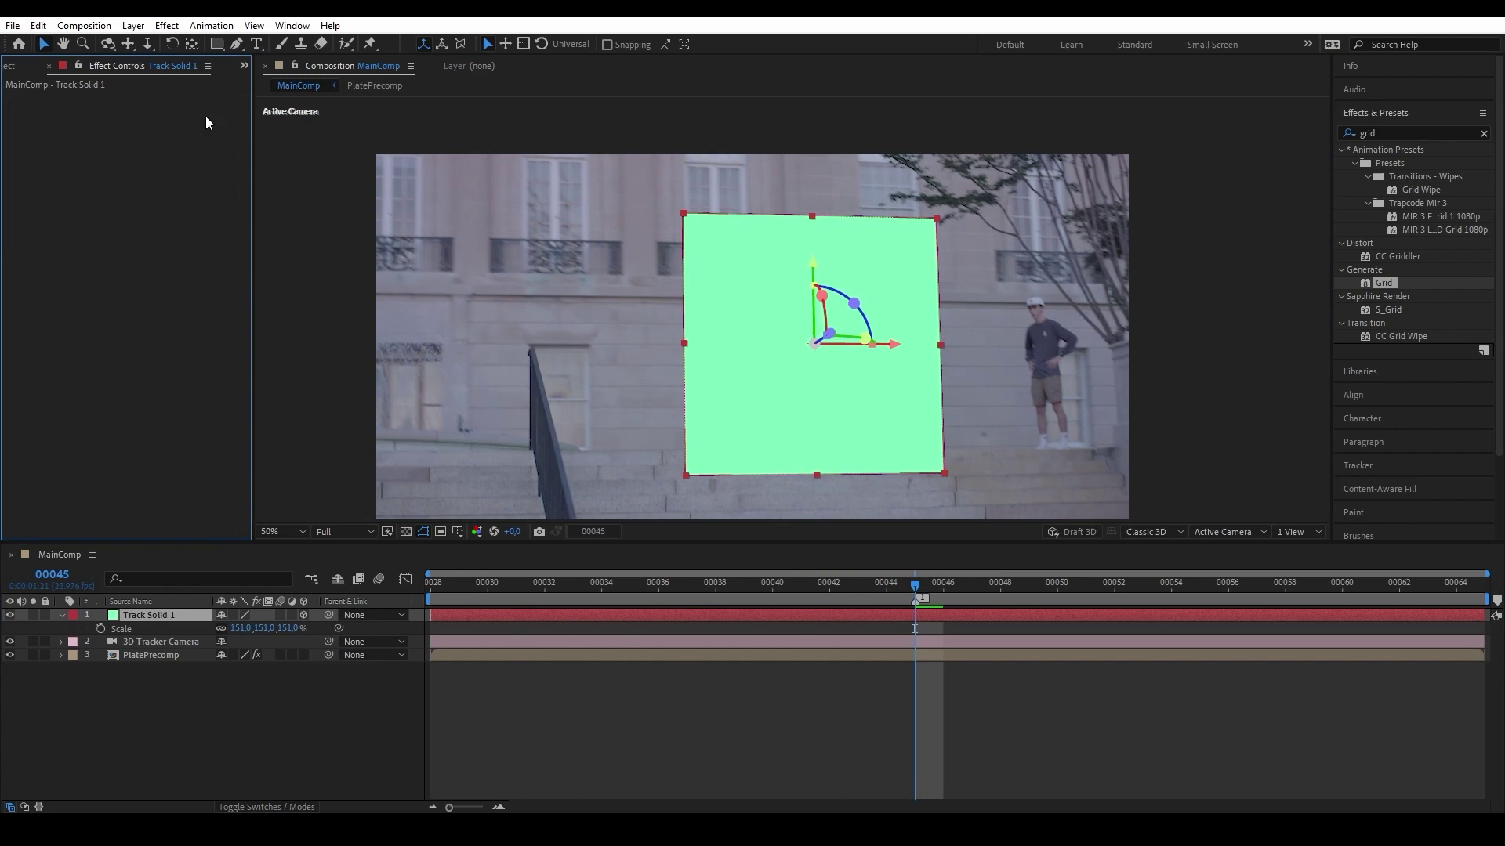
pyautogui.click(134, 26)
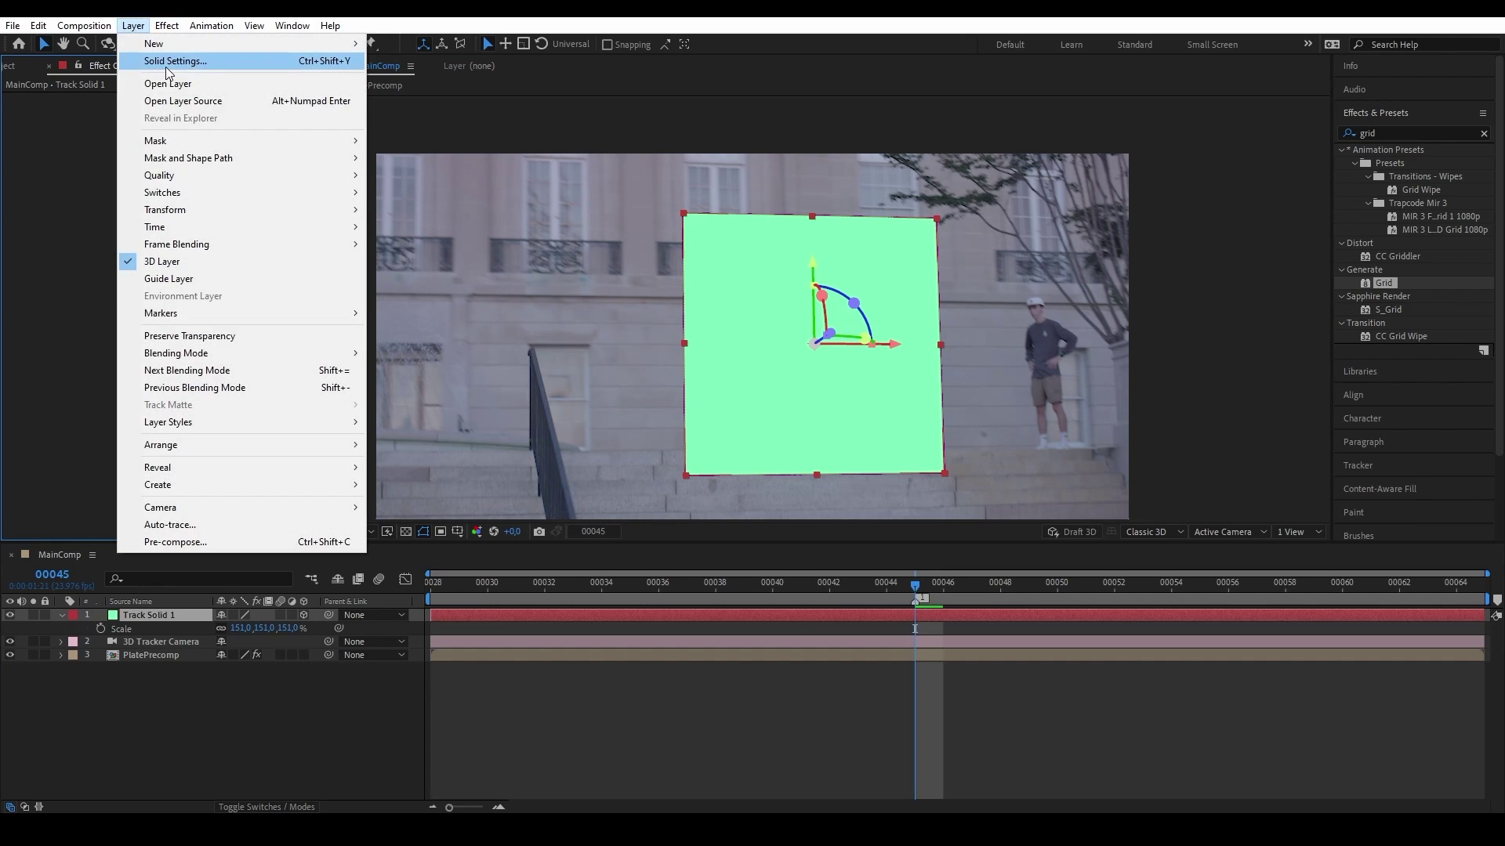
pyautogui.click(166, 66)
pyautogui.click(292, 501)
pyautogui.click(727, 565)
pyautogui.click(1067, 568)
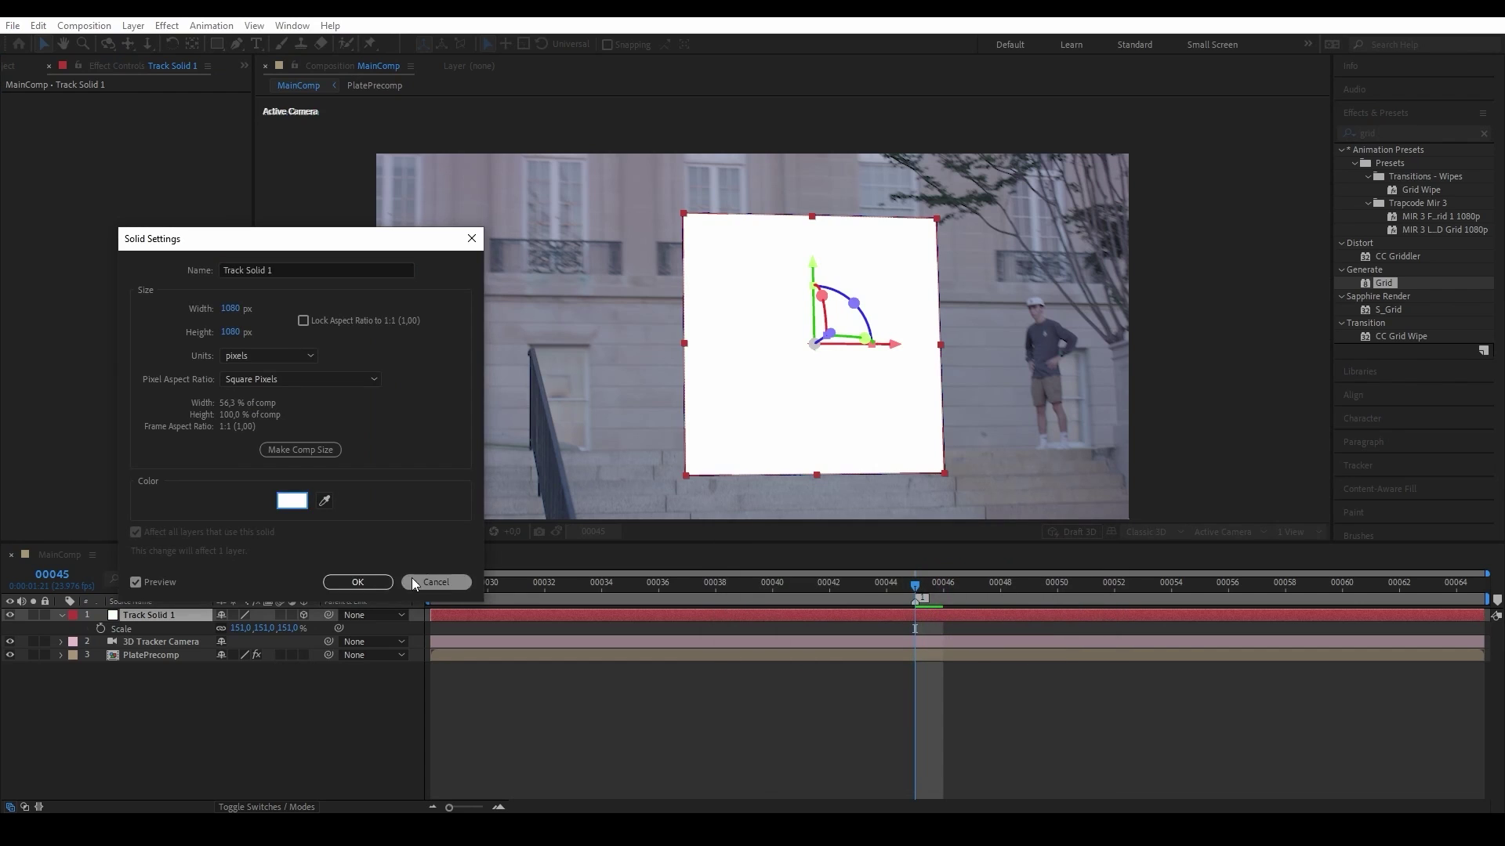
pyautogui.click(345, 583)
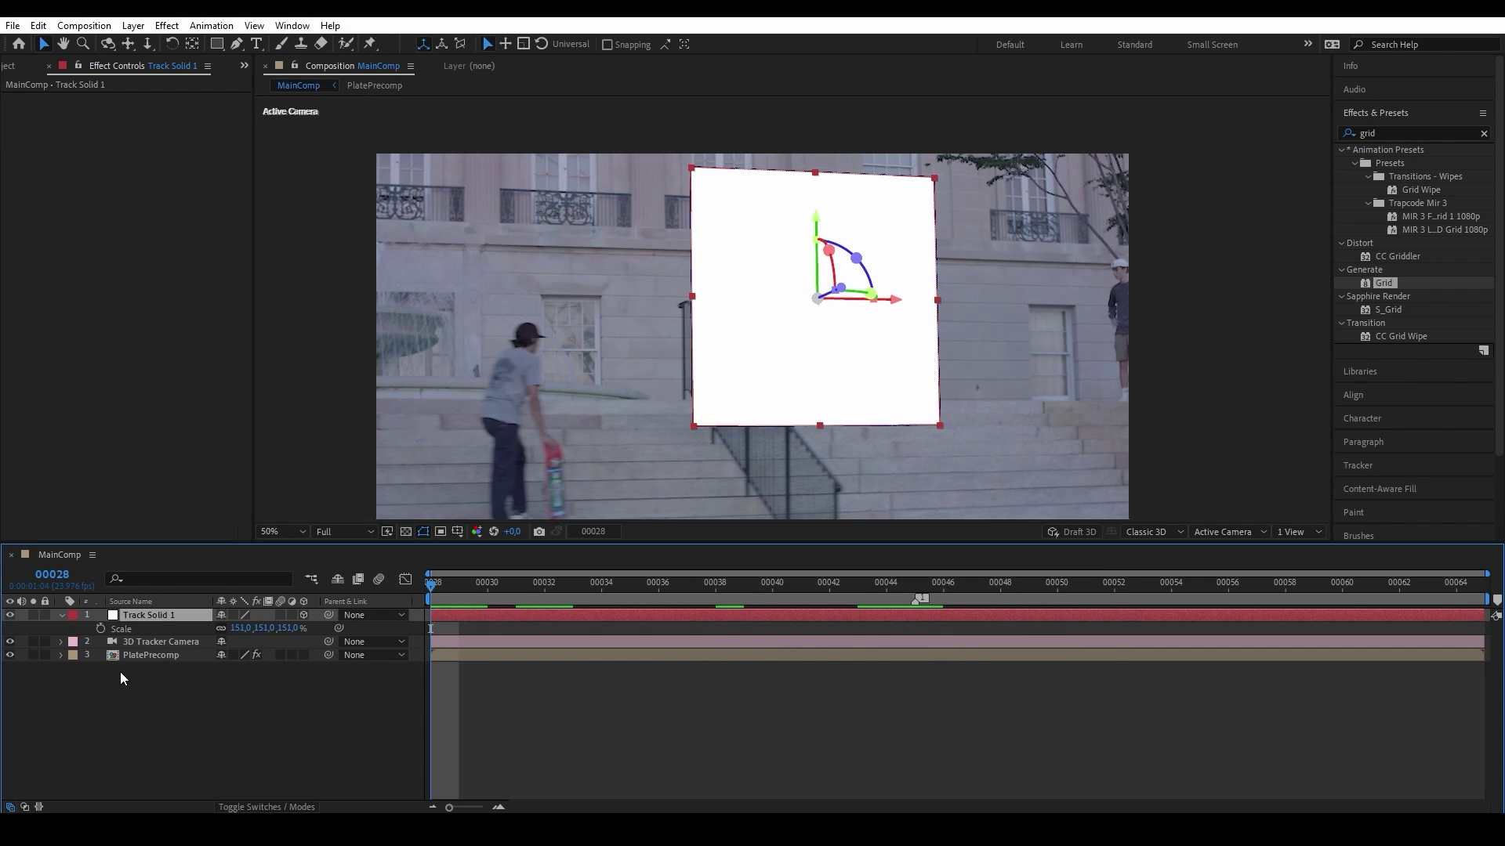
# Step: Compare the masked skater area at frame 28 with Track Solid 1 hidden and shown
pyautogui.click(11, 616)
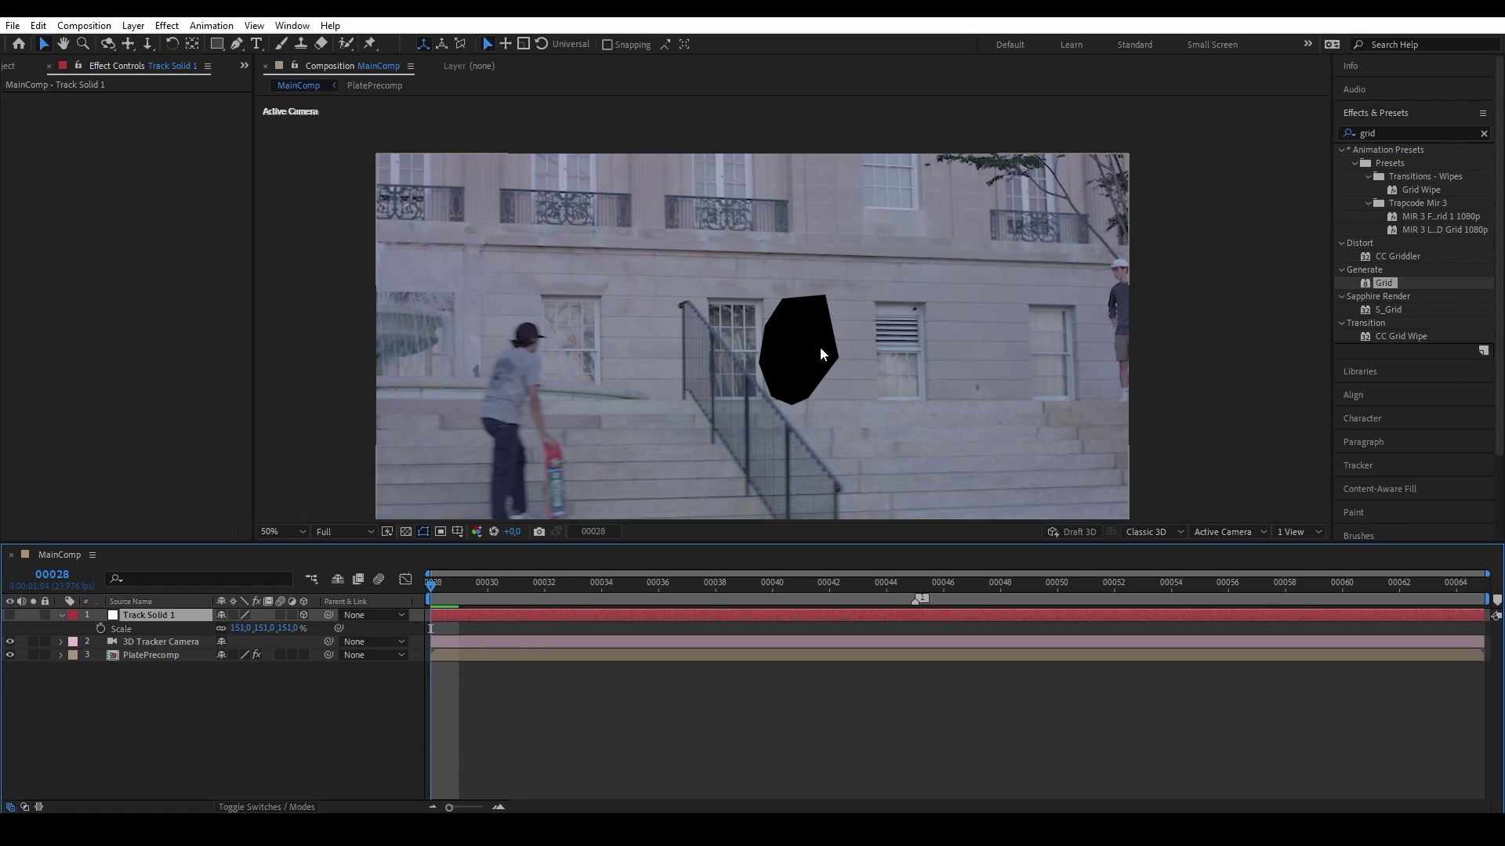
pyautogui.click(10, 615)
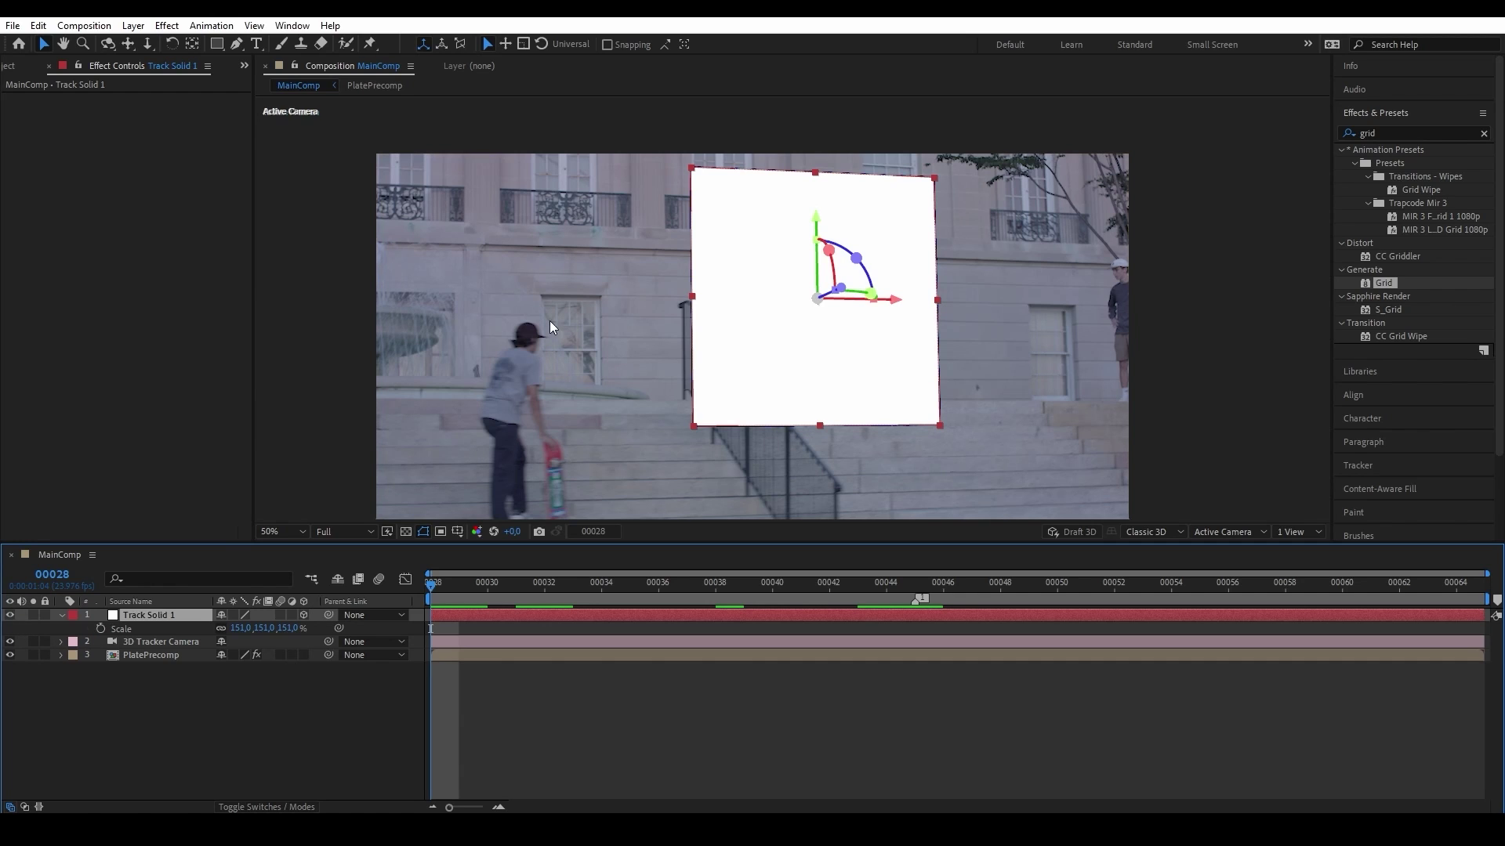
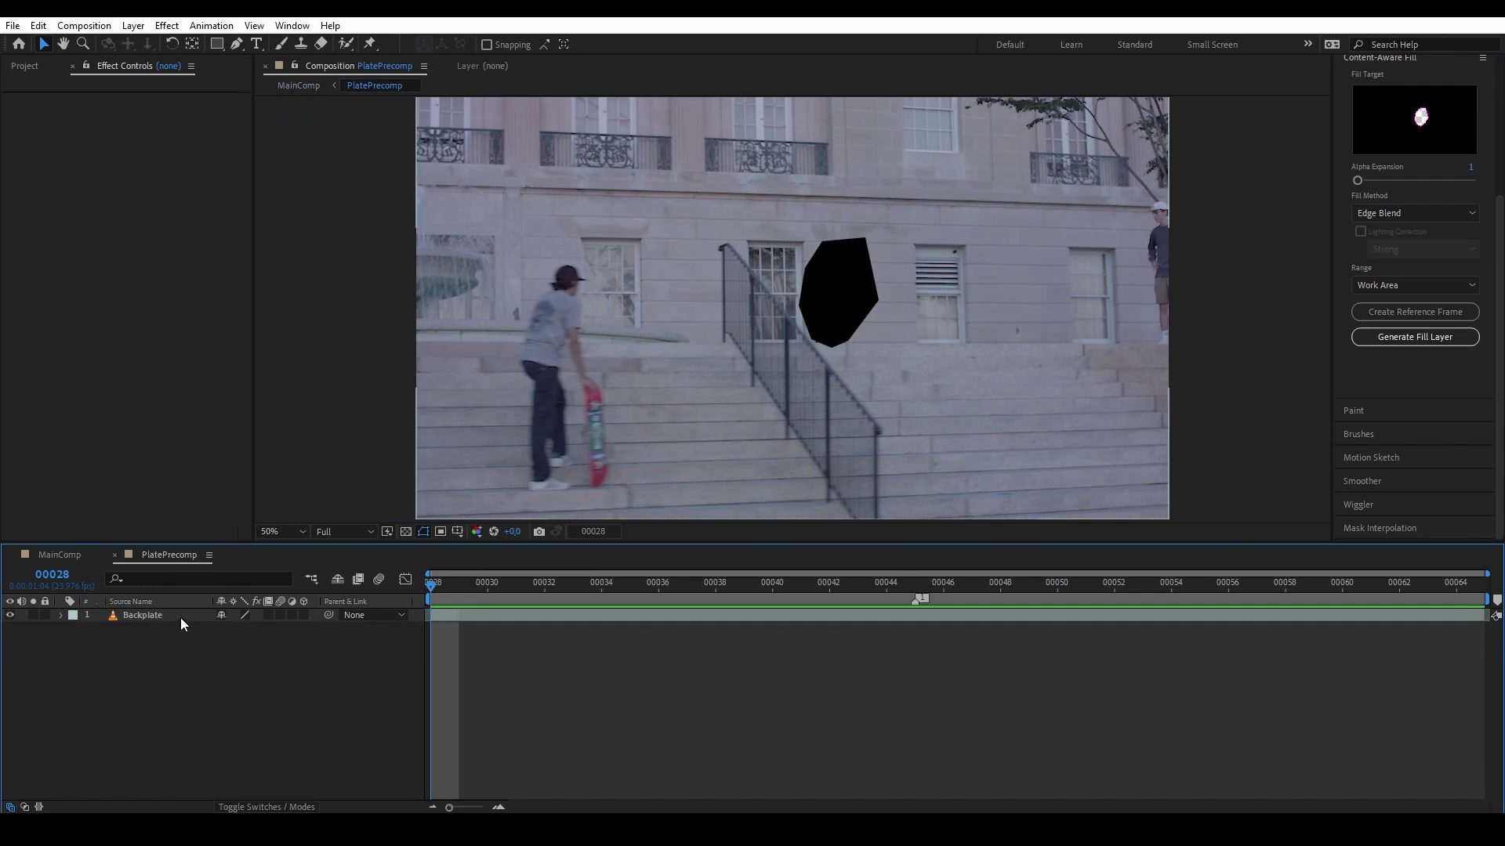
# Step: Set Mask 1 of the Backplate layer in PlatePrecomp to None and return to MainComp
pyautogui.press('m')
pyautogui.click(239, 628)
pyautogui.click(255, 647)
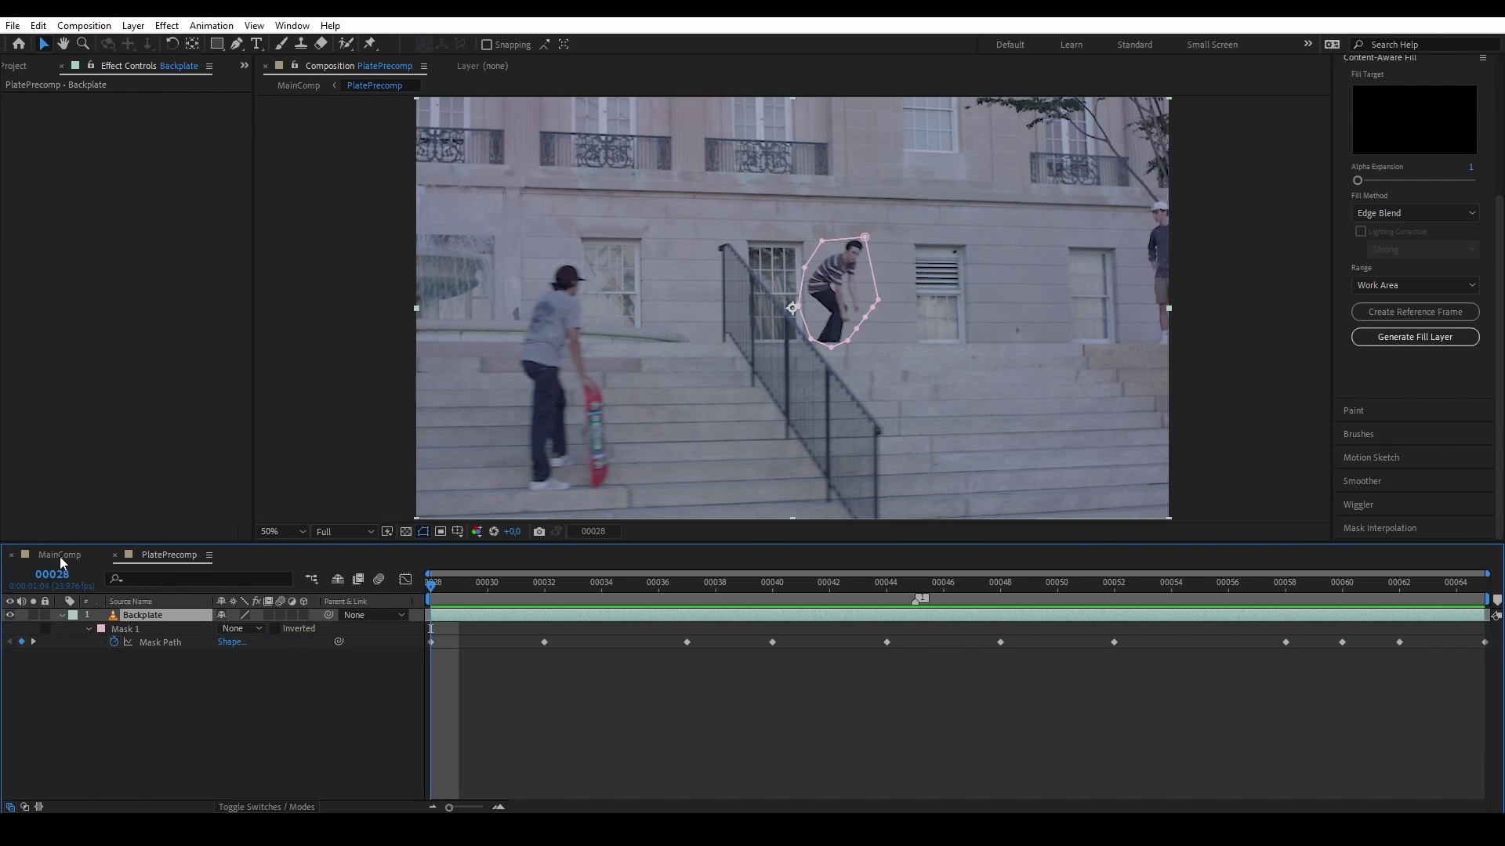
pyautogui.click(63, 556)
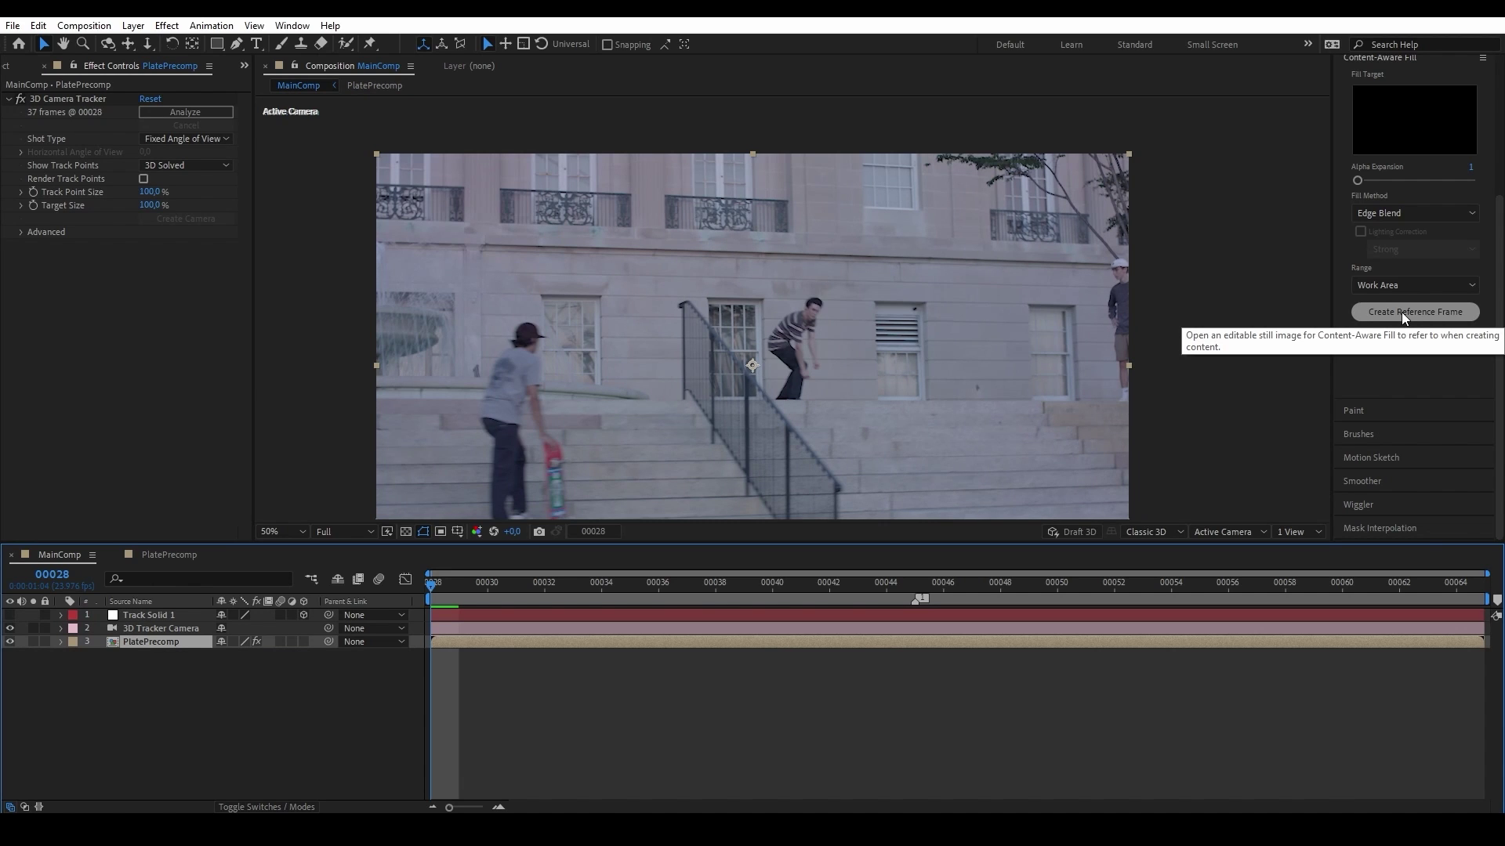
# Step: Create a Content-Aware Fill reference frame from MainComp at frame 28 and view the Reference Frame layer soloed
pyautogui.click(1401, 312)
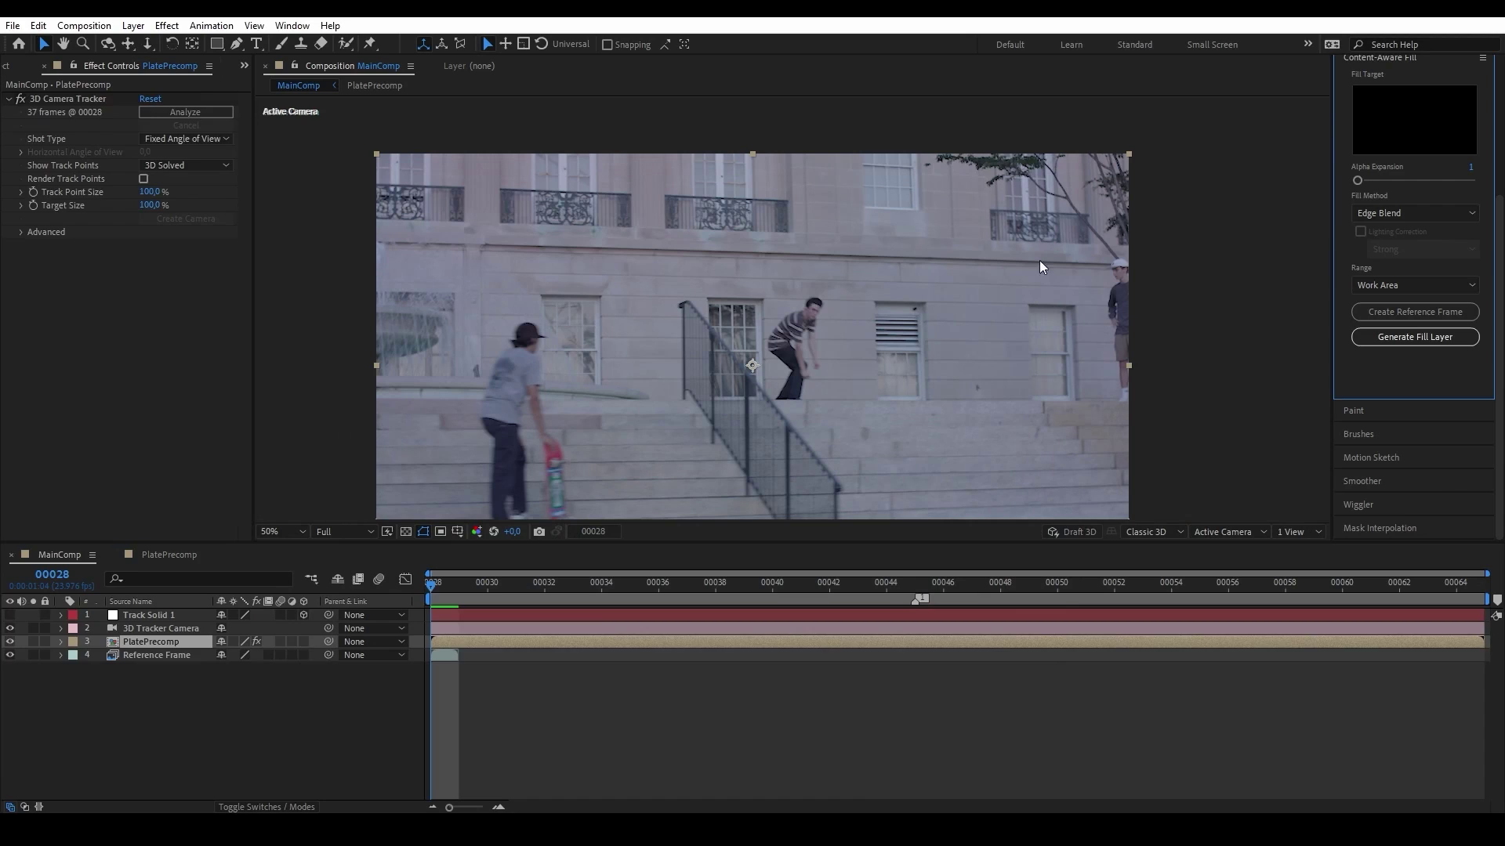
pyautogui.click(155, 655)
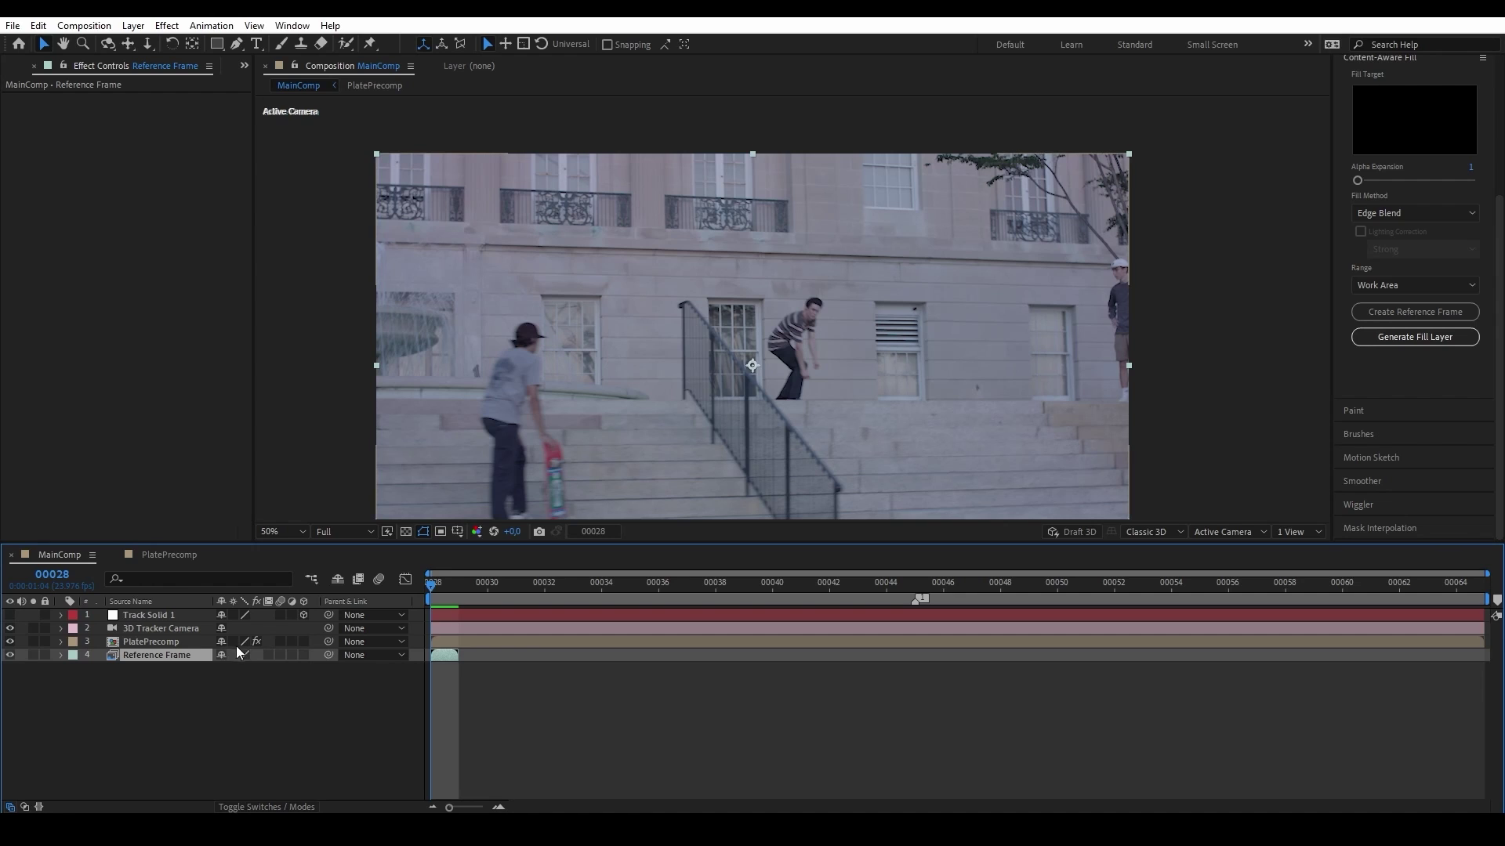
pyautogui.click(32, 655)
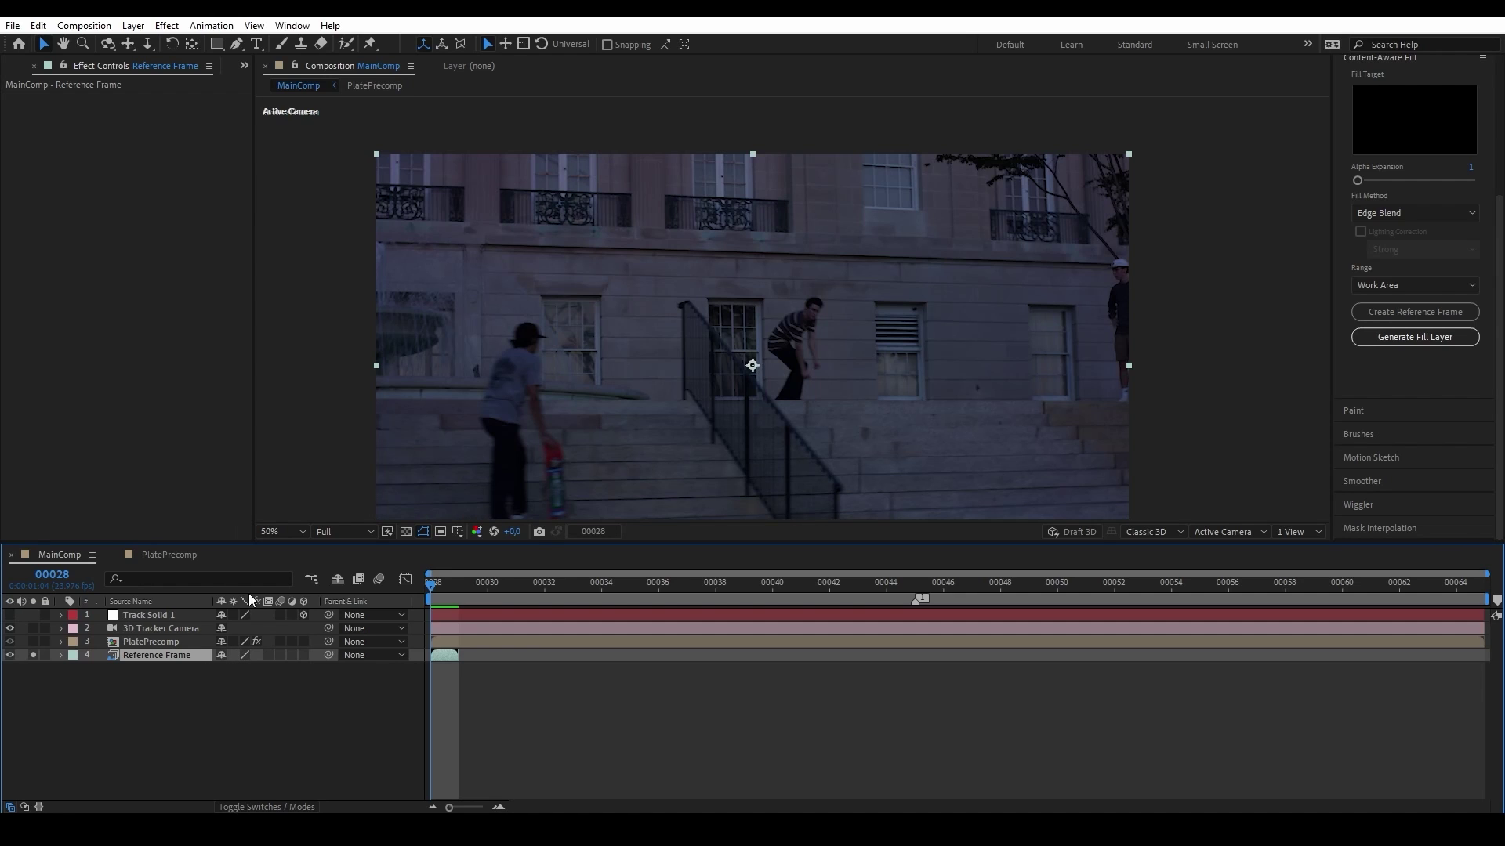
pyautogui.click(33, 658)
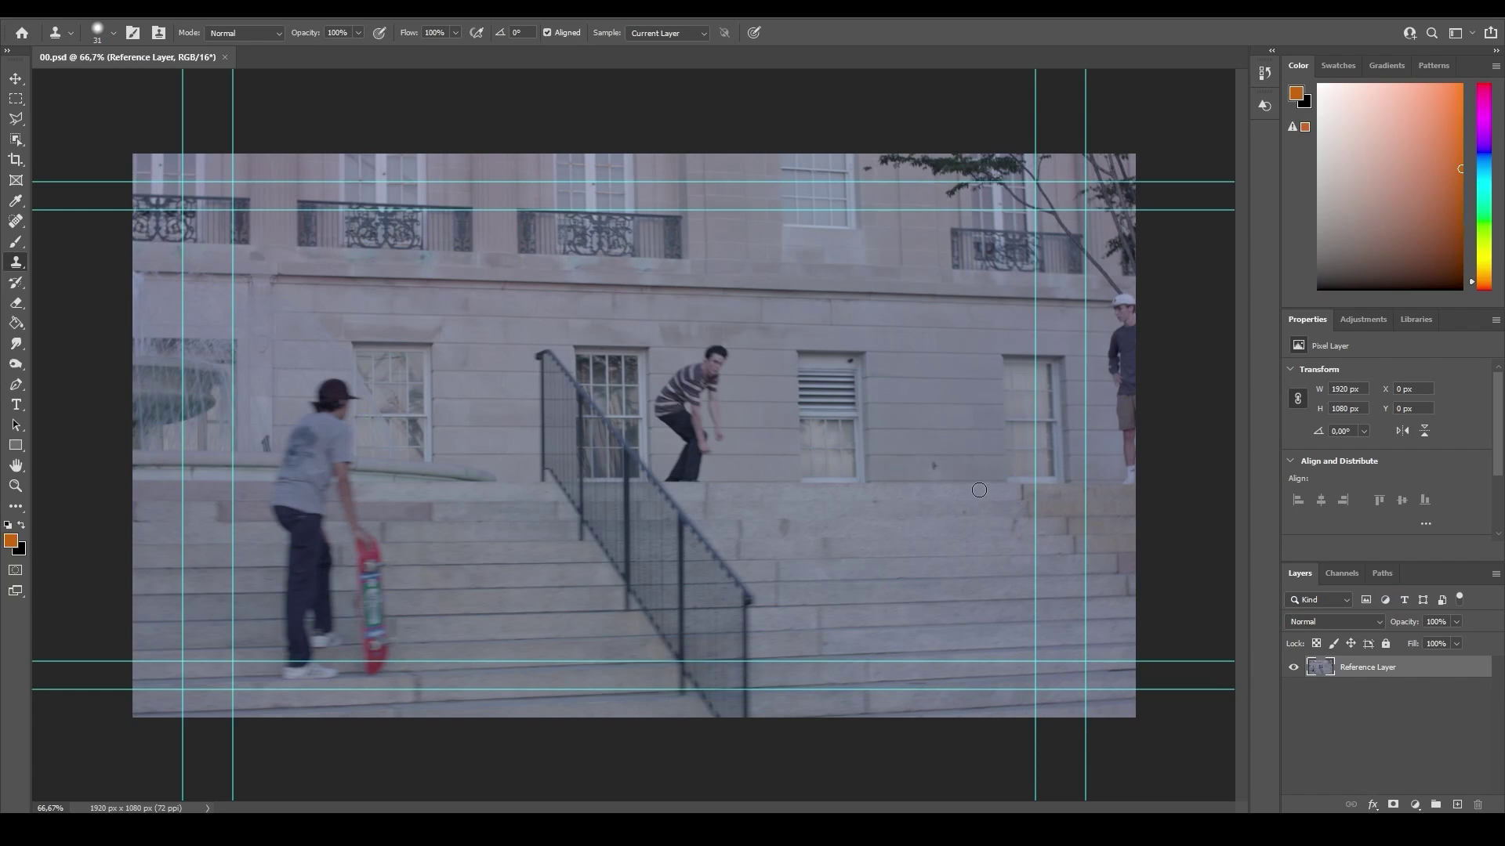
# Step: In Photoshop, outline a clean wall patch beside the skater's head with the Polygonal Lasso and copy it to a new layer
pyautogui.scroll(3, 764, 412)
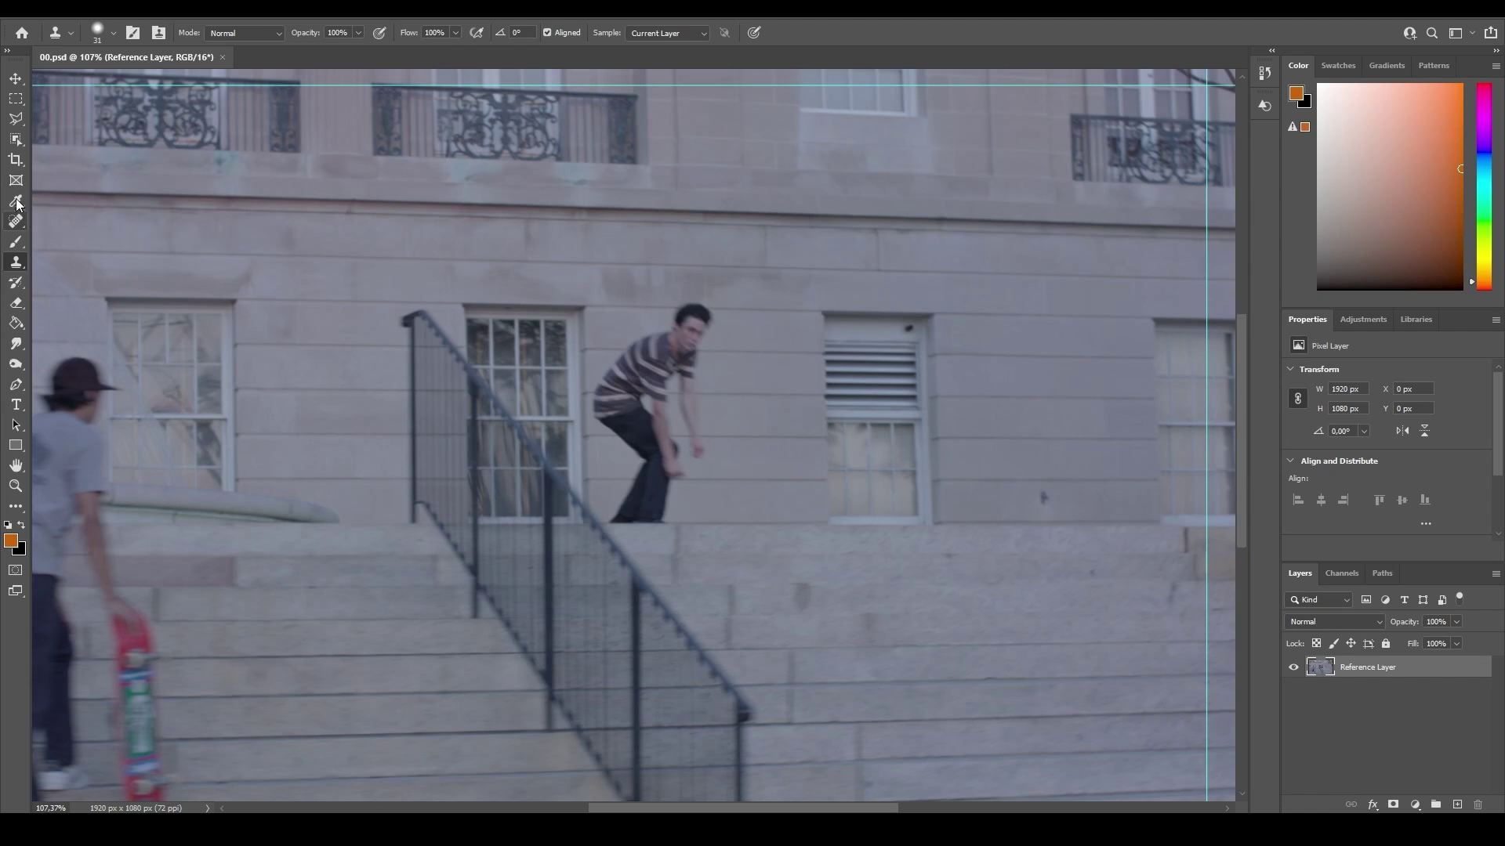
pyautogui.click(12, 120)
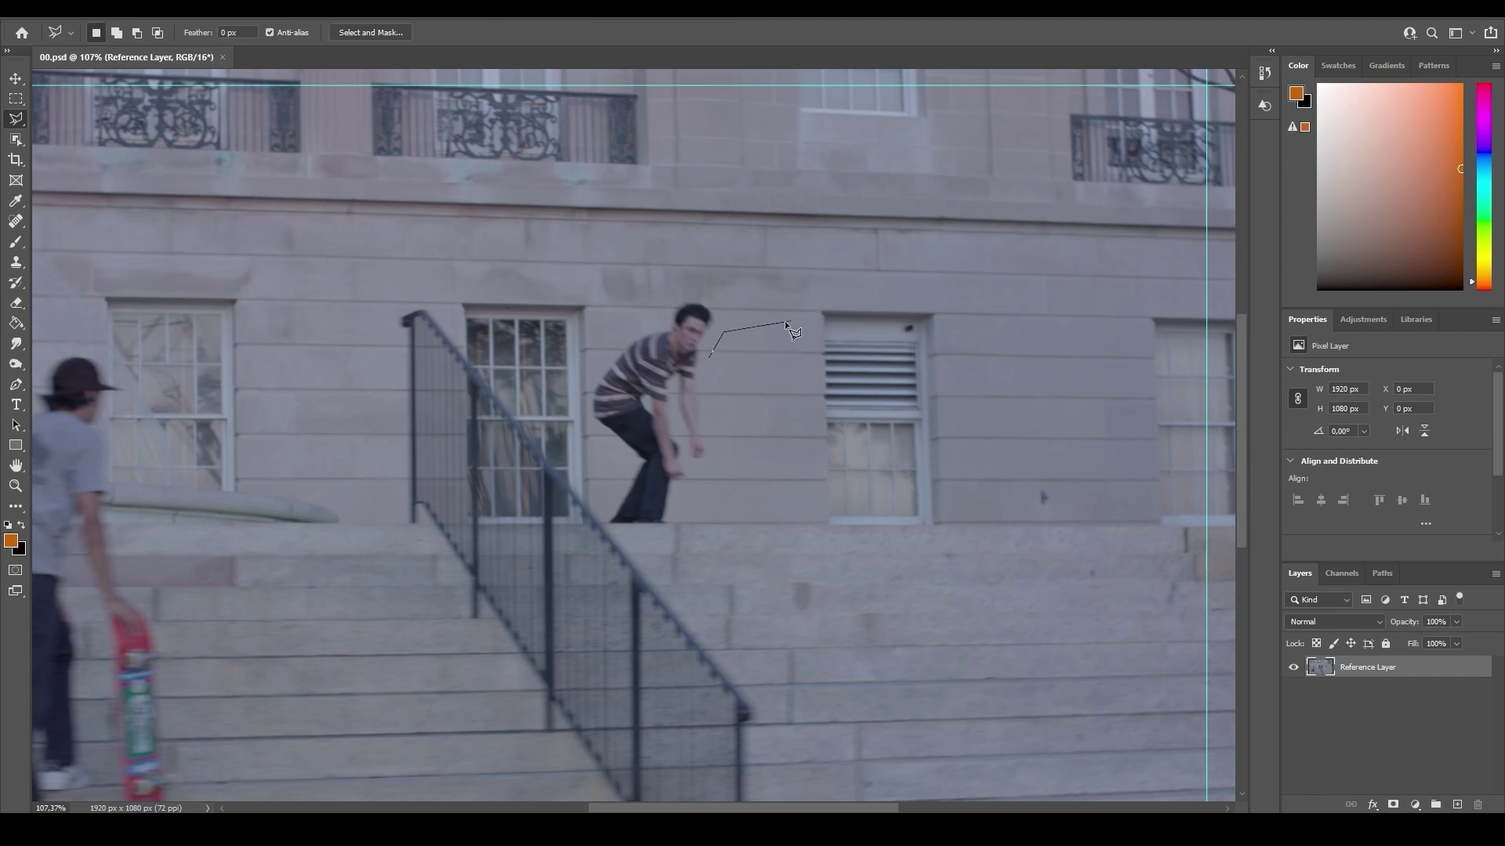
pyautogui.click(710, 355)
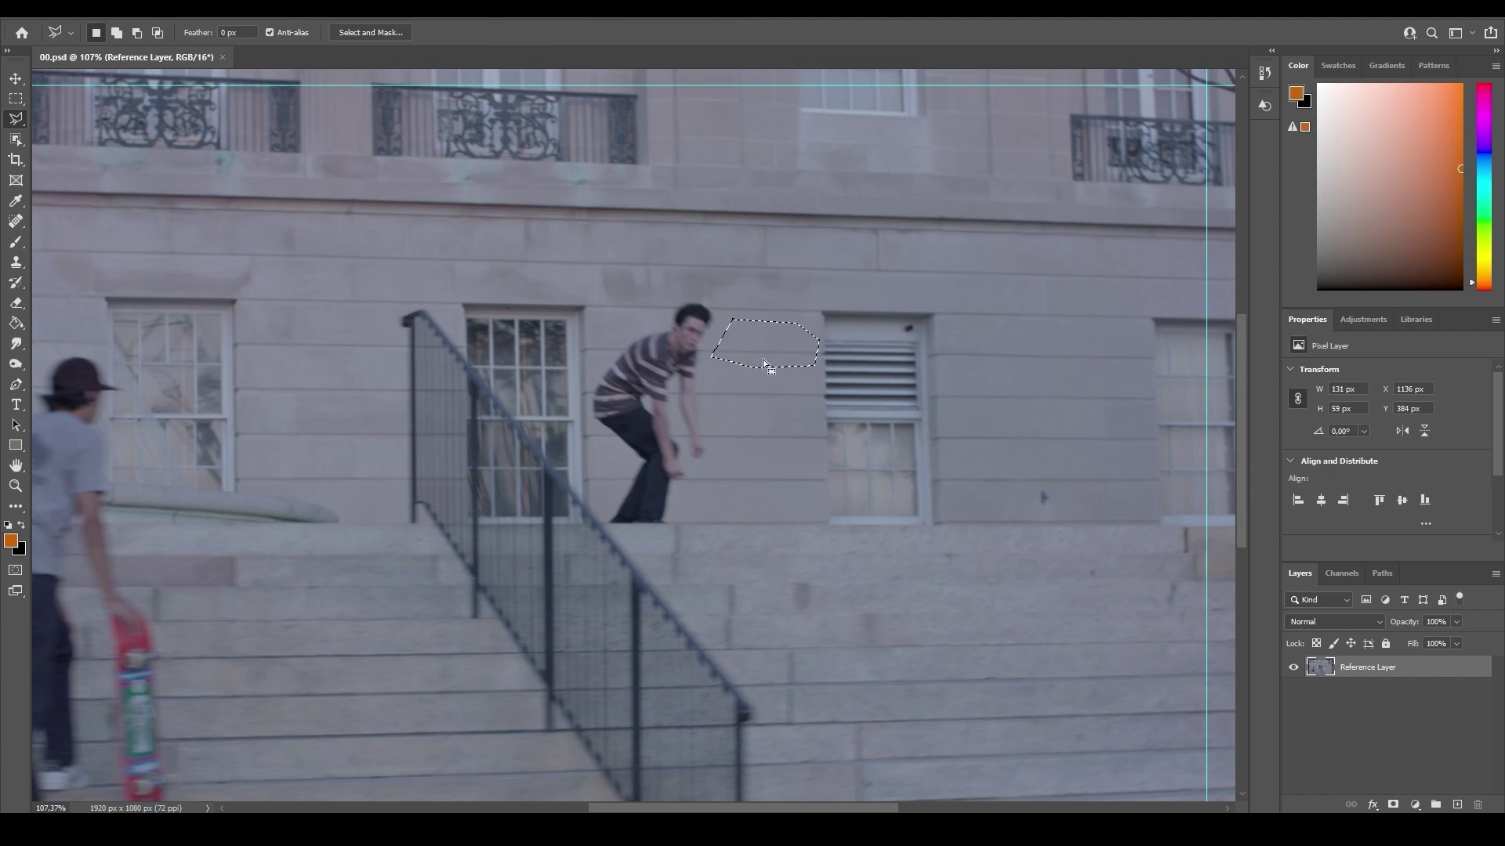
pyautogui.rightClick(763, 360)
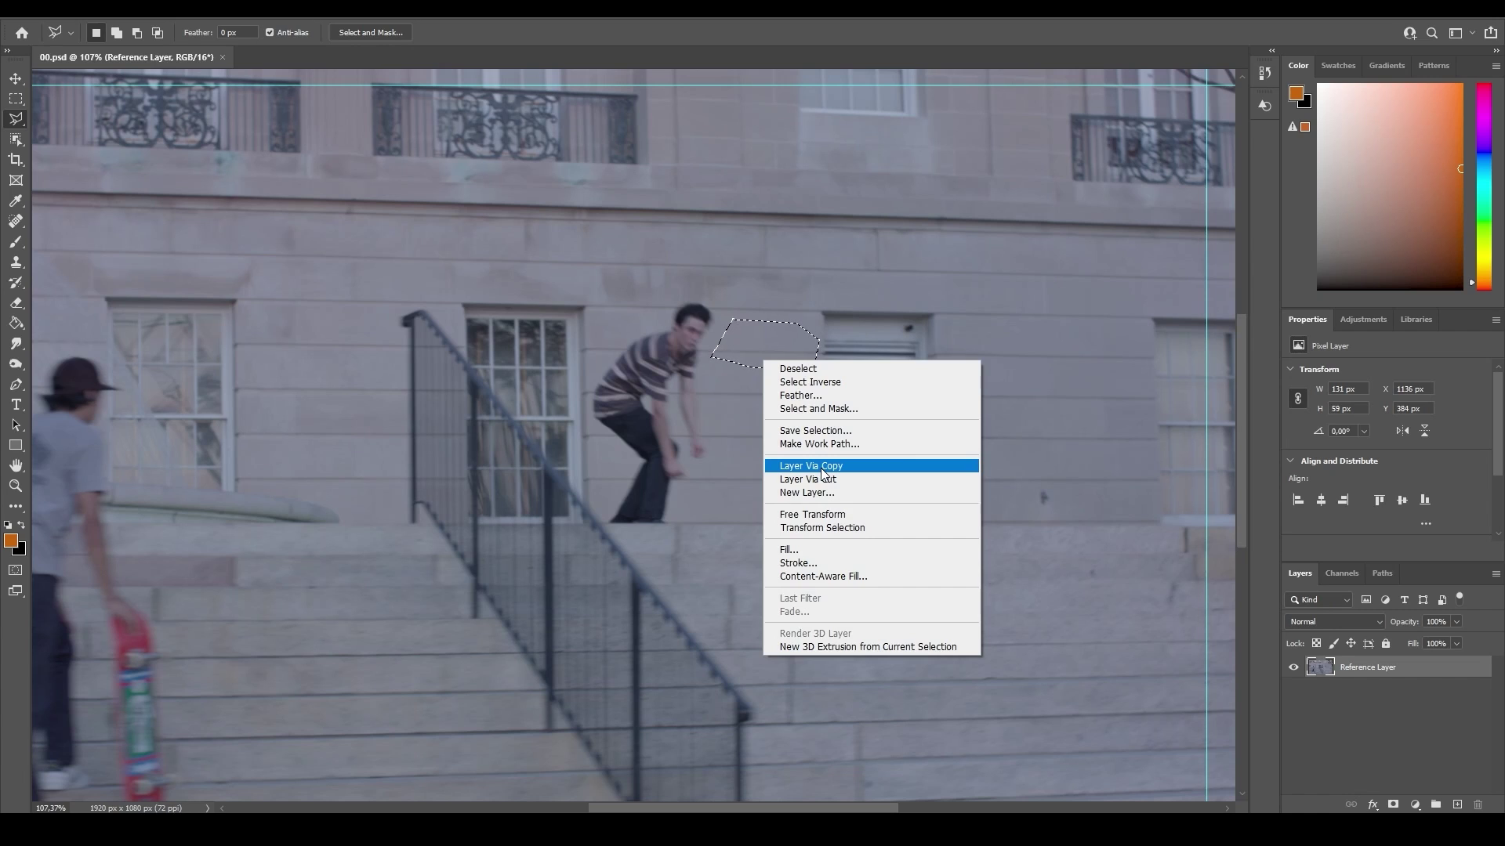
pyautogui.click(822, 468)
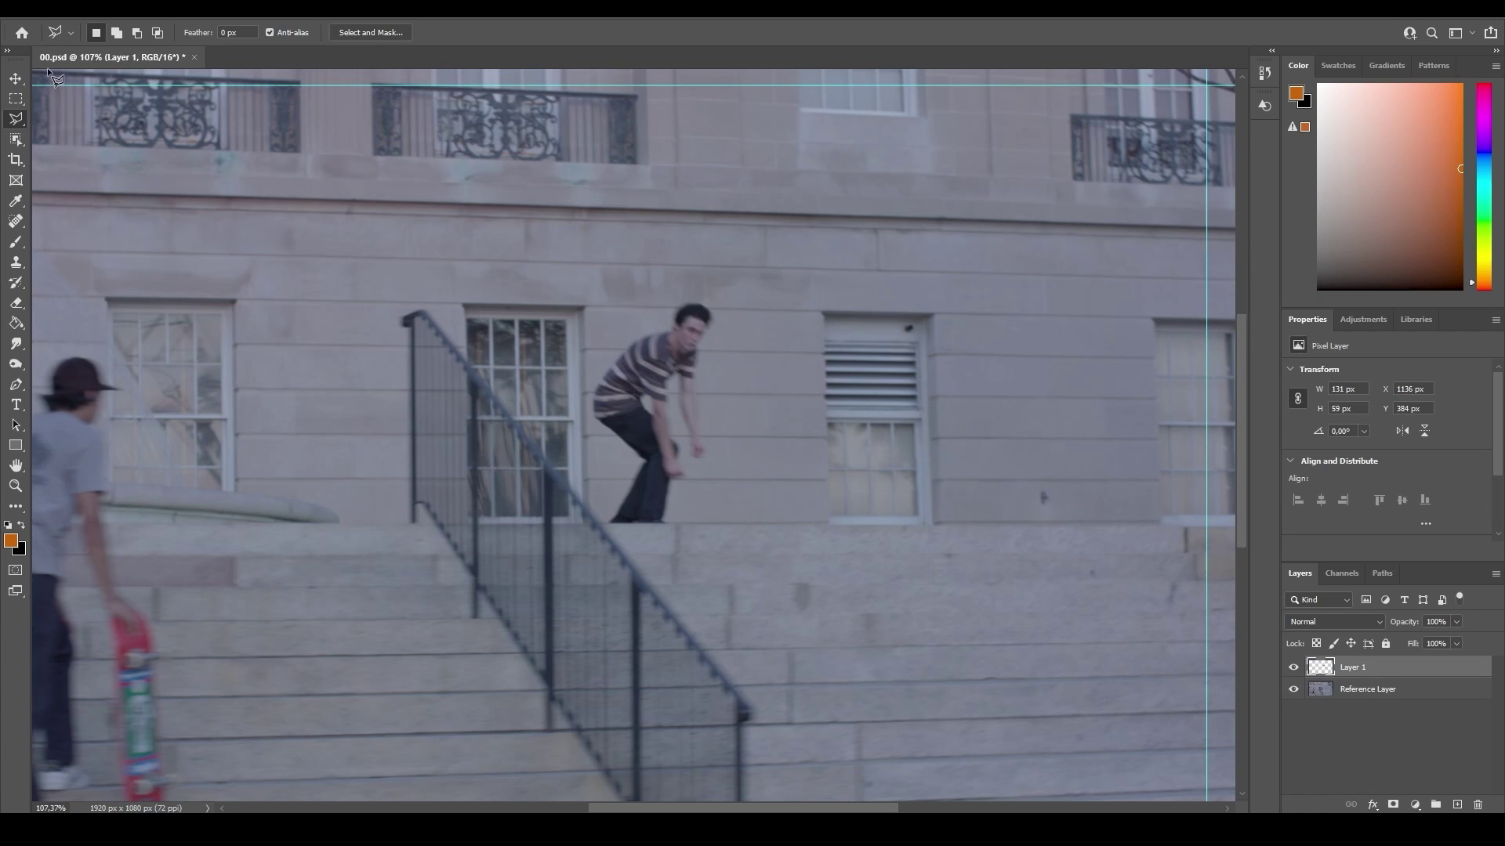
# Step: Move the copied wall patch over the skater's face and shoulders and nudge it until its stone joints line up with the wall
pyautogui.press('v')
pyautogui.moveTo(837, 356); pyautogui.dragTo(738, 350)
pyautogui.scroll(3, 737, 349)
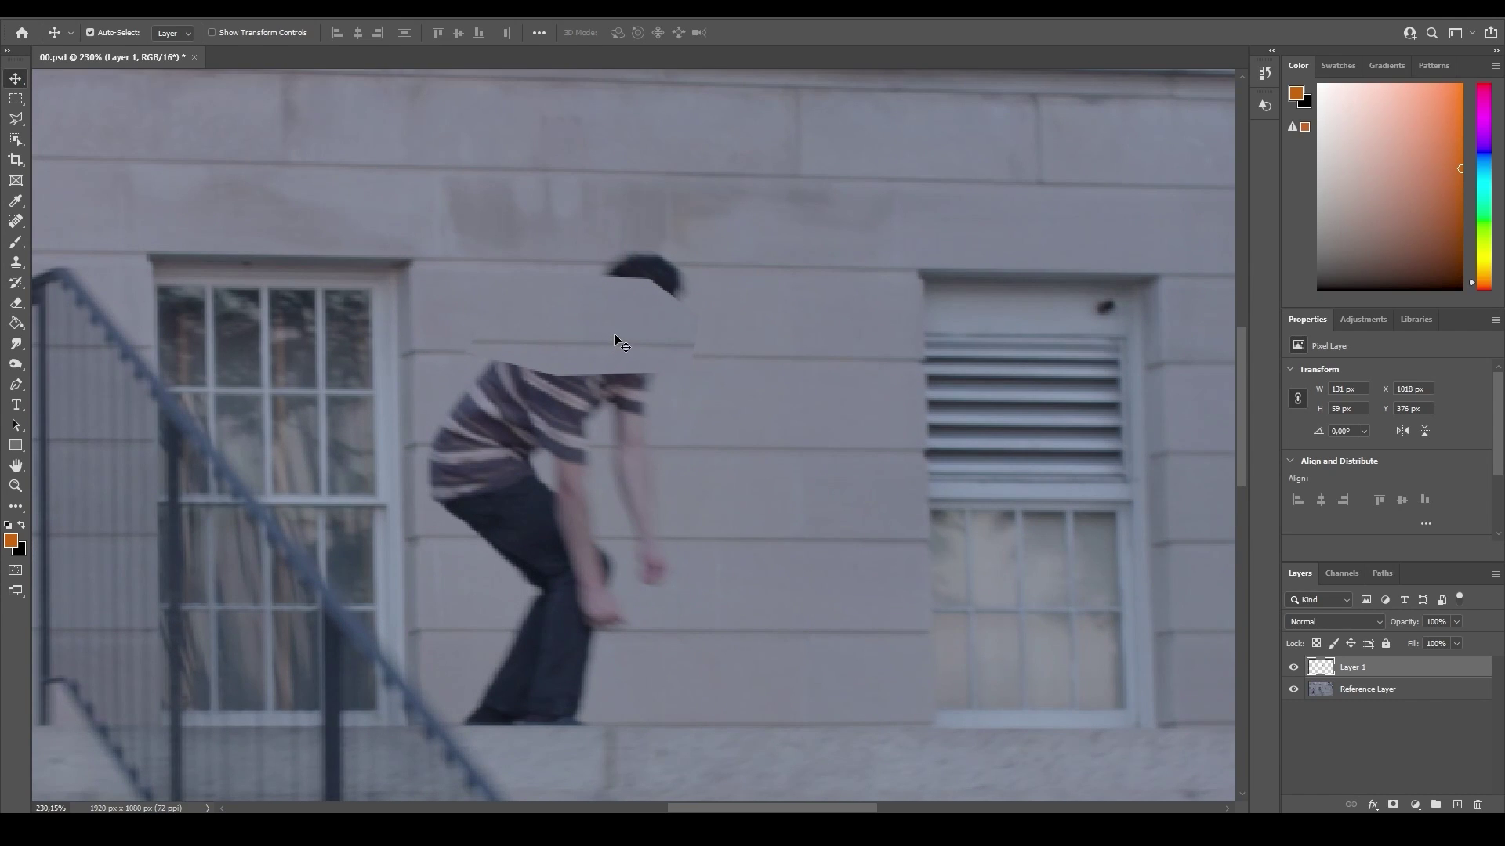
pyautogui.press('Down')
pyautogui.press('Down')
pyautogui.press('Down')
pyautogui.press('Down')
pyautogui.press('Down')
pyautogui.press('Down')
pyautogui.press('Down')
pyautogui.press('Down')
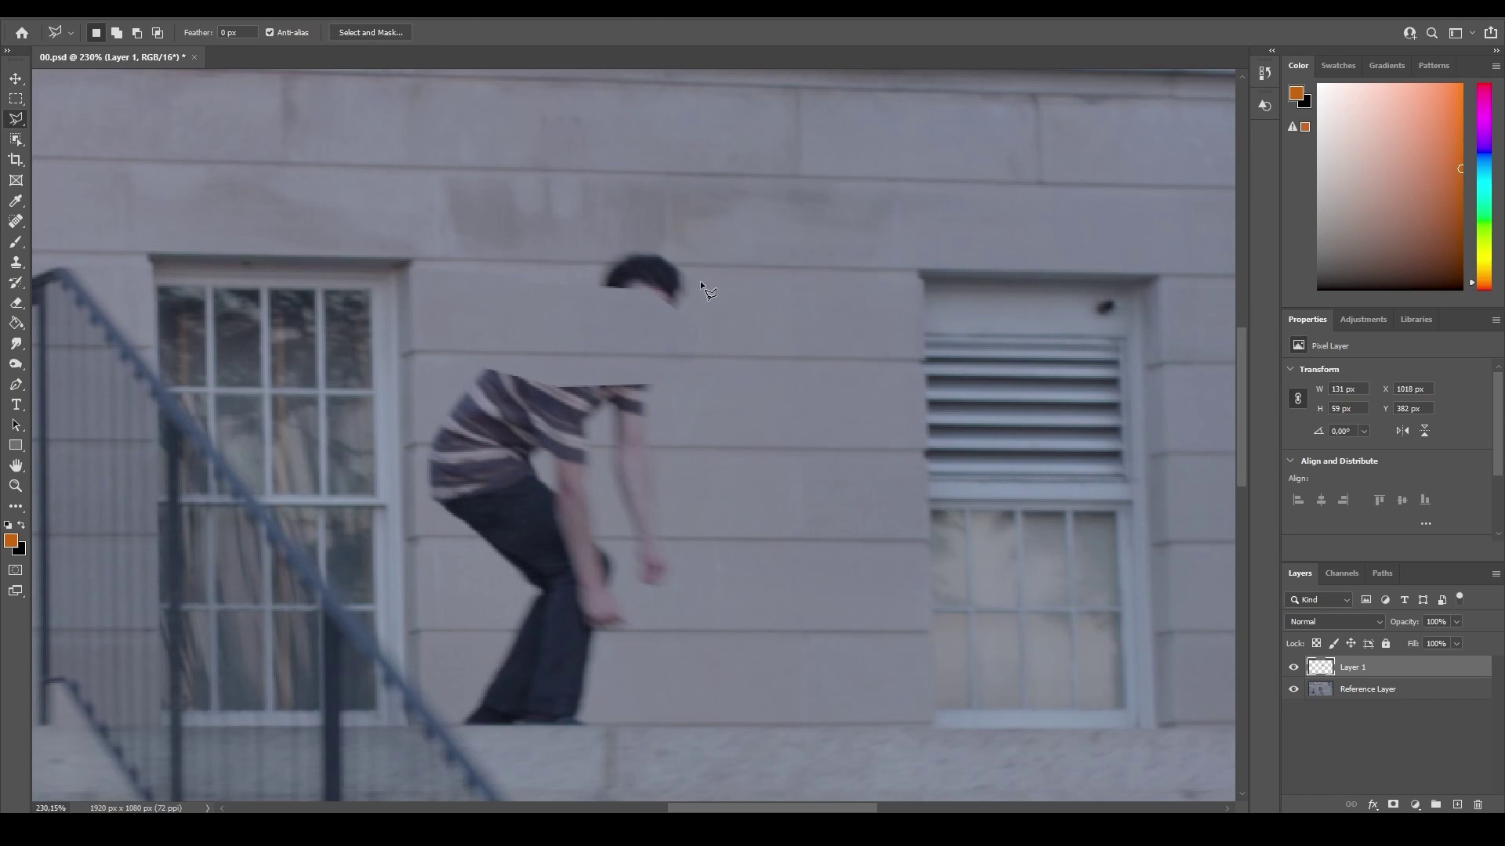
# Step: Cover the rest of the skater with further clean wall patches copied to their own layers and aligned with the stone joints
pyautogui.rightClick(786, 283)
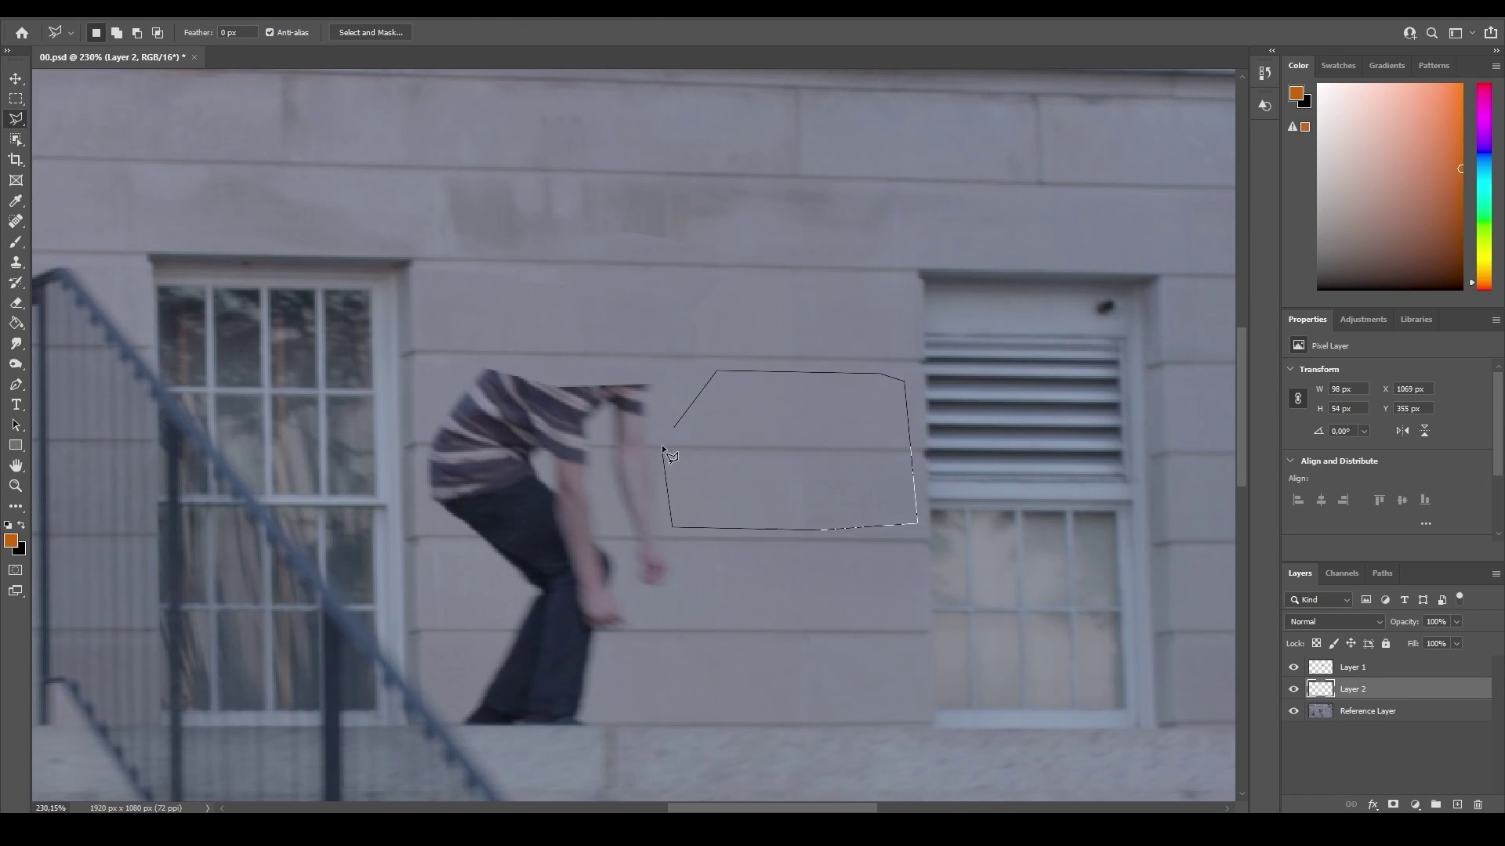
pyautogui.rightClick(756, 578)
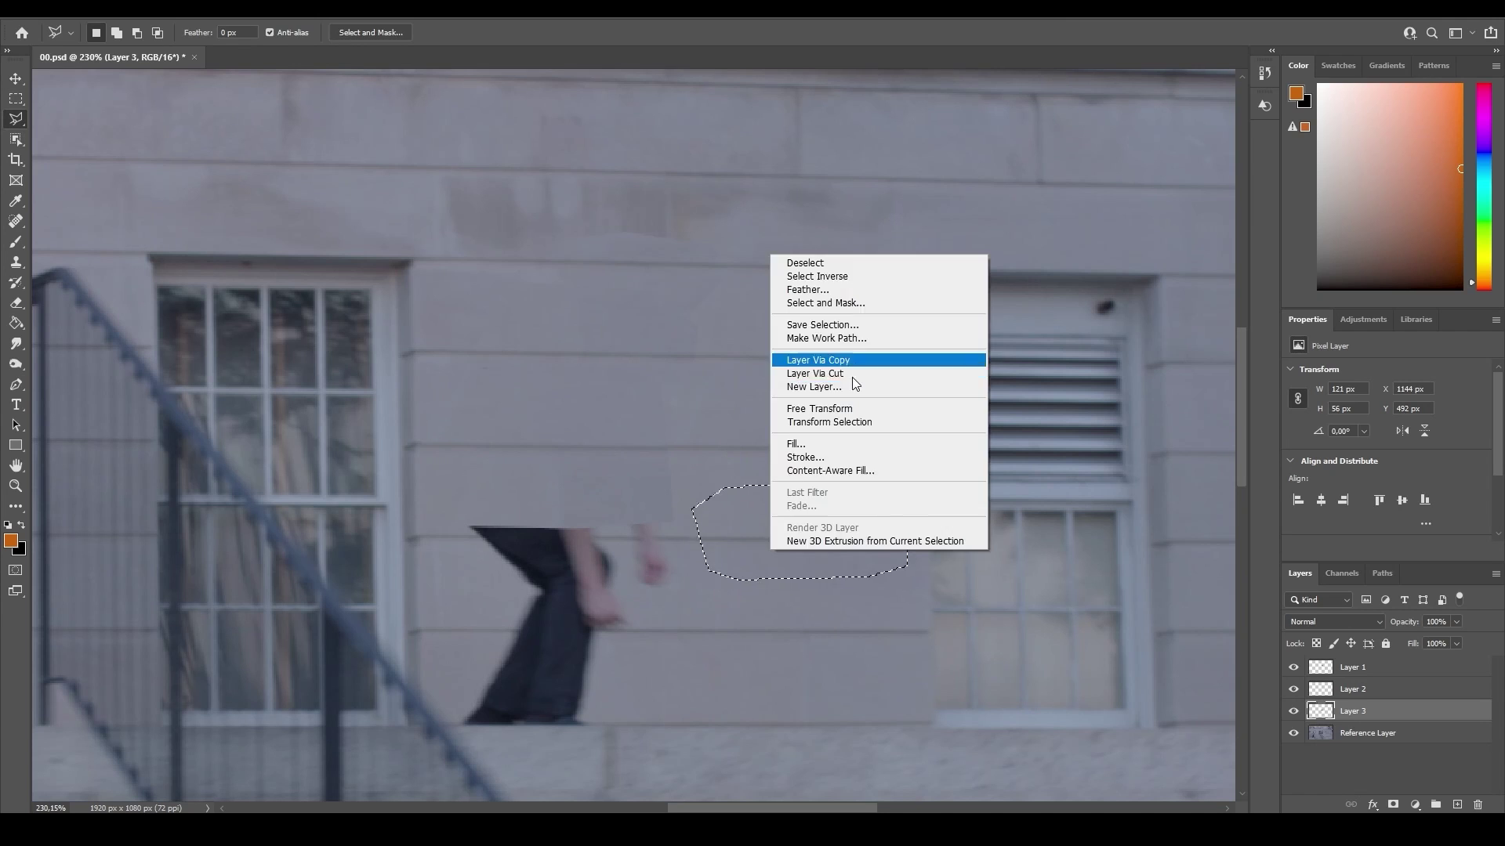
pyautogui.click(815, 373)
pyautogui.moveTo(814, 534); pyautogui.dragTo(561, 541)
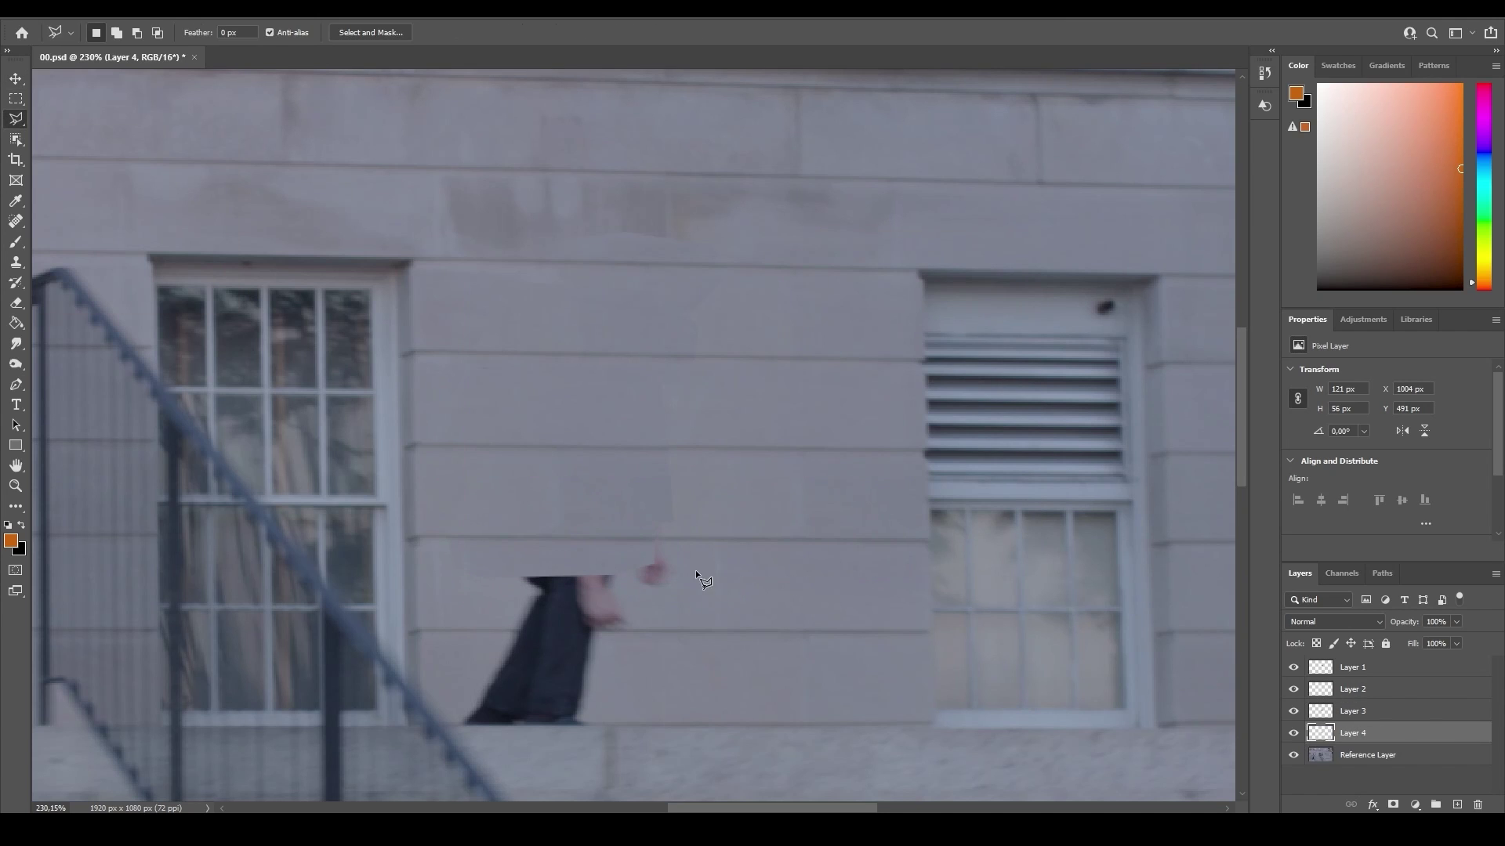
pyautogui.rightClick(738, 325)
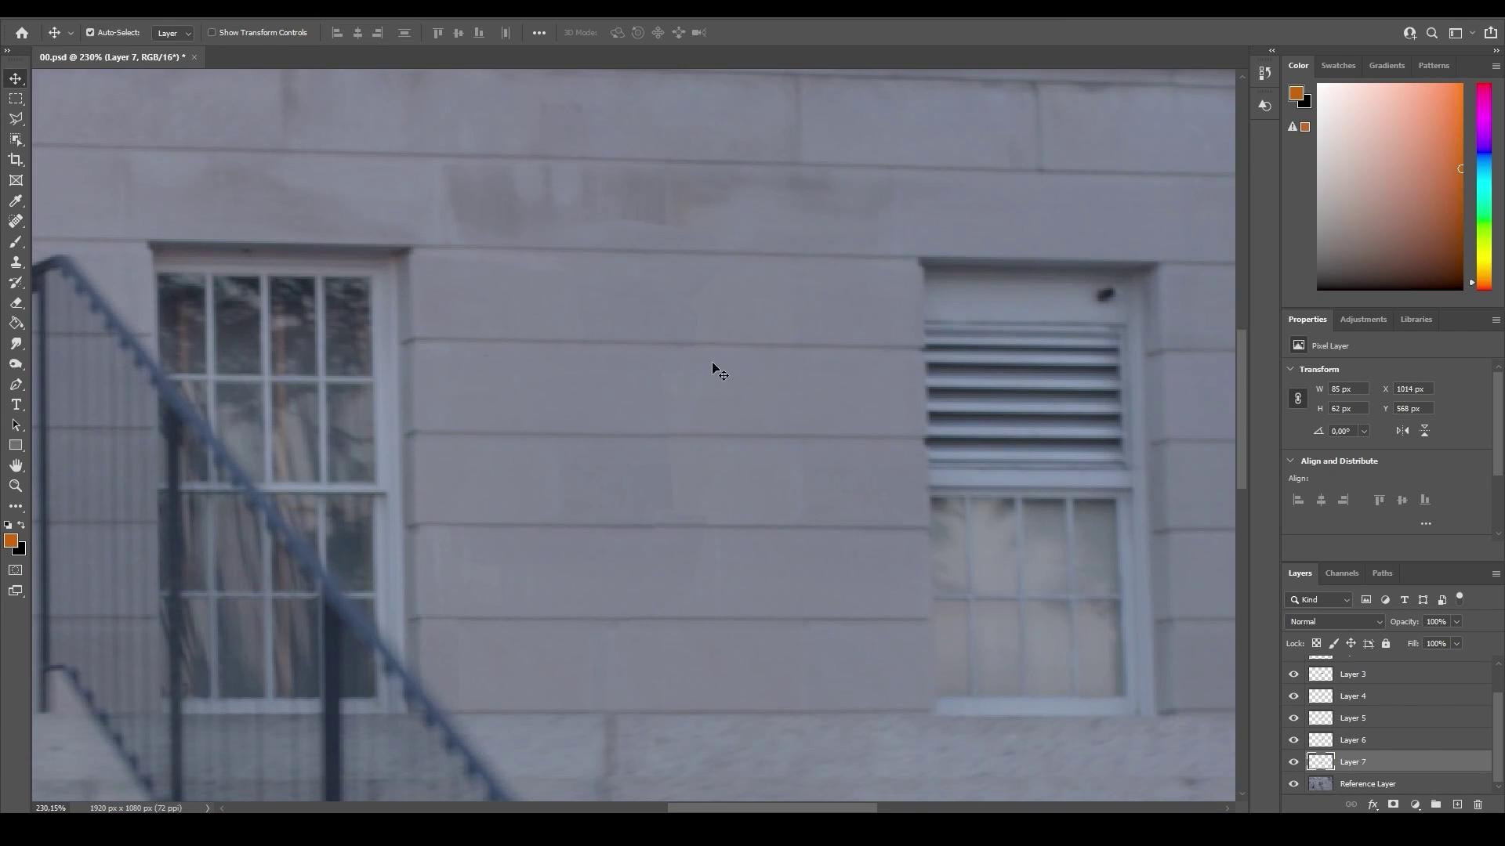
# Step: Select Layer 1 through Layer 7 and merge the wall patches into one layer
pyautogui.scroll(2, 1377, 736)
pyautogui.keyDown('shift'); pyautogui.click(1387, 676); pyautogui.keyUp('shift')
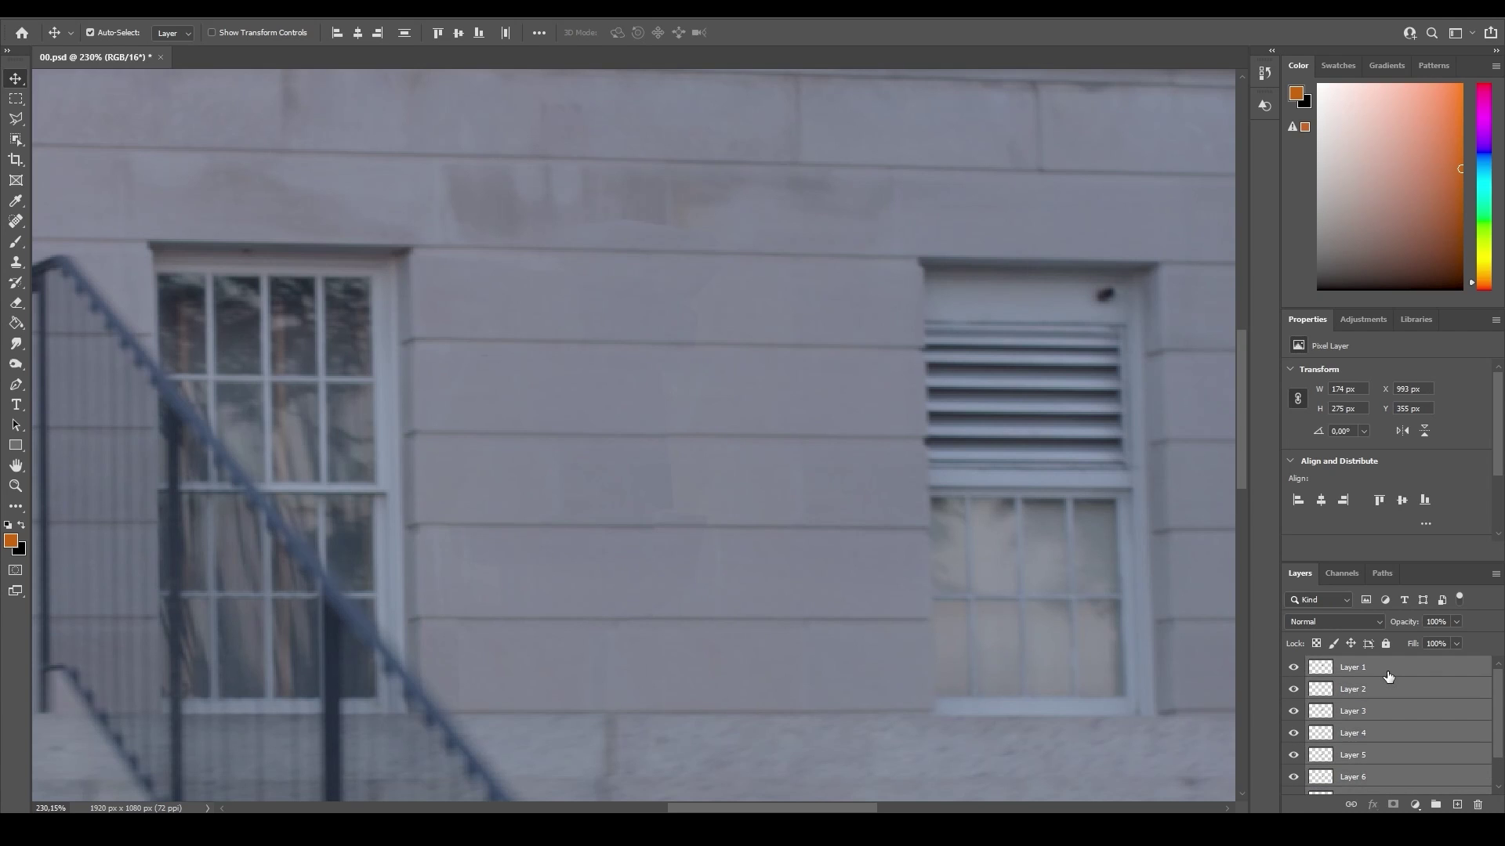
pyautogui.rightClick(1388, 676)
pyautogui.click(1356, 473)
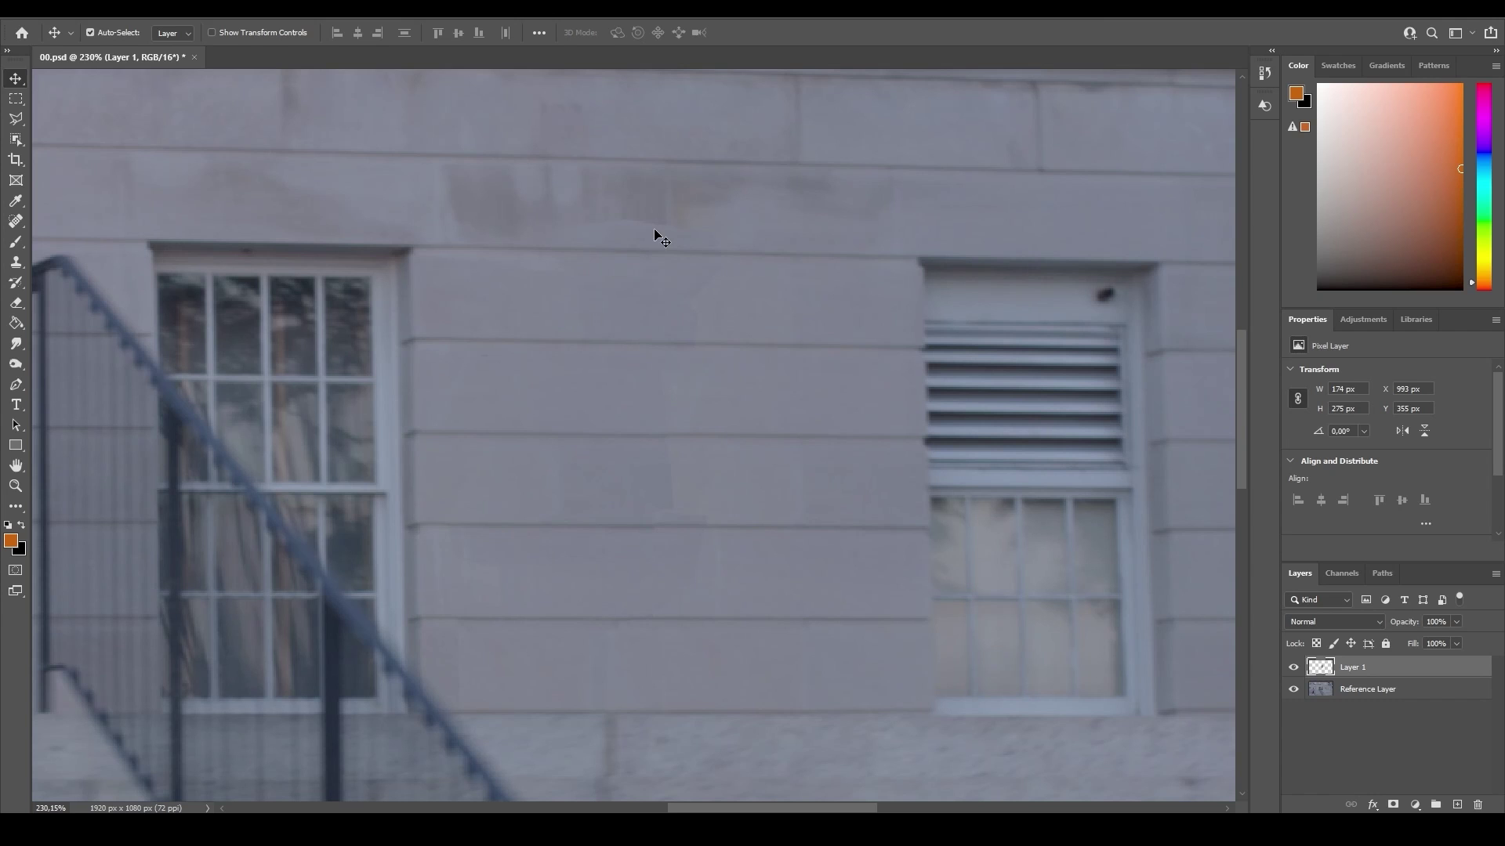
# Step: Blend the edges of the merged wall patch into the surrounding wall with a soft Eraser
pyautogui.press('e')
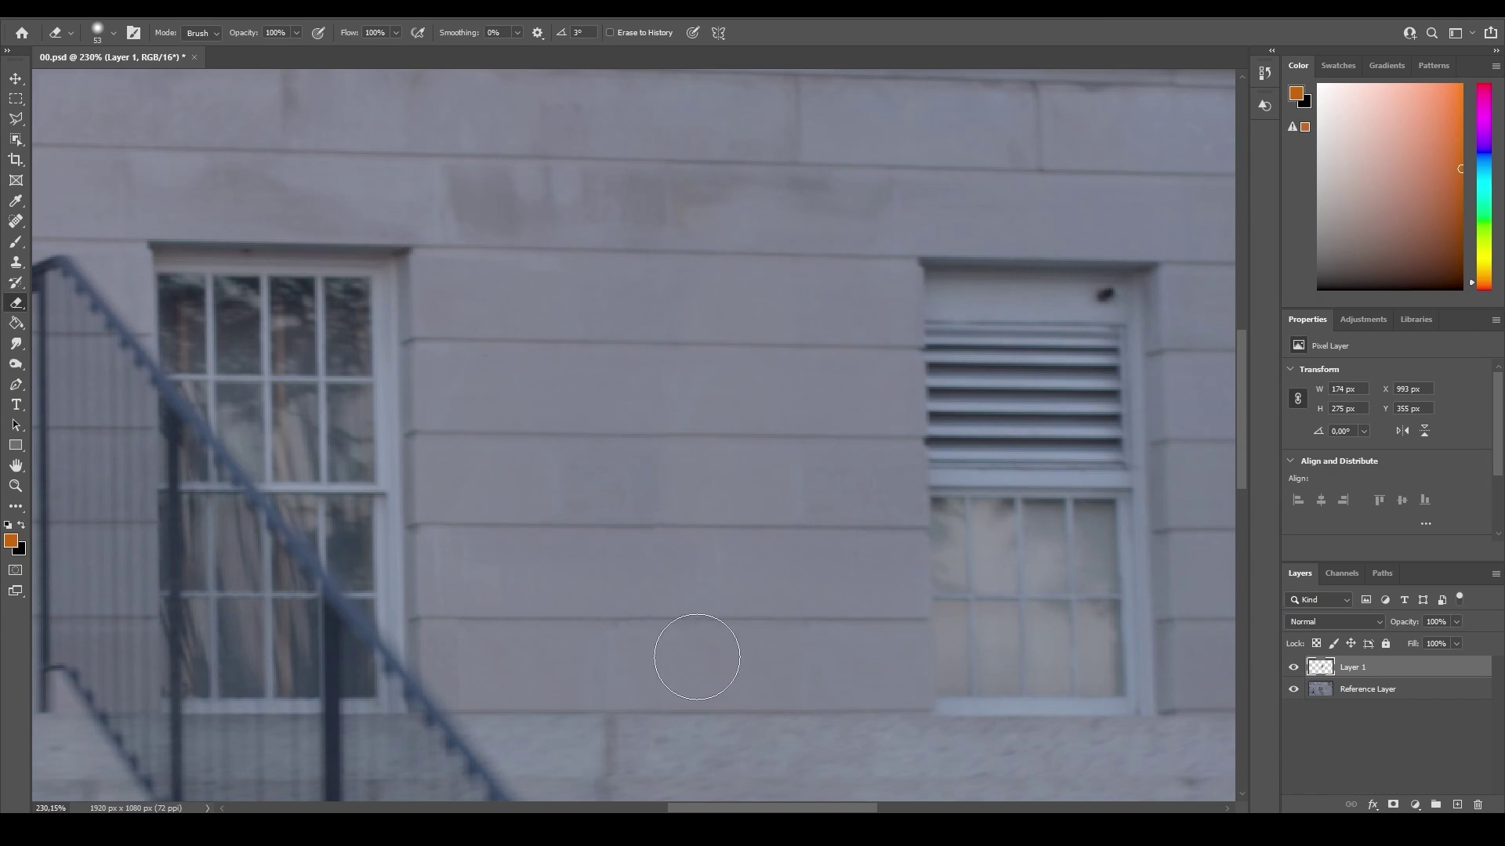
pyautogui.scroll(-2, 453, 577)
pyautogui.scroll(-2, 820, 389)
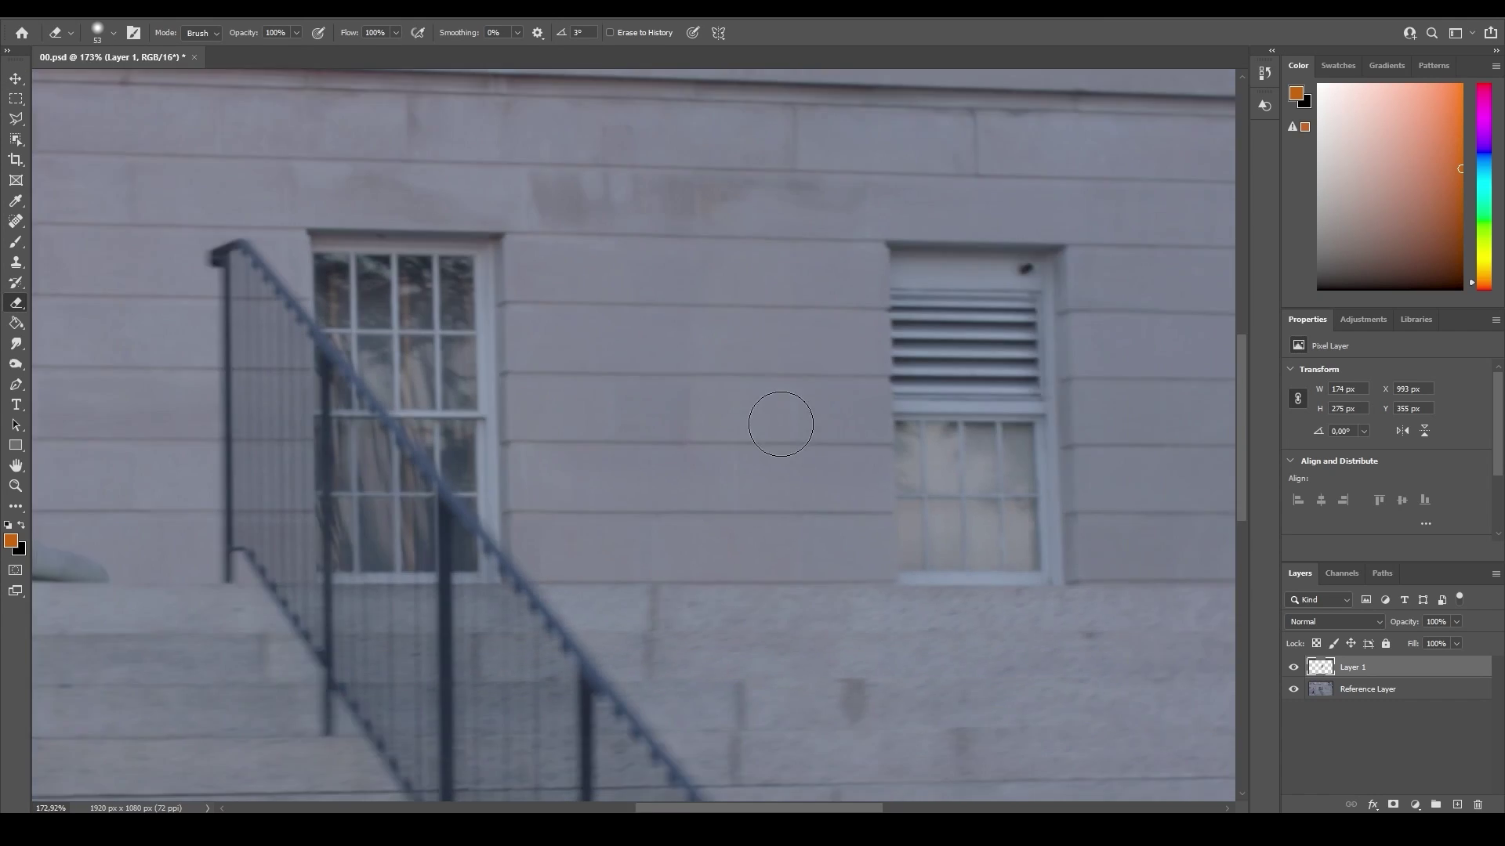
pyautogui.scroll(3, 783, 413)
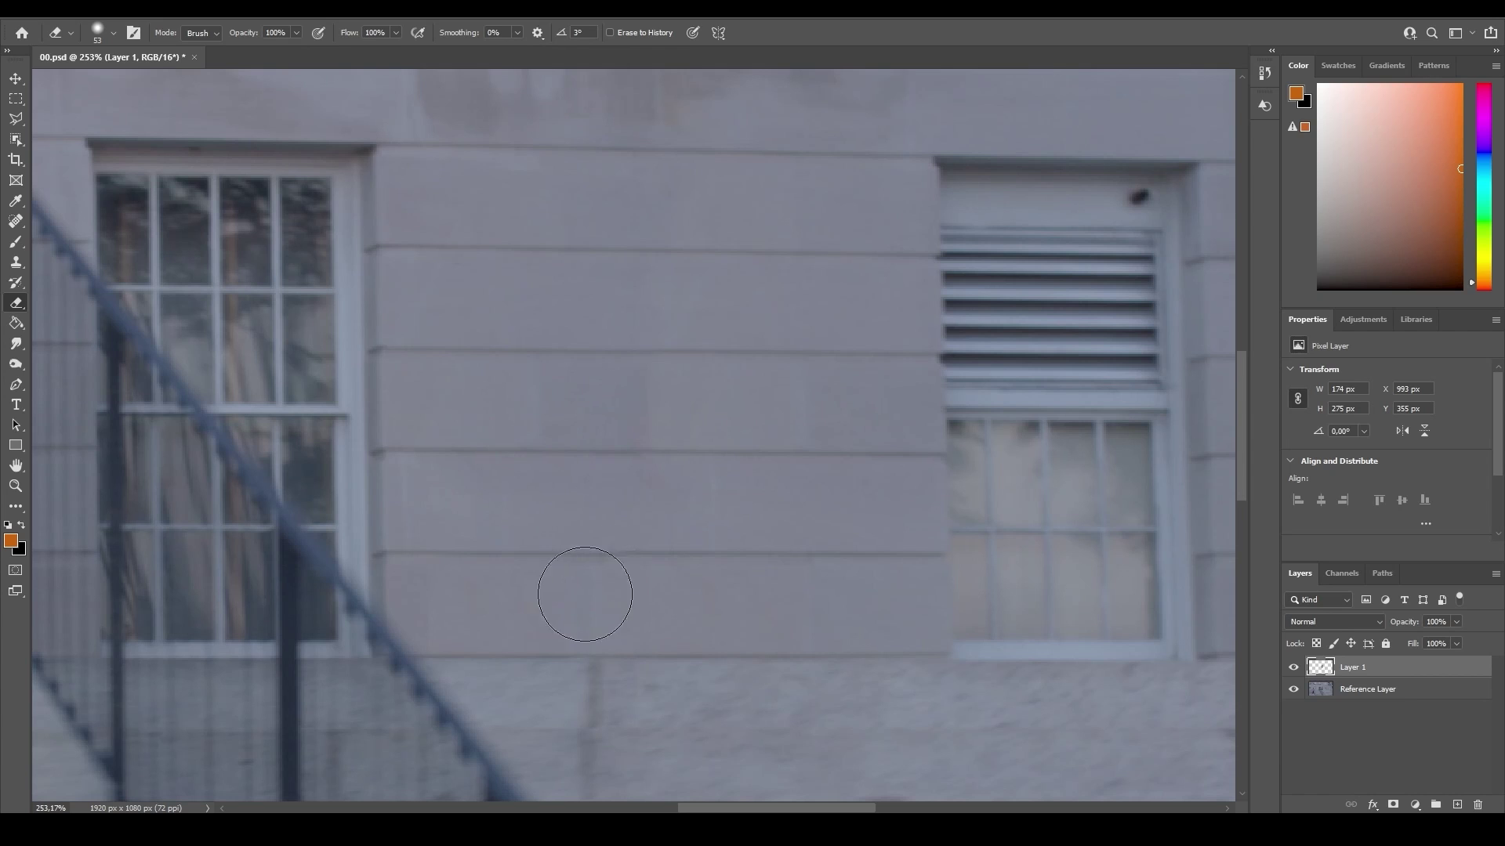
# Step: Use the Clone Stamp with clean stone sampled near the wall's base to even out the patched area on Layer 1
pyautogui.click(15, 264)
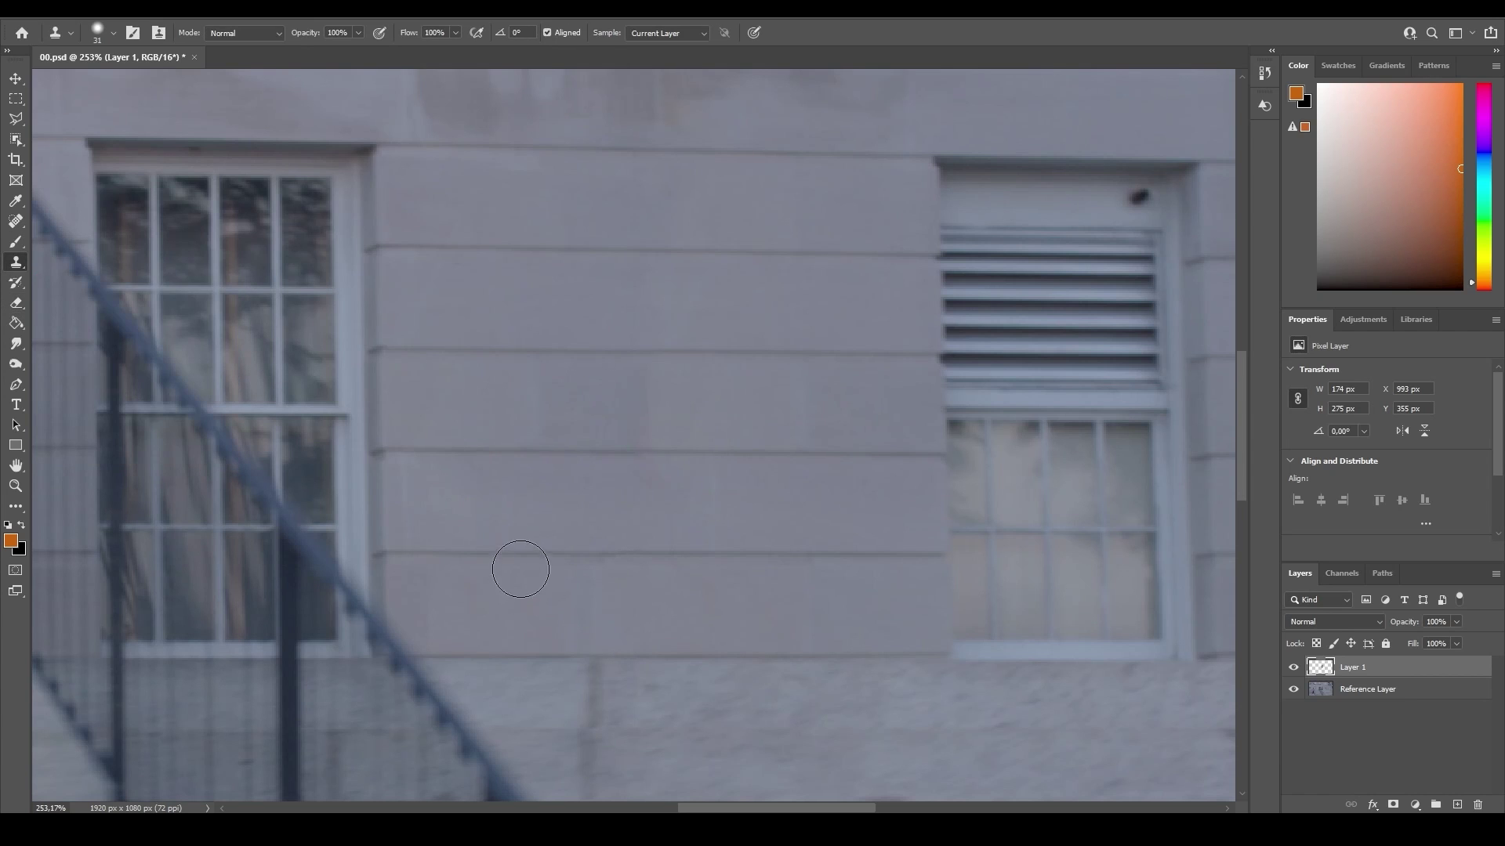
pyautogui.keyDown('alt'); pyautogui.click(518, 603); pyautogui.keyUp('alt')
pyautogui.scroll(-1, 581, 444)
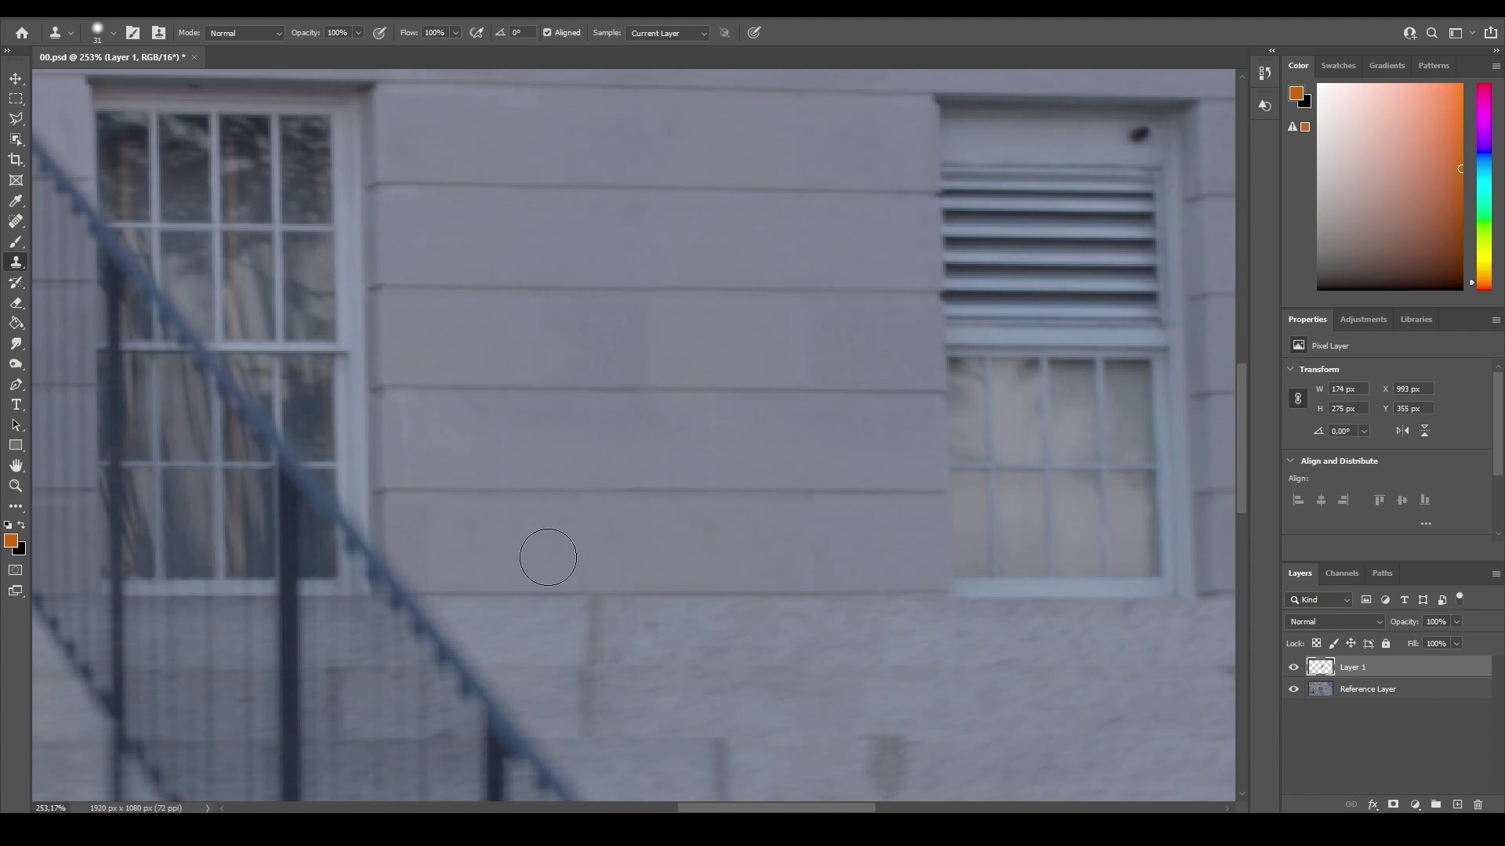
# Step: Sample a horizontal stone joint and clone it along the wall's base above the steps to extend the wall downward
pyautogui.scroll(-1, 561, 623)
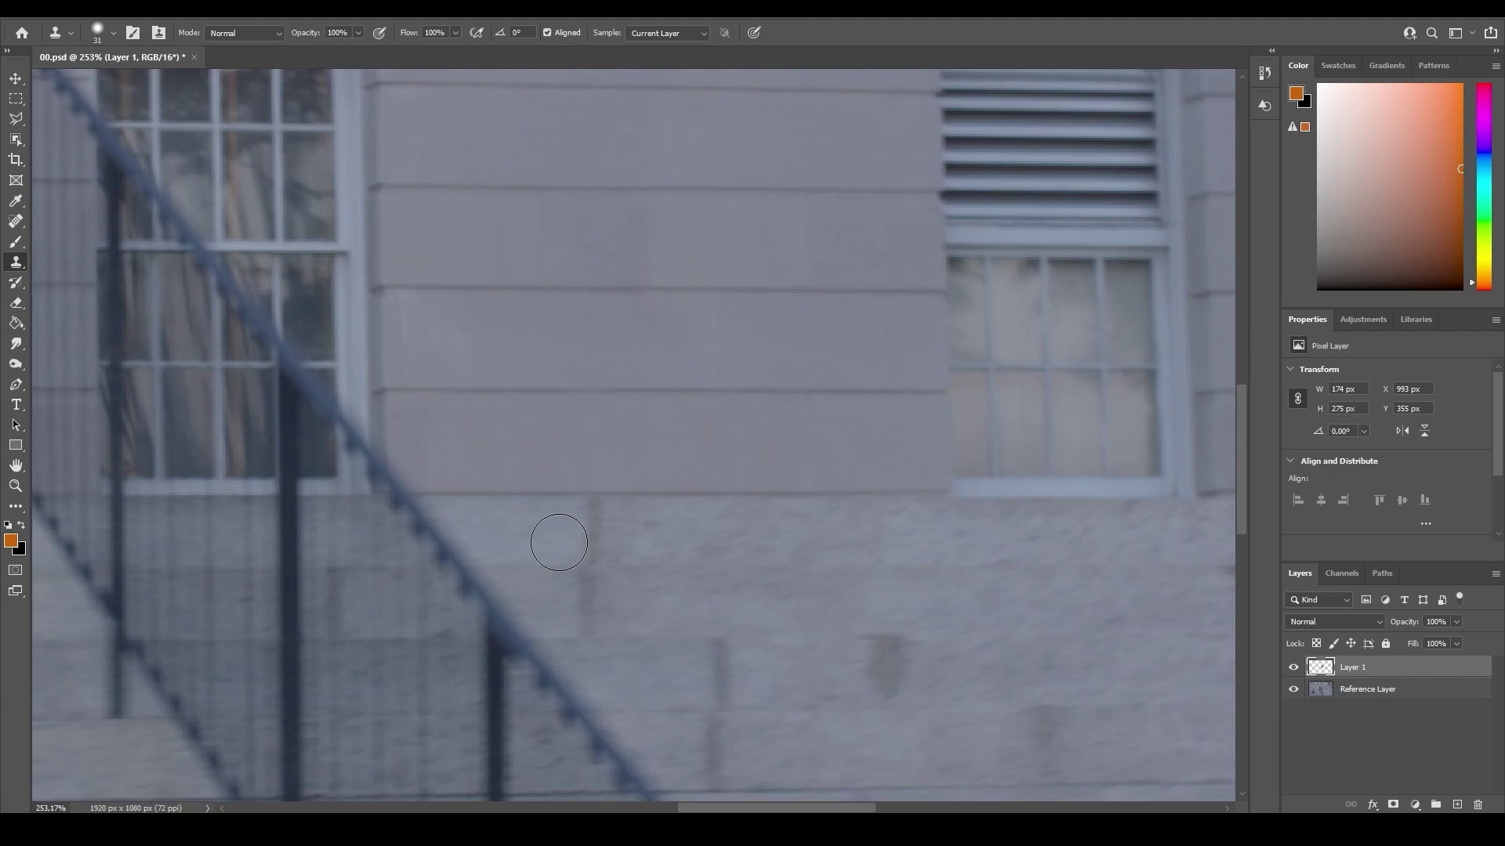
pyautogui.click(569, 493)
pyautogui.keyDown('alt'); pyautogui.click(584, 389); pyautogui.keyUp('alt')
pyautogui.keyDown('alt'); pyautogui.click(580, 390); pyautogui.keyUp('alt')
pyautogui.moveTo(585, 495)
pyautogui.mouseDown()
pyautogui.moveTo(715, 513)
pyautogui.moveTo(650, 494)
pyautogui.mouseUp()
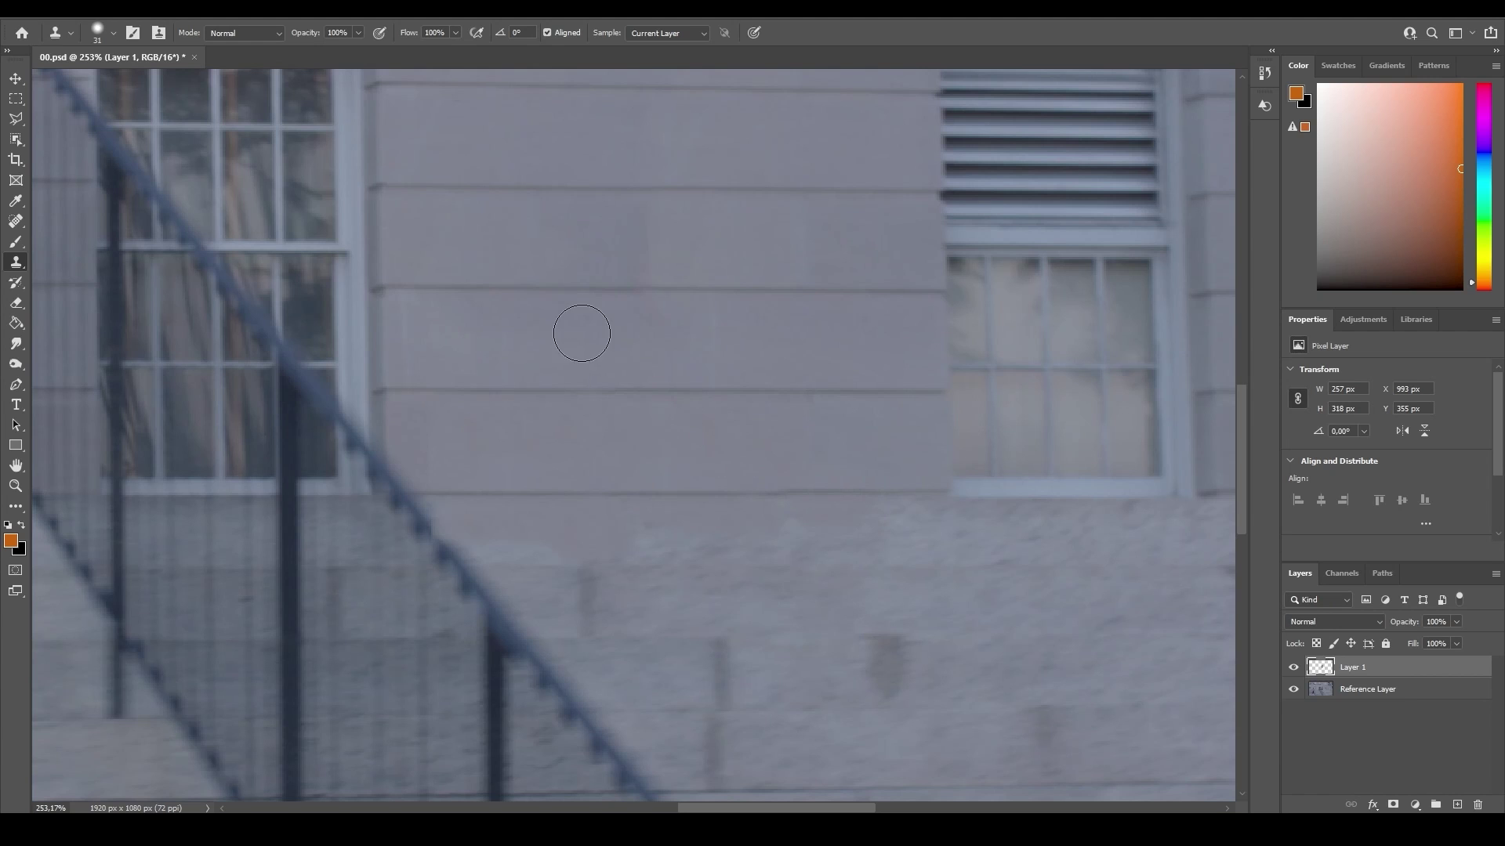
# Step: Save the painted reference frame document 00.psd
pyautogui.hotkey('alt', 'f')
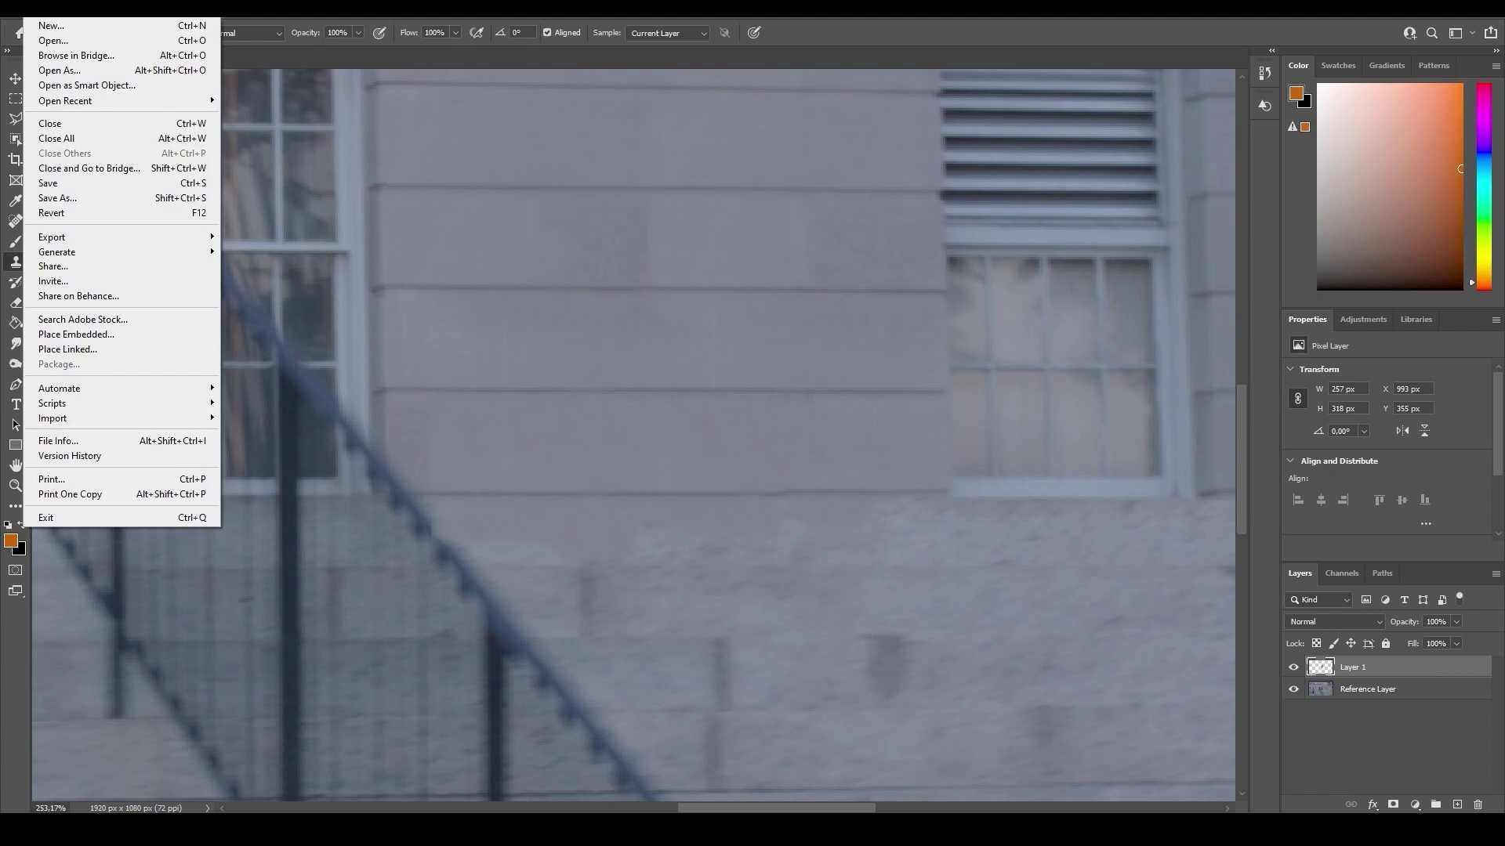
pyautogui.click(131, 188)
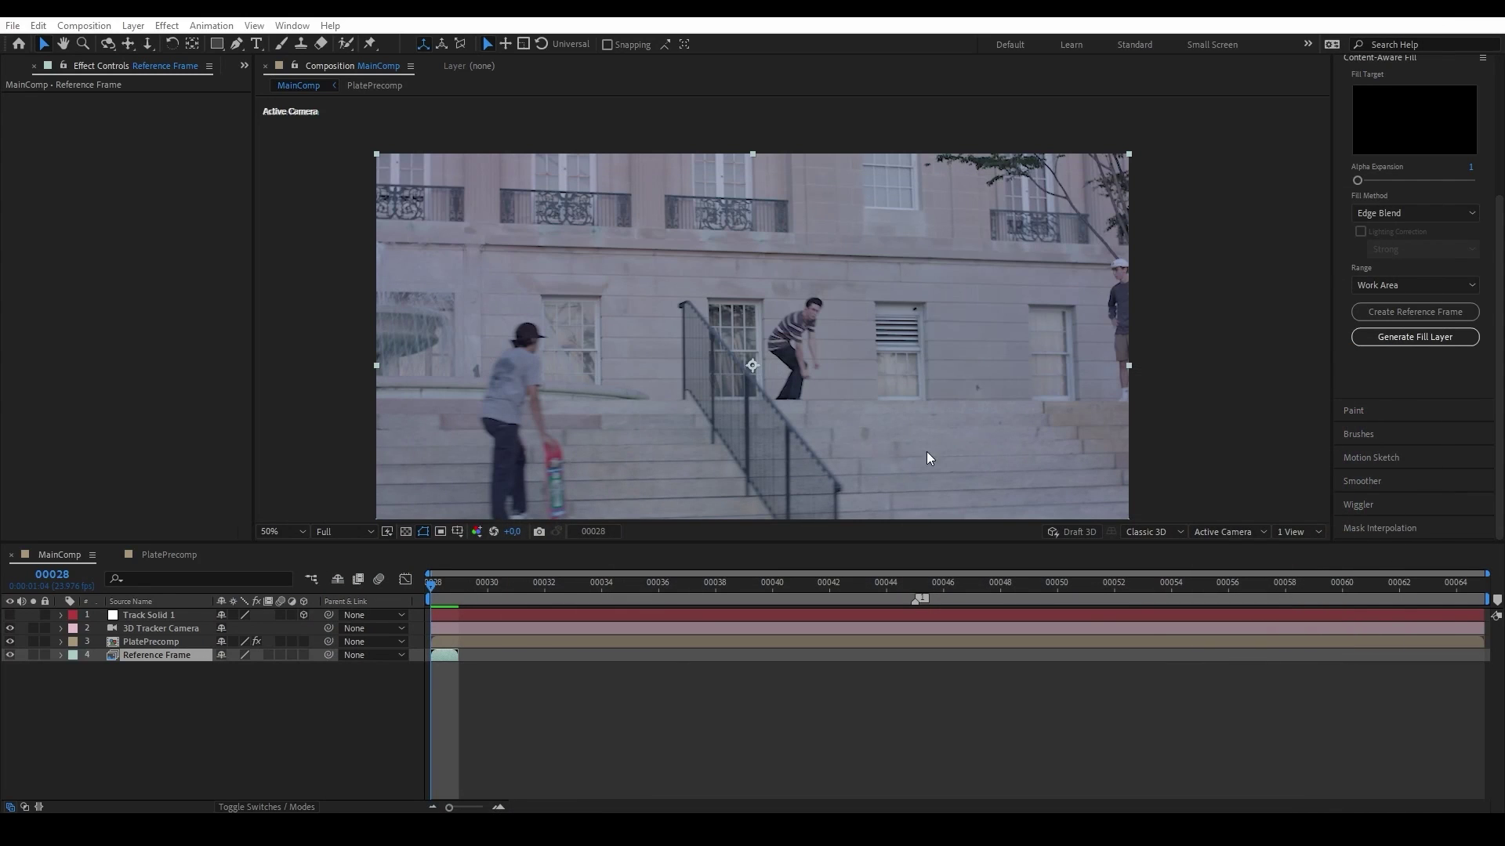
# Step: Switch to After Effects and solo the Reference Frame layer in MainComp
pyautogui.click(135, 657)
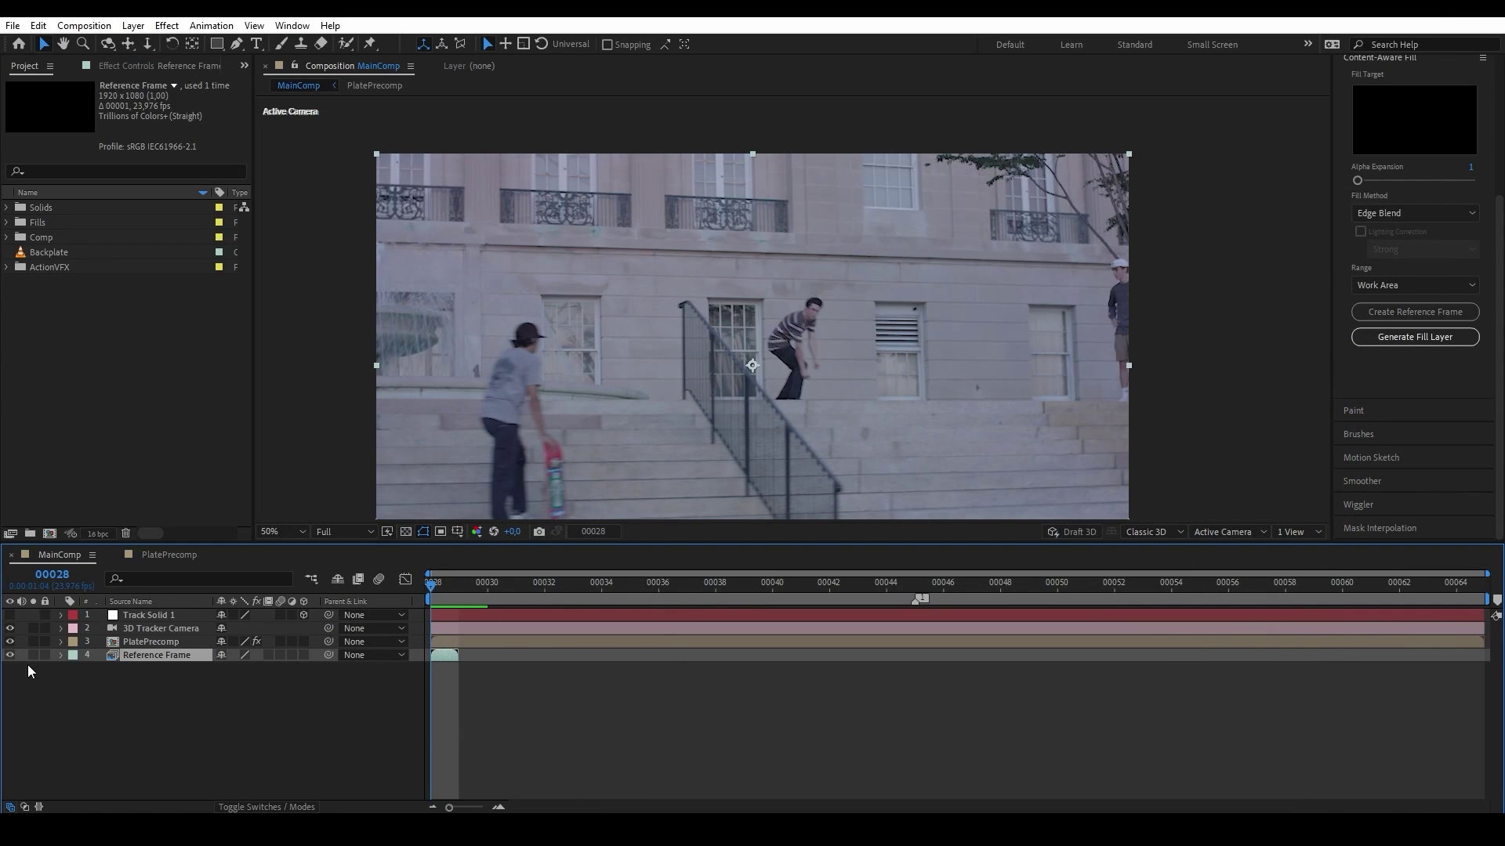
pyautogui.click(33, 654)
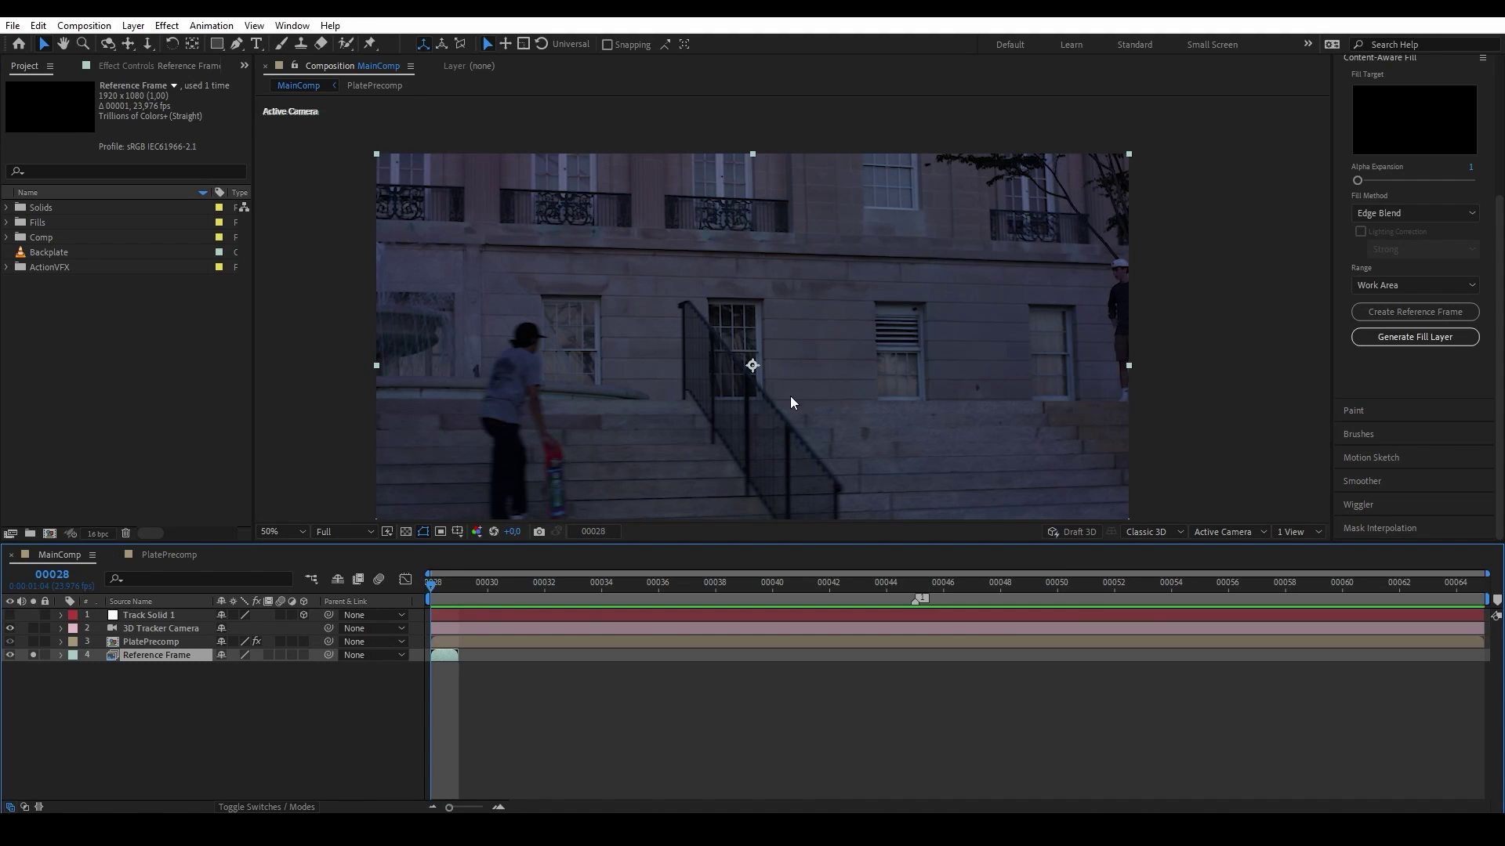
pyautogui.moveTo(841, 382); pyautogui.dragTo(824, 346)
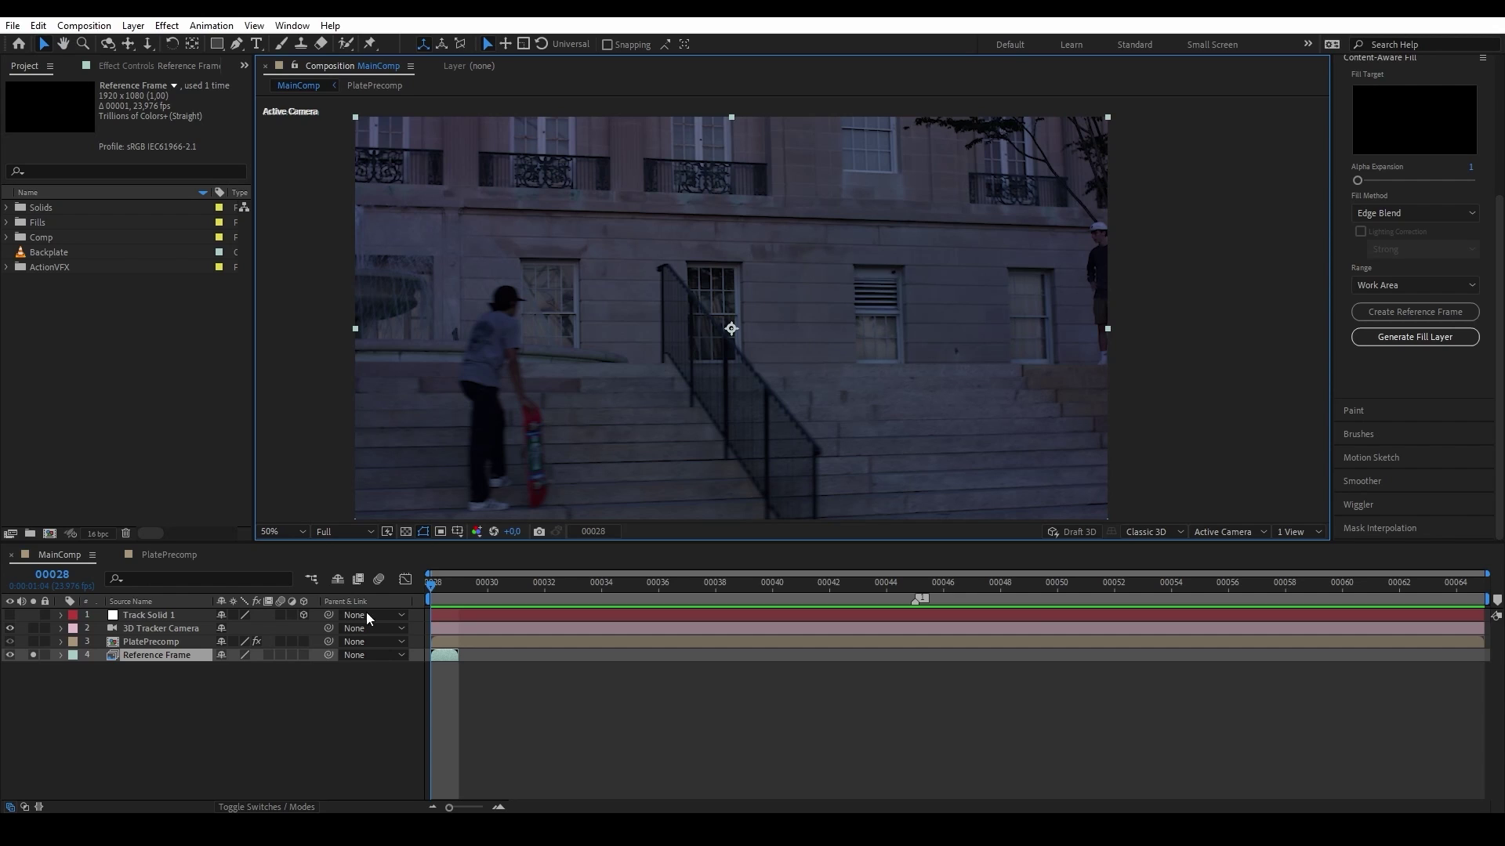
pyautogui.rightClick(206, 662)
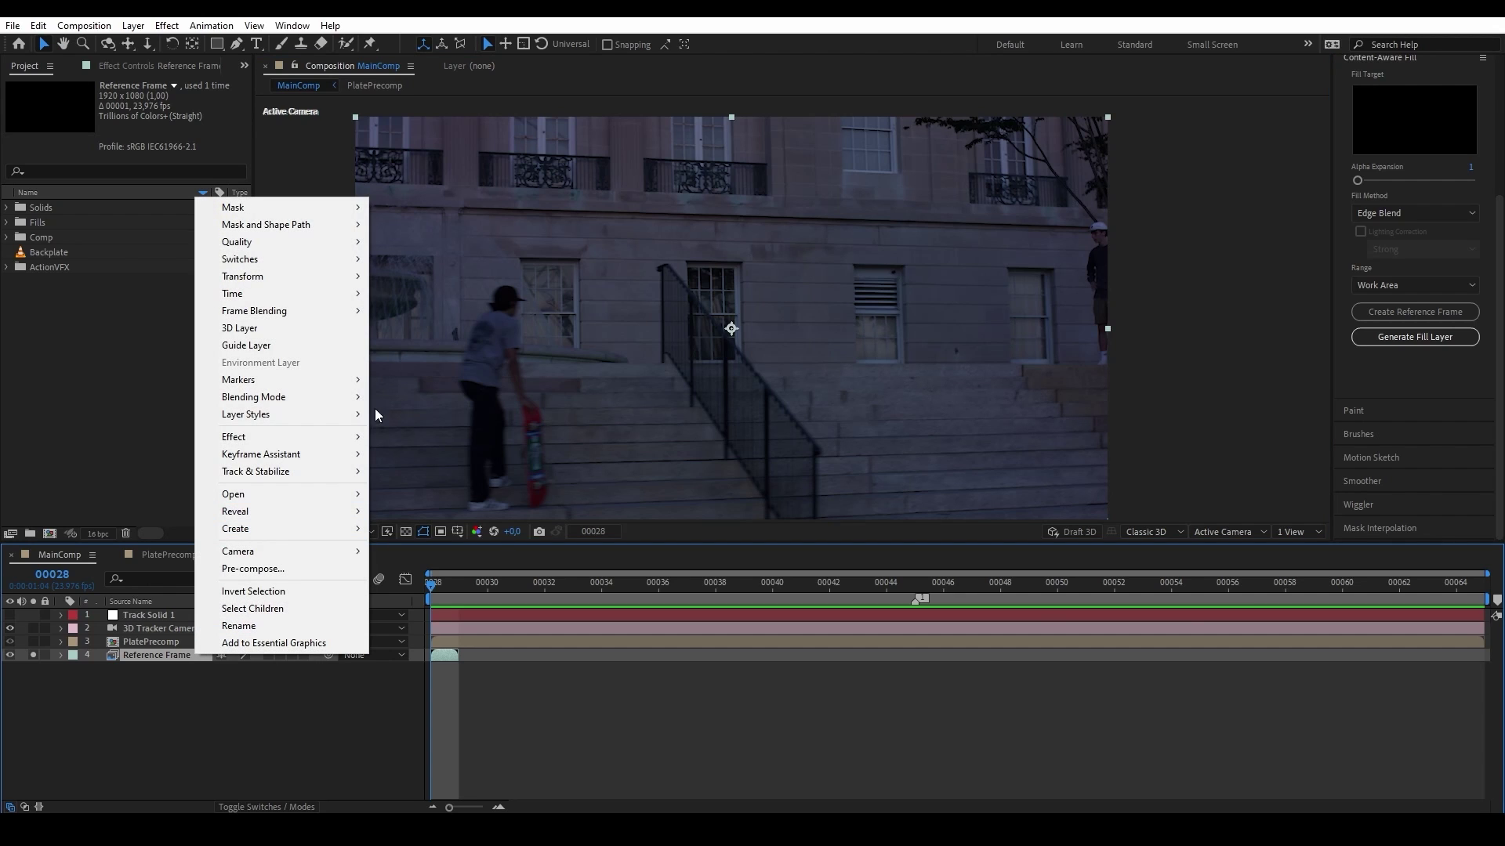
pyautogui.moveTo(337, 514)
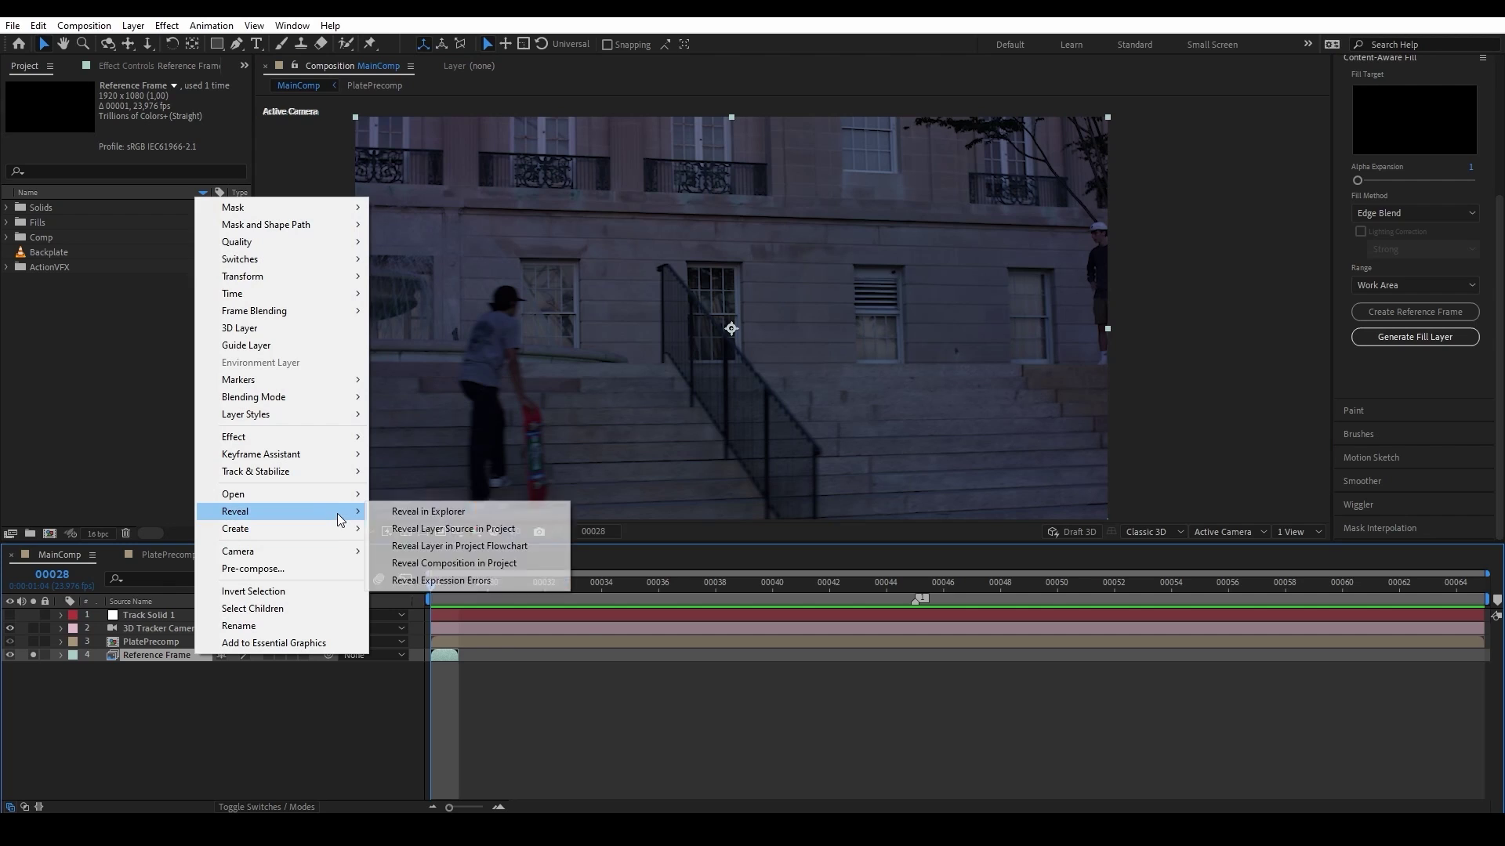
pyautogui.click(513, 530)
pyautogui.rightClick(130, 265)
pyautogui.click(80, 266)
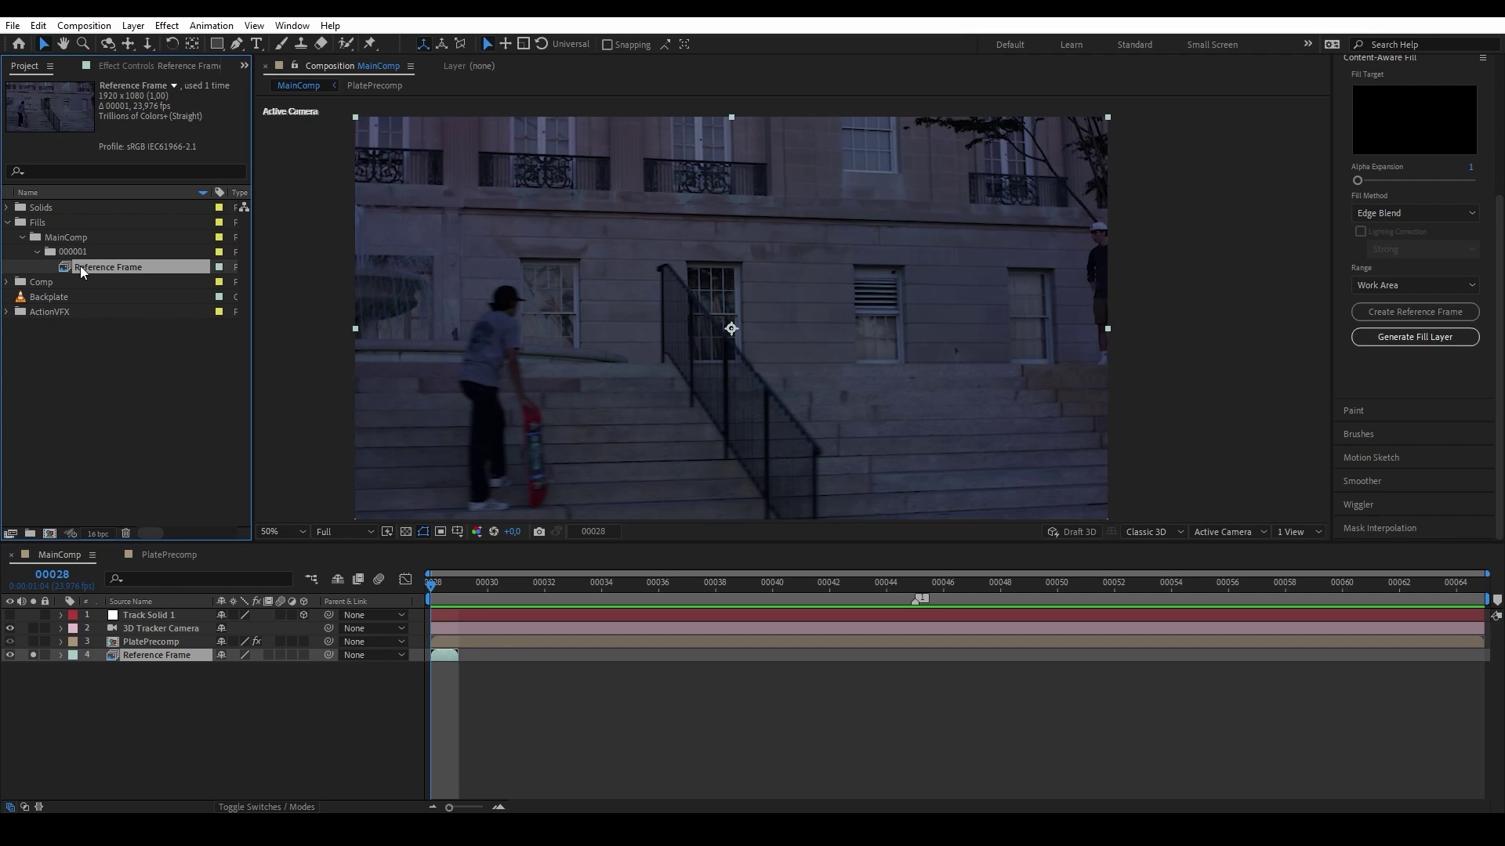
pyautogui.click(36, 249)
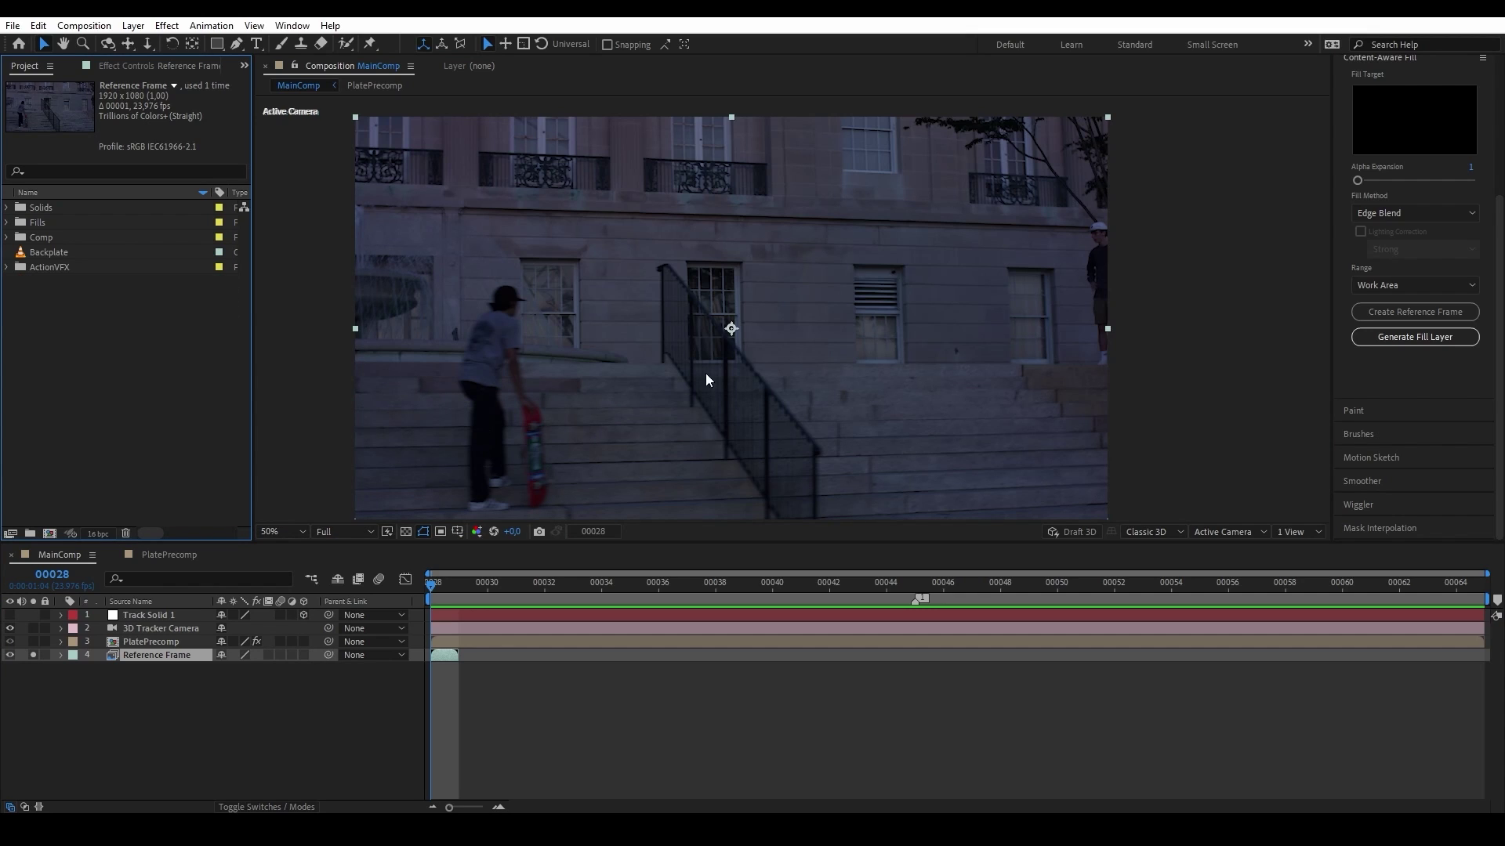
# Step: Reveal the Reference Frame layer's source in the project and enable Preserve RGB in its footage interpretation's color management
pyautogui.rightClick(147, 650)
pyautogui.click(140, 656)
pyautogui.rightClick(139, 657)
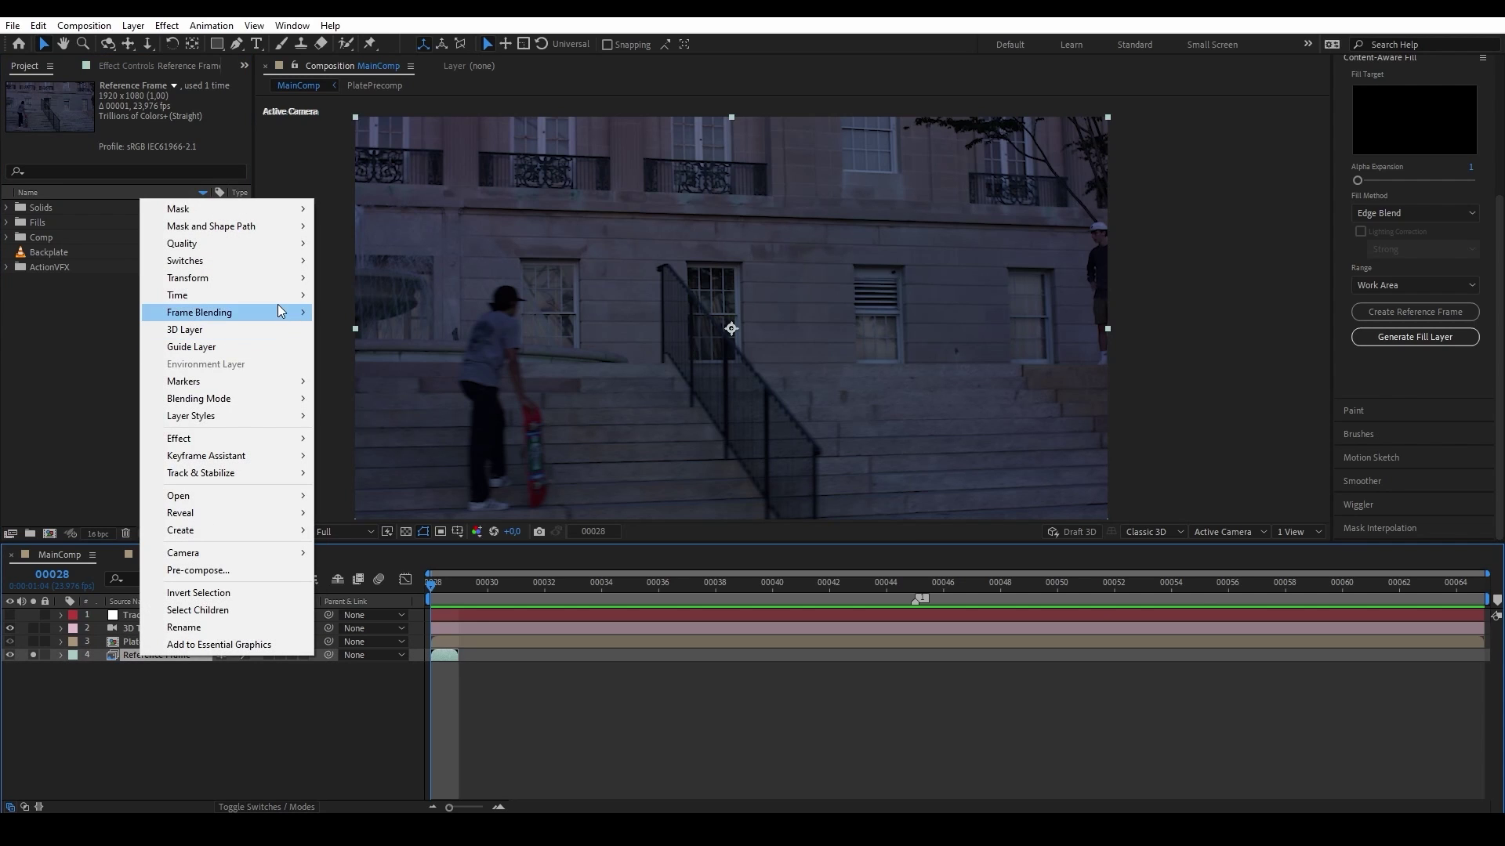
pyautogui.moveTo(276, 514)
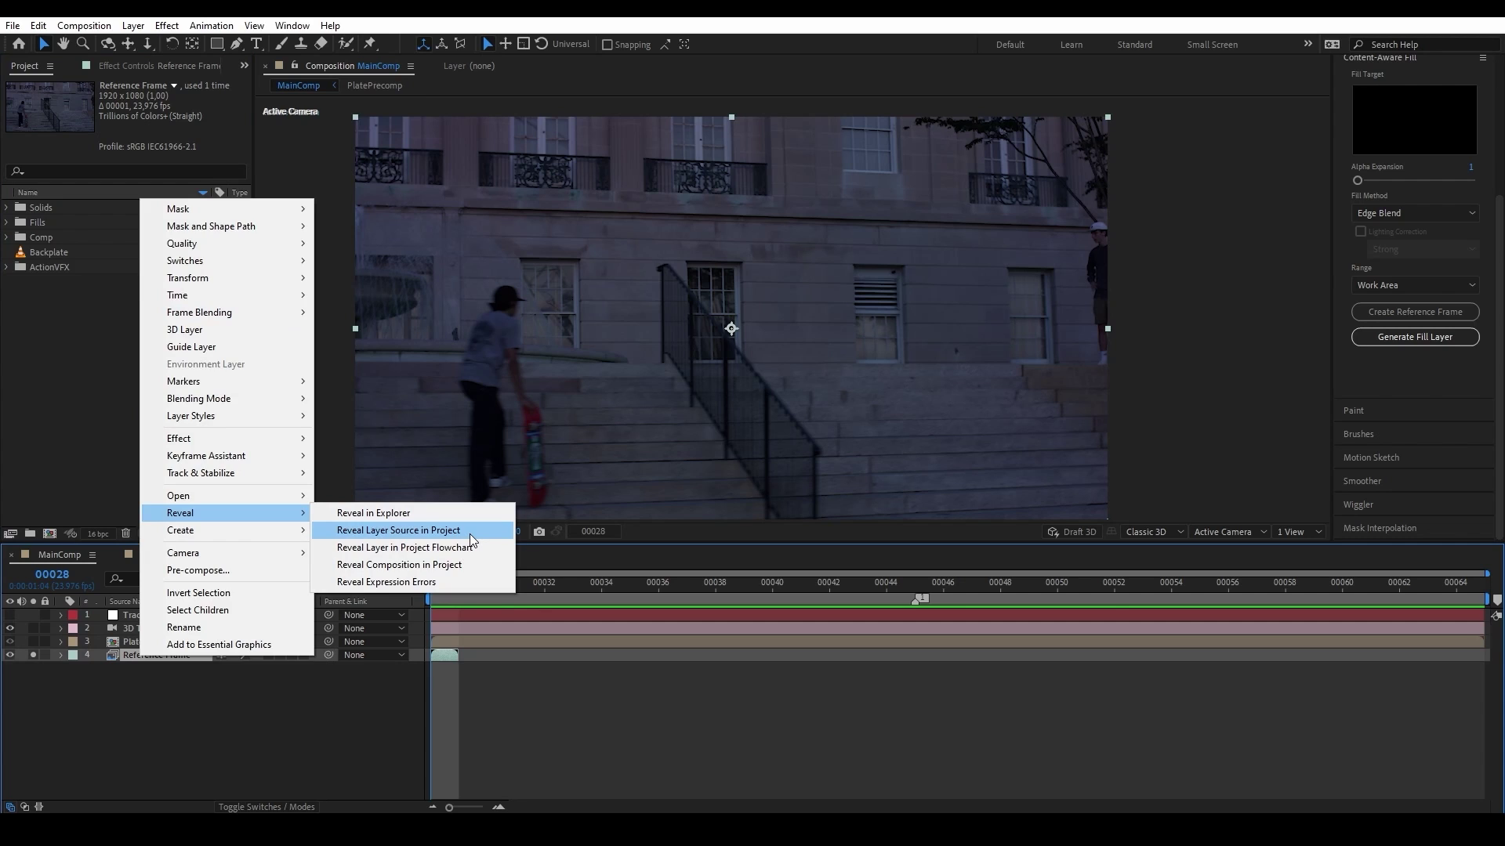
pyautogui.click(469, 531)
pyautogui.rightClick(132, 263)
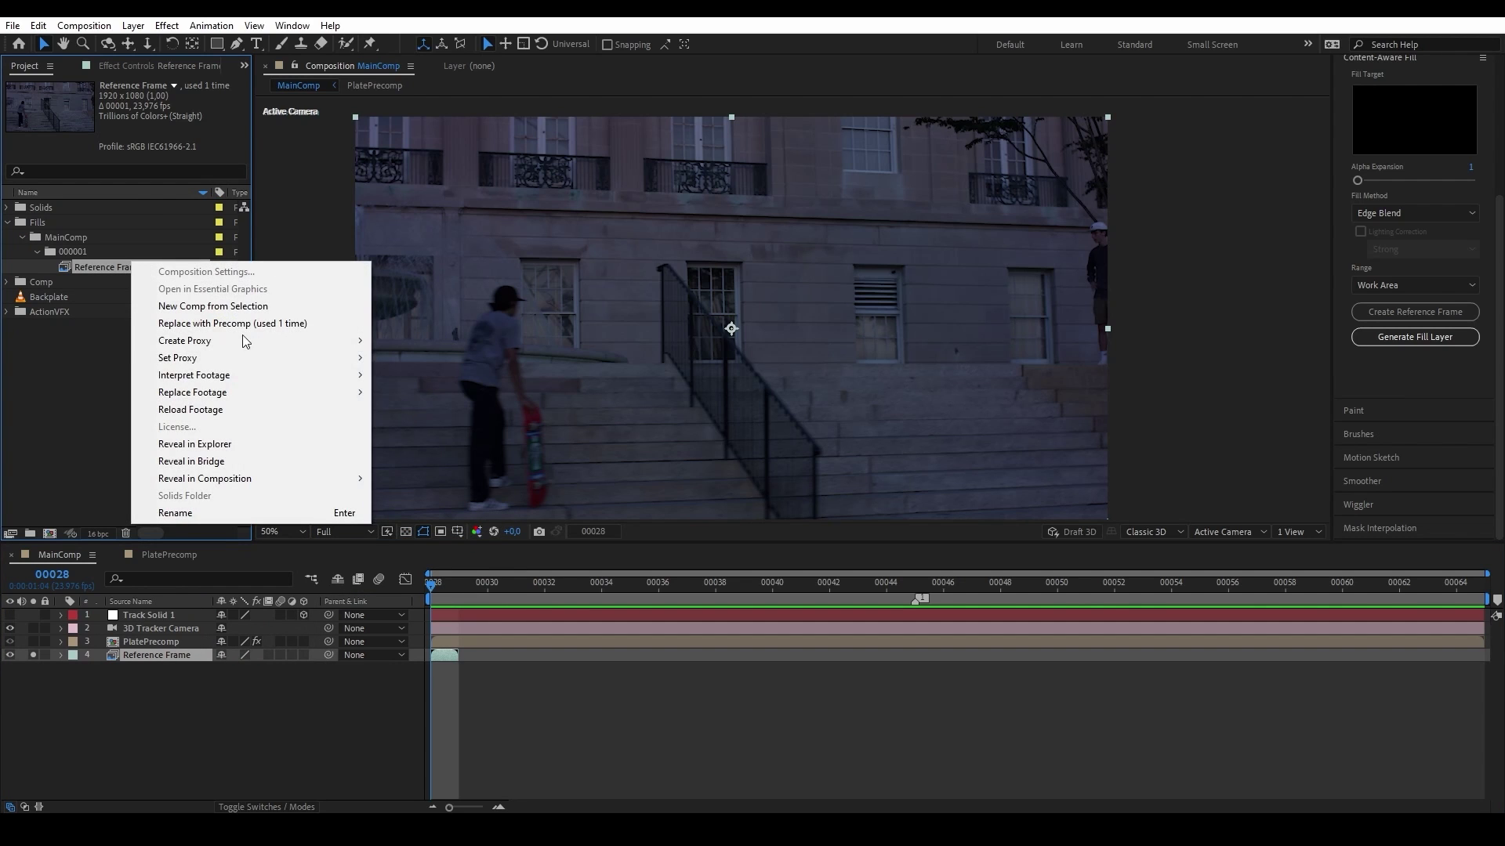
pyautogui.moveTo(328, 376)
pyautogui.click(425, 374)
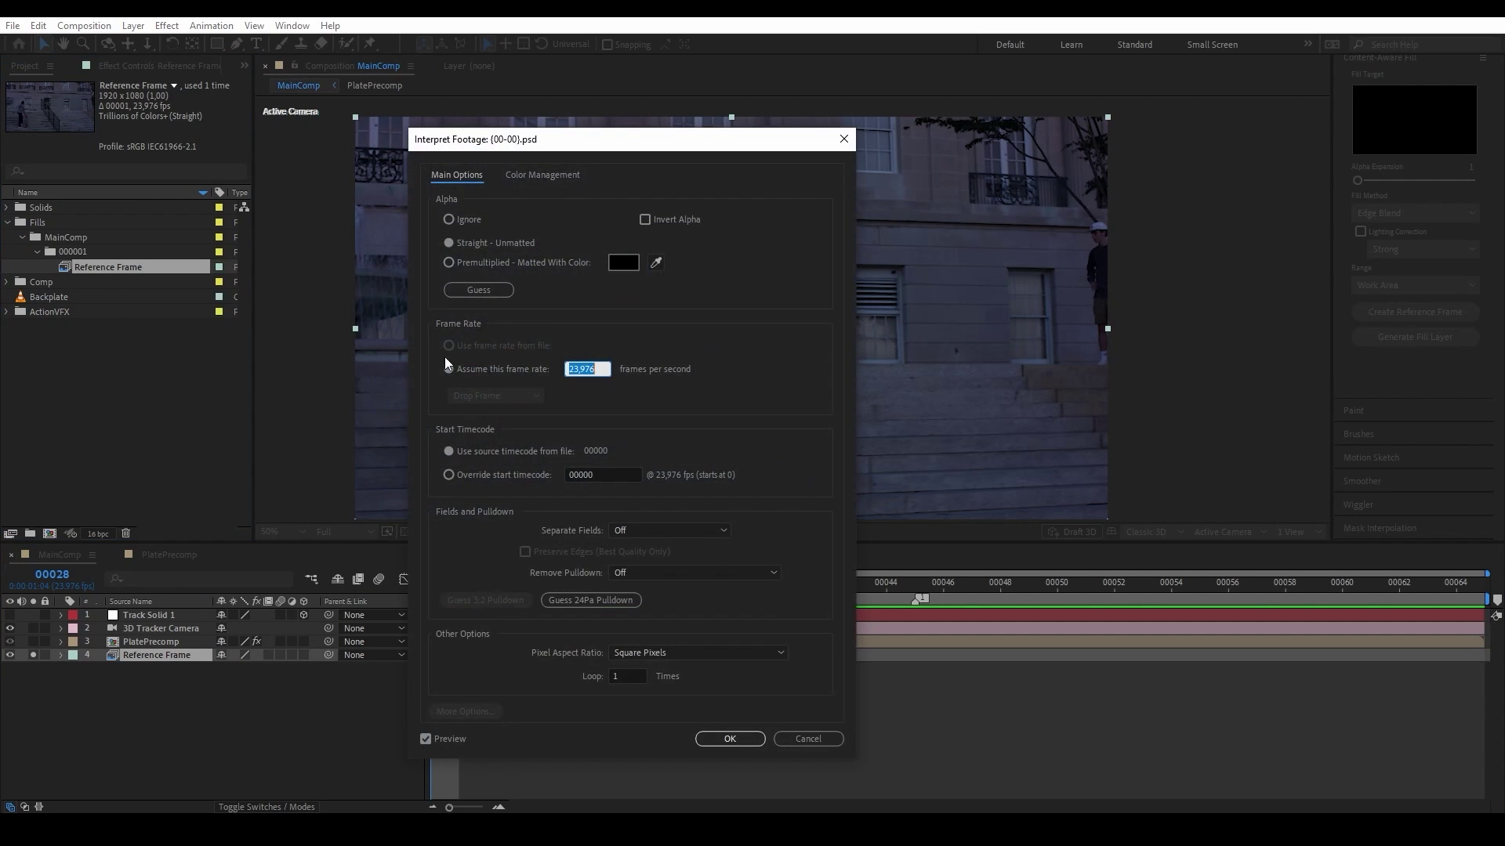
pyautogui.click(544, 176)
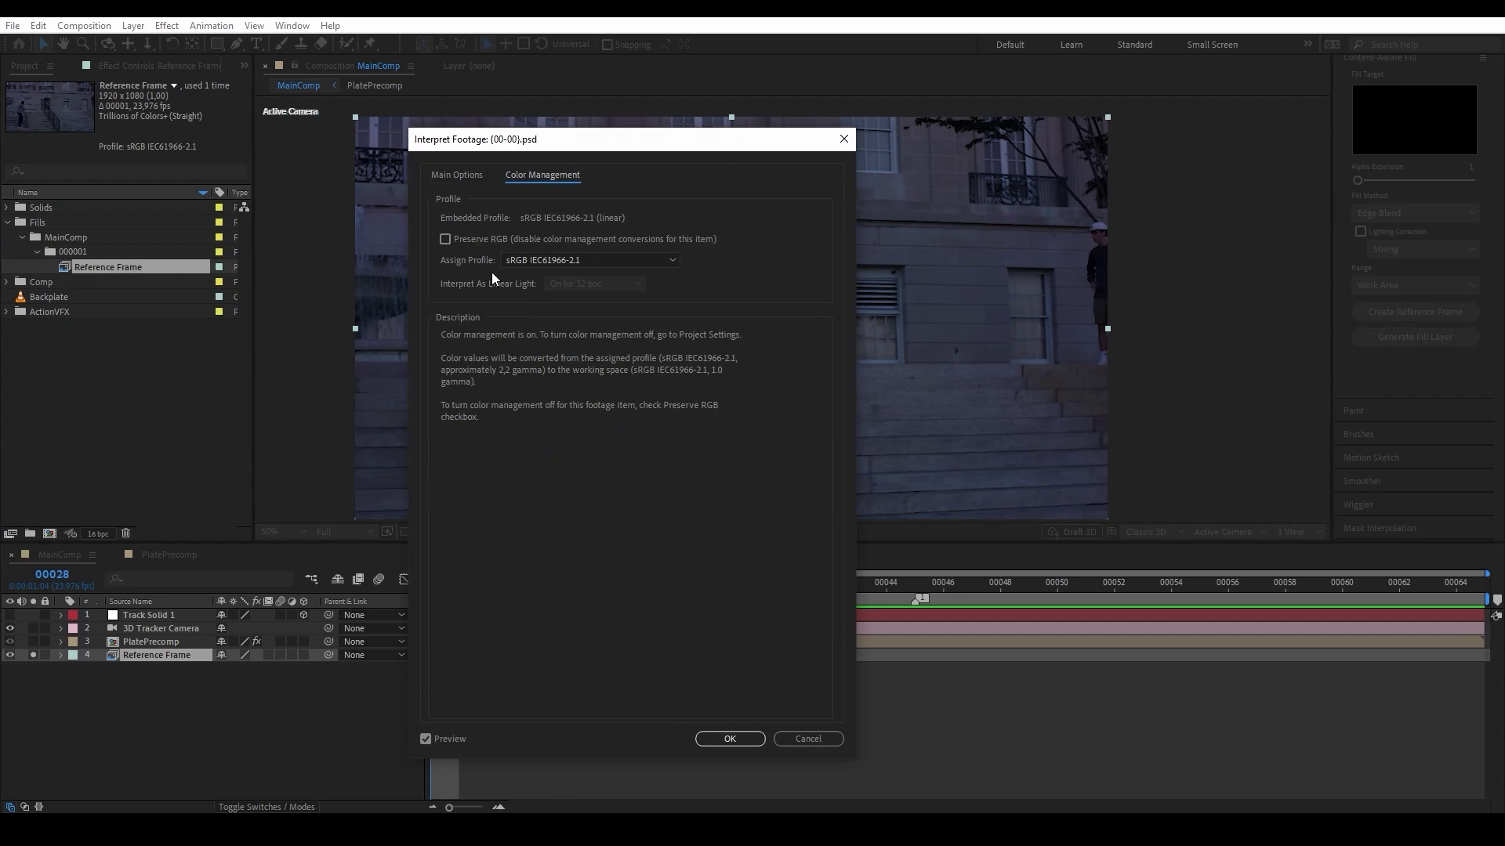
pyautogui.click(445, 239)
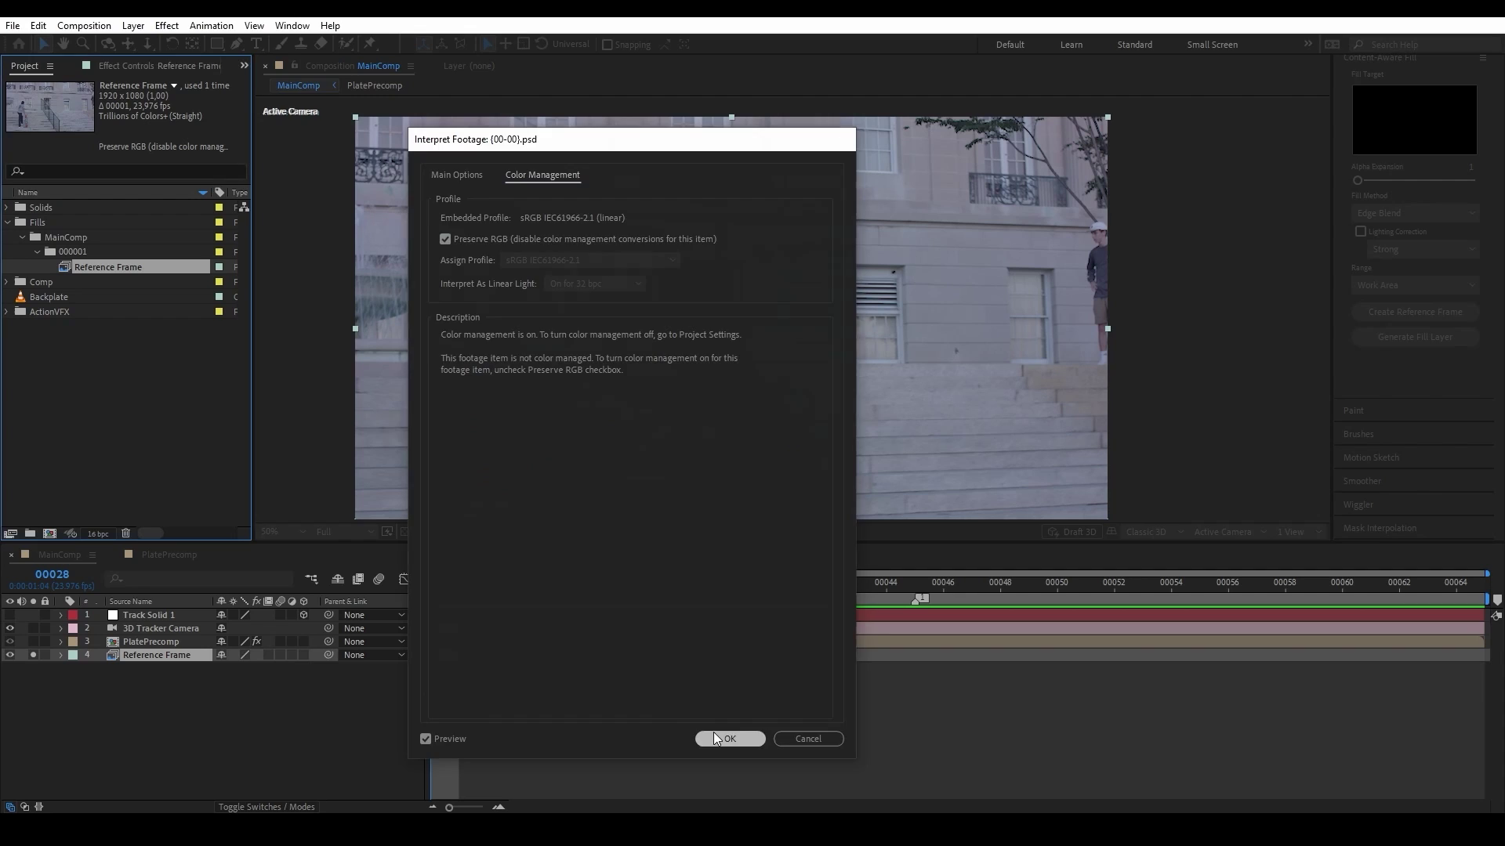
pyautogui.click(724, 740)
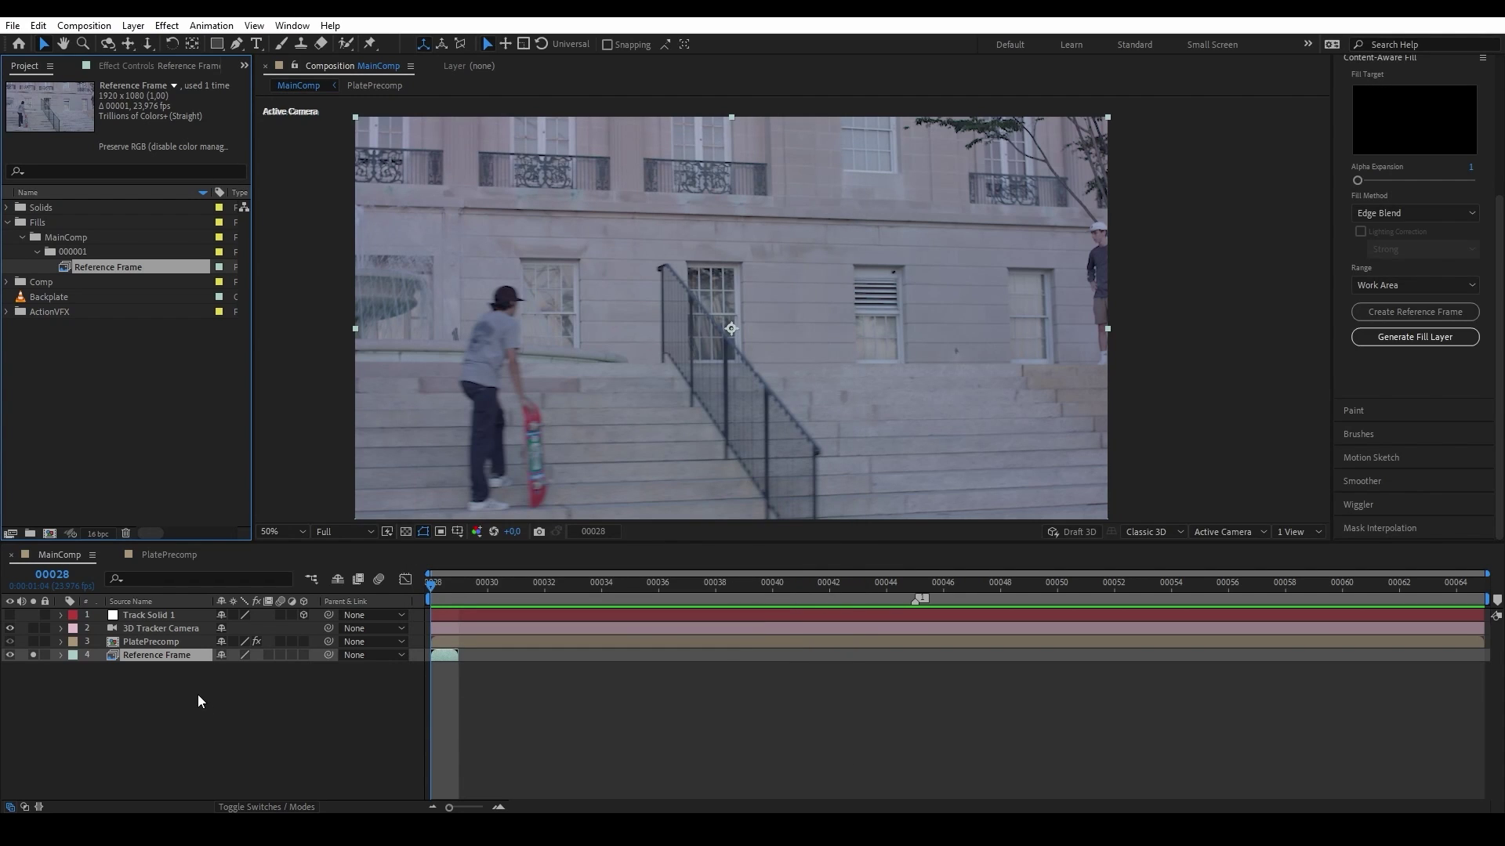
# Step: Freeze the Reference Frame layer, extend it to the end of the composition, and turn off its solo
pyautogui.rightClick(161, 655)
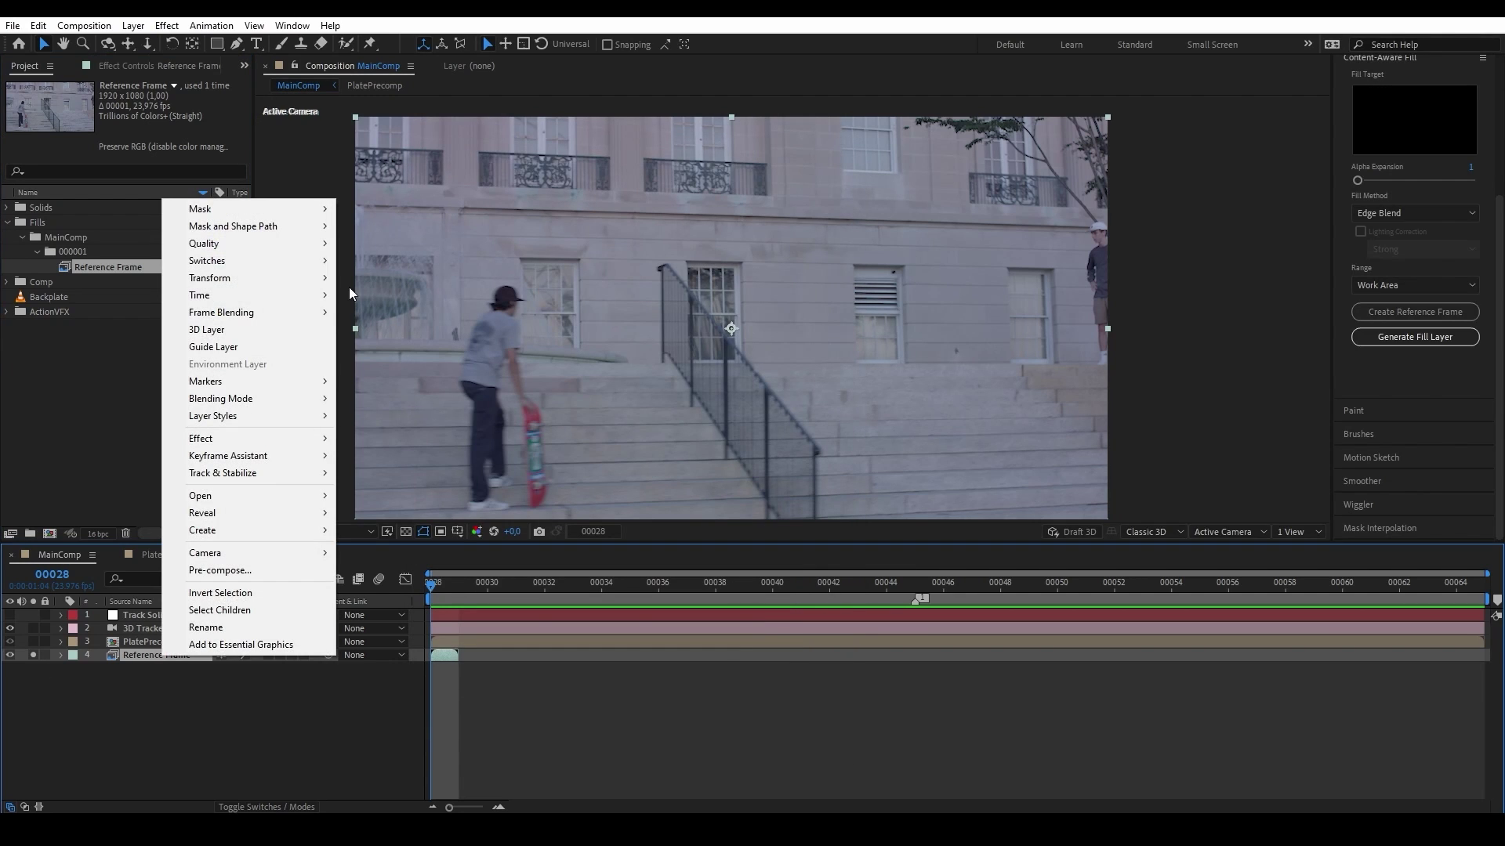
pyautogui.moveTo(283, 295)
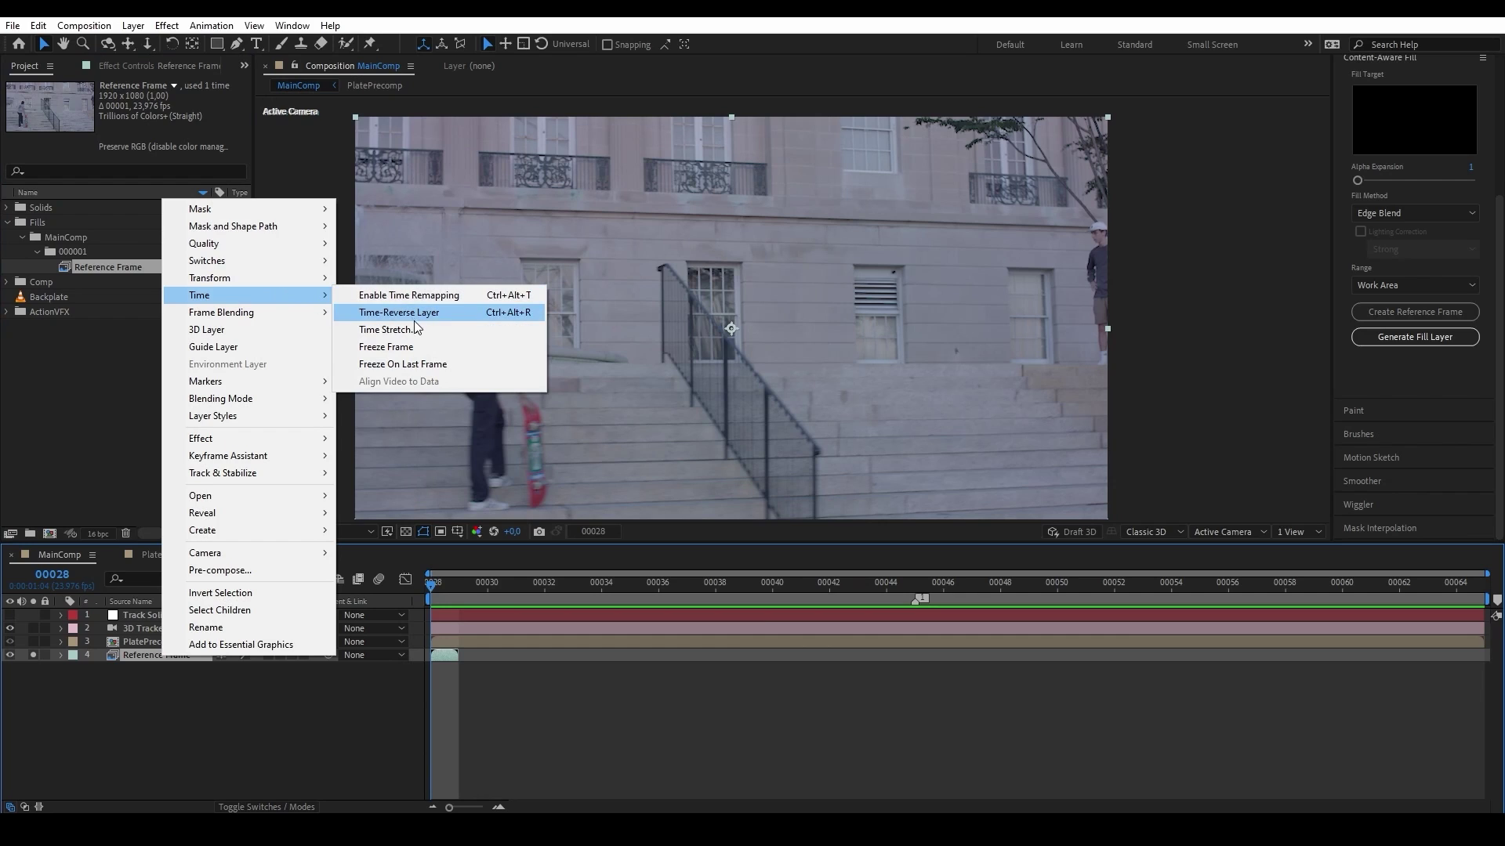
pyautogui.click(403, 349)
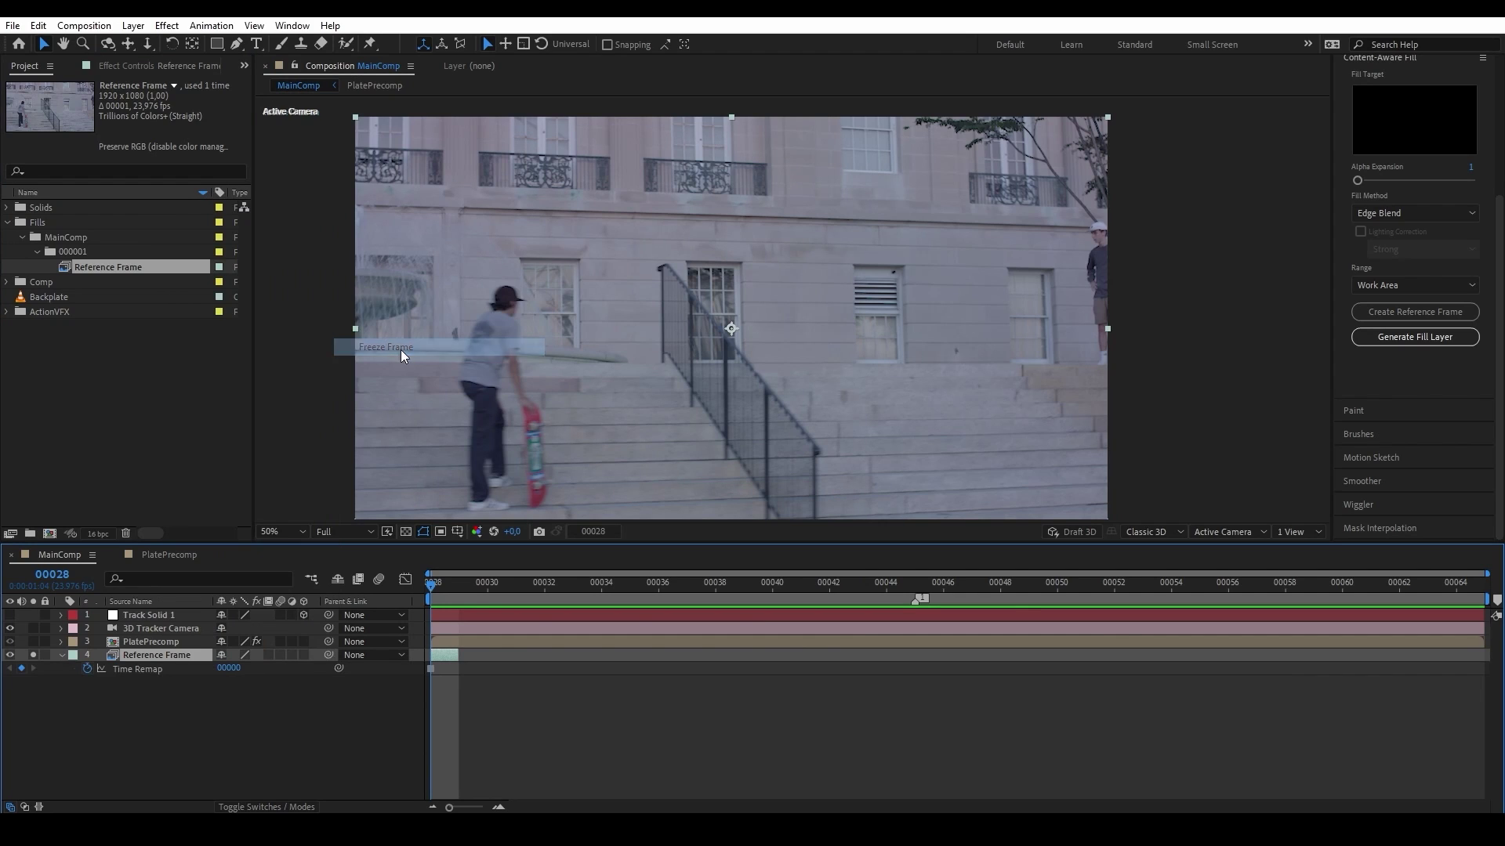
pyautogui.moveTo(462, 655); pyautogui.dragTo(1489, 655)
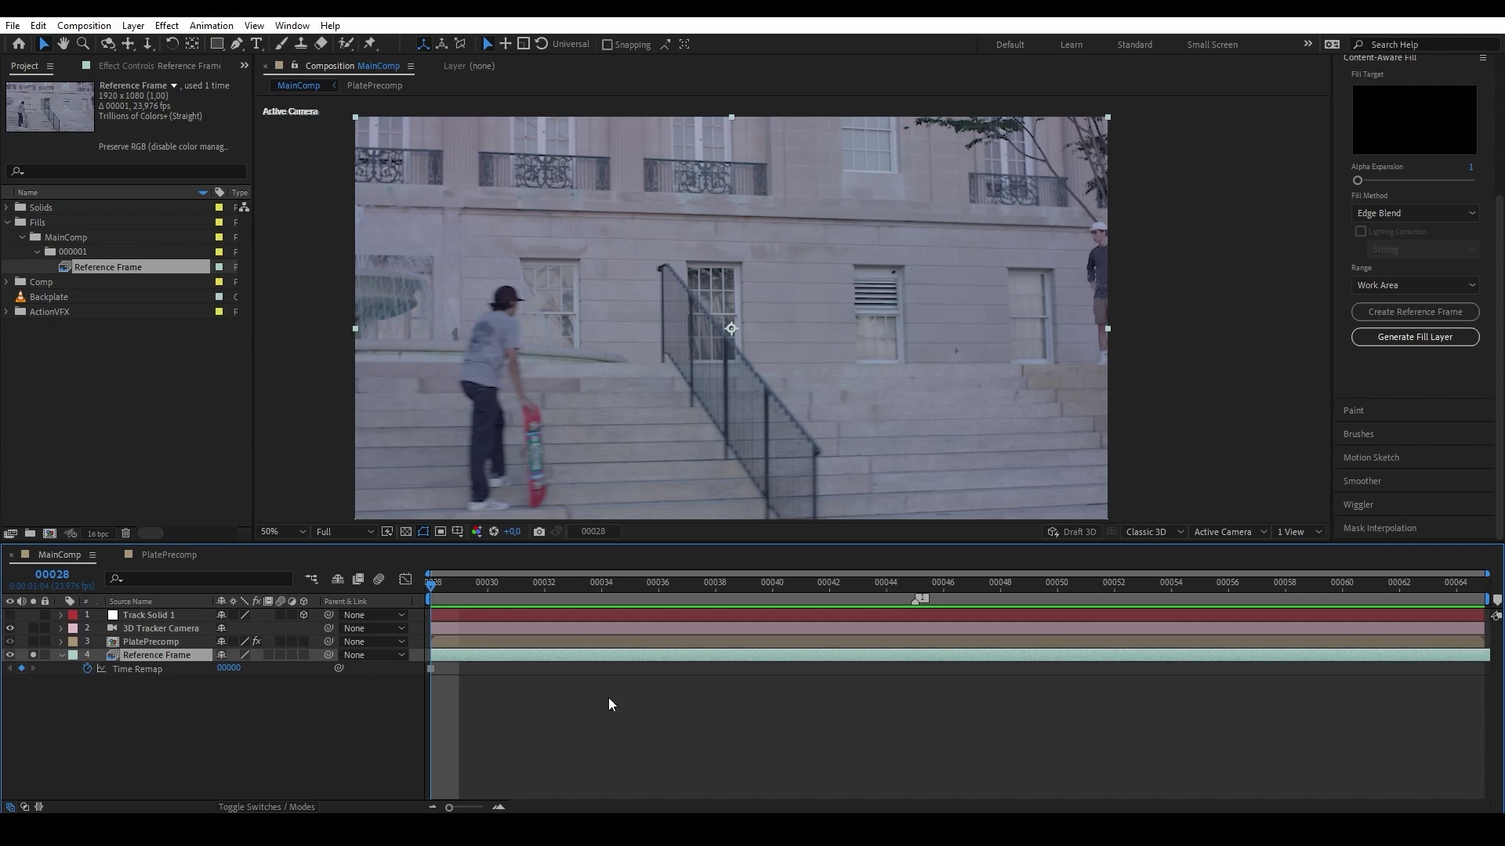
pyautogui.click(33, 655)
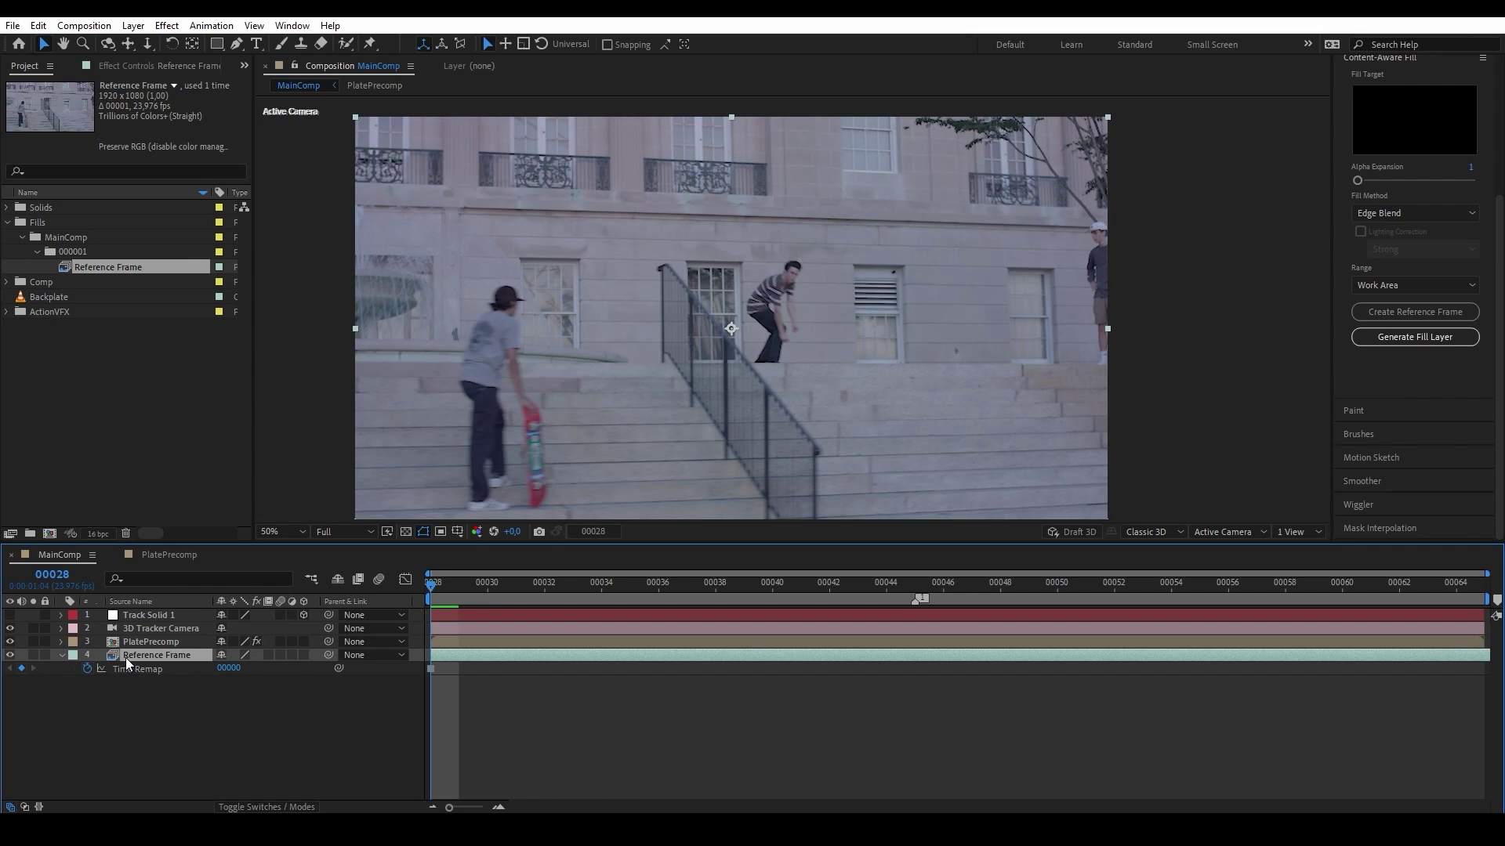
# Step: Turn on the visibility of the Track Solid 1 layer
pyautogui.click(132, 616)
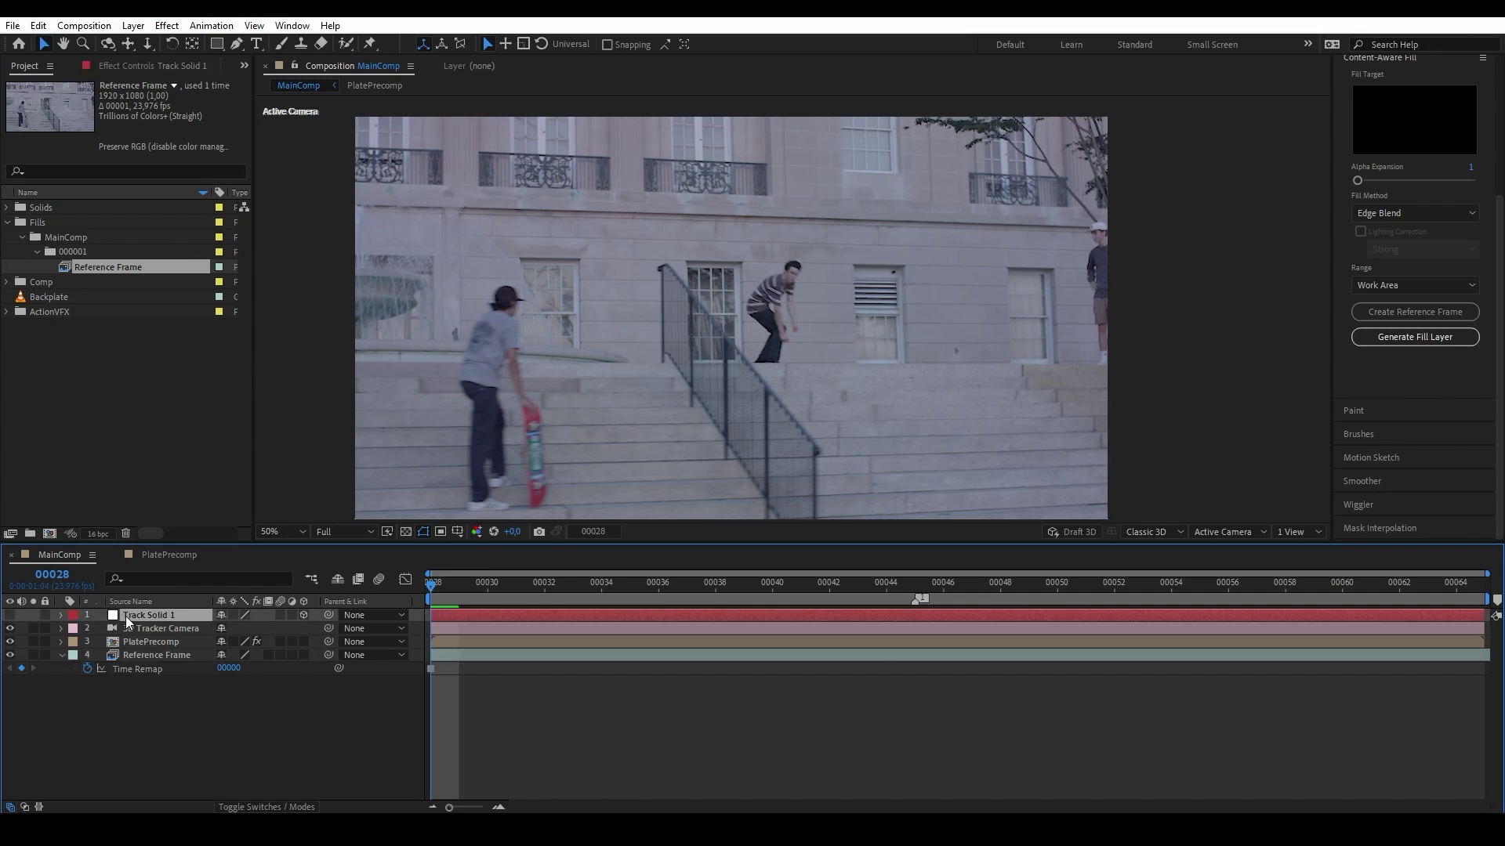
pyautogui.click(10, 616)
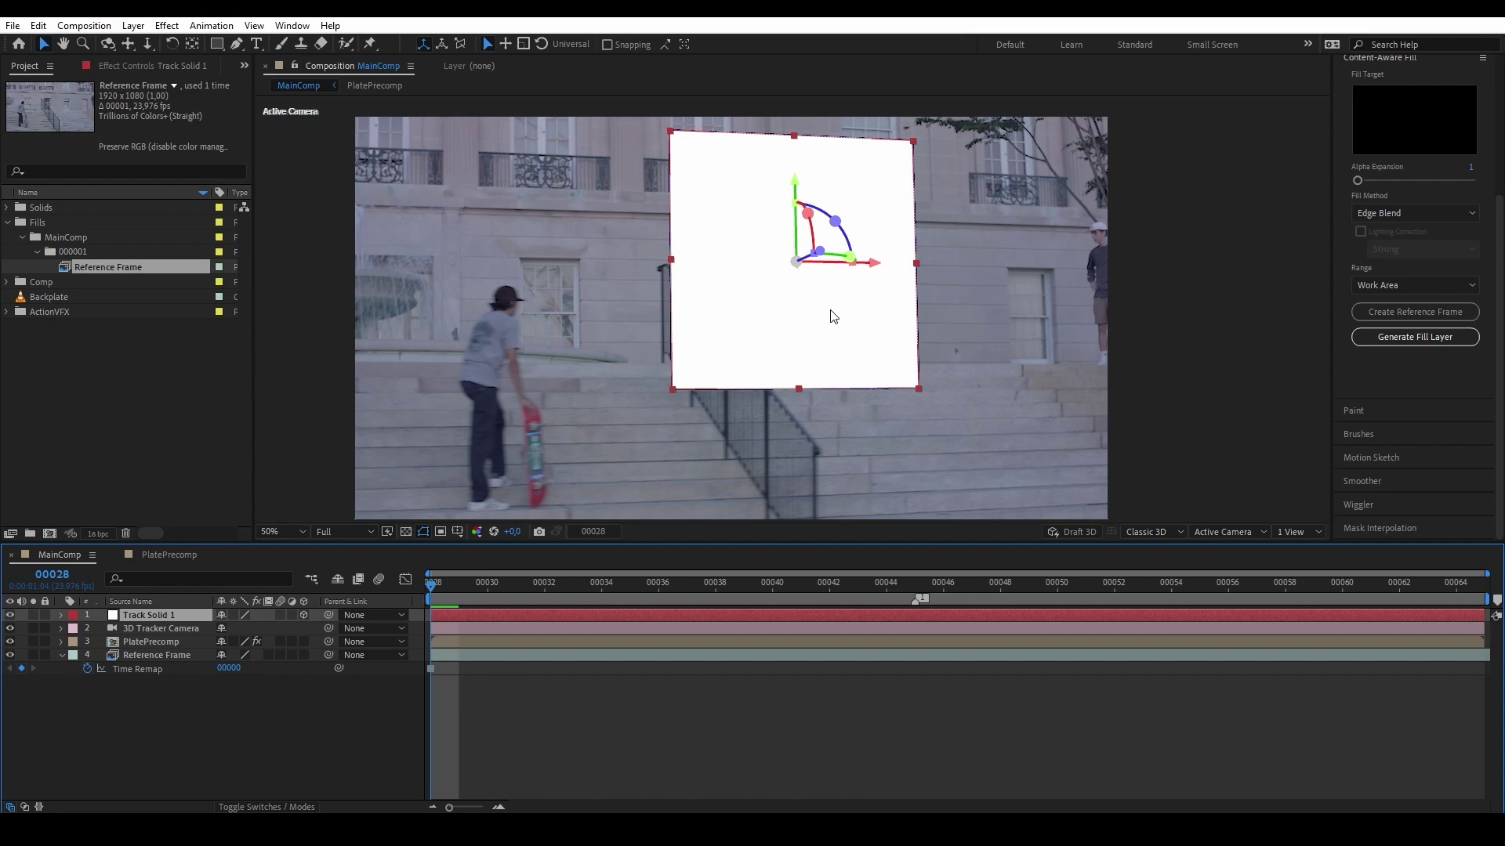
pyautogui.click(290, 731)
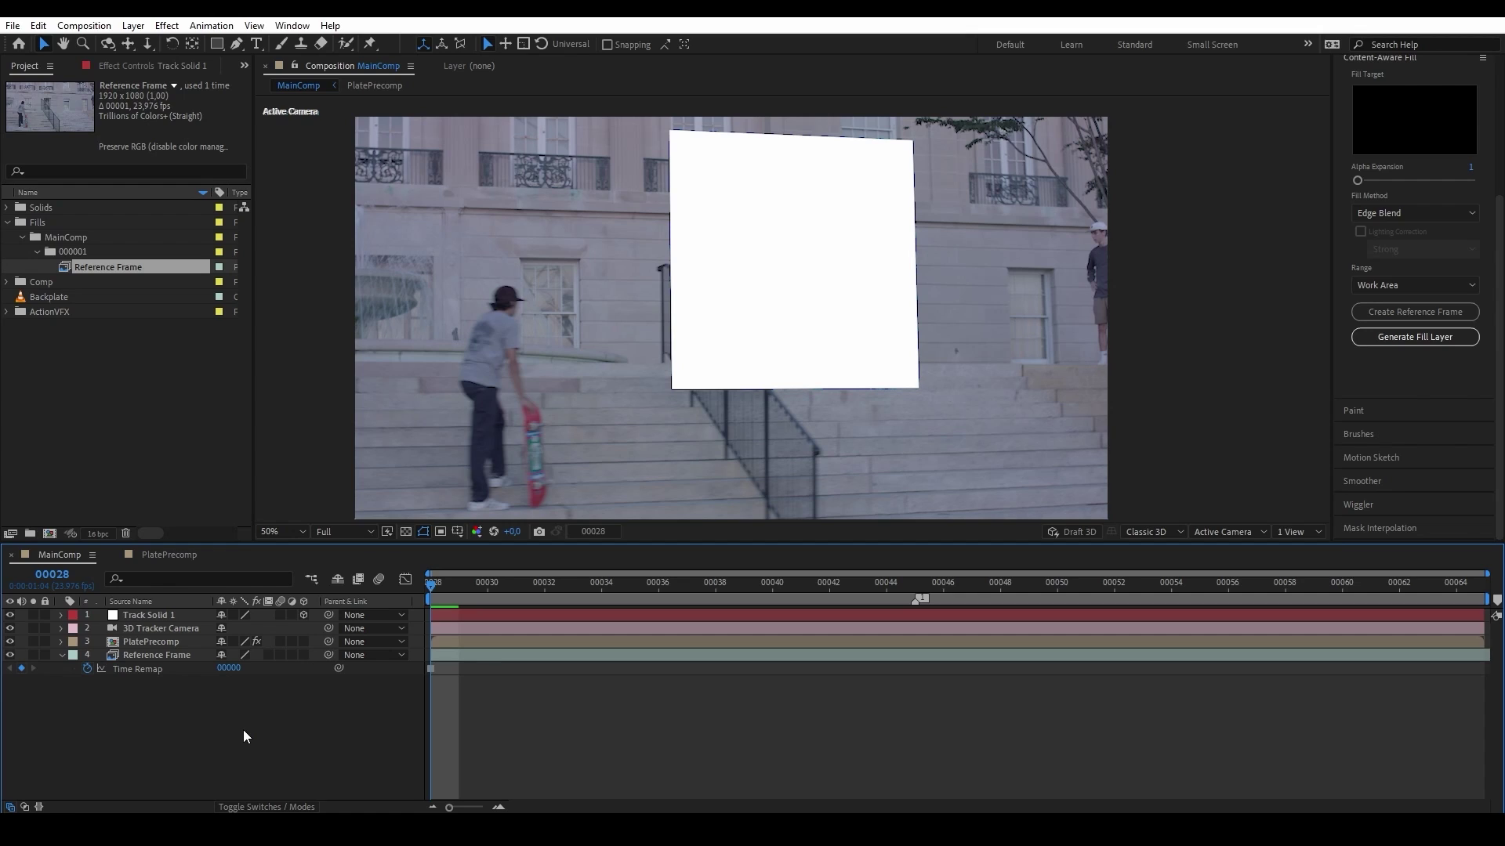
# Step: Duplicate the 3D Tracker Camera layer and place the copy directly above the Reference Frame layer
pyautogui.click(176, 640)
pyautogui.click(173, 630)
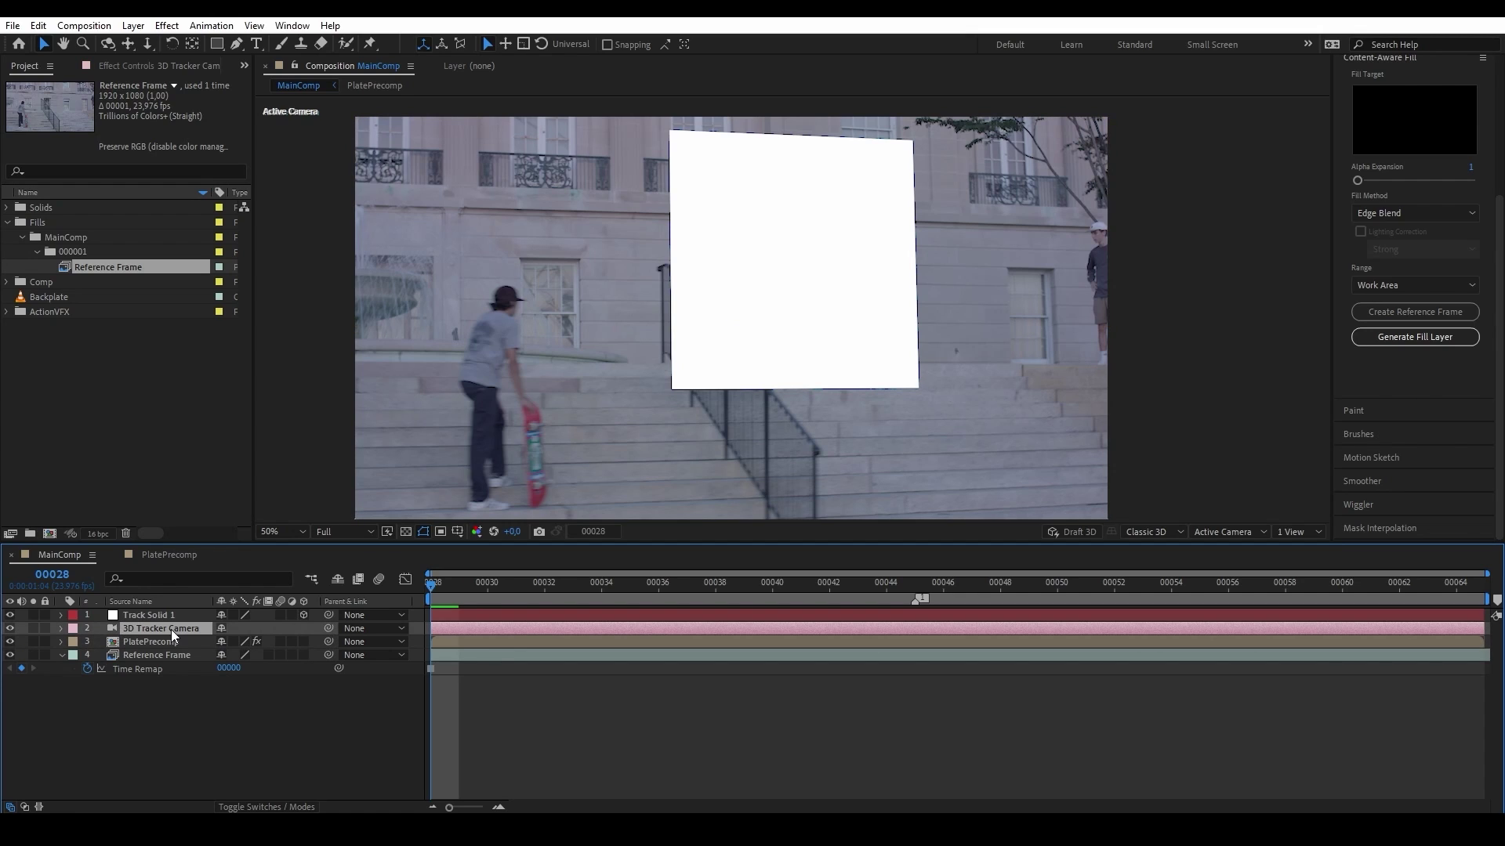
pyautogui.hotkey('ctrl', 'd')
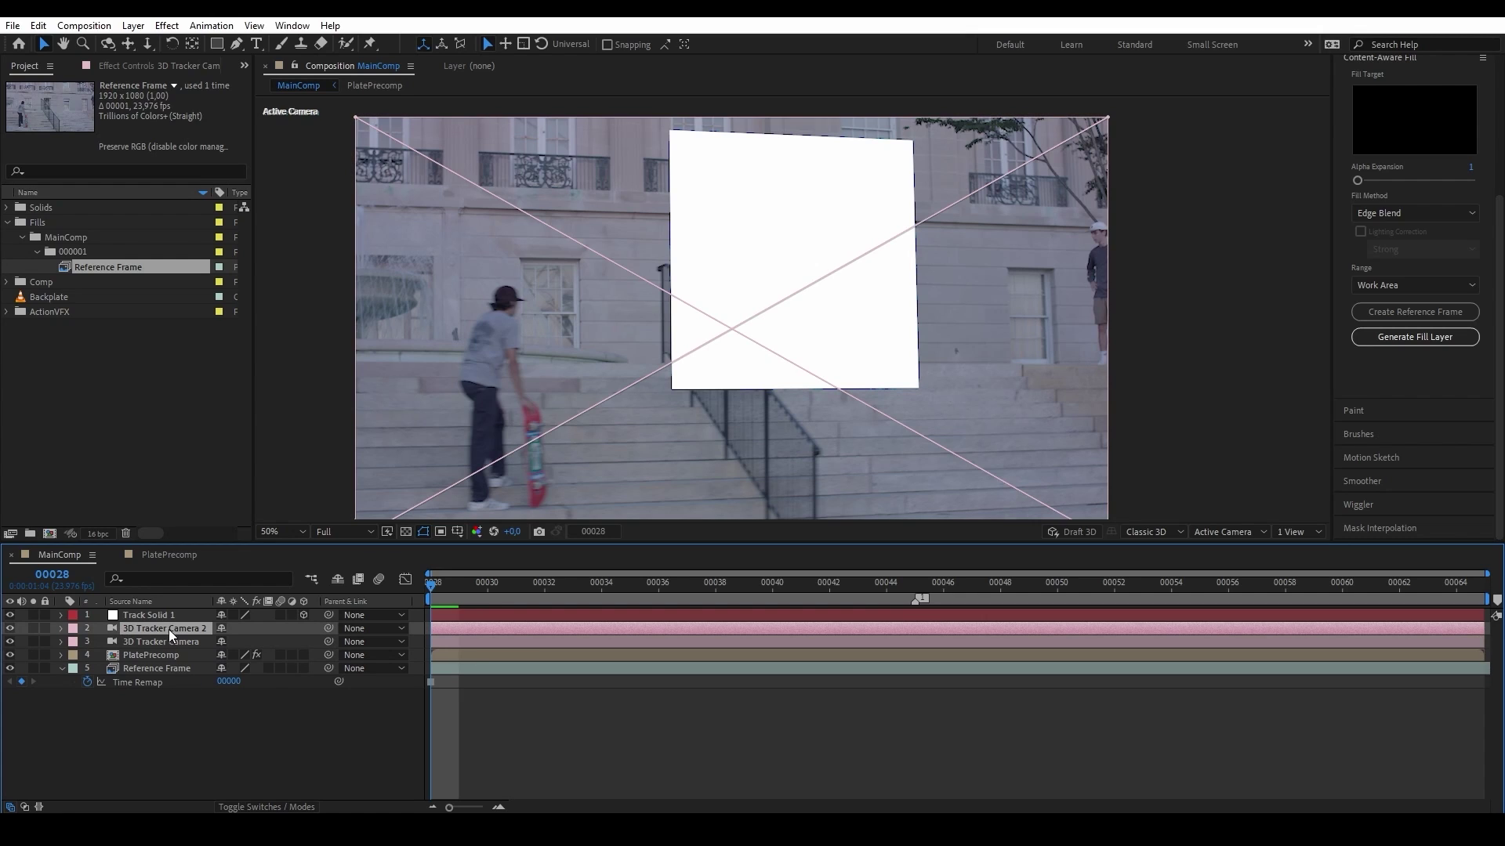
pyautogui.moveTo(164, 627); pyautogui.dragTo(175, 665)
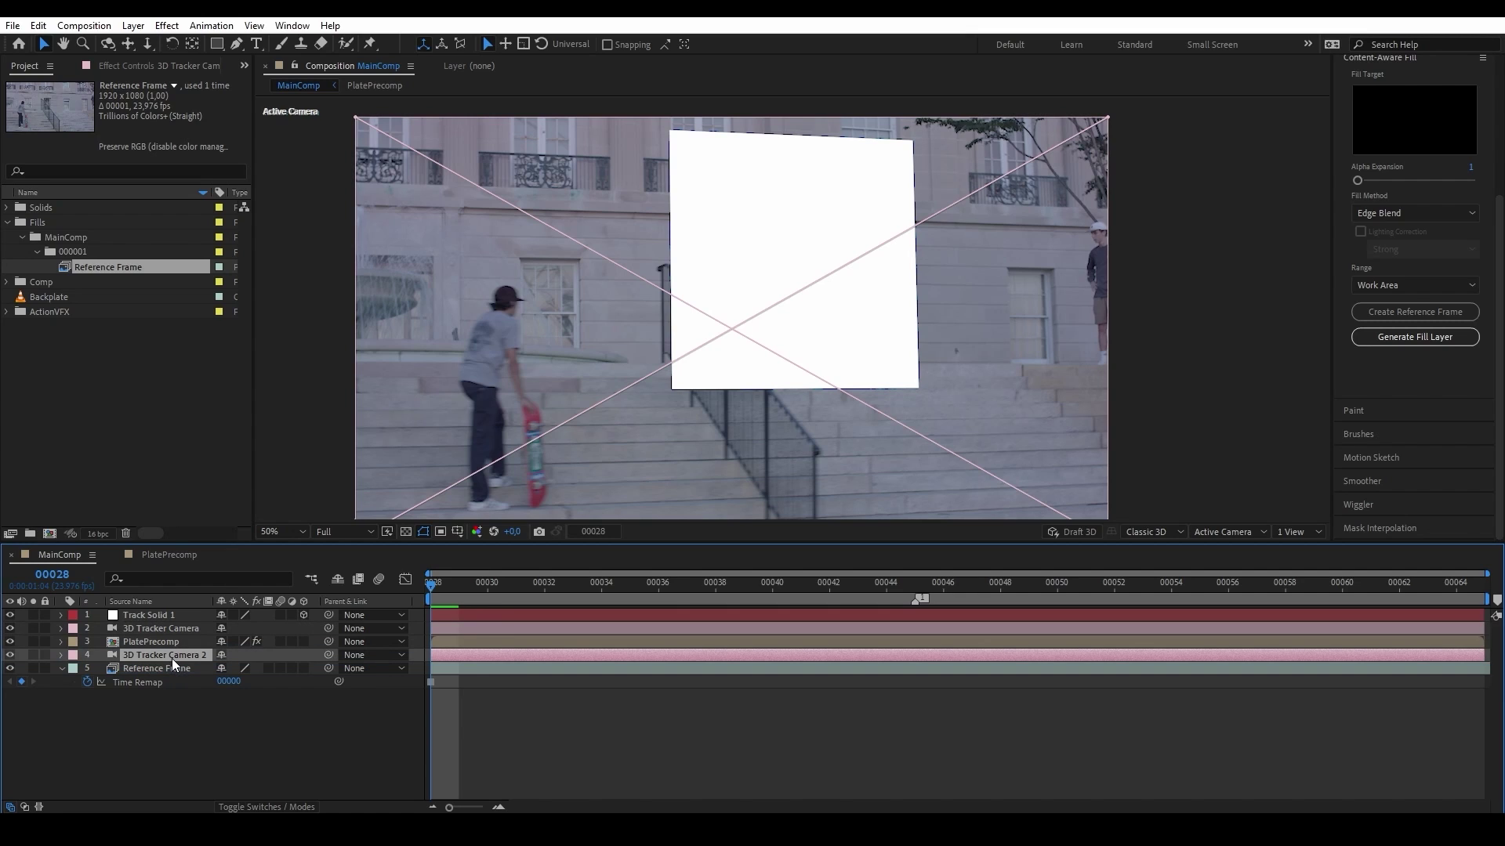
# Step: Rename the duplicated camera layer as ProjectionCamera
pyautogui.rightClick(171, 657)
pyautogui.click(198, 631)
pyautogui.write('ProjectionCamera')
pyautogui.press('Return')
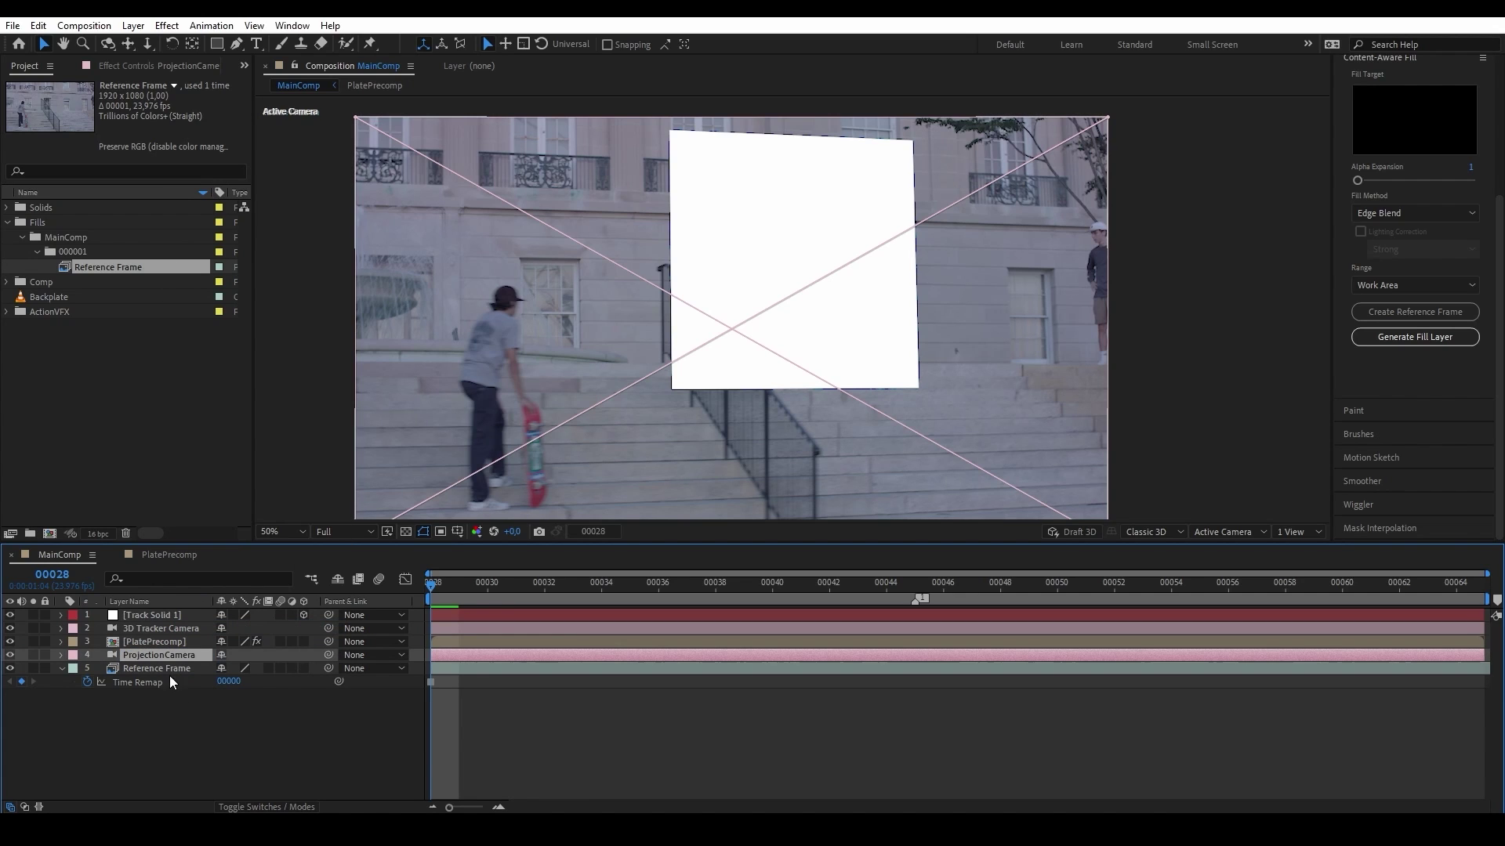
# Step: Remove the Position and Orientation keyframes from ProjectionCamera at frame 28 so it holds that frame's camera pose
pyautogui.moveTo(430, 590); pyautogui.dragTo(300, 676)
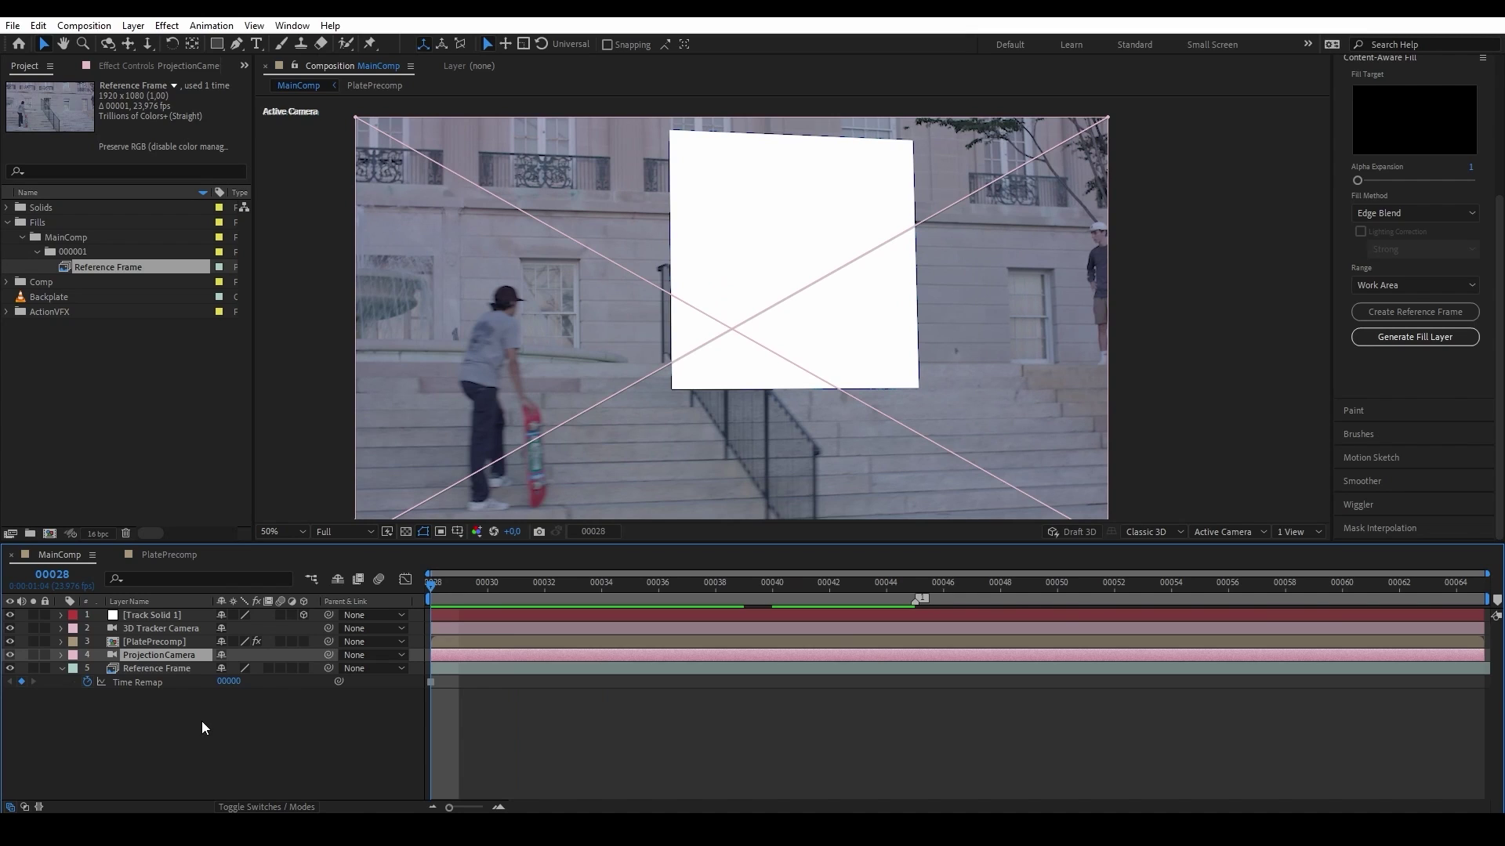
pyautogui.click(157, 673)
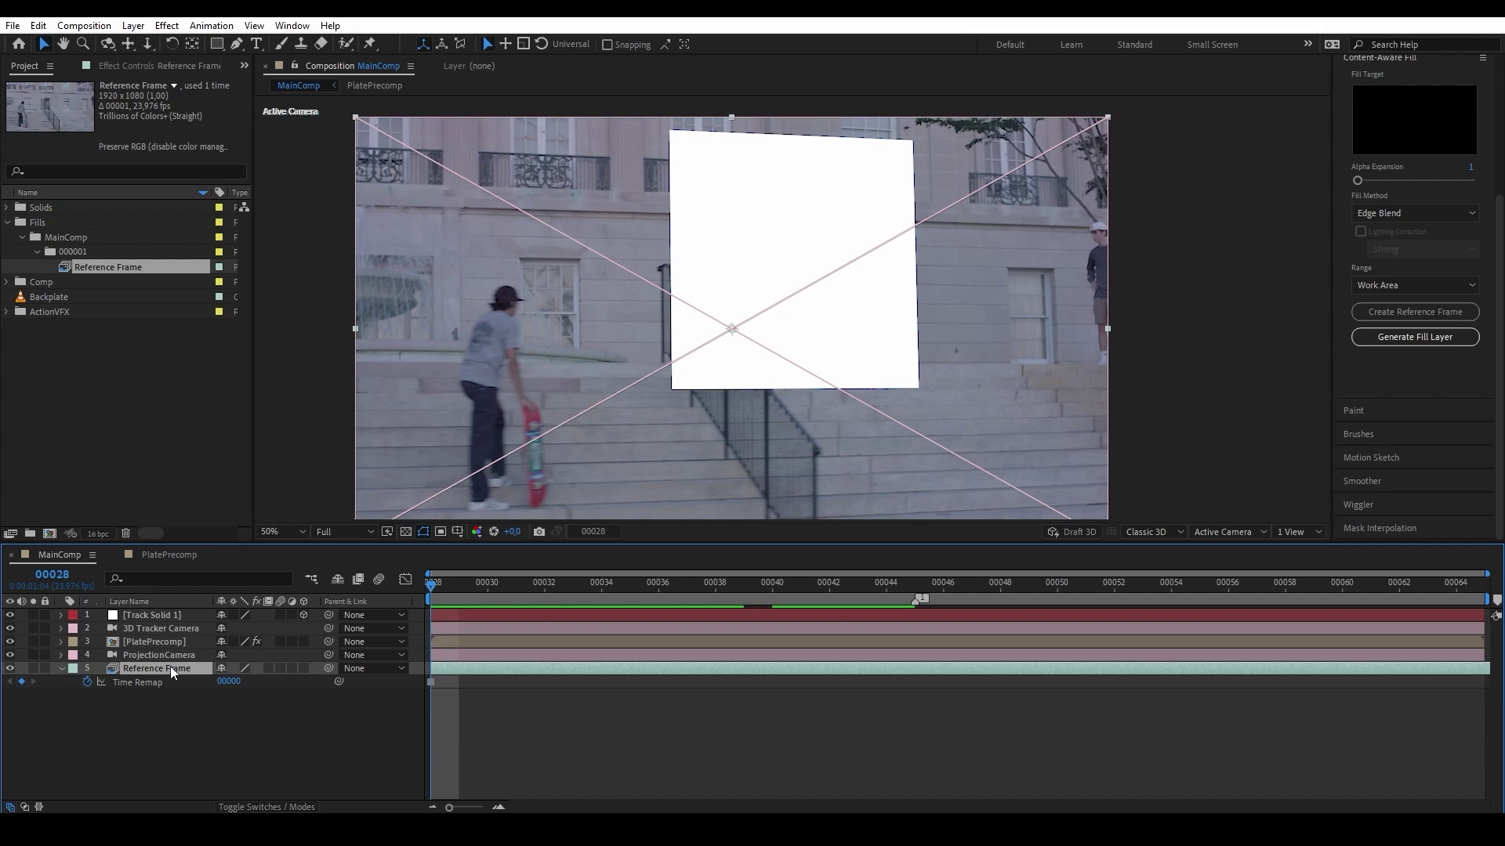
pyautogui.click(145, 654)
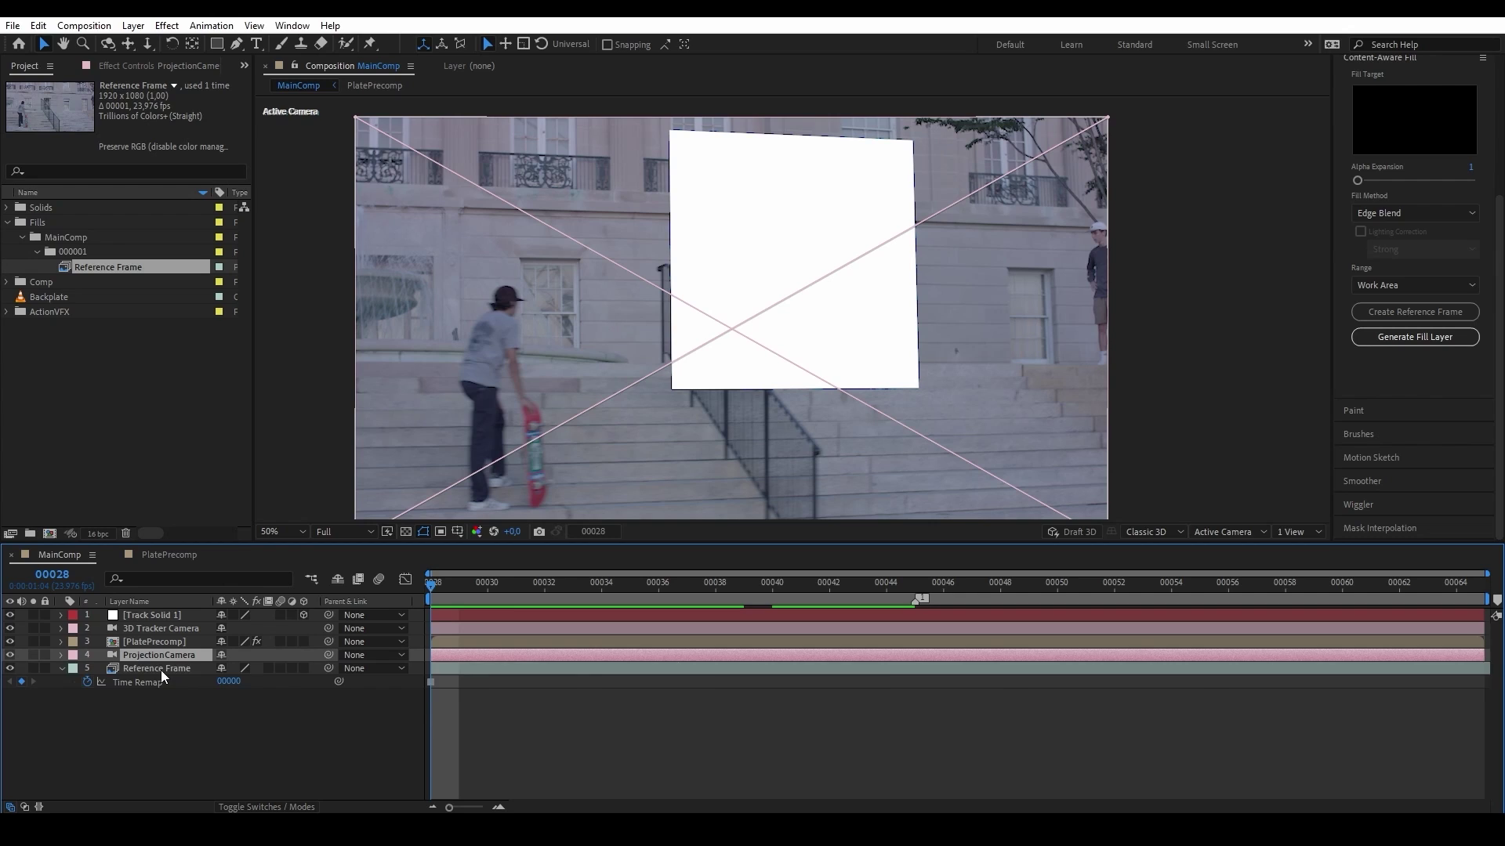
pyautogui.press('u')
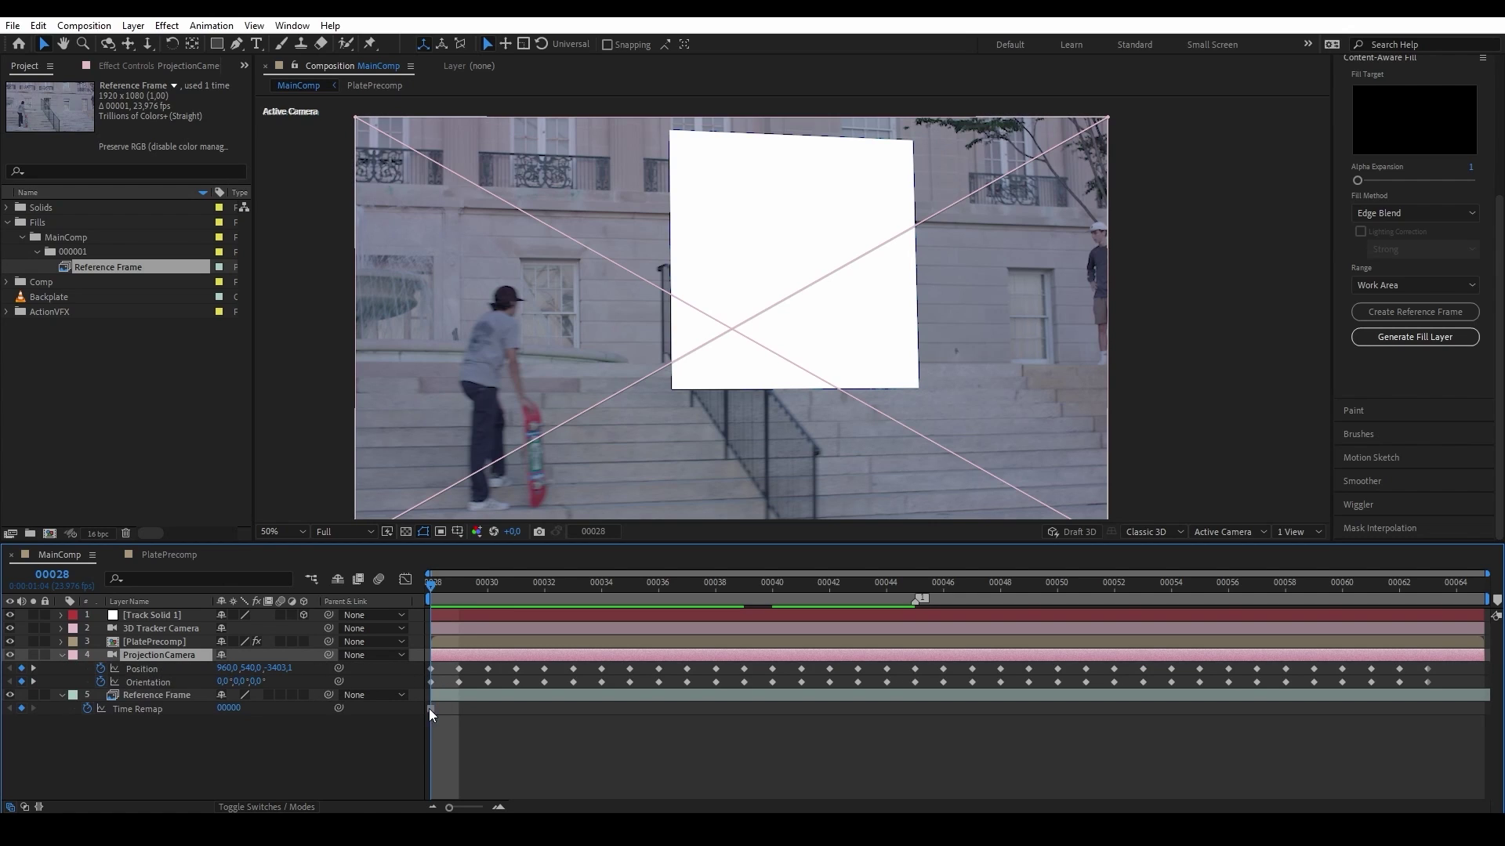
pyautogui.click(100, 669)
pyautogui.click(99, 682)
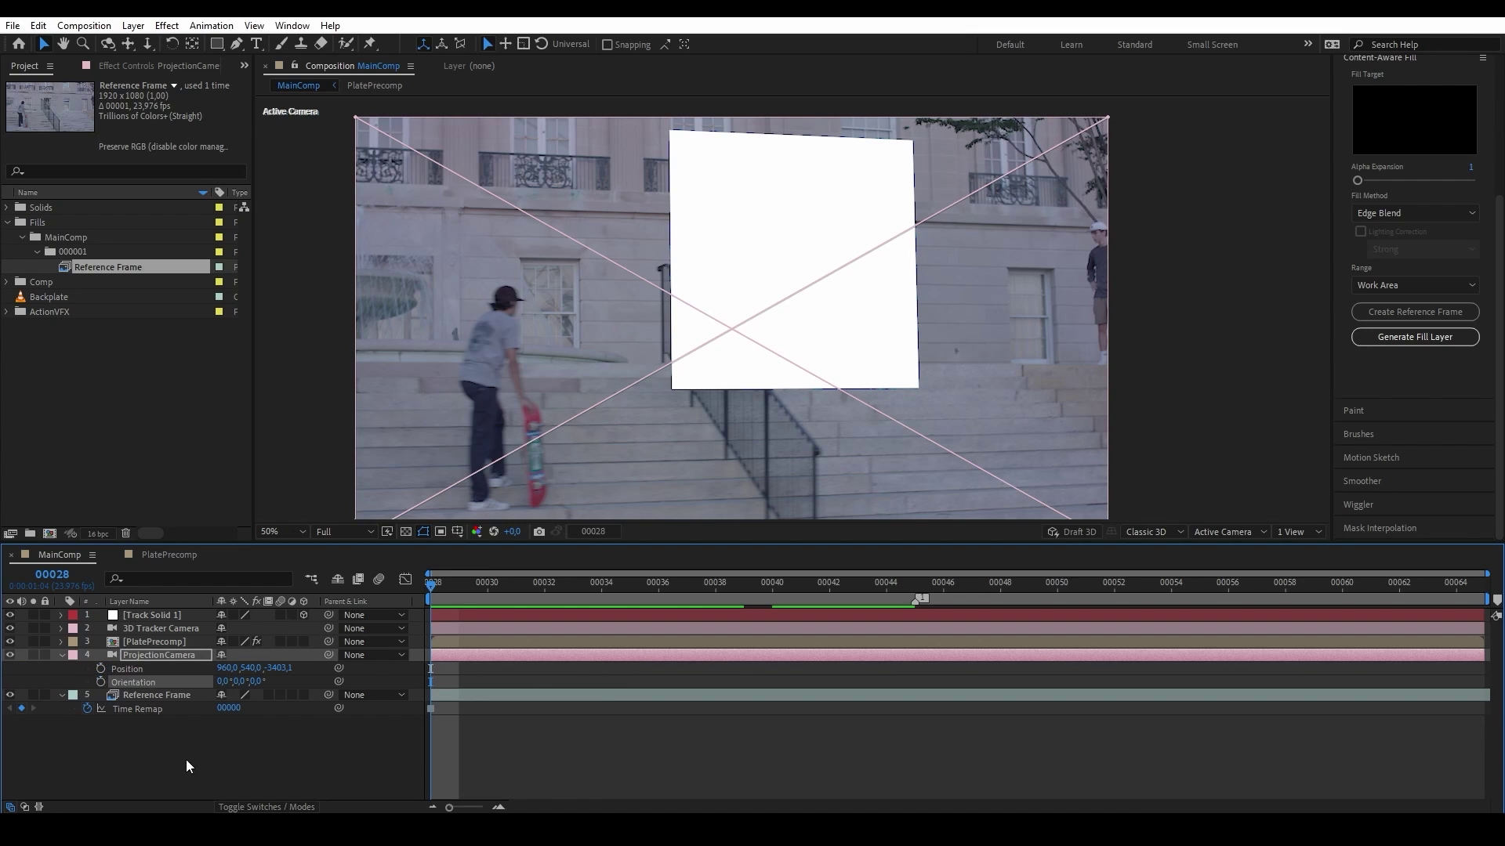
pyautogui.click(212, 777)
pyautogui.click(180, 656)
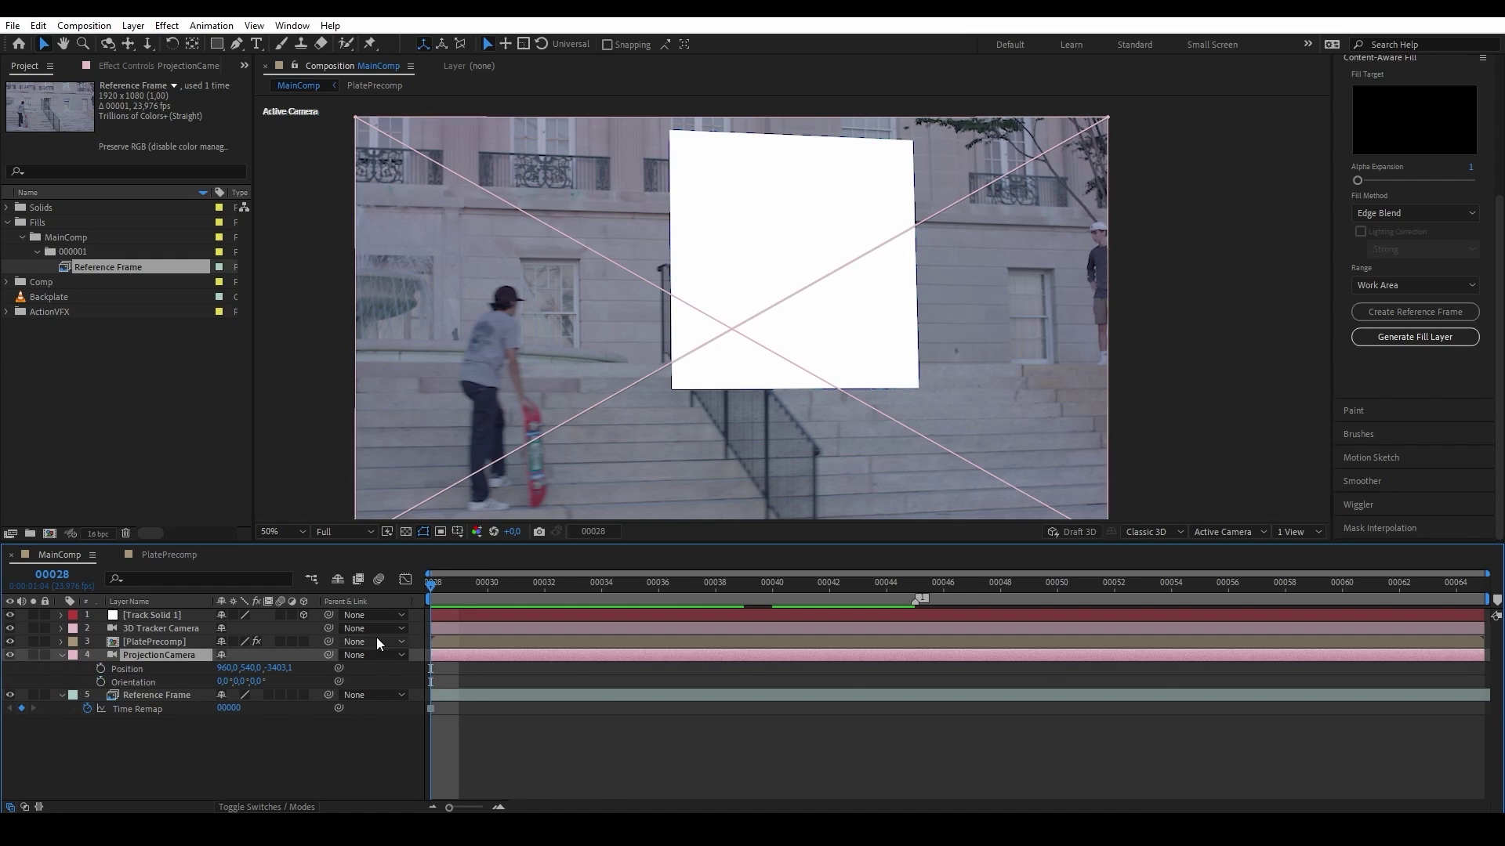
pyautogui.click(458, 583)
pyautogui.press('pageup')
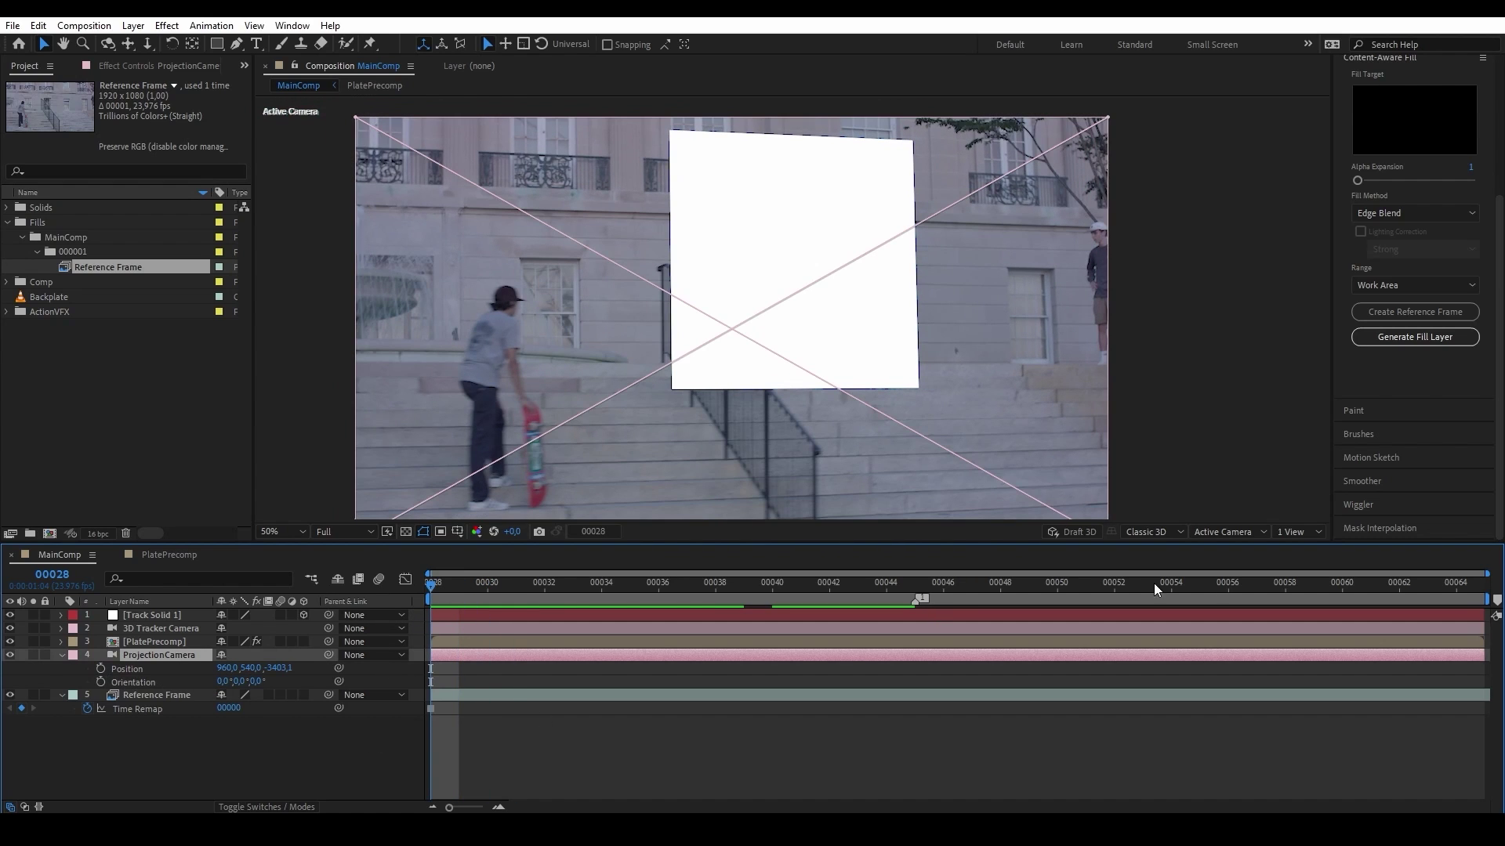
# Step: Compare the motion of the tracker camera with the frozen ProjectionCamera from the Top view, scrubbing from frame 28 to 42 and back
pyautogui.click(1244, 531)
pyautogui.click(1219, 642)
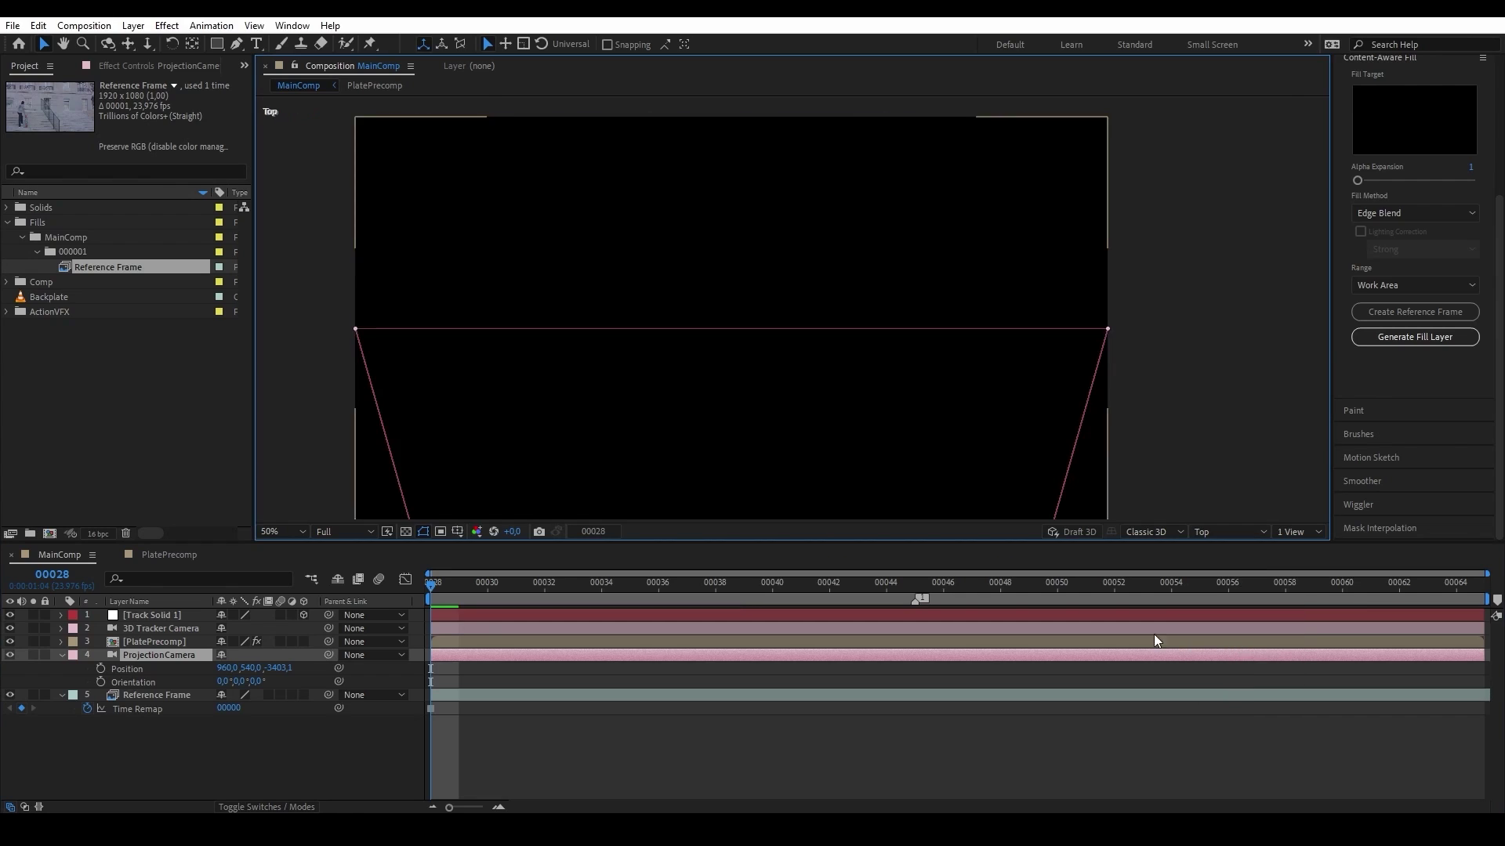
pyautogui.press(',')
pyautogui.press(',')
pyautogui.press(',')
pyautogui.press(',')
pyautogui.moveTo(431, 585); pyautogui.dragTo(829, 607)
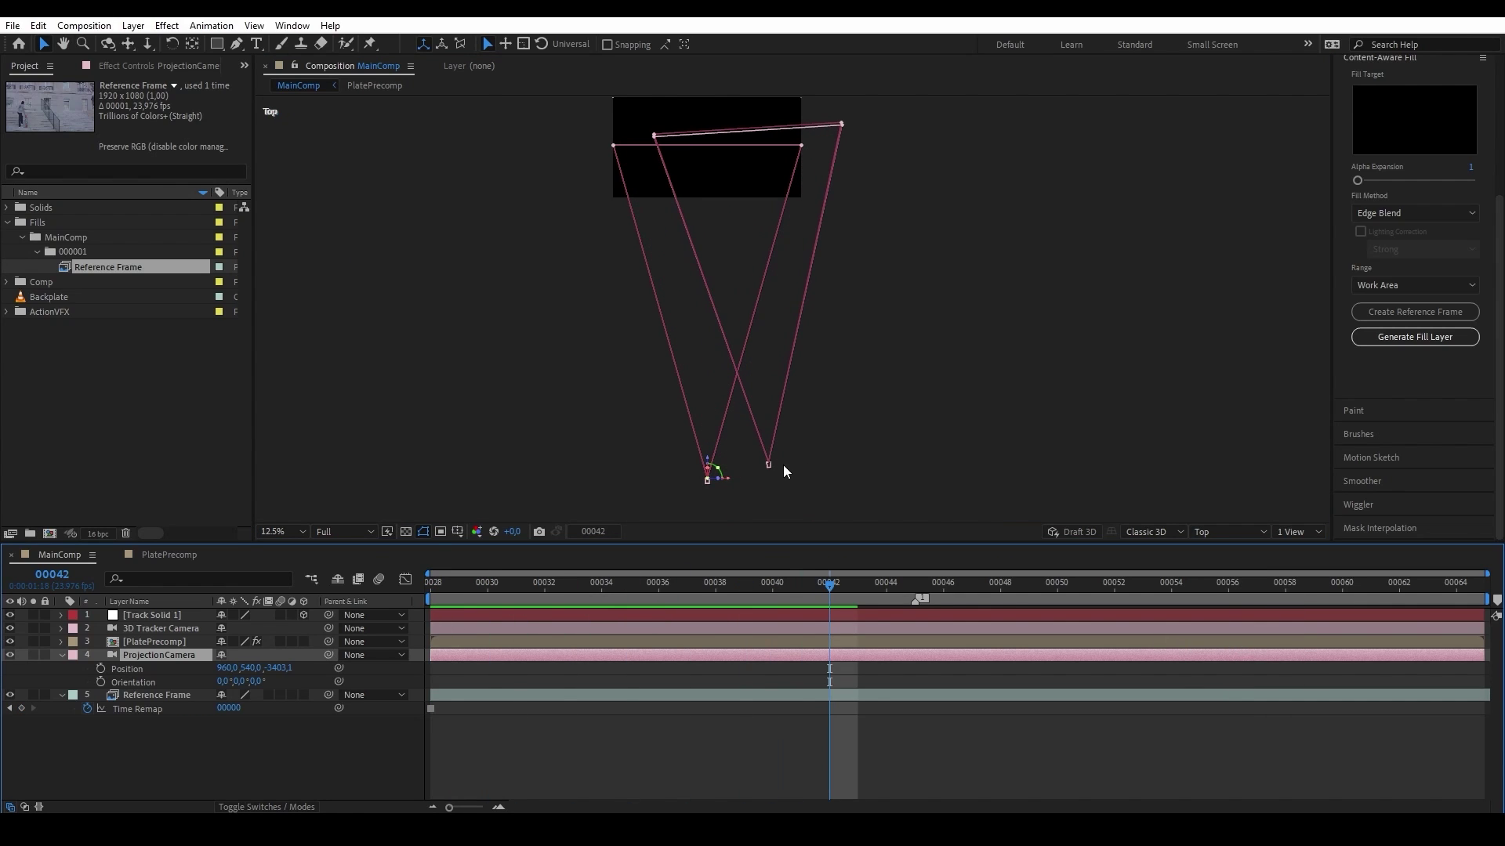
pyautogui.press('Home')
# Step: Add a white point light with 100% intensity and shadow casting enabled, directly above the Reference Frame layer
pyautogui.click(158, 668)
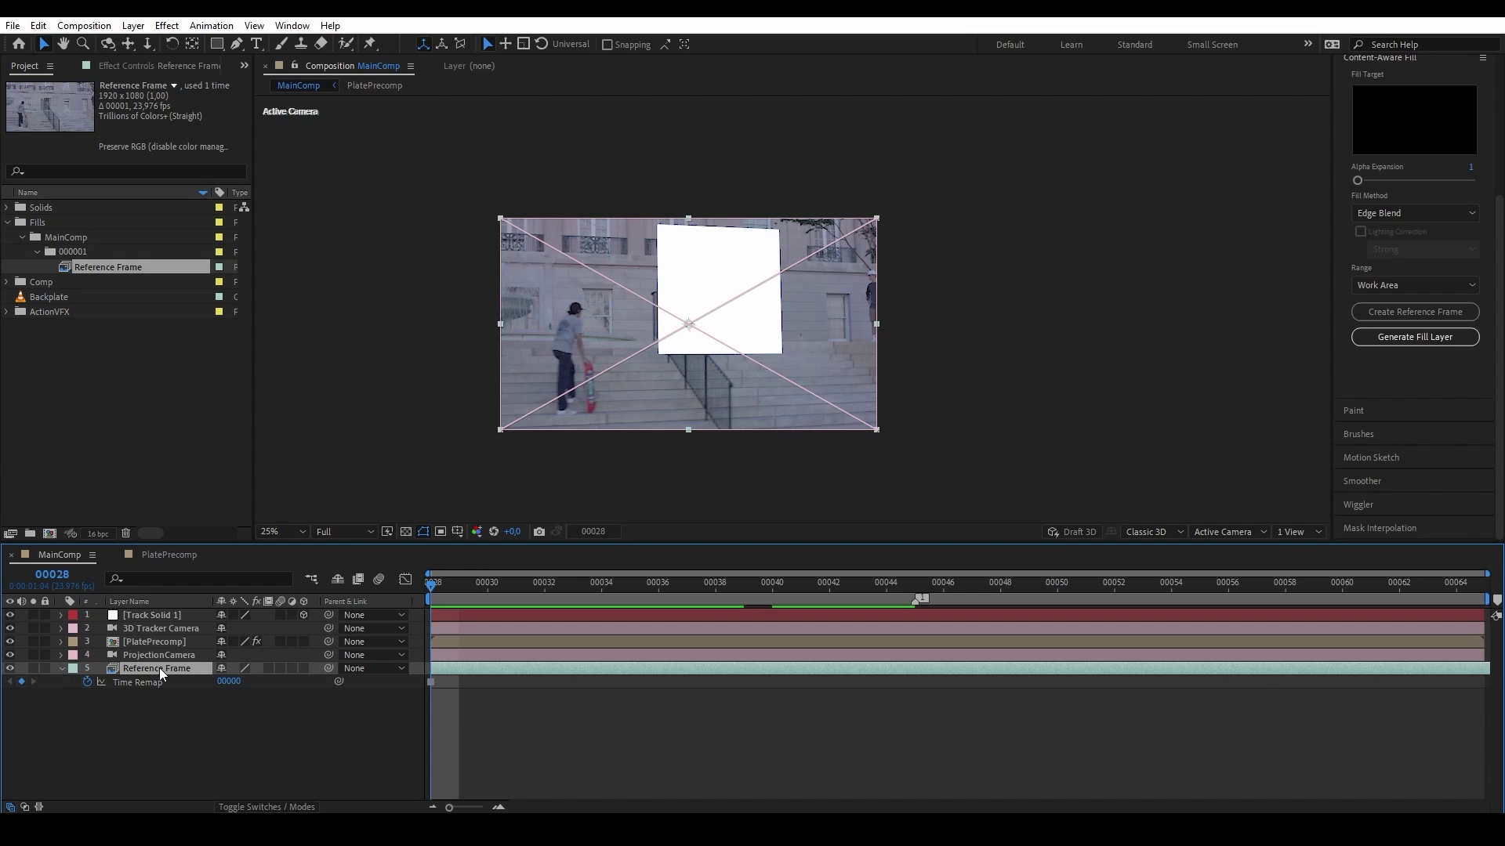
pyautogui.click(133, 25)
pyautogui.moveTo(149, 47)
pyautogui.click(462, 83)
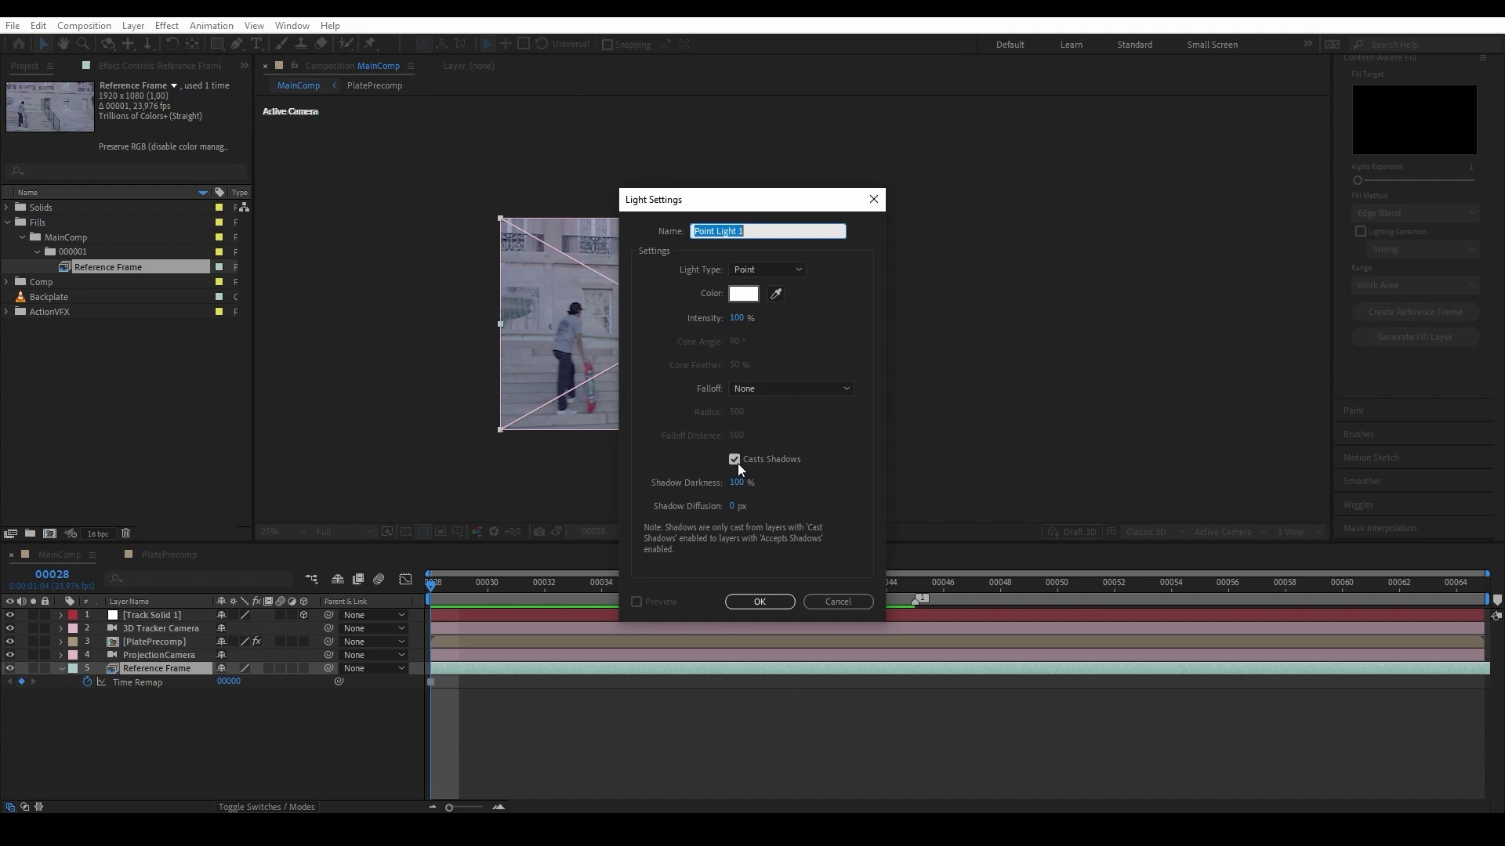
pyautogui.click(776, 601)
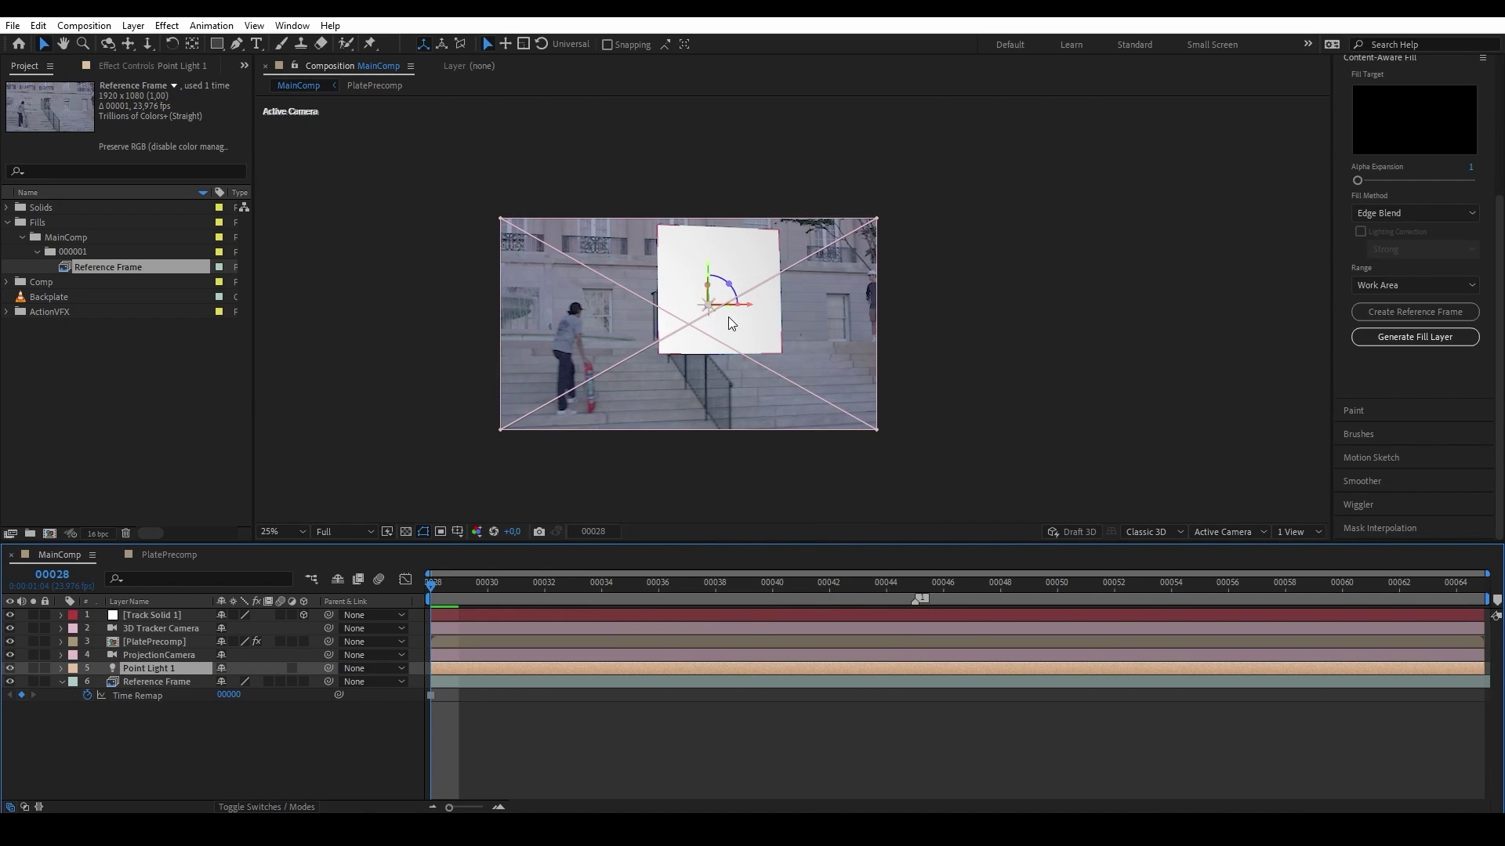
# Step: In the Top view, copy the Position of ProjectionCamera to the point light so both share the same location
pyautogui.click(1216, 533)
pyautogui.click(1229, 644)
pyautogui.press(',')
pyautogui.press('h')
pyautogui.moveTo(802, 462); pyautogui.dragTo(728, 259)
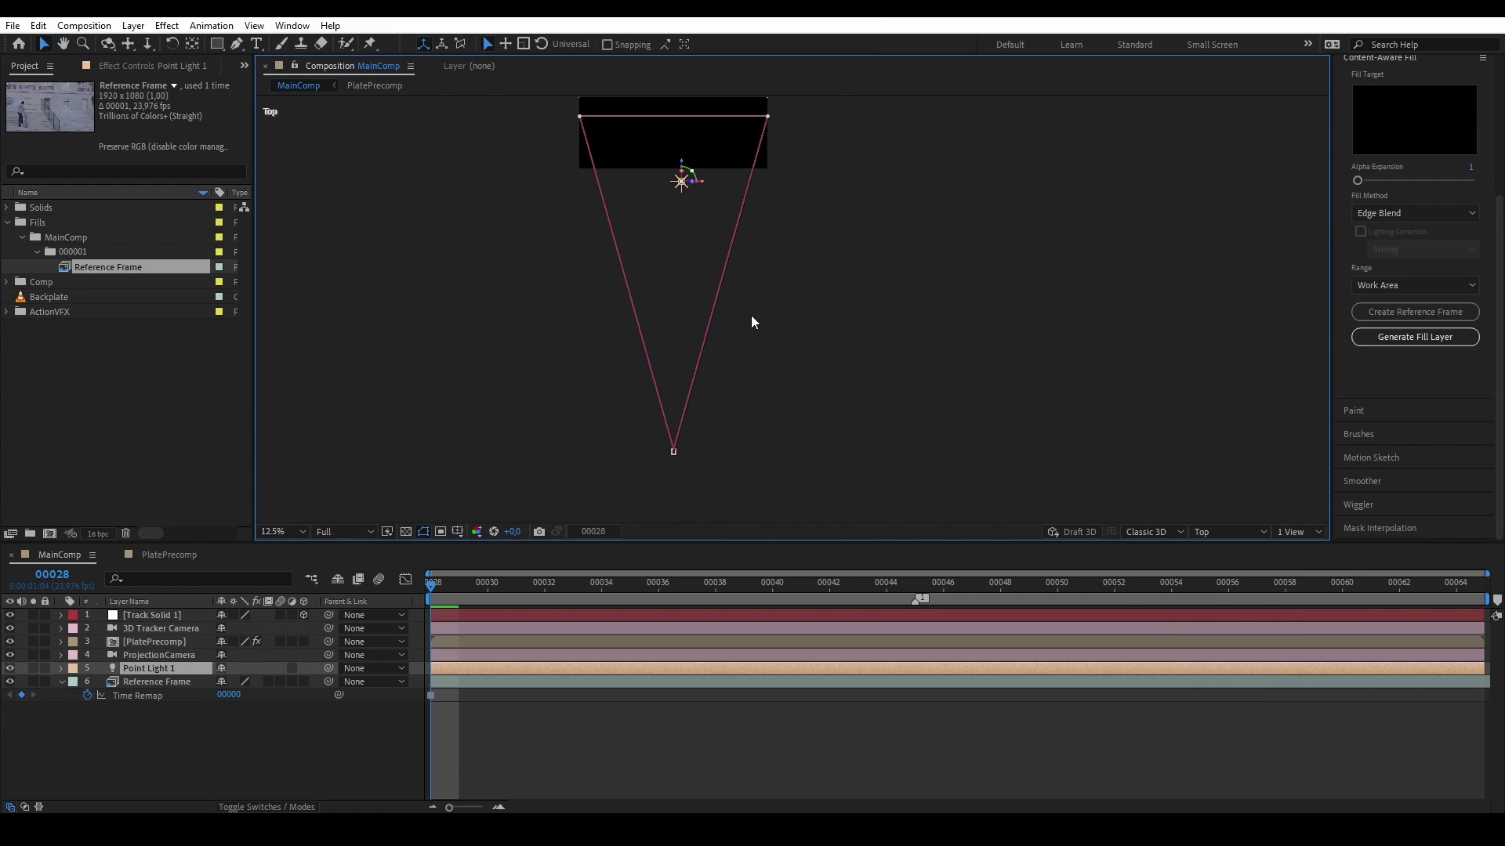
pyautogui.press('v')
pyautogui.press(',')
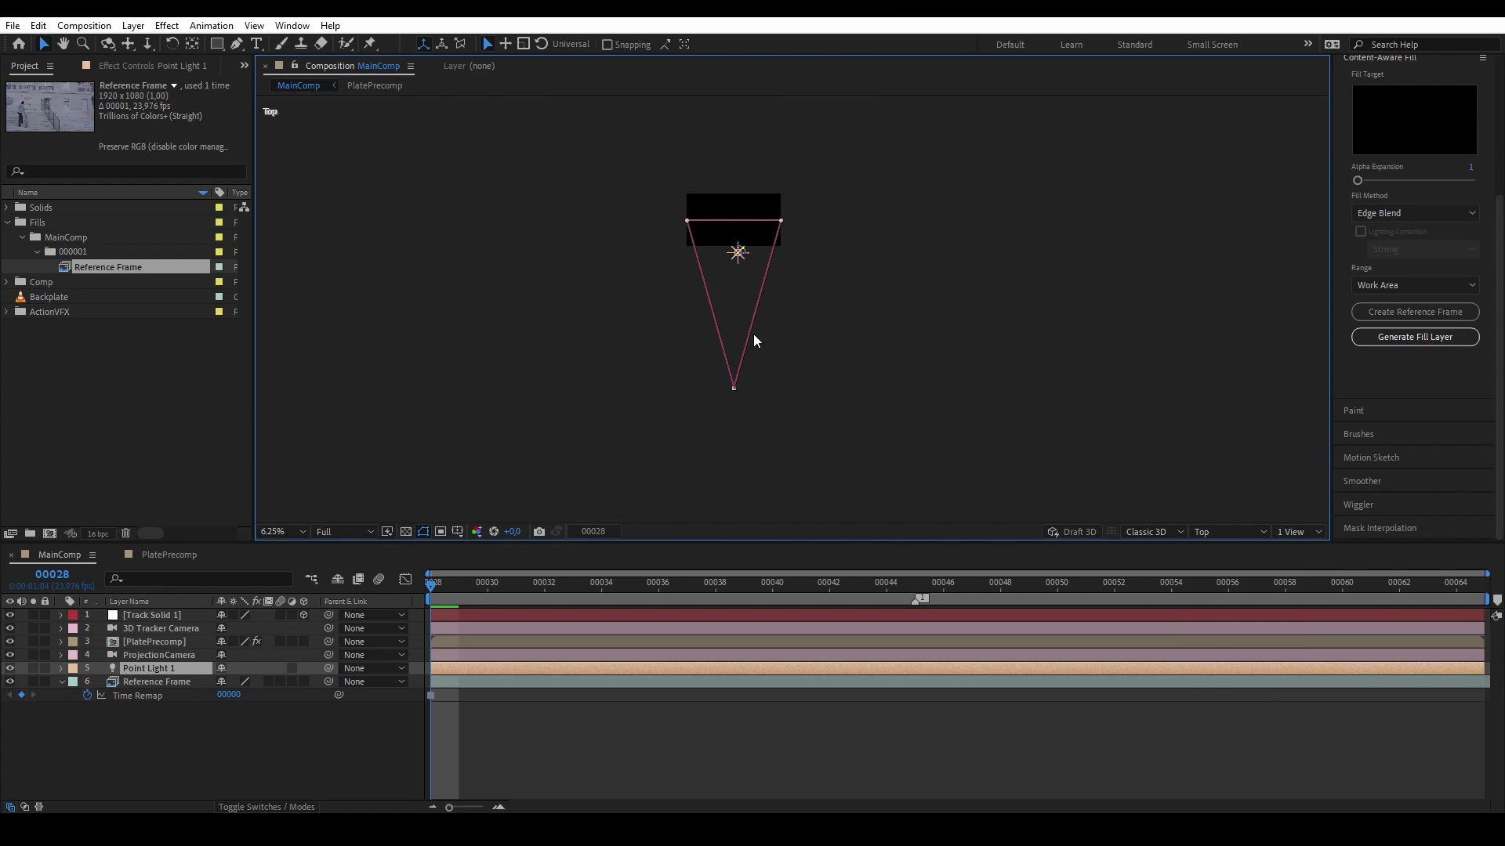
pyautogui.press('.')
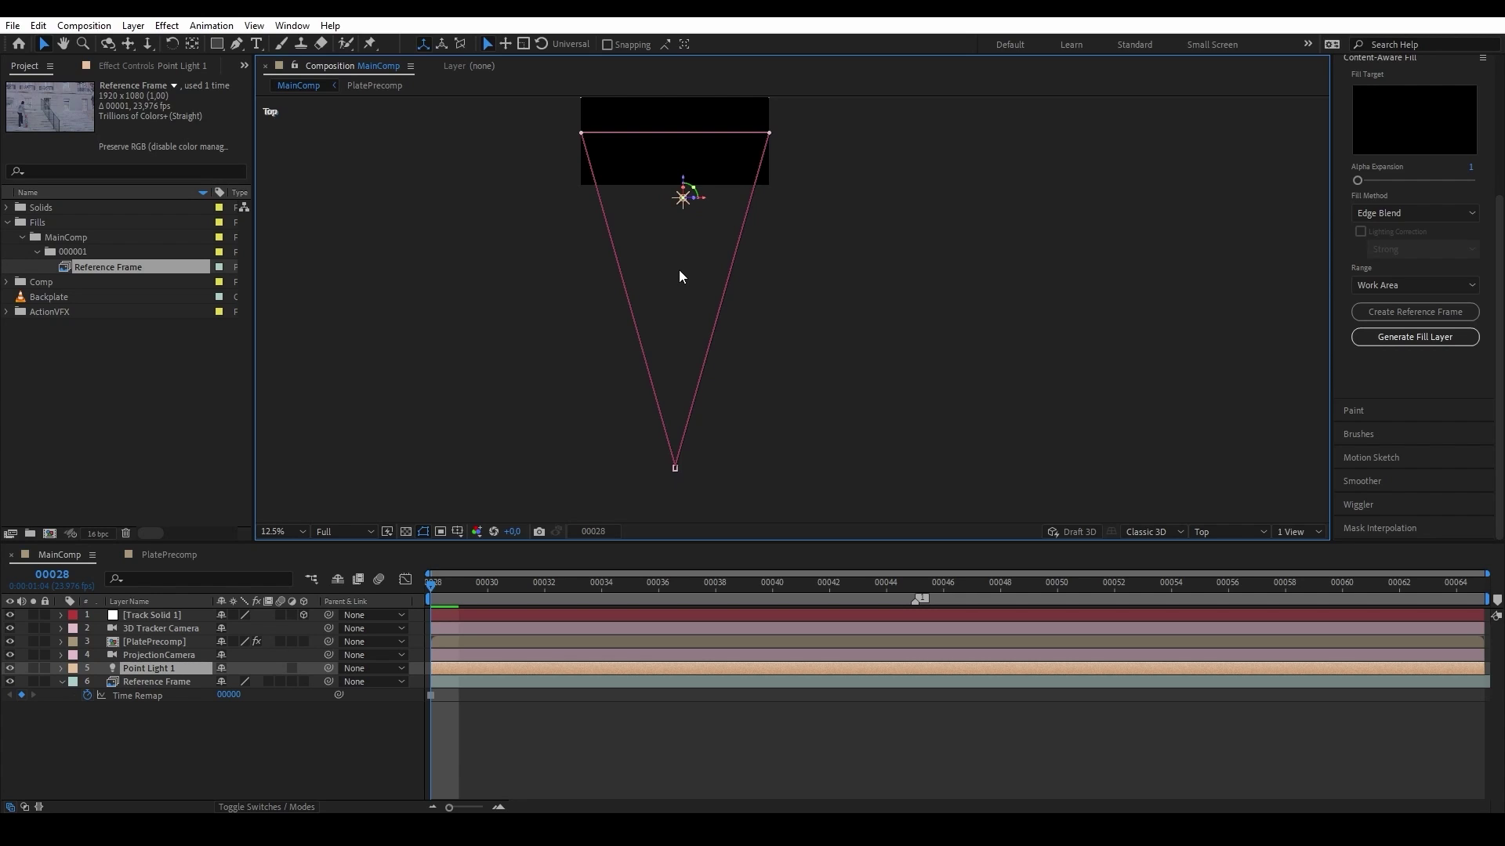
pyautogui.click(144, 656)
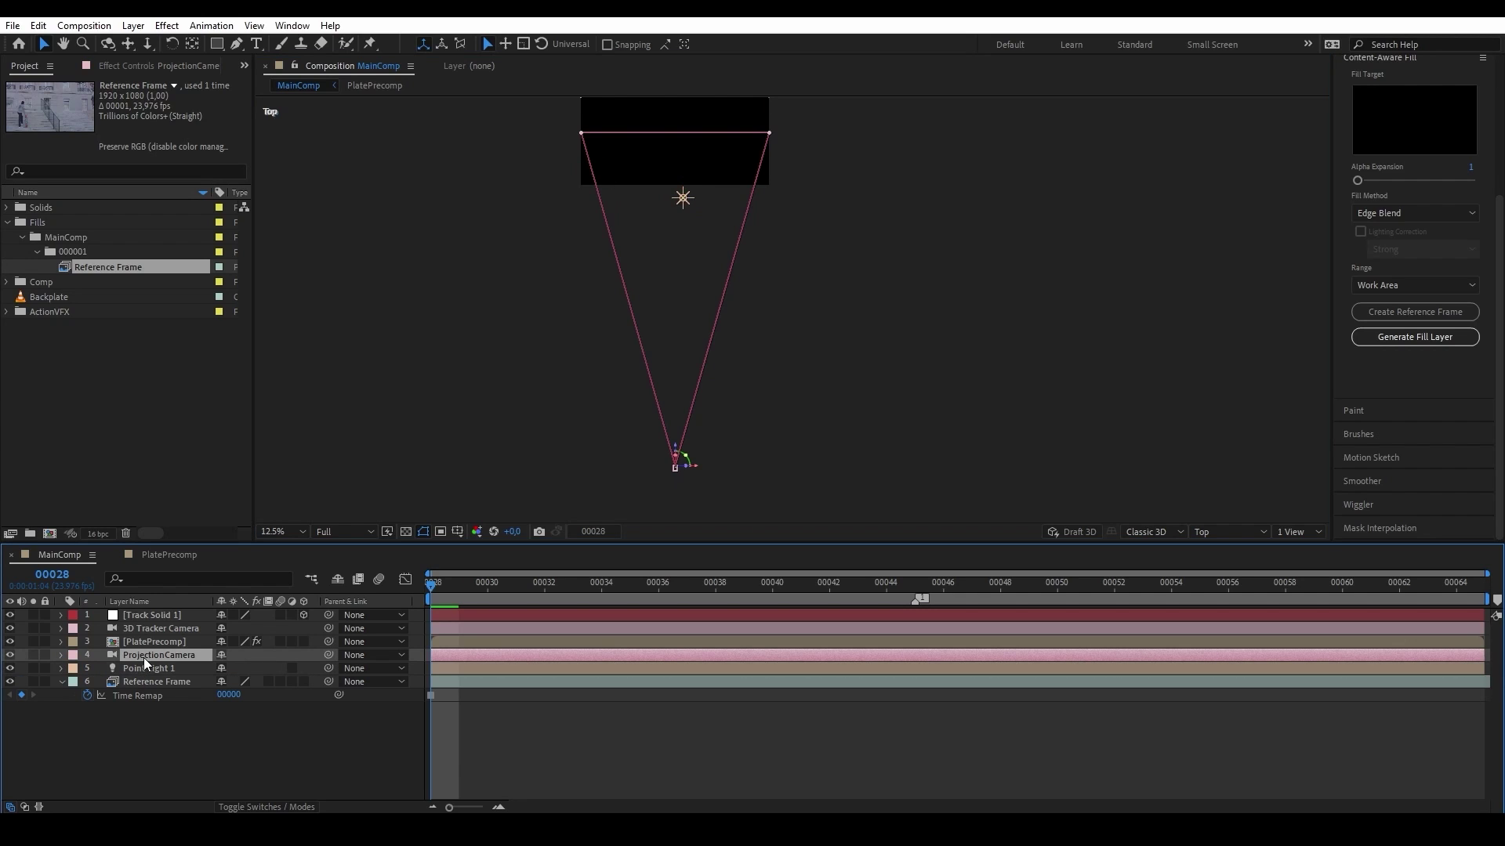
pyautogui.press('p')
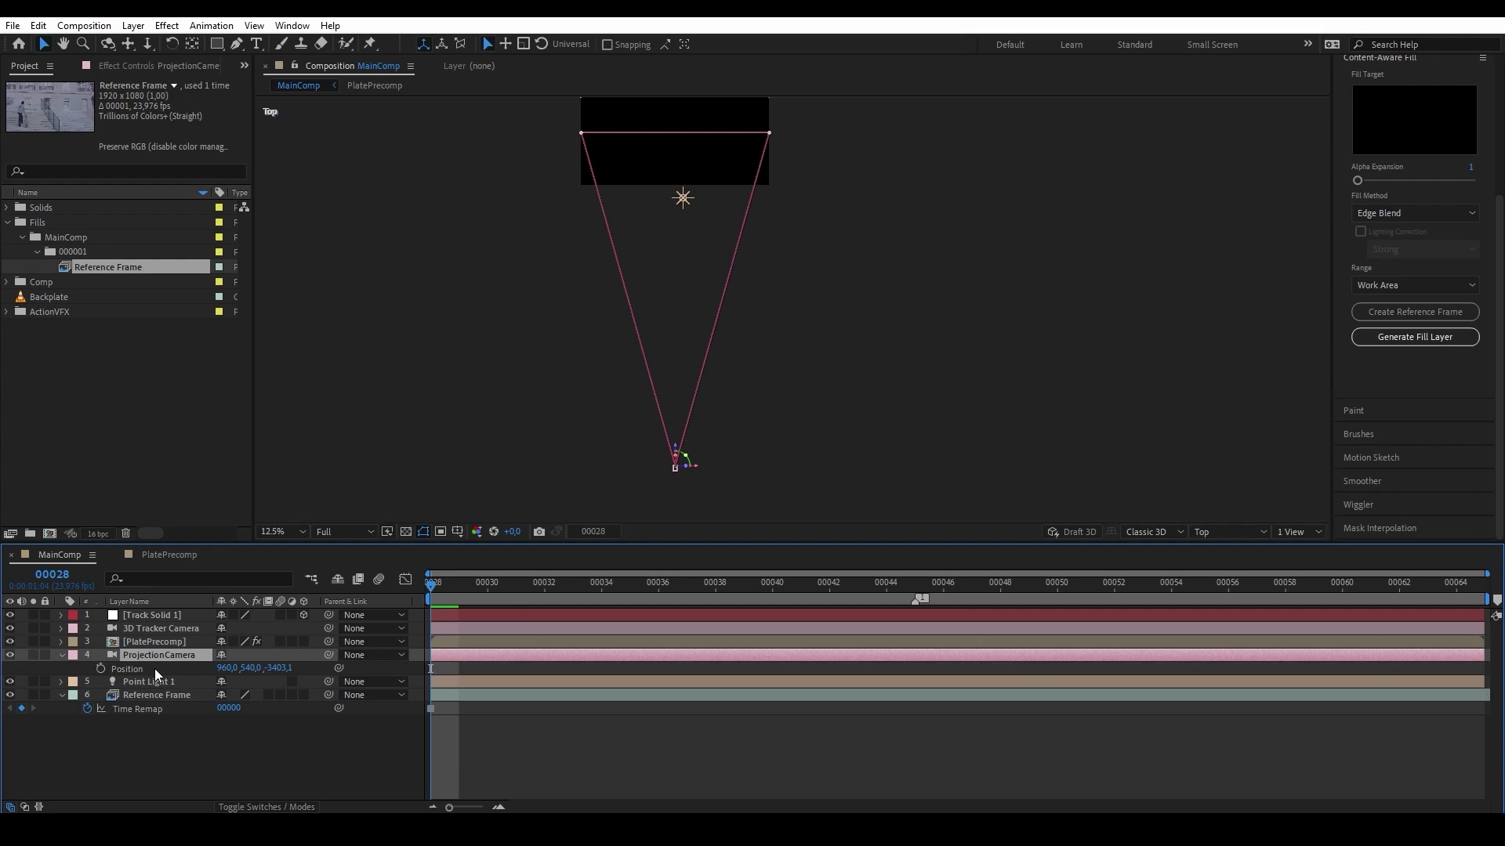
pyautogui.click(153, 670)
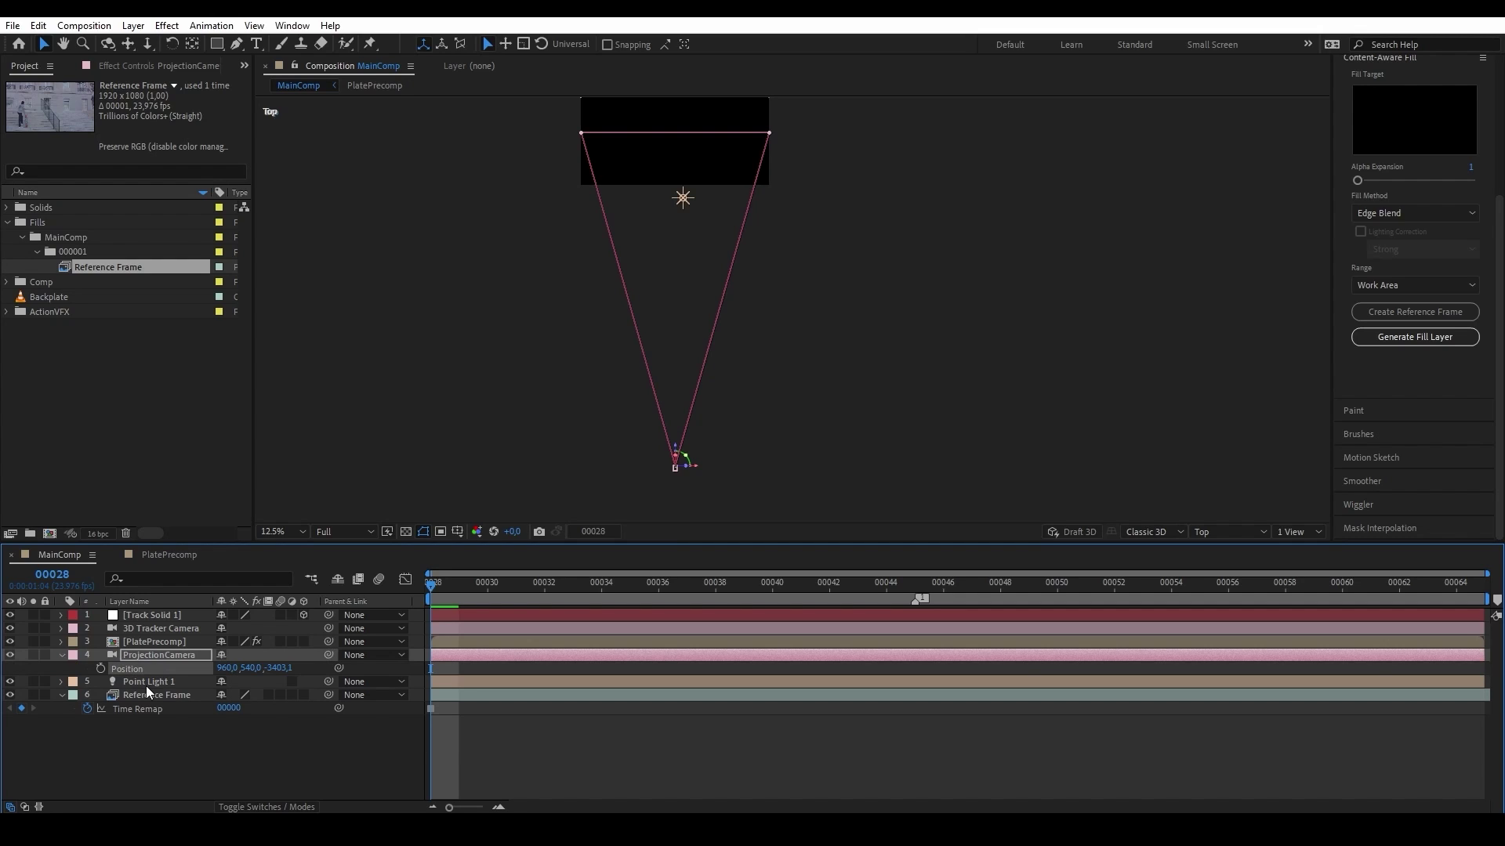
pyautogui.click(144, 680)
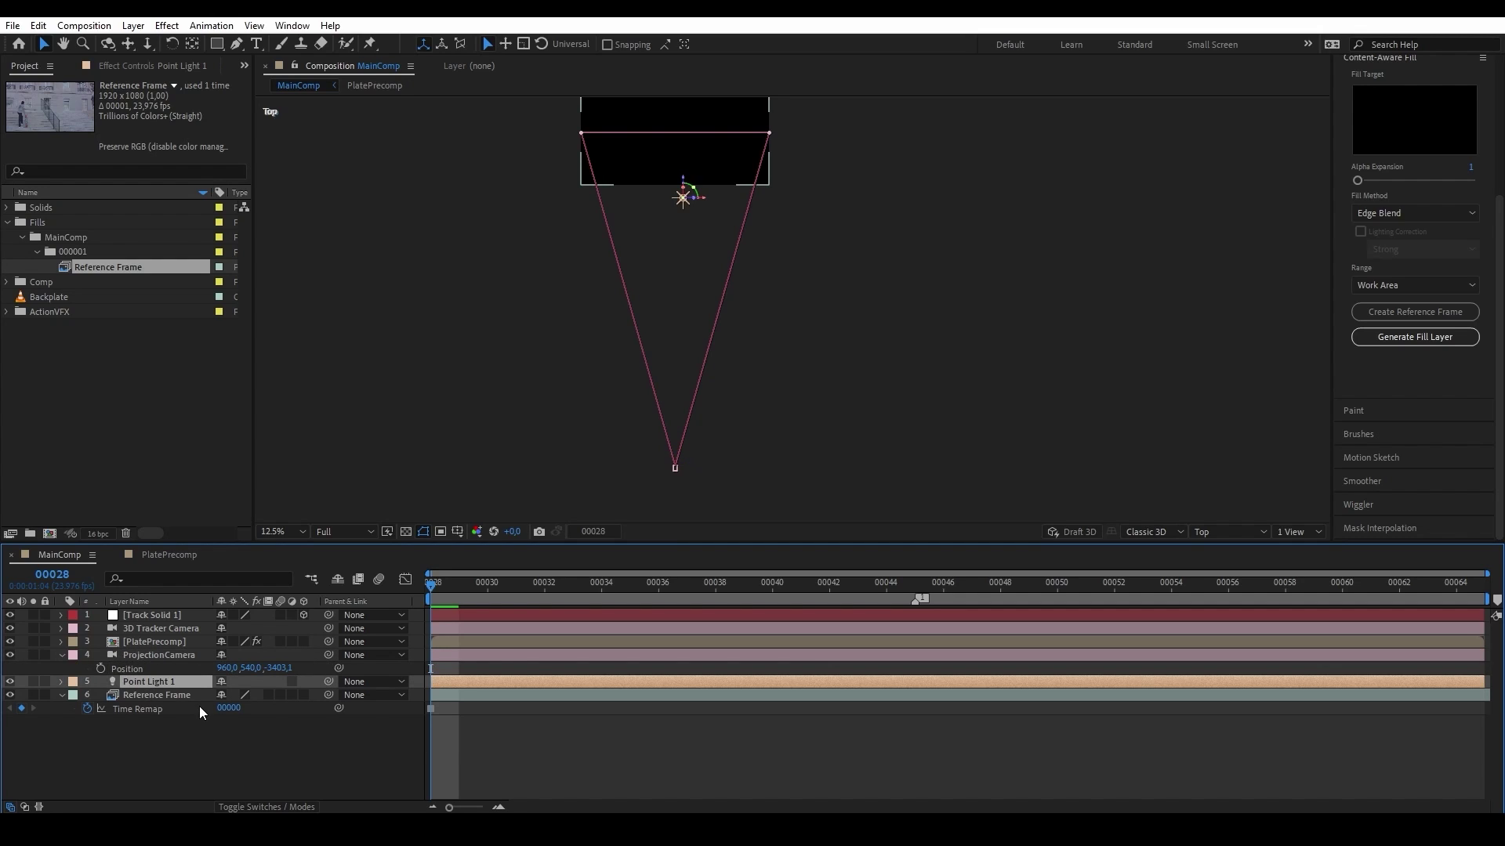
pyautogui.hotkey('ctrl', 'v')
pyautogui.scroll(2, 561, 472)
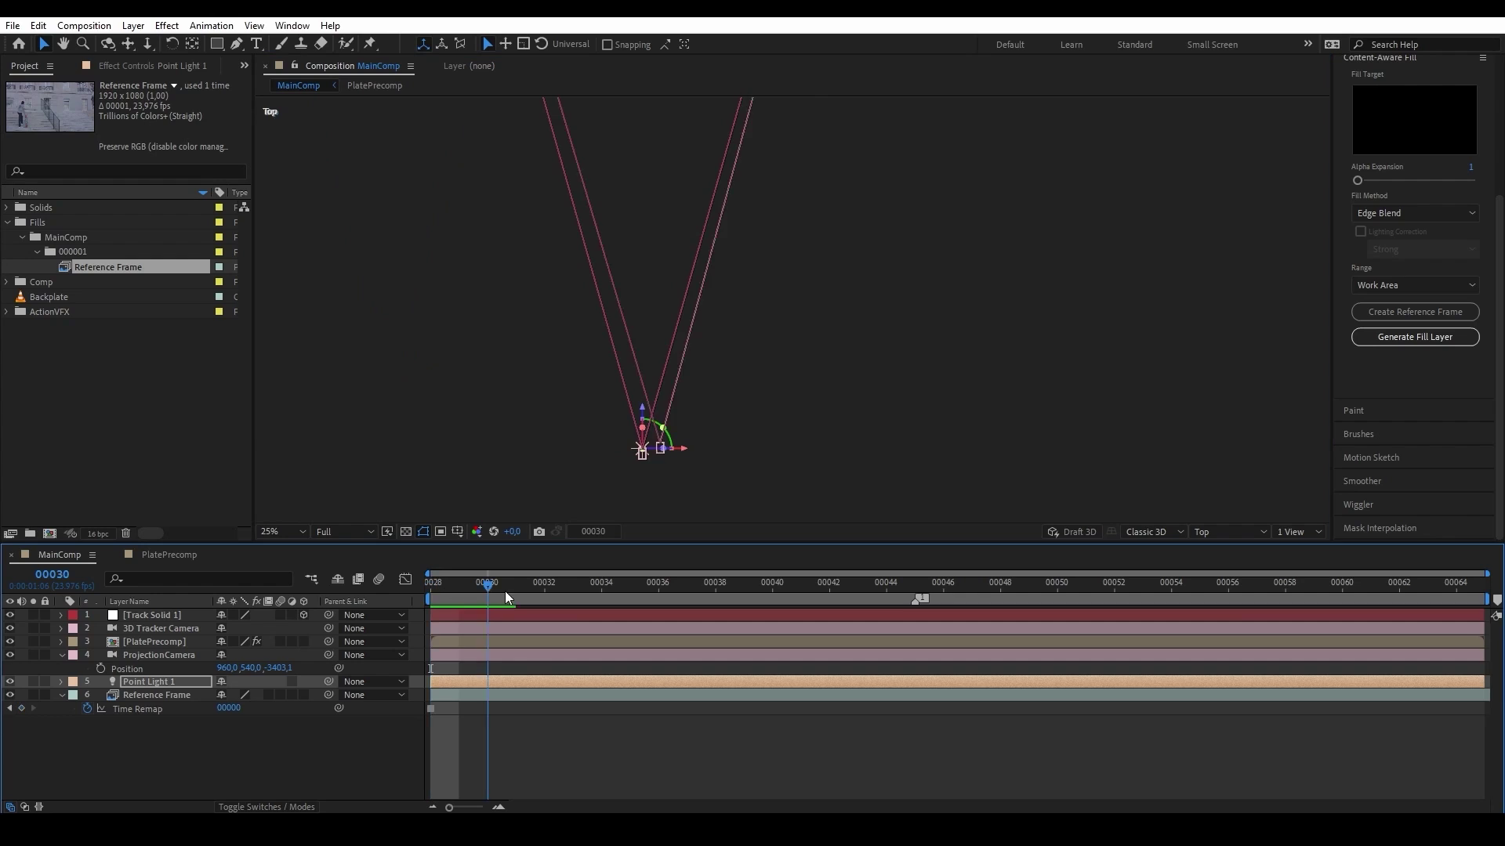
pyautogui.press(',')
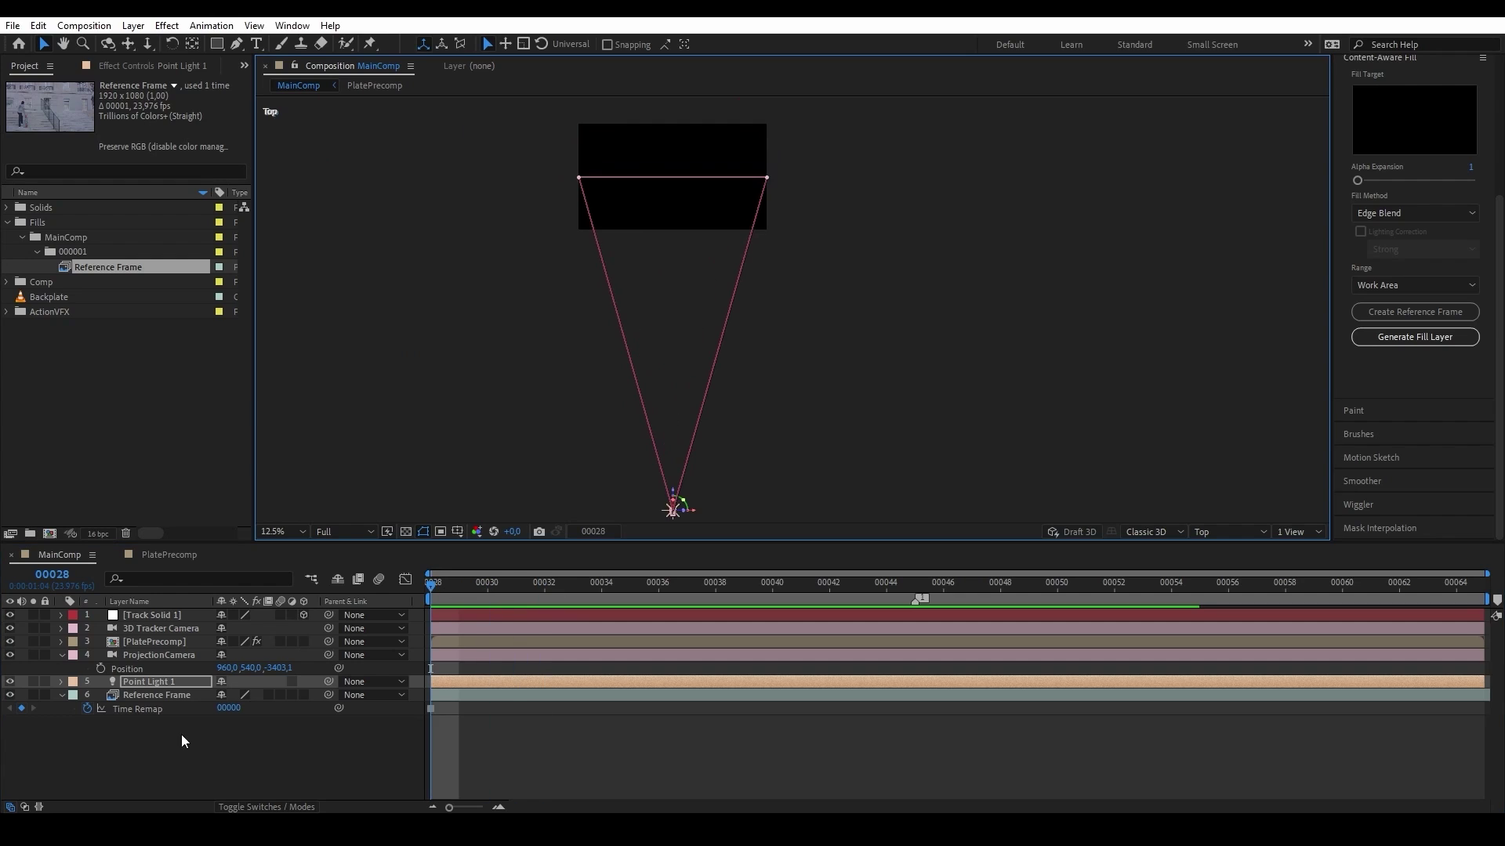
# Step: Make the Reference Frame layer 3D and paste the Position of ProjectionCamera onto it
pyautogui.click(166, 694)
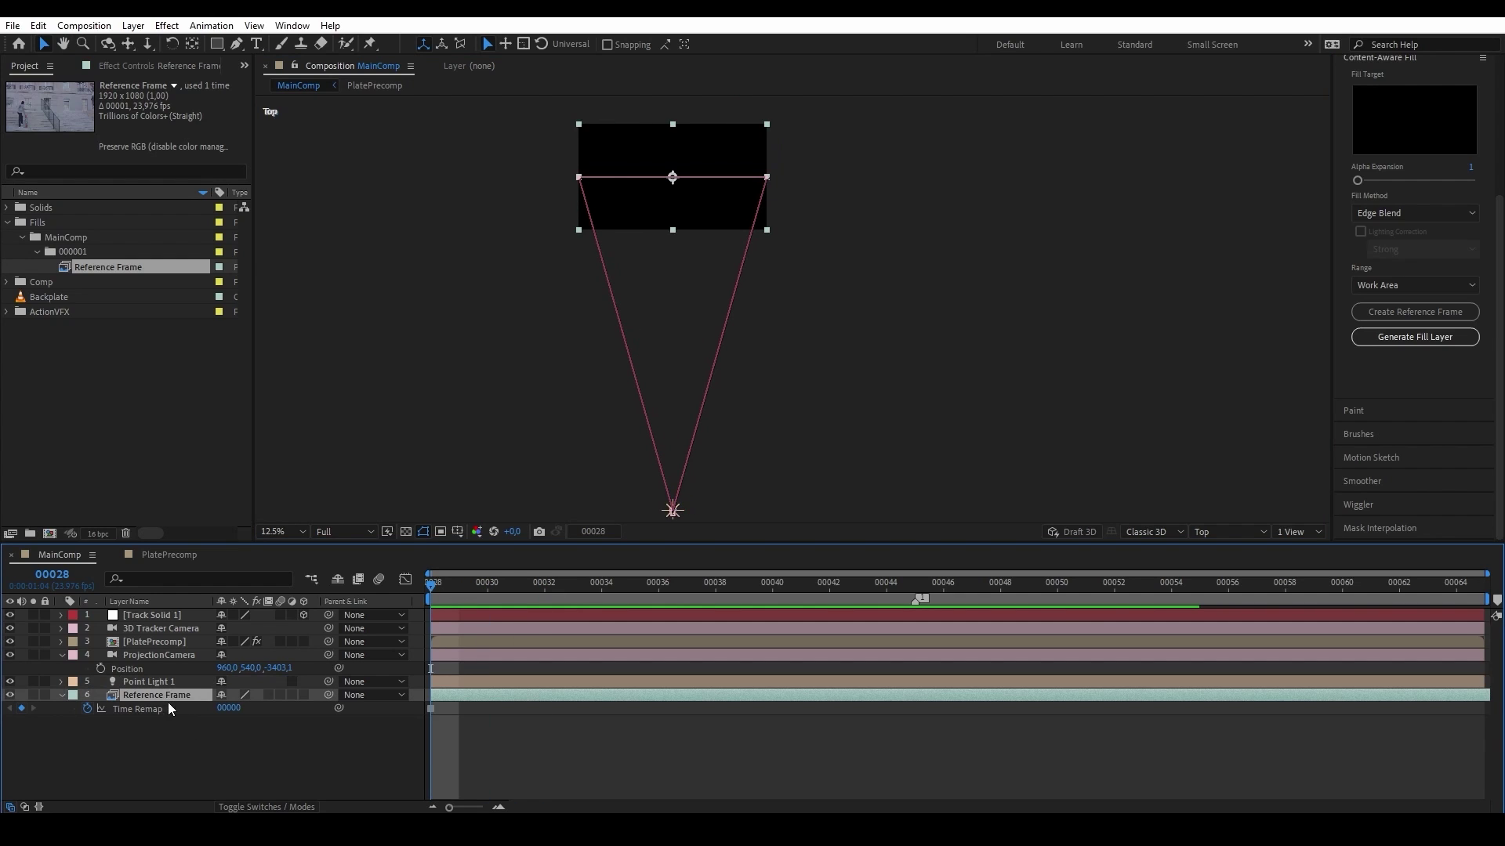
pyautogui.click(304, 695)
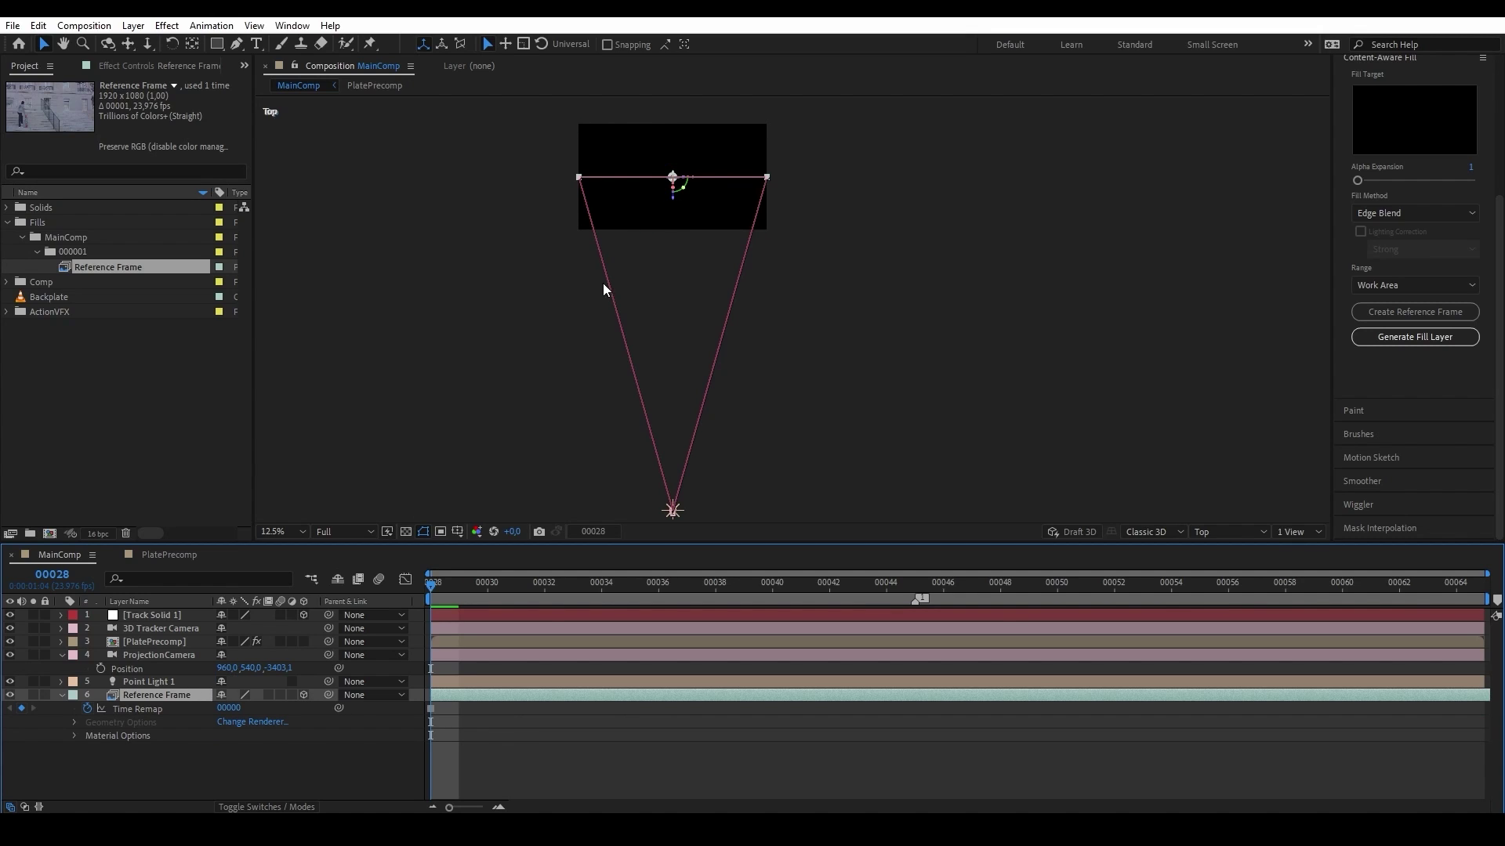
pyautogui.click(184, 668)
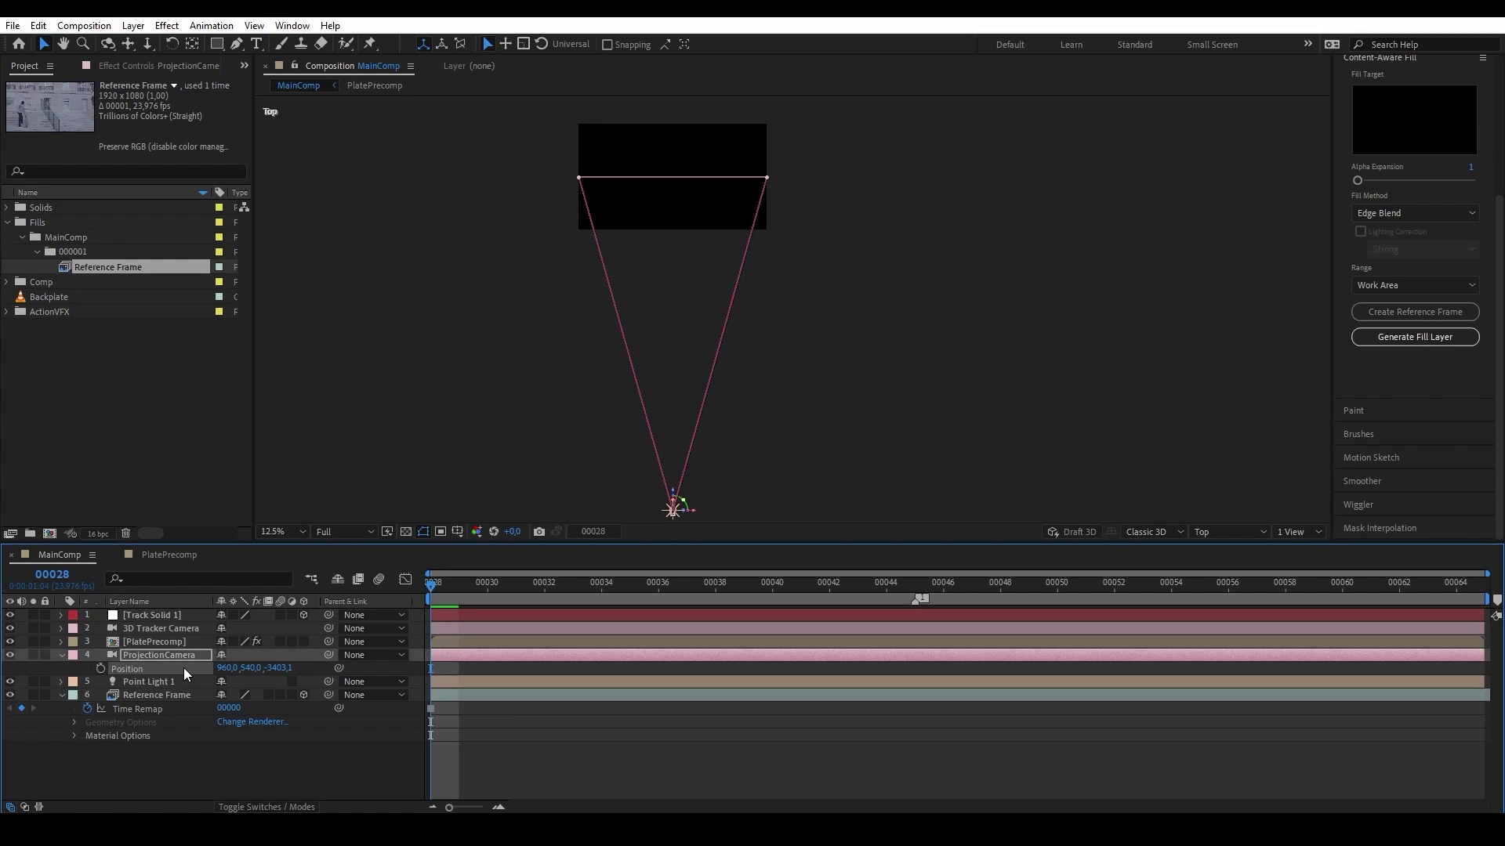
pyautogui.click(165, 695)
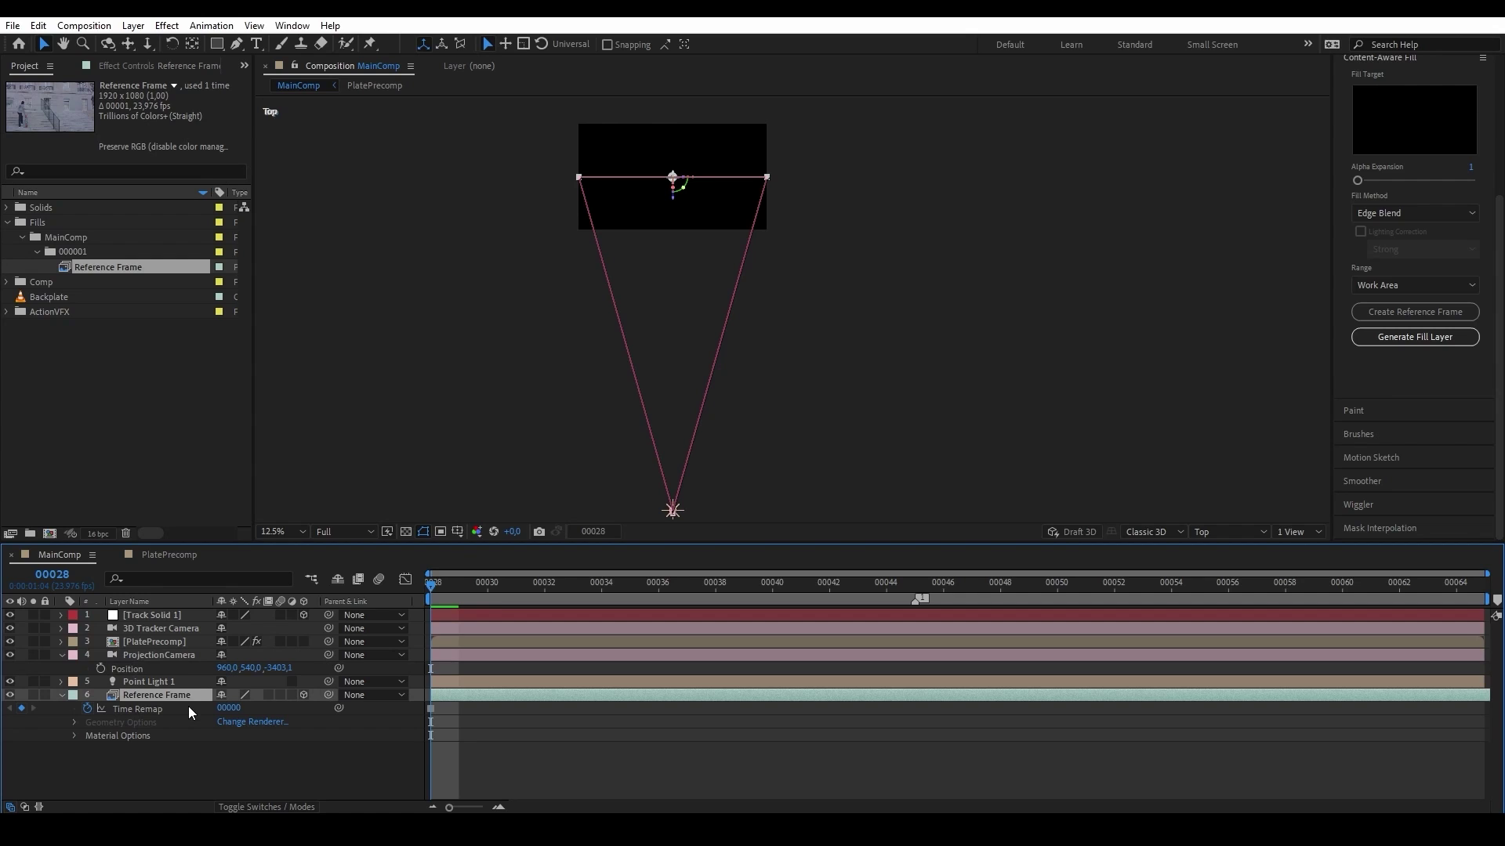
# Step: Move Reference Frame along its Z axis to about -3339, between the point light and the tracked solid
pyautogui.moveTo(588, 426); pyautogui.dragTo(609, 402)
pyautogui.press('.')
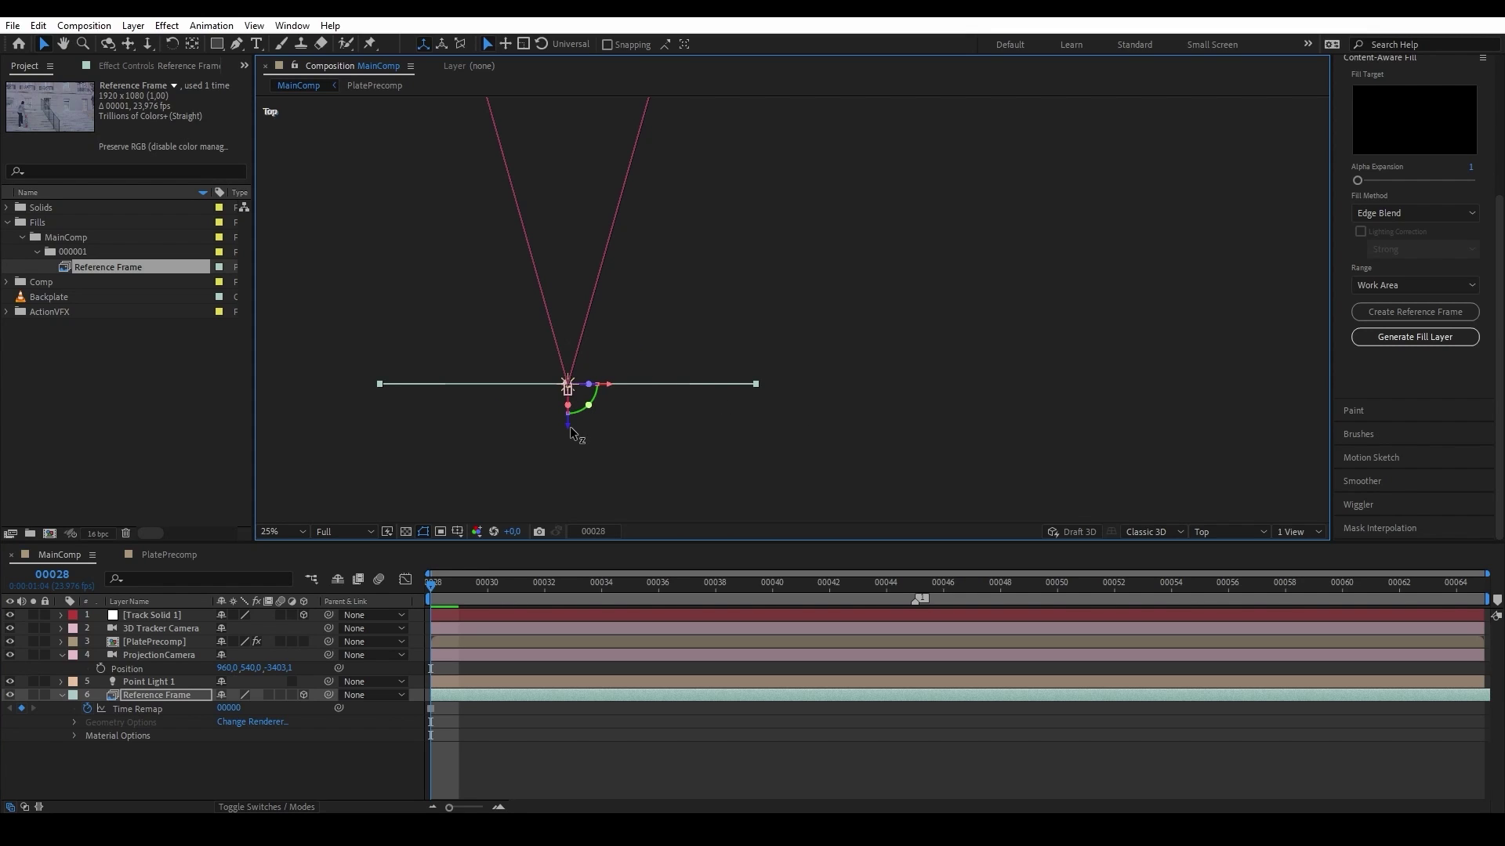
pyautogui.moveTo(570, 431); pyautogui.dragTo(569, 421)
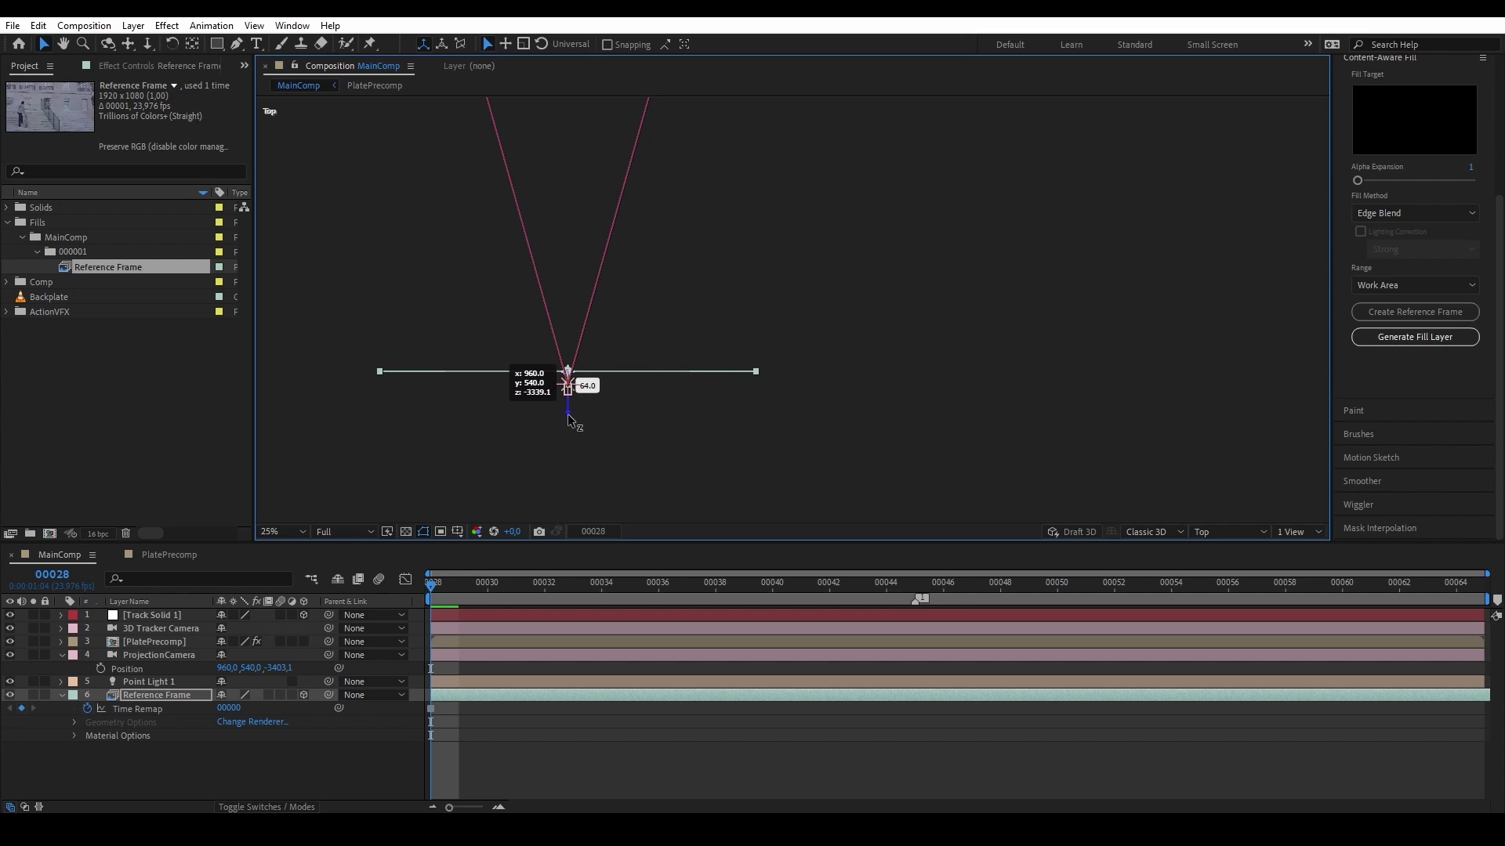
pyautogui.scroll(2, 590, 367)
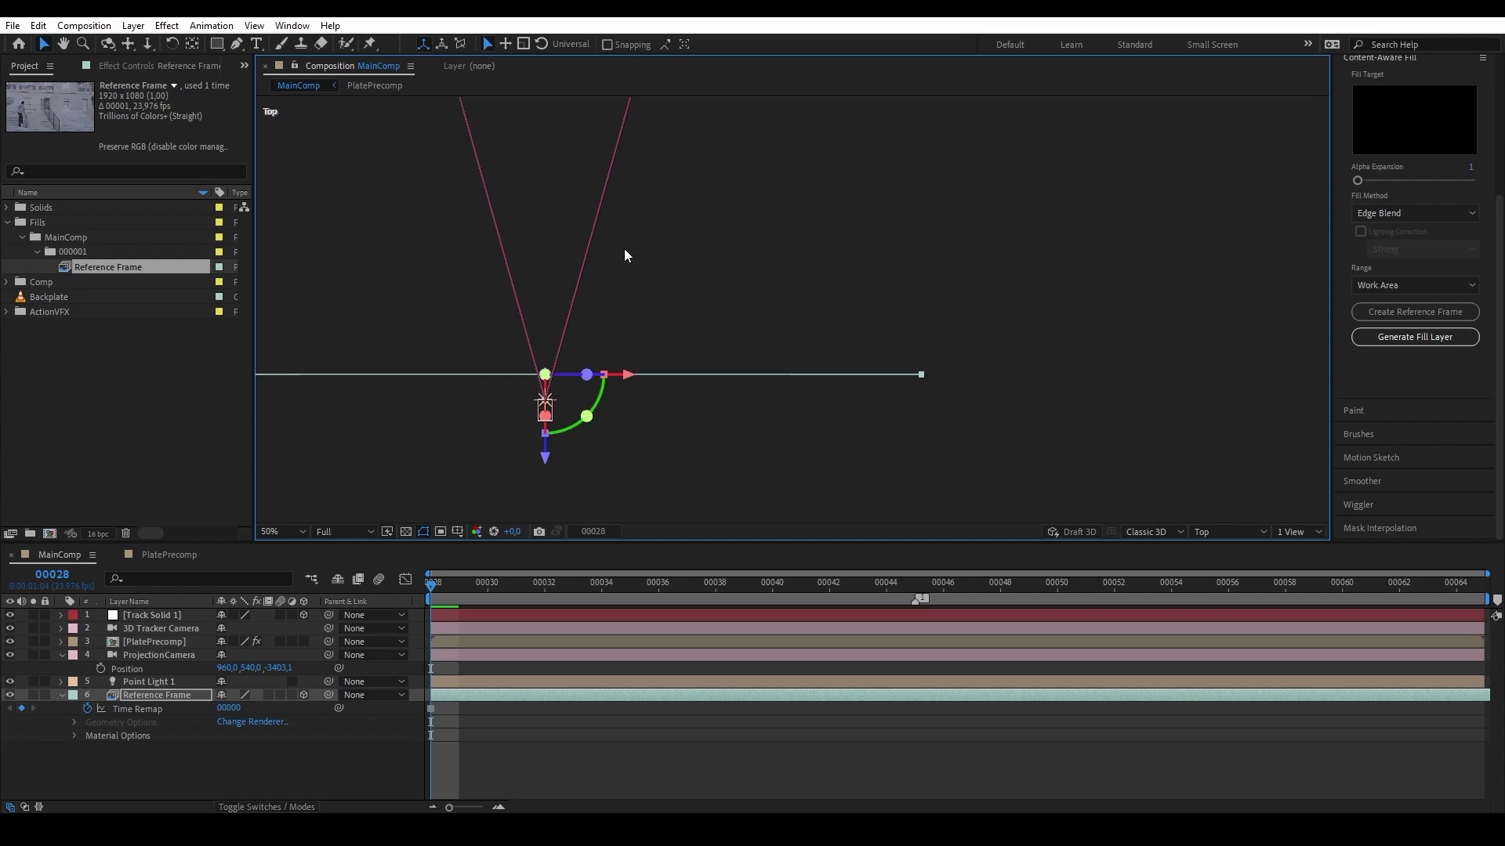
pyautogui.scroll(-4, 763, 275)
pyautogui.moveTo(763, 275); pyautogui.dragTo(722, 408)
pyautogui.scroll(-2, 726, 378)
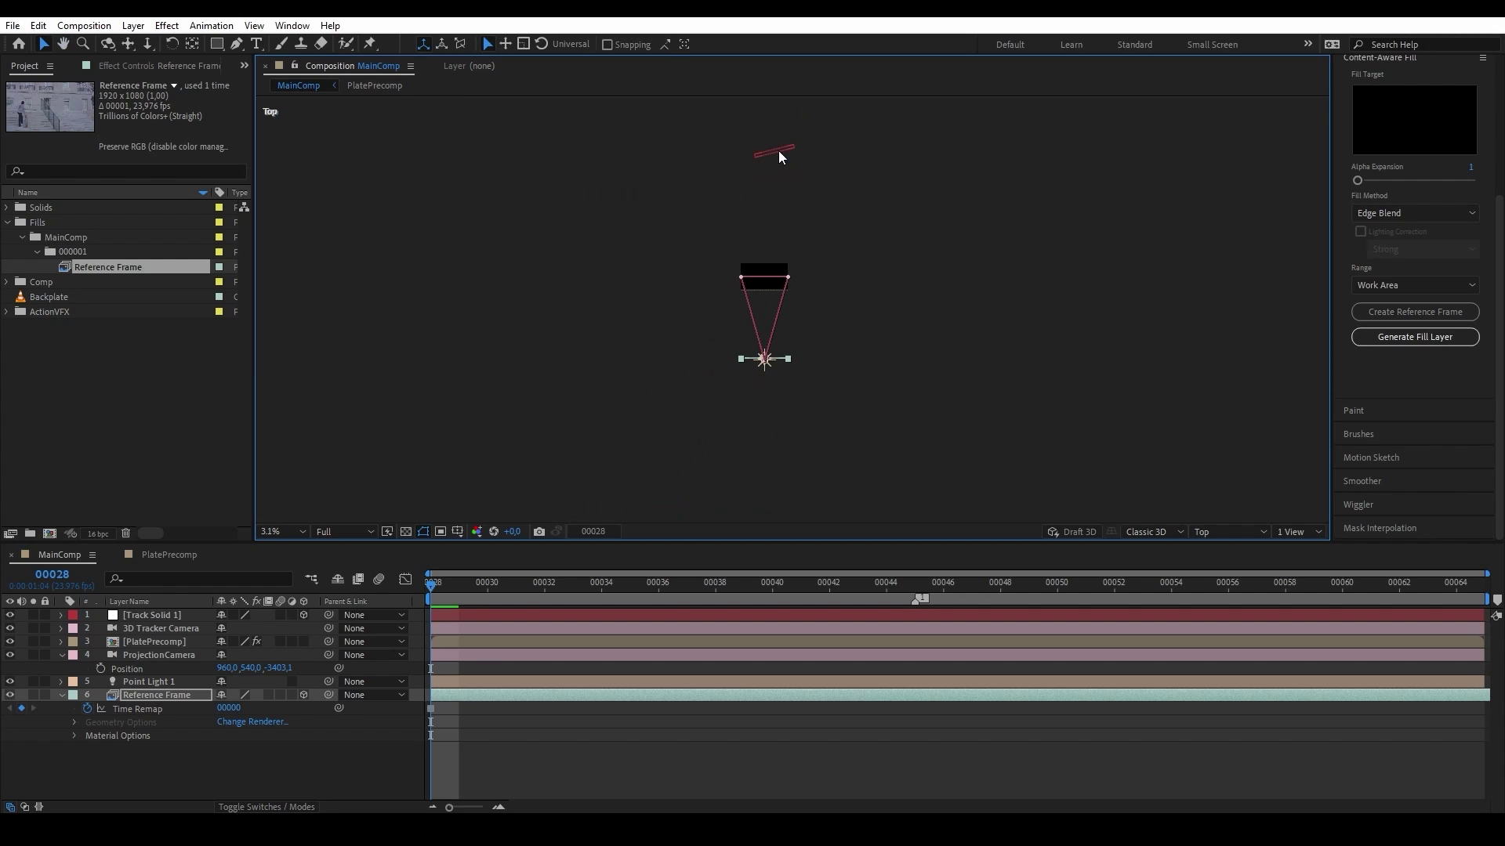
pyautogui.scroll(2, 784, 147)
# Step: Return the composition to the Active Camera view and place Reference Frame at the top of the layer stack
pyautogui.click(1226, 534)
pyautogui.click(1227, 556)
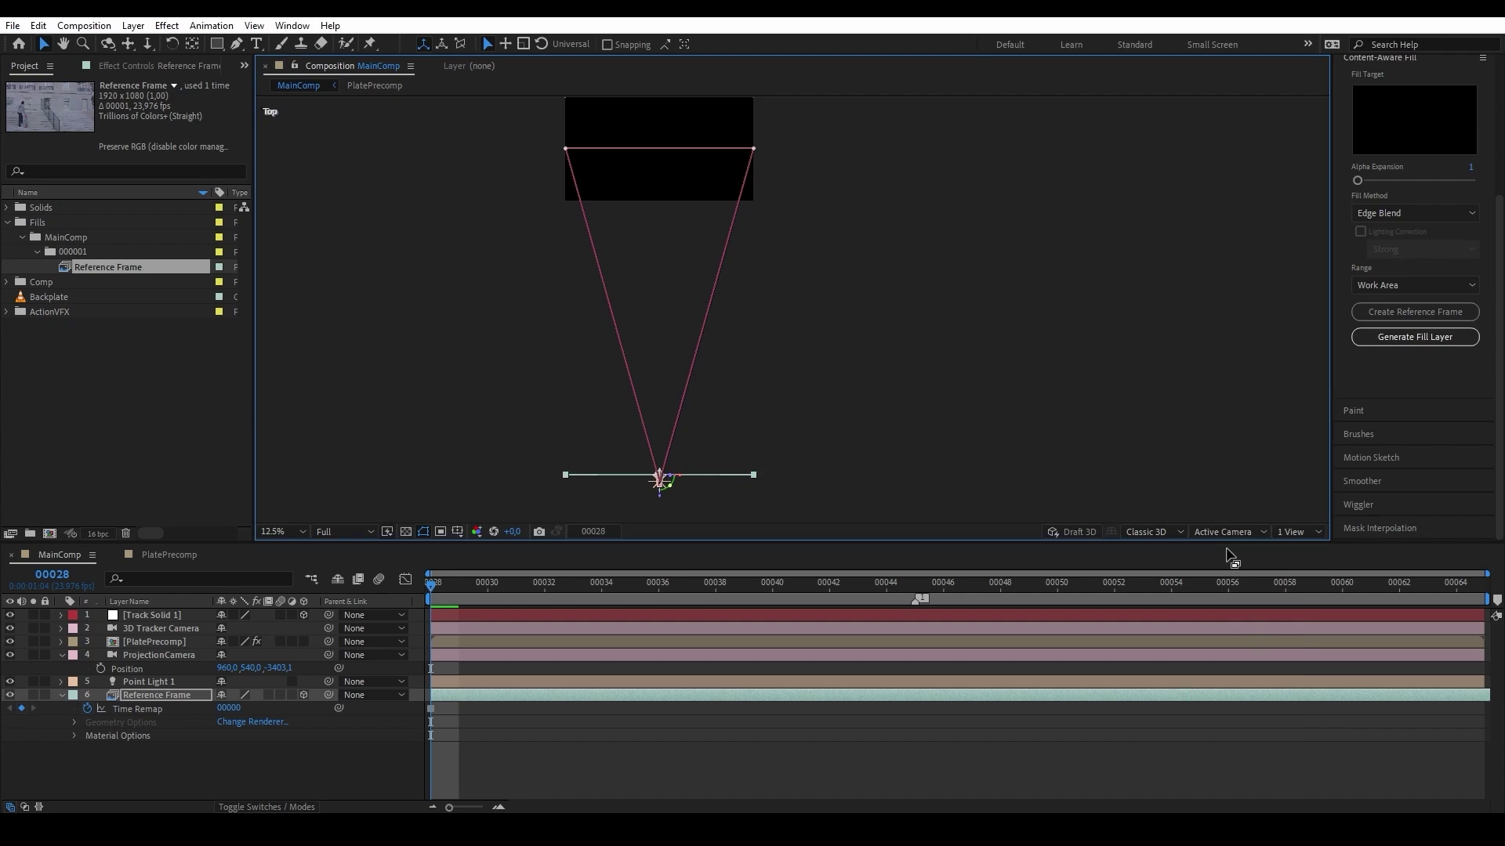
pyautogui.click(153, 700)
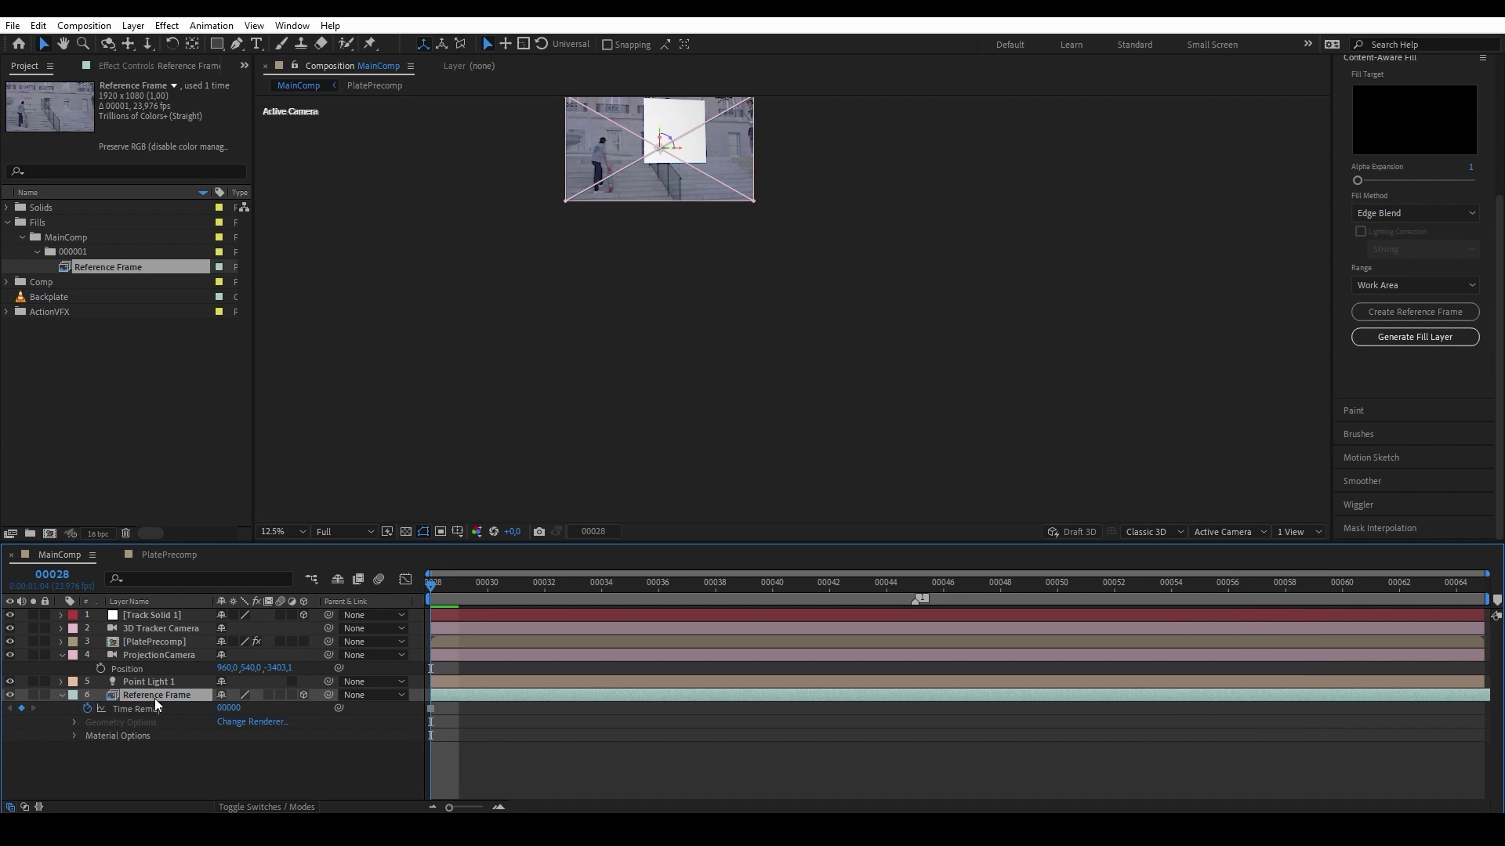
pyautogui.moveTo(165, 704); pyautogui.dragTo(168, 613)
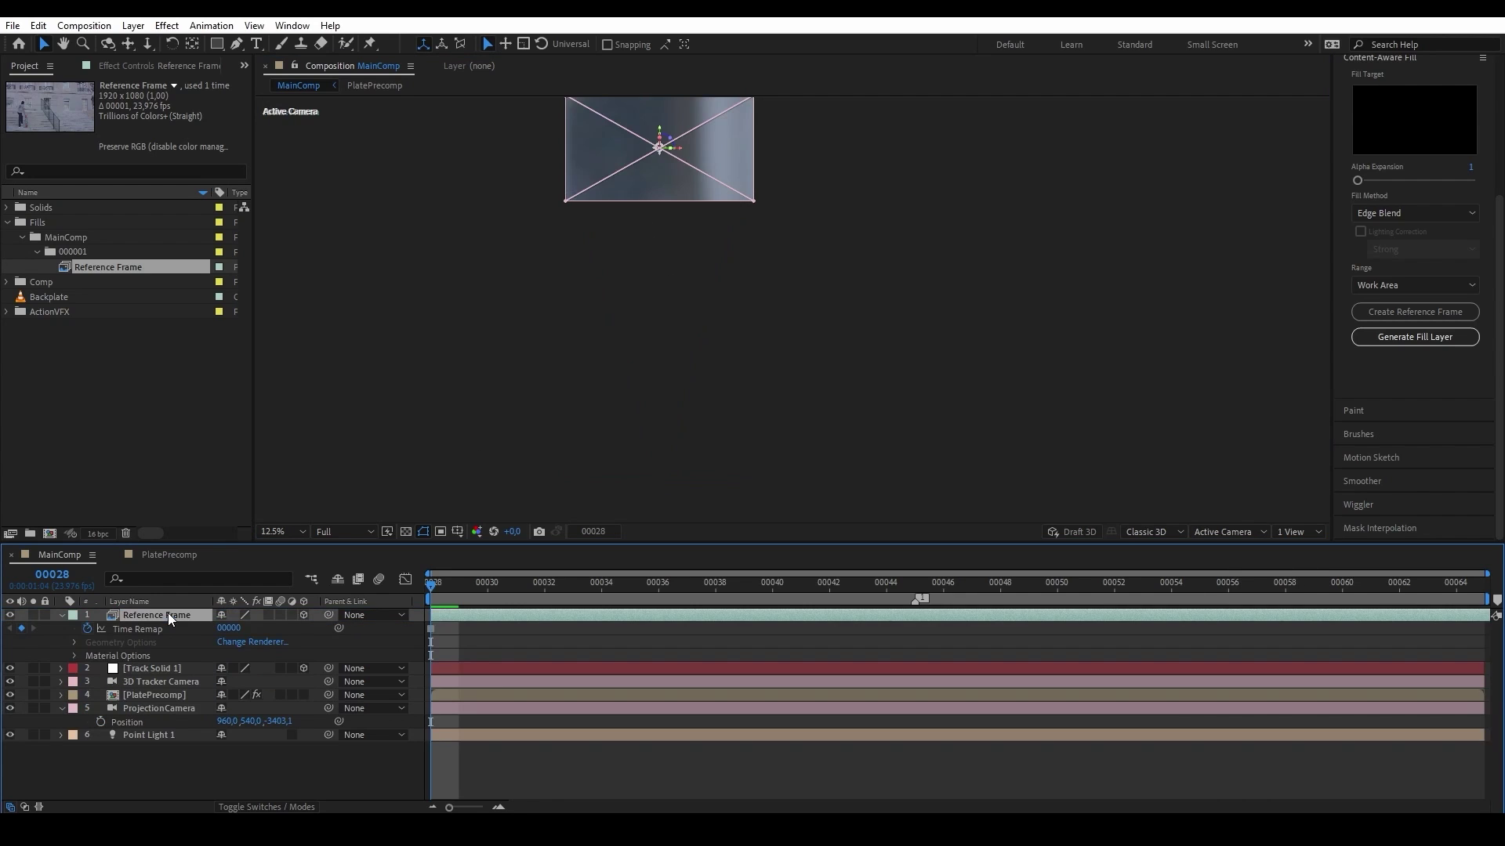
# Step: Scale Reference Frame down to about 1.9% so it exactly fills the camera view, and toggle its visibility to compare with the plate
pyautogui.moveTo(623, 162); pyautogui.dragTo(618, 323)
pyautogui.scroll(1, 538, 370)
pyautogui.moveTo(537, 370); pyautogui.dragTo(662, 437)
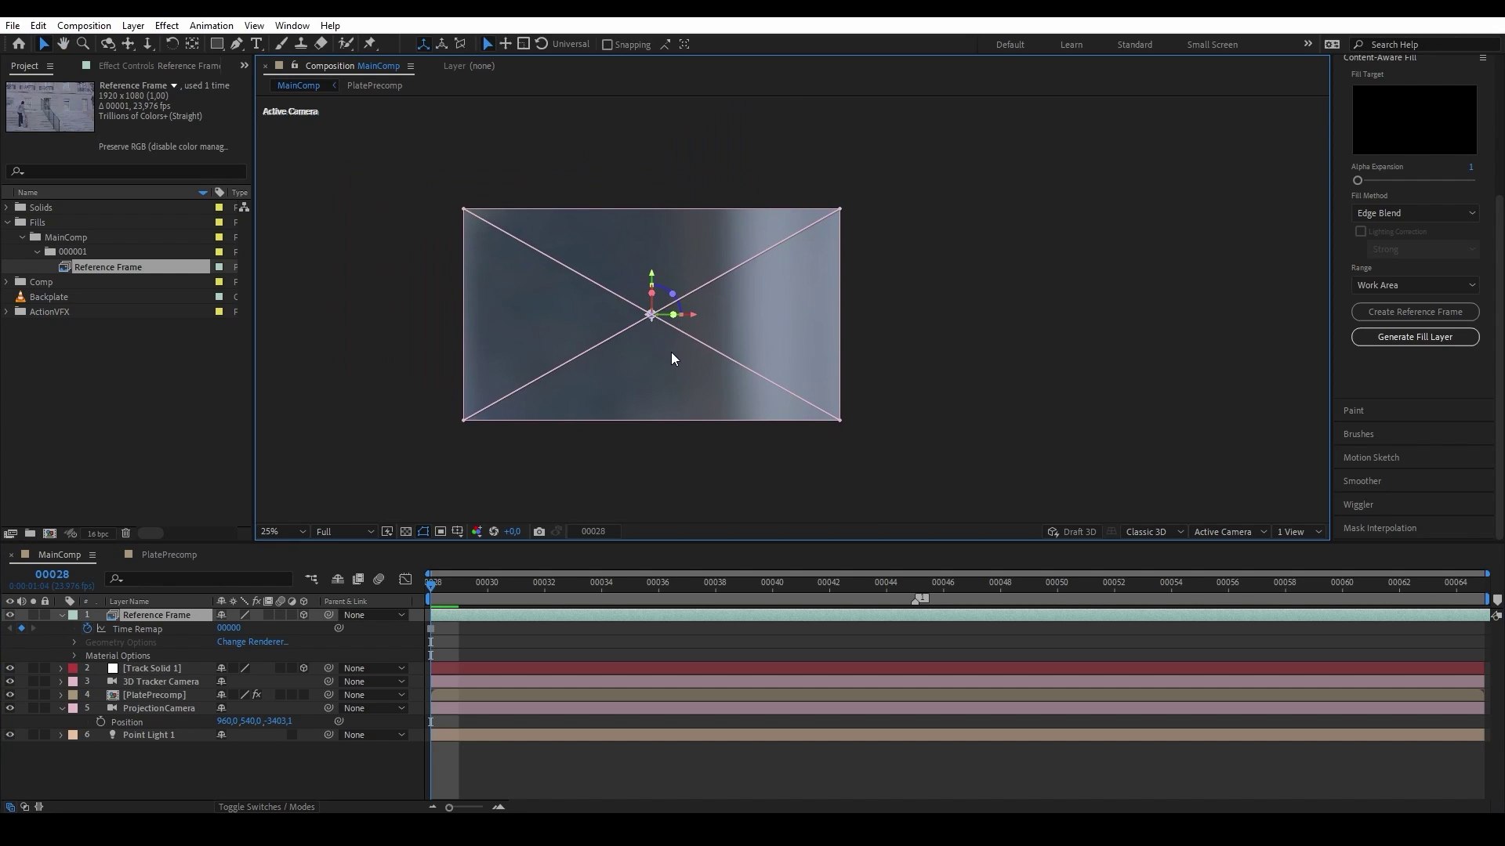
pyautogui.press(',')
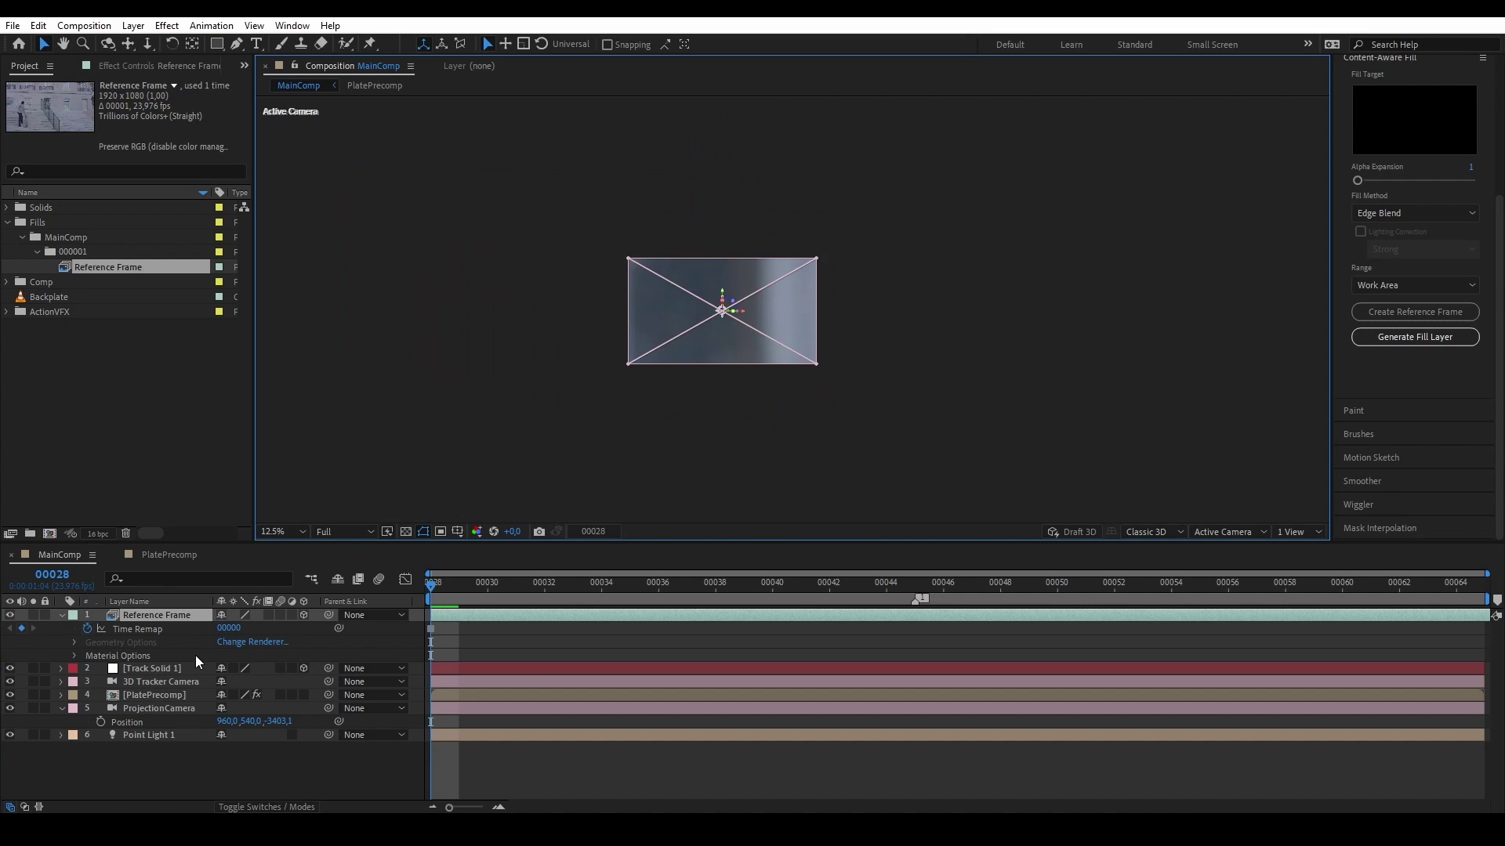
pyautogui.press('s')
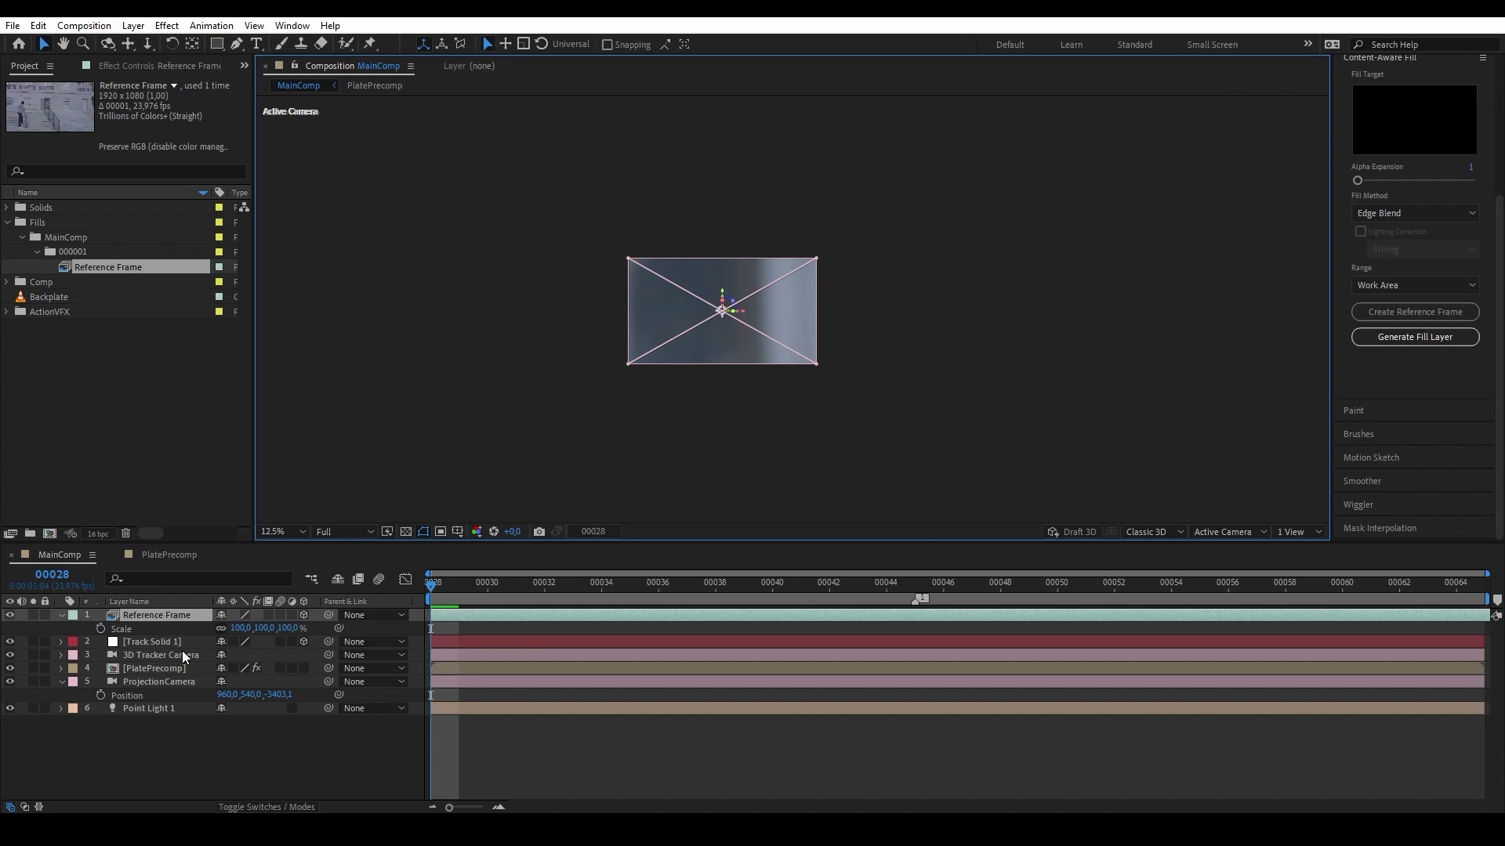
pyautogui.moveTo(295, 632); pyautogui.dragTo(210, 630)
pyautogui.press('.')
pyautogui.moveTo(451, 205); pyautogui.dragTo(463, 213)
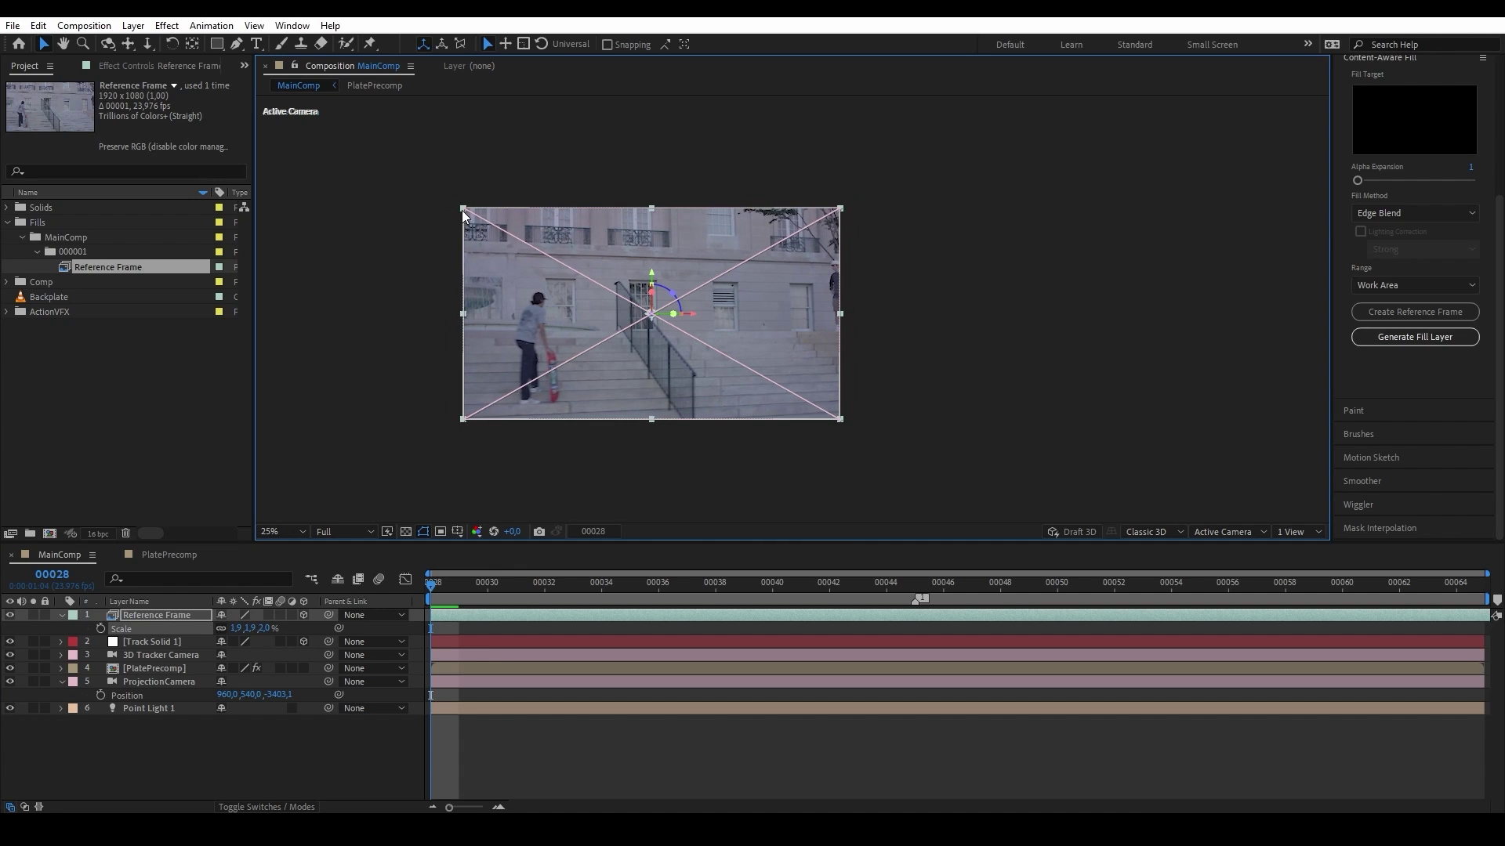
pyautogui.scroll(2, 519, 384)
pyautogui.scroll(-2, 473, 478)
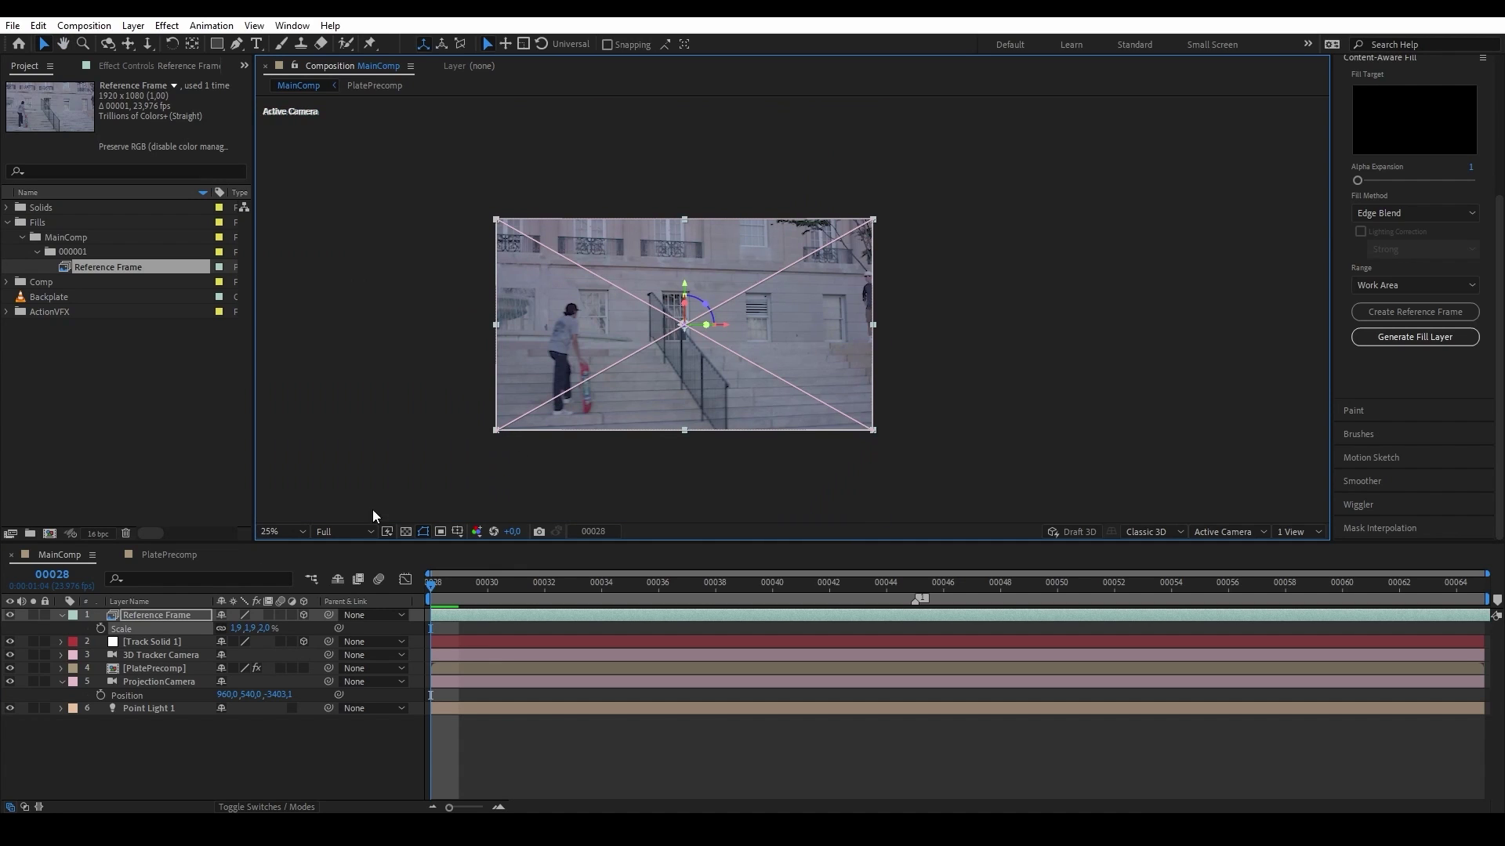
pyautogui.click(10, 615)
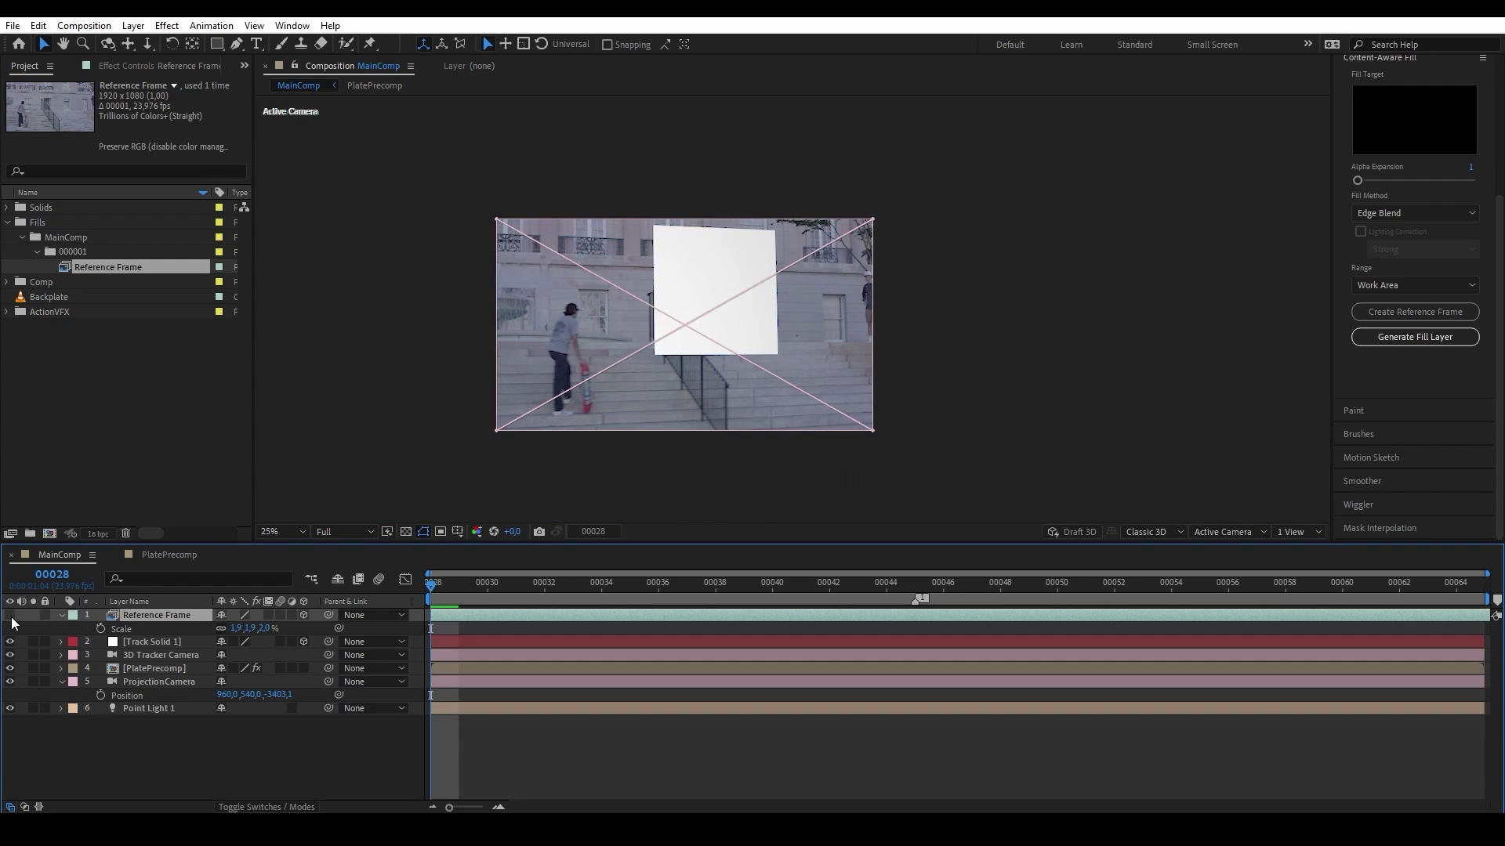
pyautogui.click(11, 615)
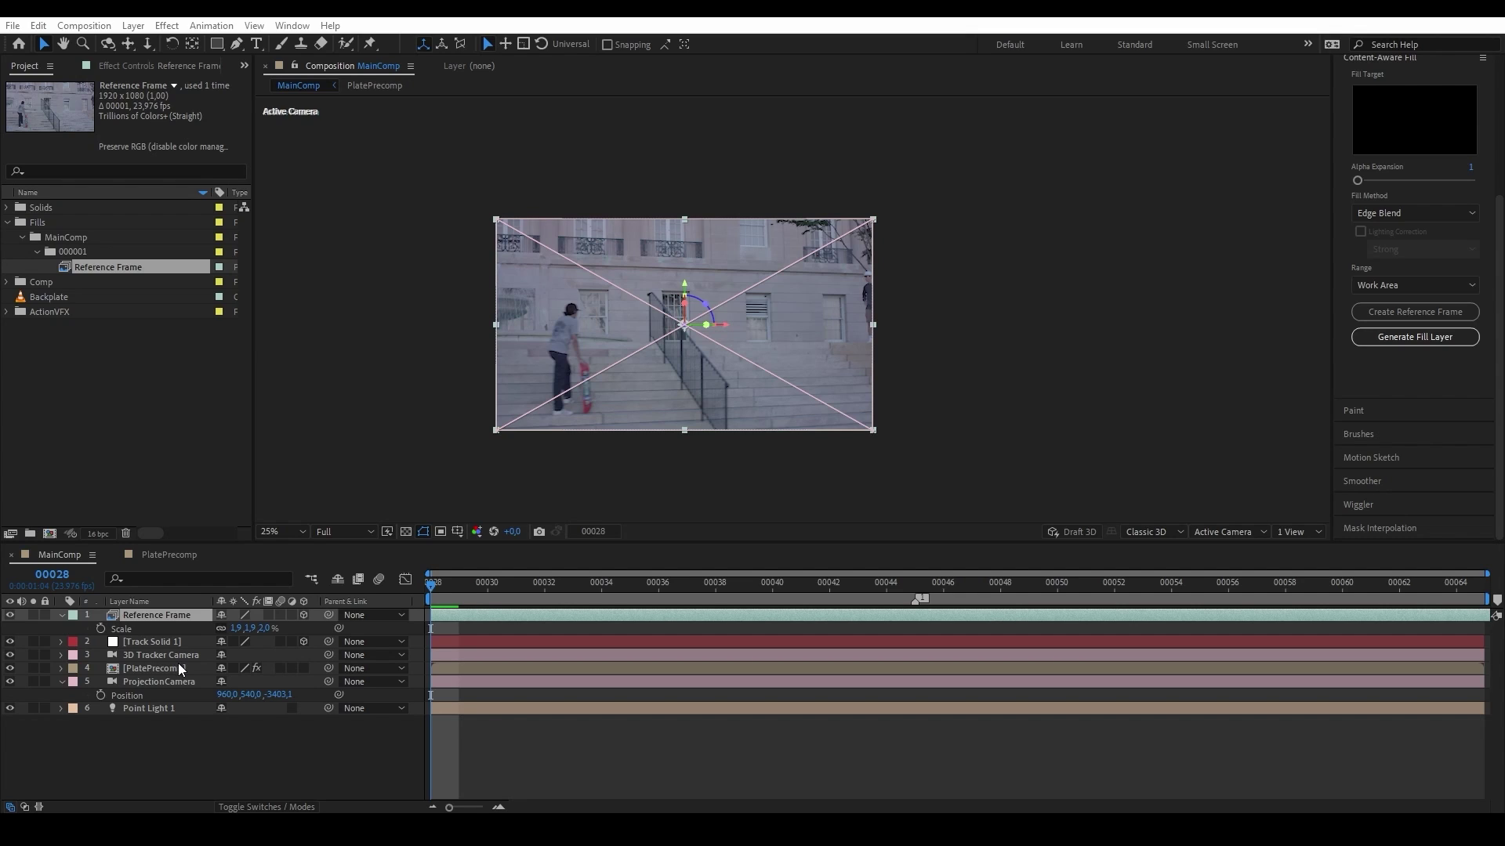
# Step: In Reference Frame's material options, set Casts Shadows to Only and Light Transmission to 100%
pyautogui.click(157, 618)
pyautogui.press('a')
pyautogui.press('a')
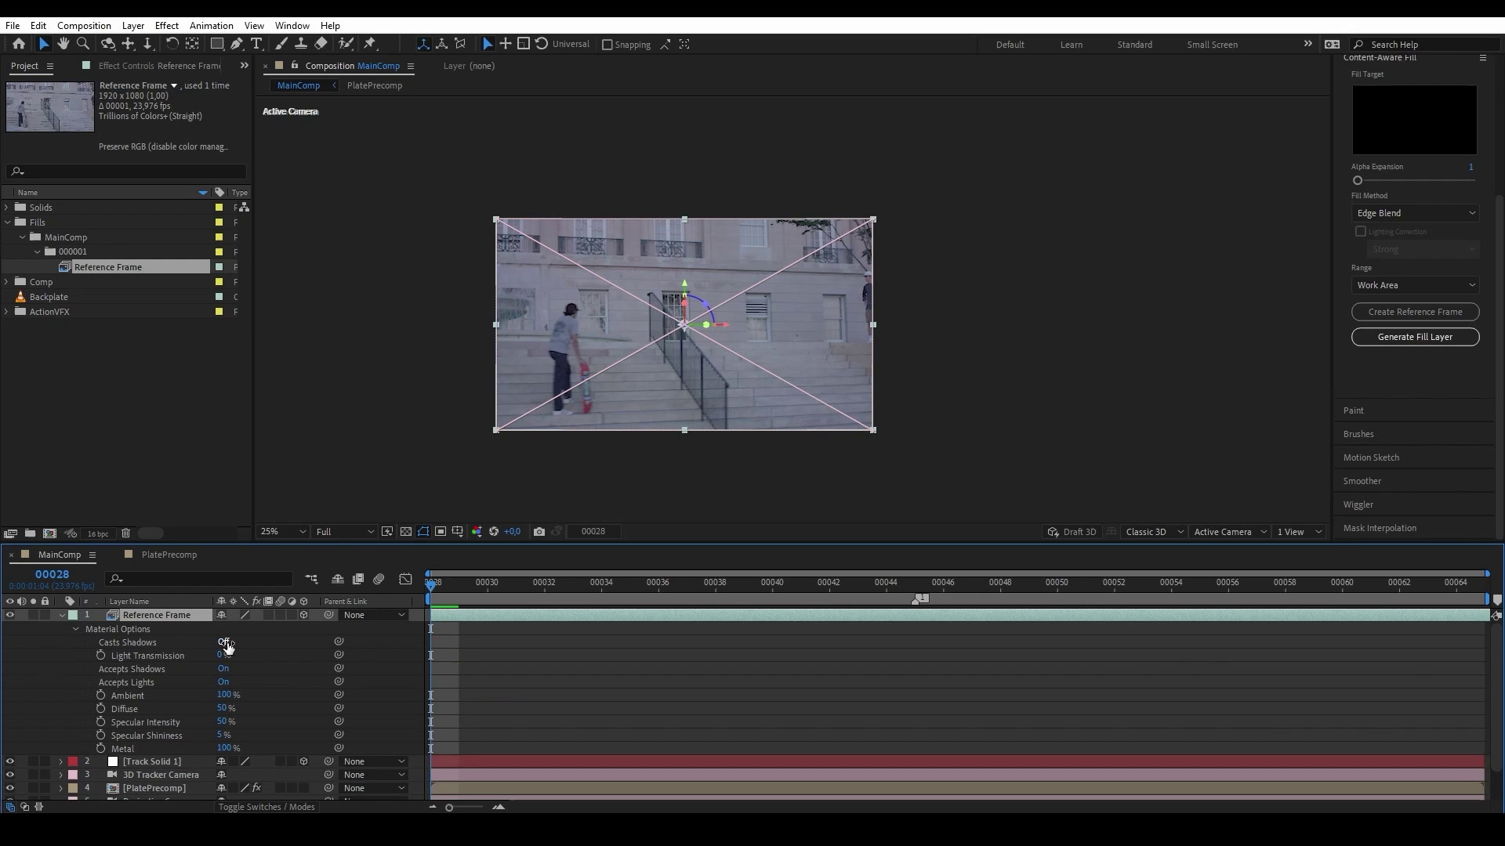
pyautogui.click(225, 642)
pyautogui.click(225, 643)
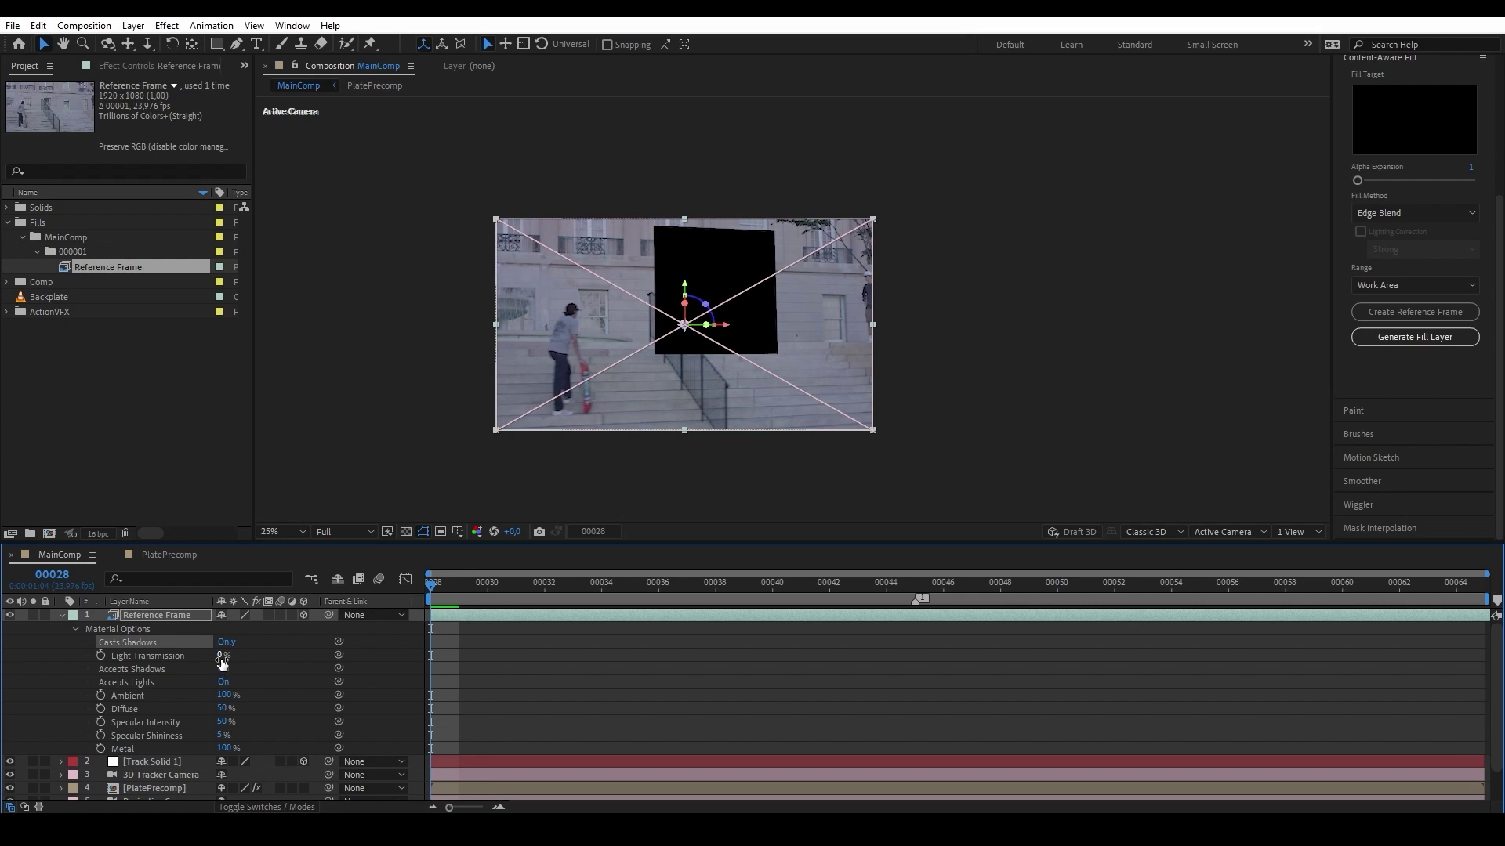
pyautogui.moveTo(222, 656); pyautogui.dragTo(380, 662)
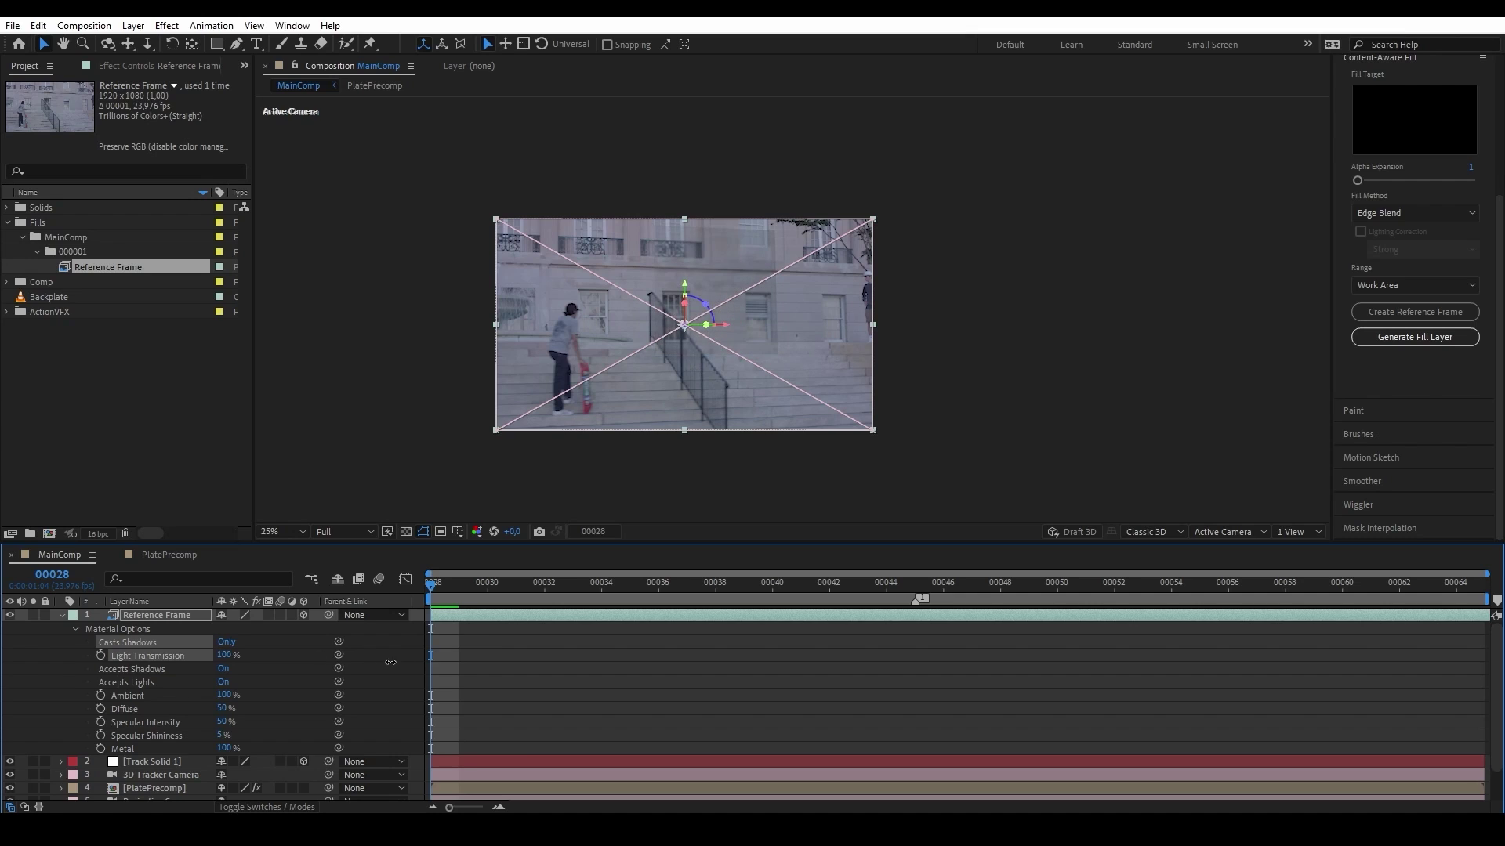
# Step: Collapse Reference Frame's material options and toggle PlatePrecomp's visibility to compare the projected patch with the plate
pyautogui.click(62, 616)
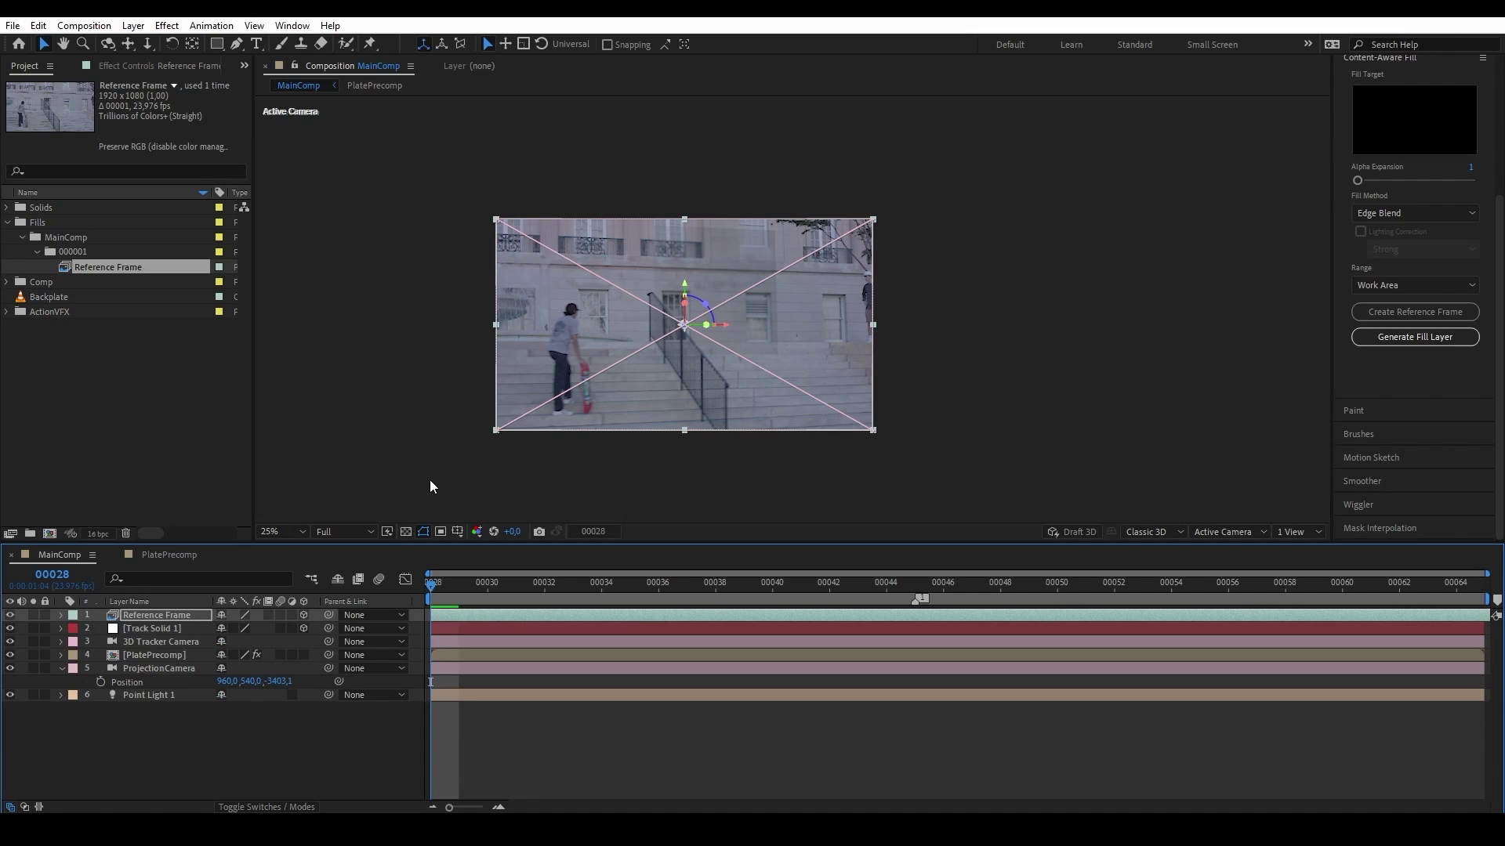
pyautogui.click(10, 656)
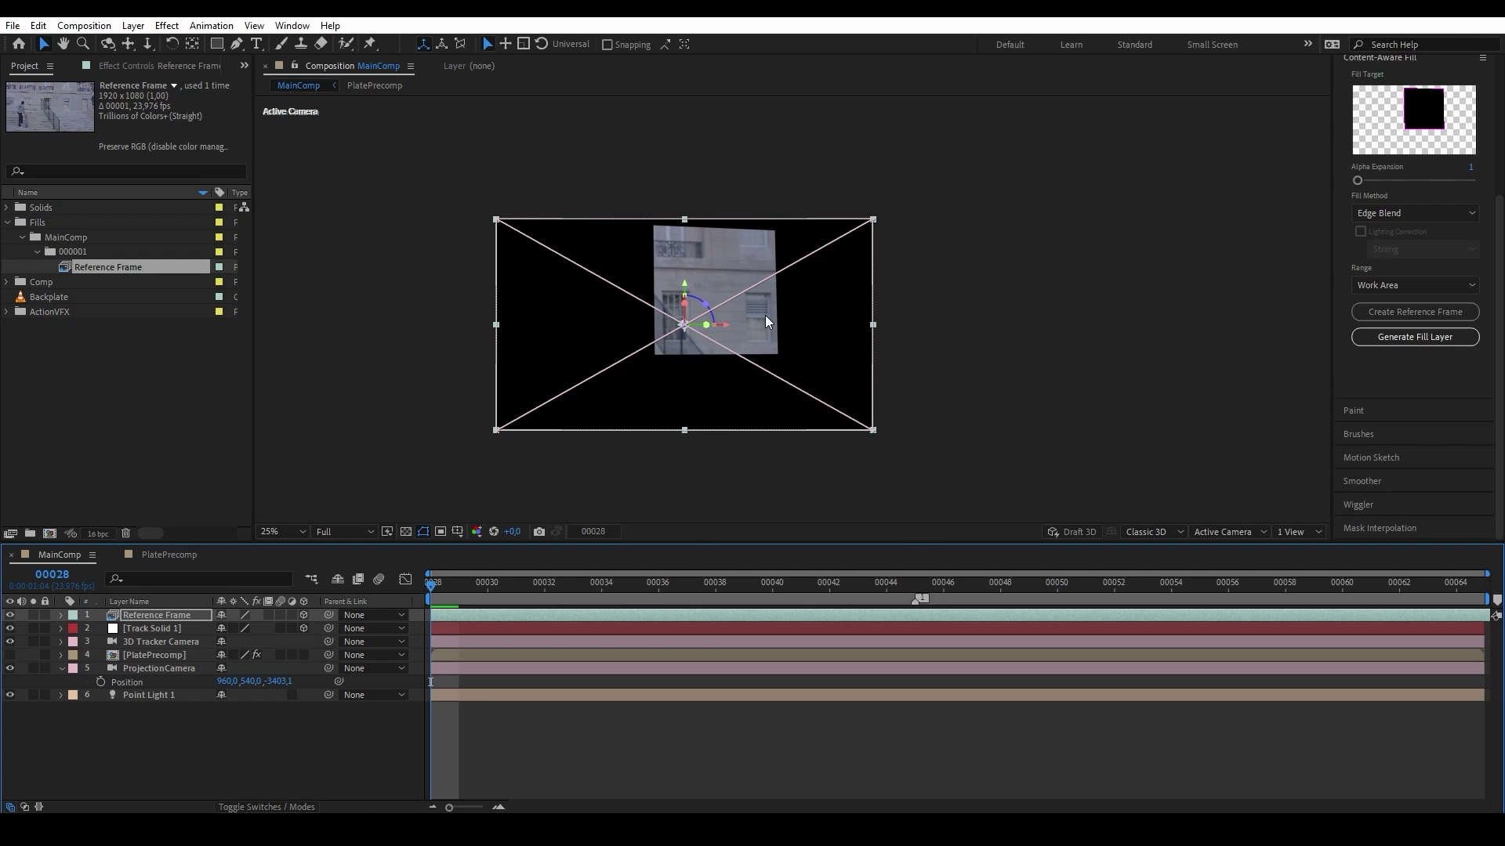
pyautogui.click(149, 655)
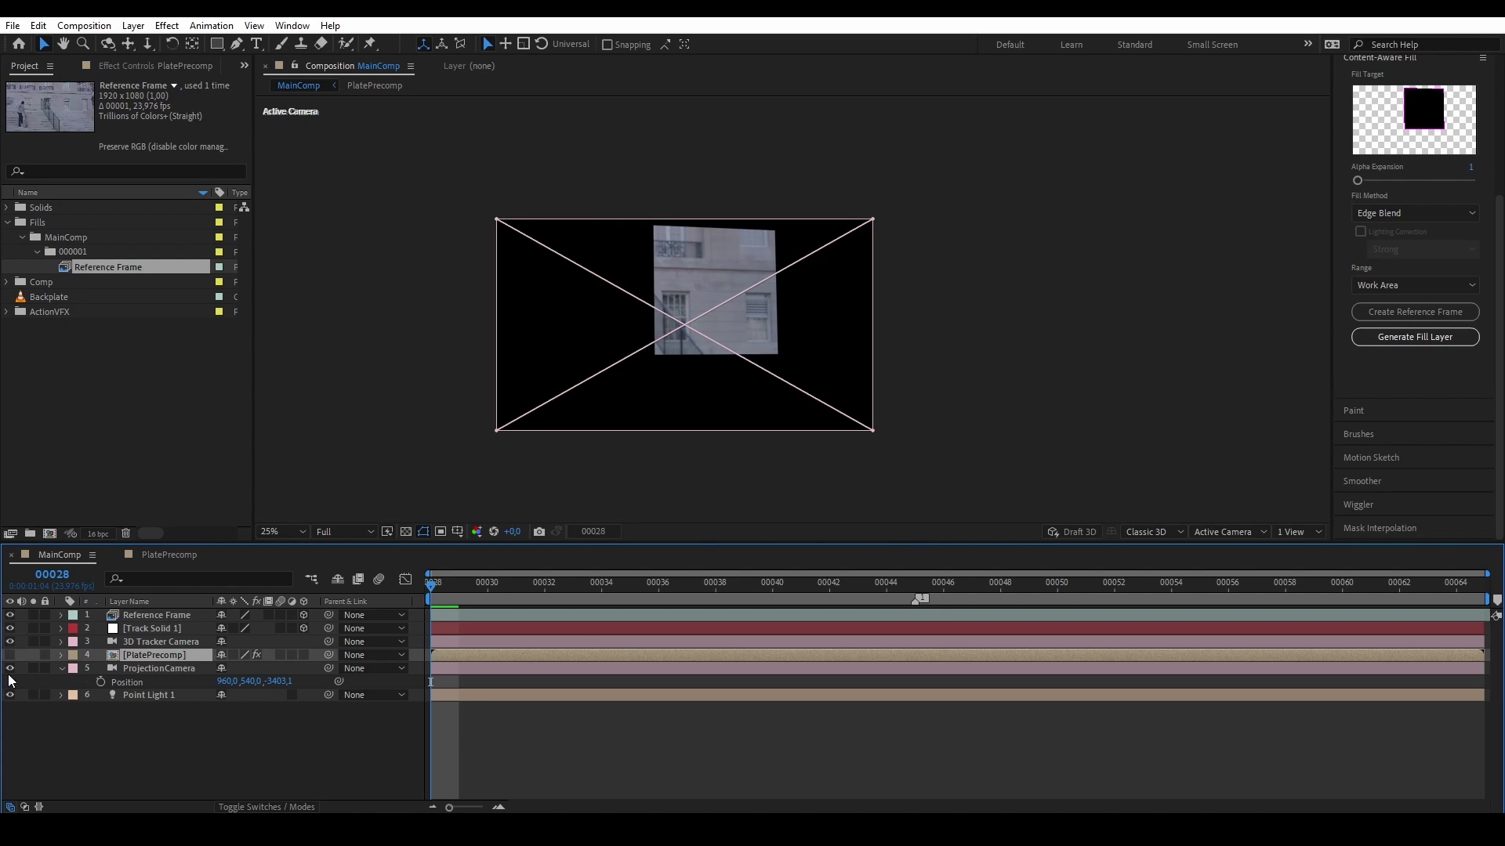
pyautogui.click(11, 656)
pyautogui.scroll(2, 792, 308)
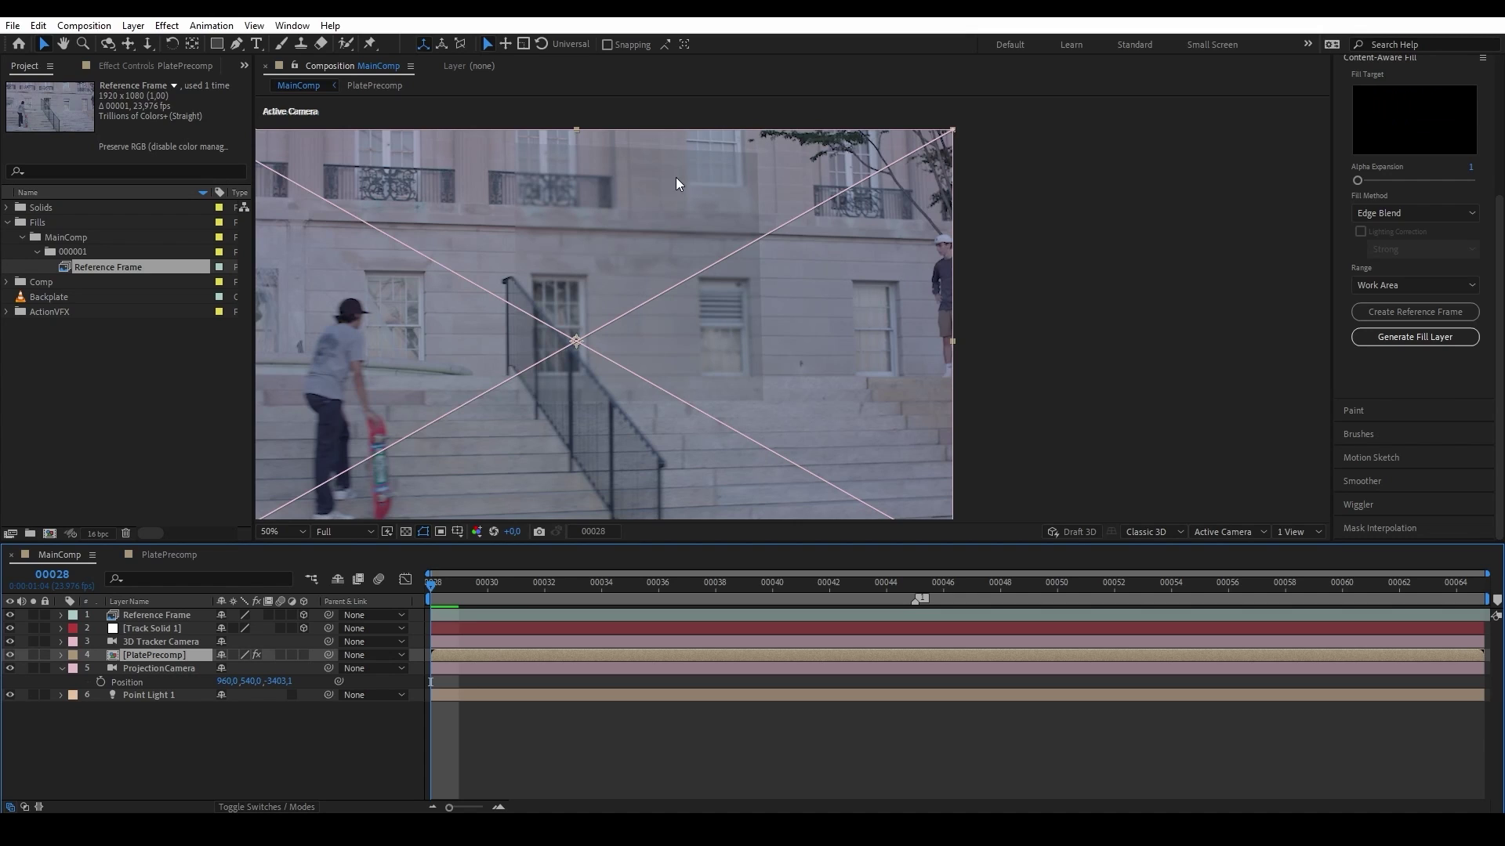
# Step: In Track Solid 1's material options, set both Casts Shadows and Accepts Lights to Off
pyautogui.click(192, 632)
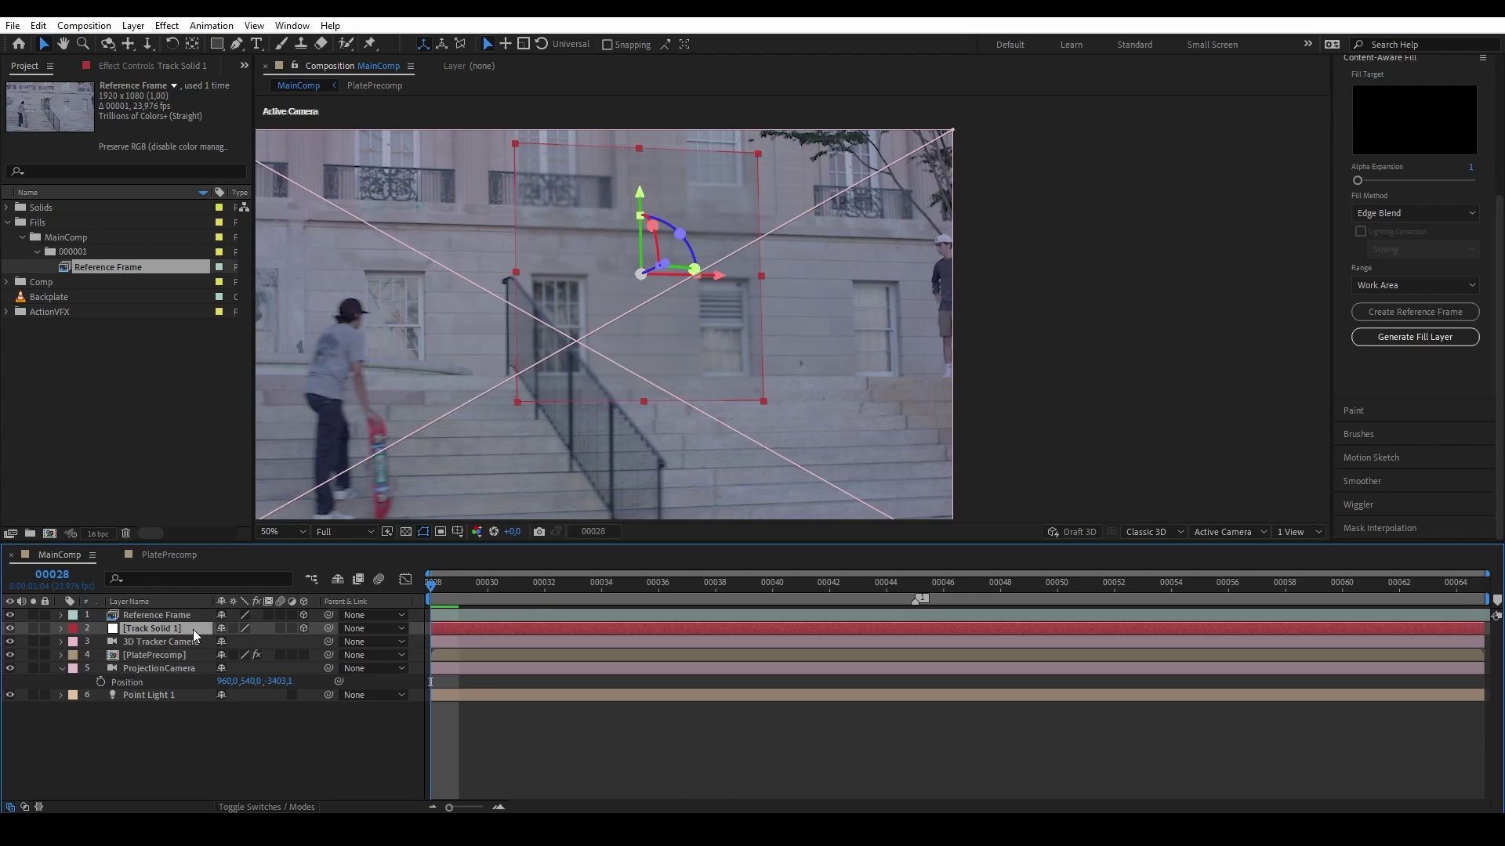
pyautogui.press('a')
pyautogui.press('a')
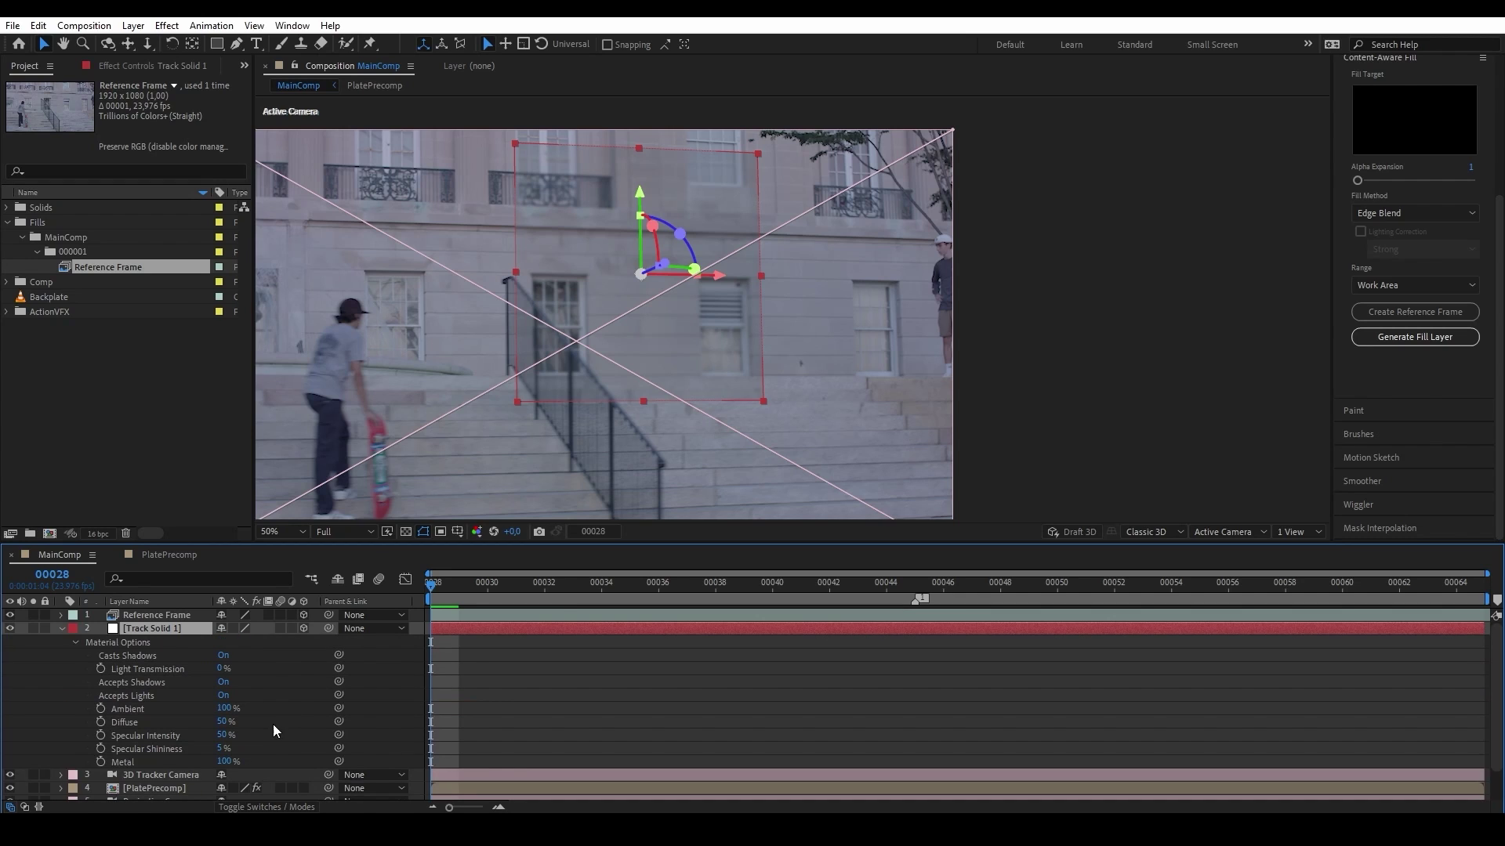
pyautogui.click(224, 655)
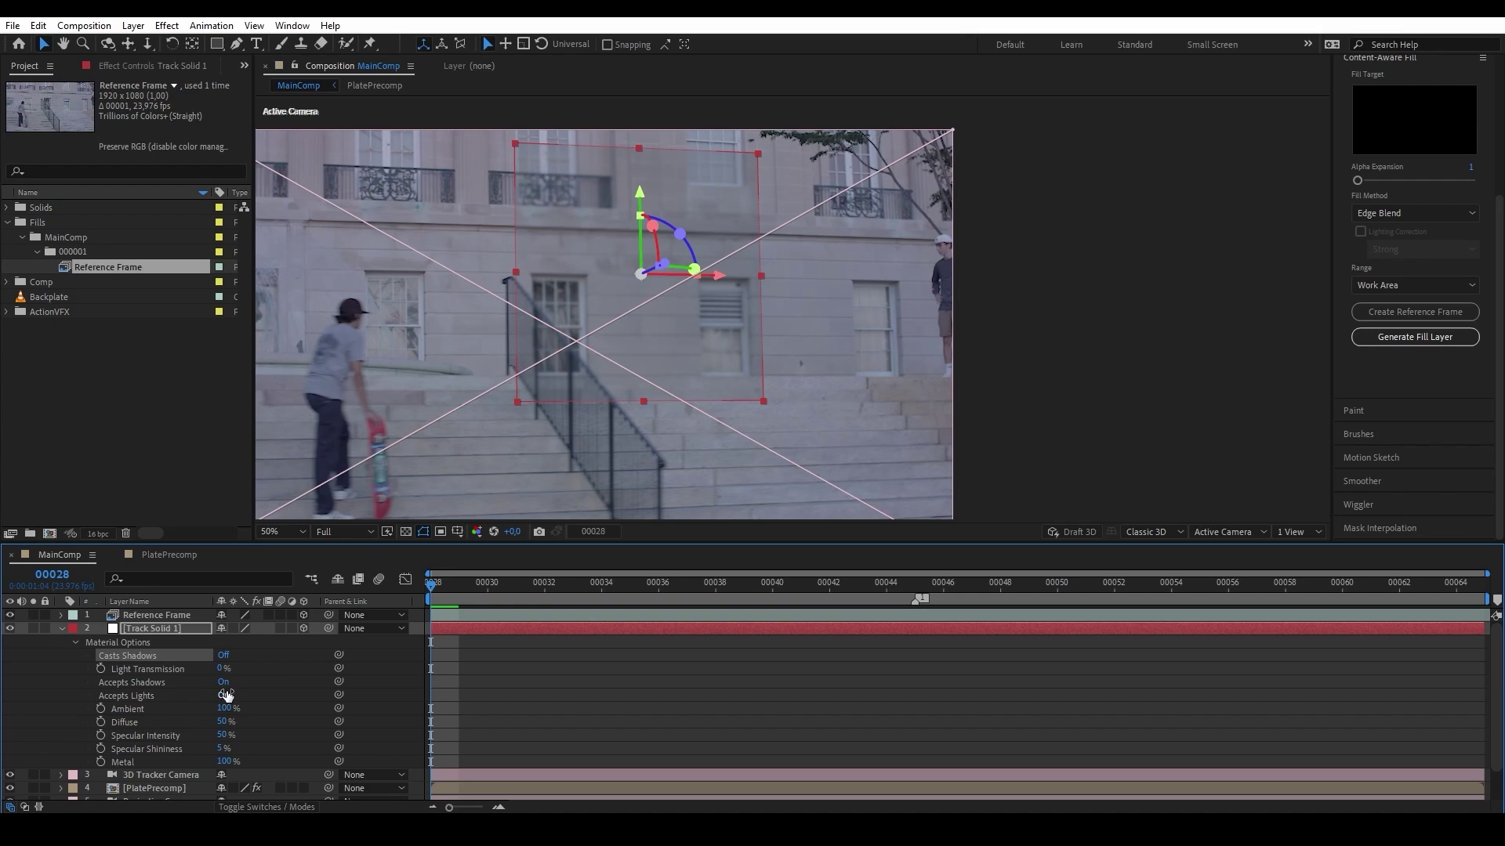
pyautogui.click(225, 696)
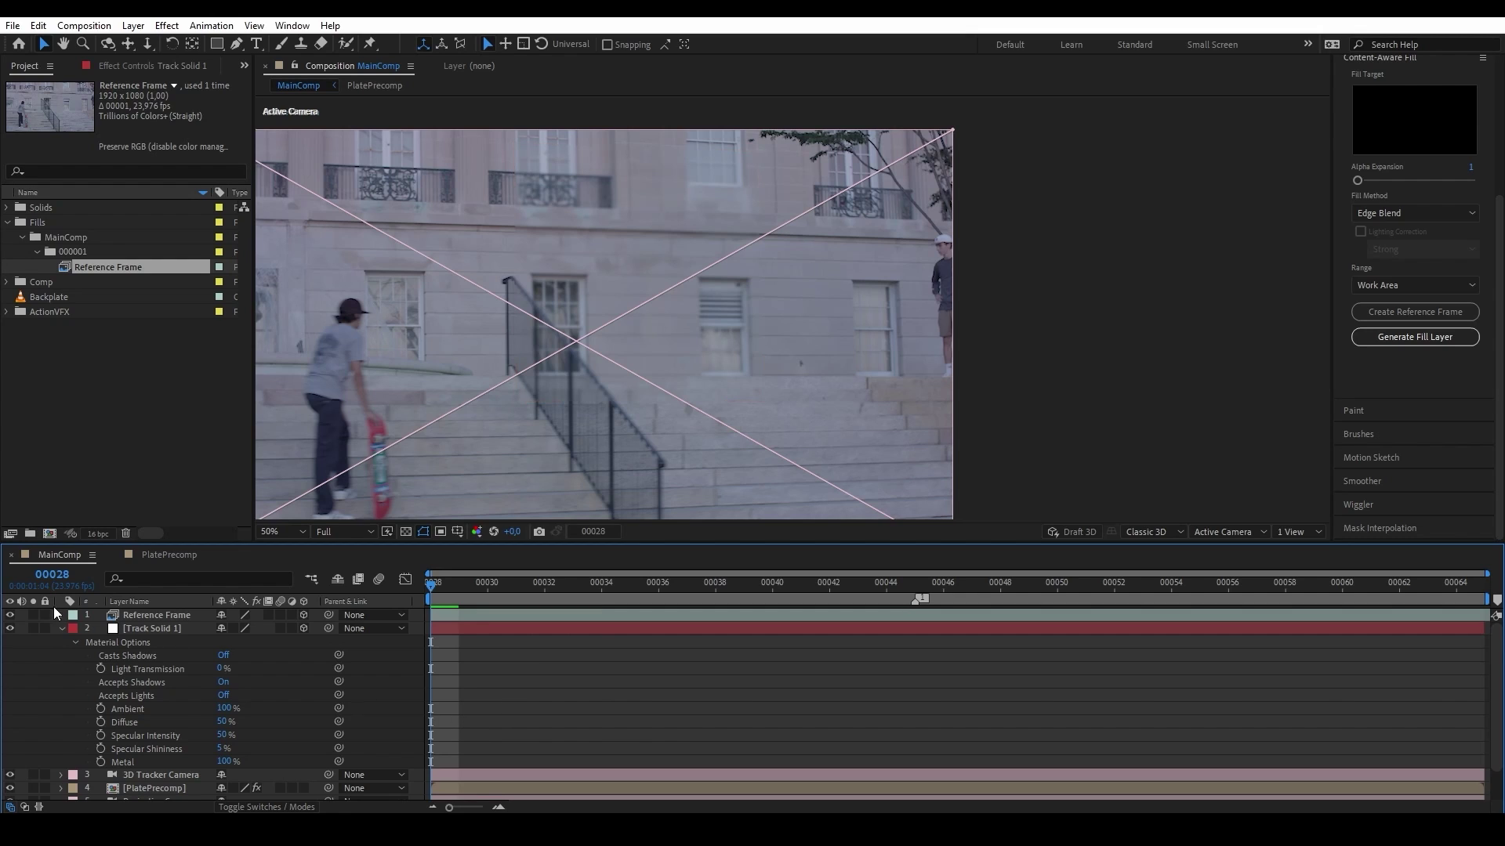
# Step: In MainComp's composition settings, set the Classic 3D renderer's shadow map resolution to 4000
pyautogui.rightClick(60, 561)
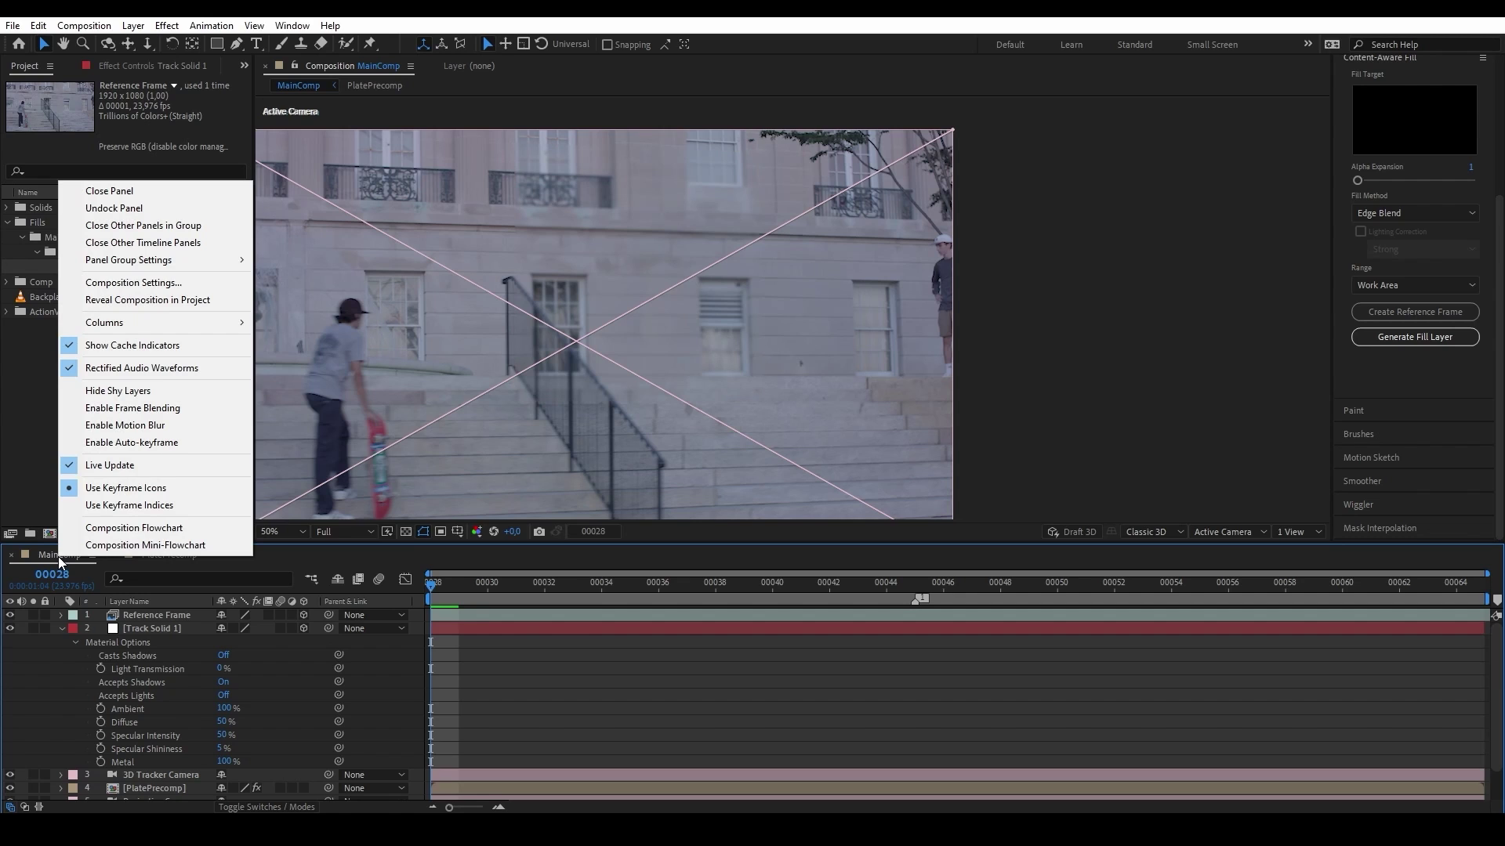
pyautogui.click(169, 283)
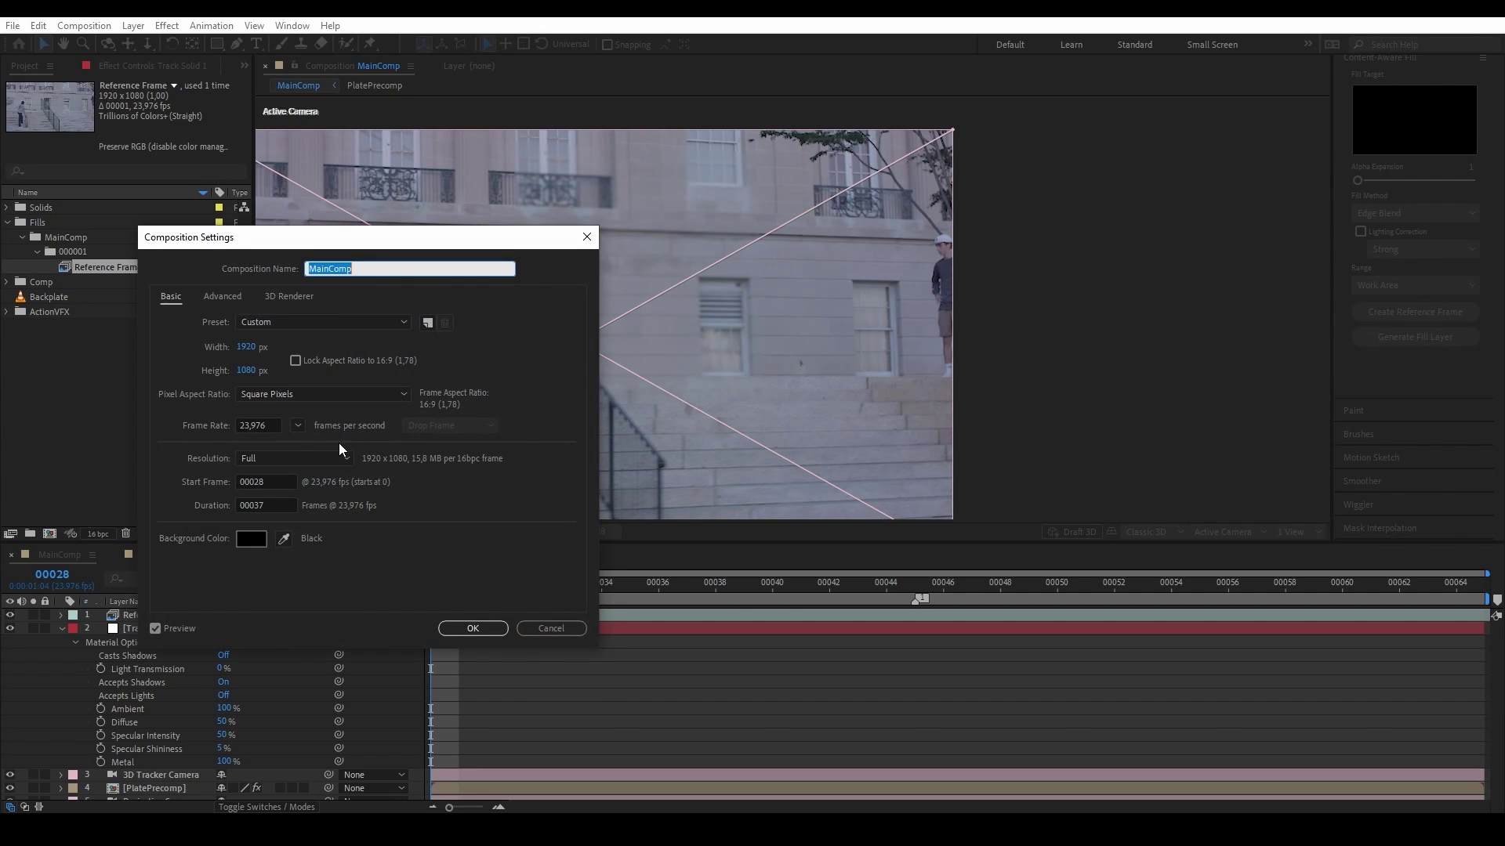
pyautogui.click(285, 296)
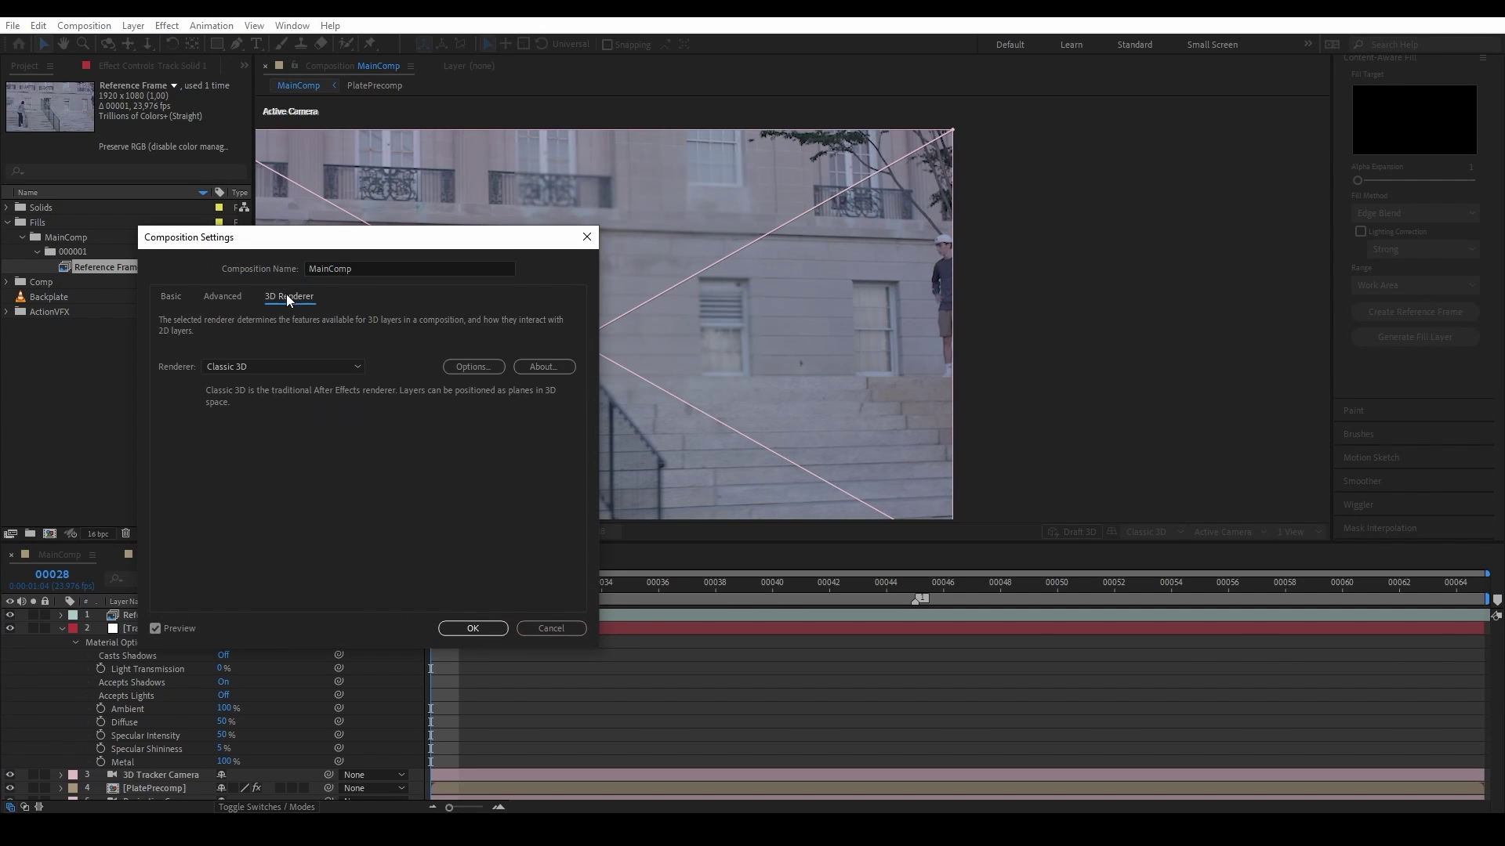
pyautogui.moveTo(374, 246); pyautogui.dragTo(1057, 198)
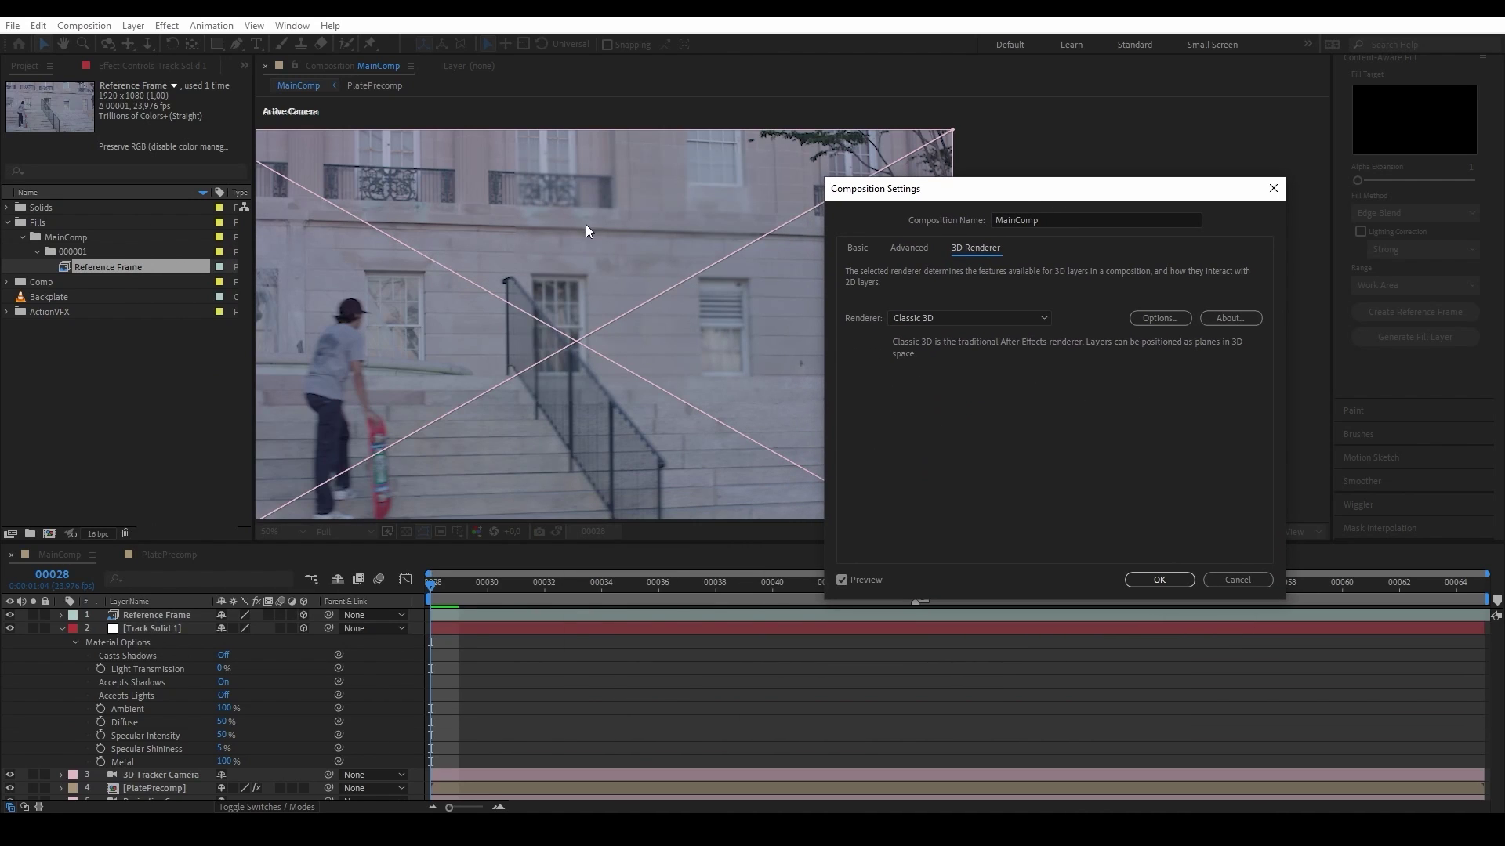
pyautogui.click(1141, 321)
pyautogui.moveTo(382, 404); pyautogui.dragTo(861, 377)
pyautogui.click(893, 400)
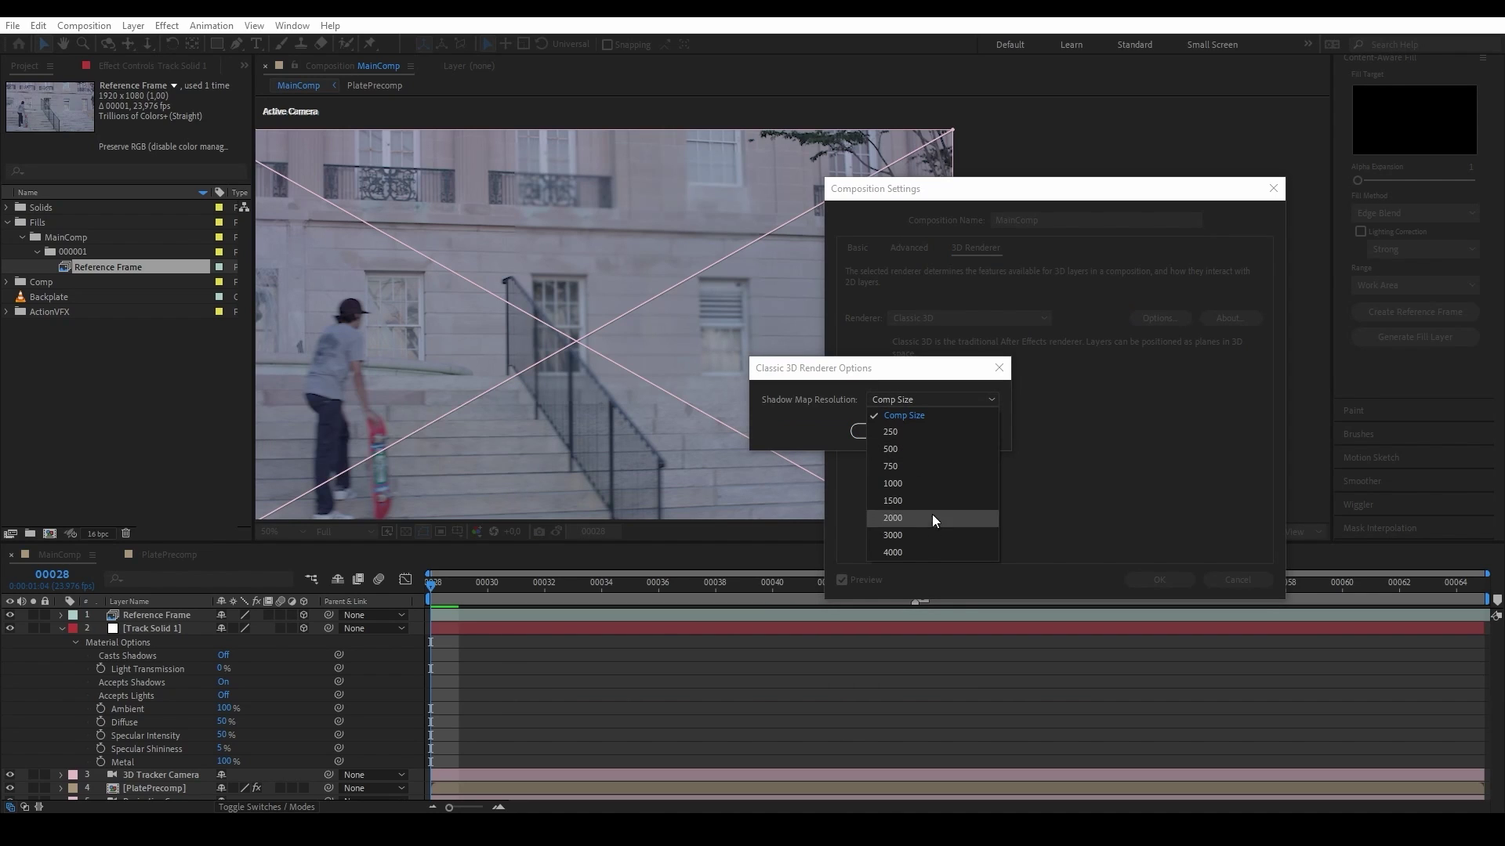
pyautogui.click(920, 553)
pyautogui.click(872, 431)
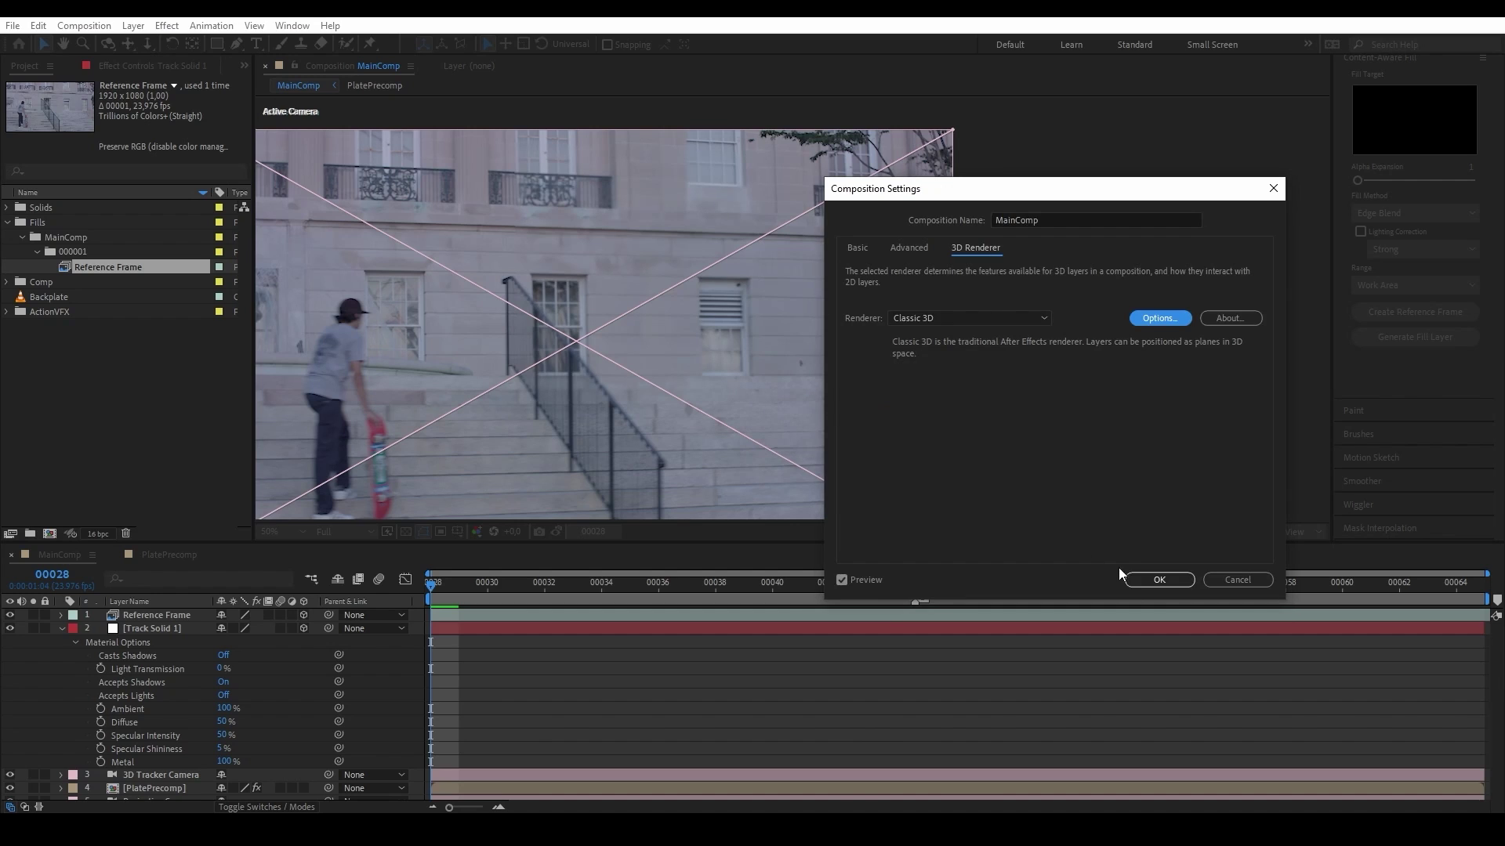
pyautogui.click(1159, 580)
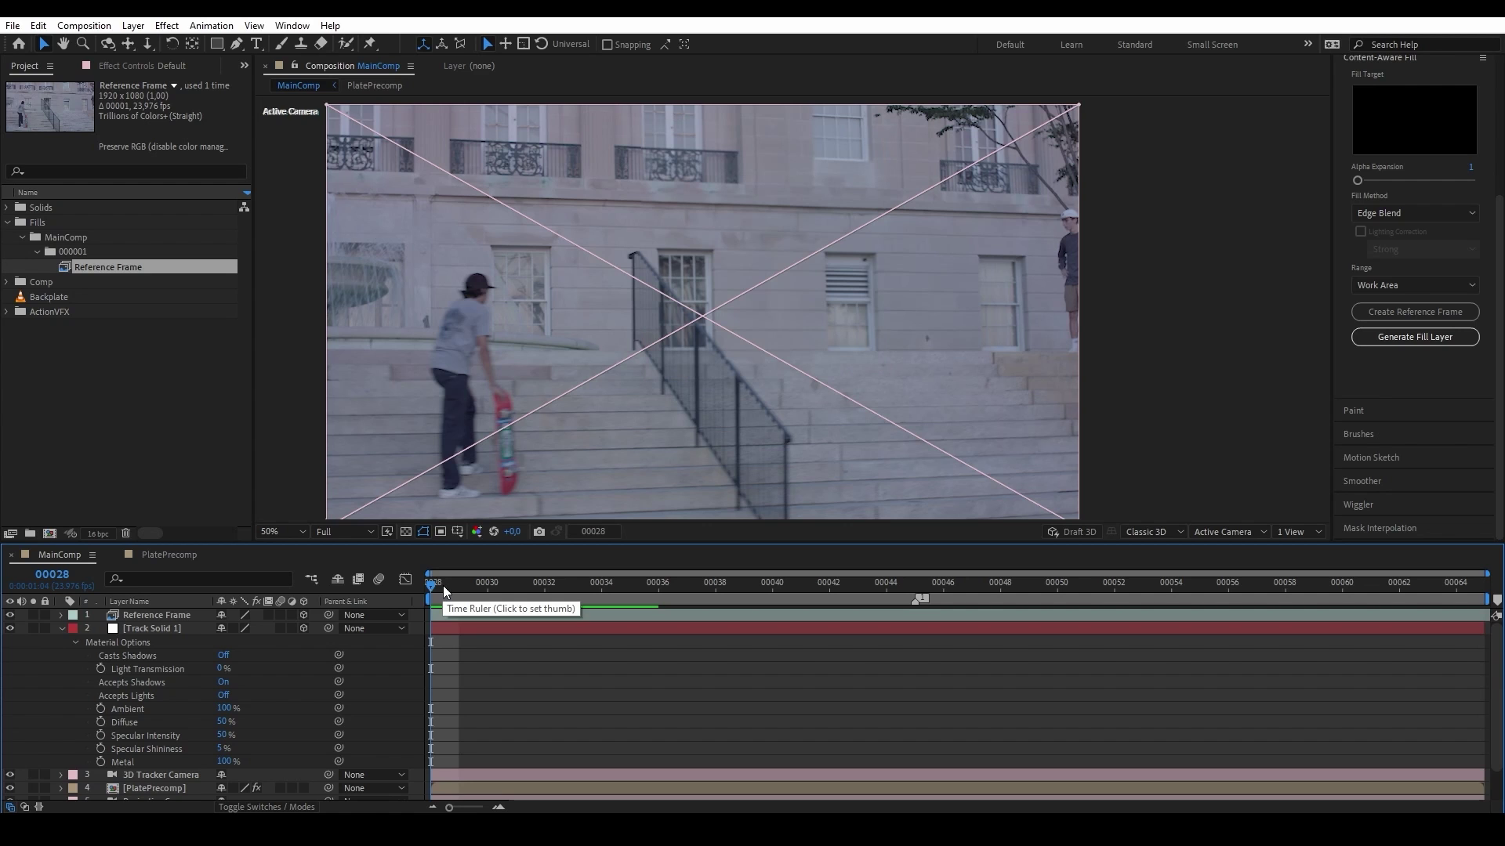
# Step: Scrub between frames 28 and 29 to examine how the projected patch fits the moving plate
pyautogui.moveTo(437, 583)
pyautogui.mouseDown()
pyautogui.moveTo(633, 564)
pyautogui.moveTo(658, 576)
pyautogui.moveTo(432, 583)
pyautogui.mouseUp()
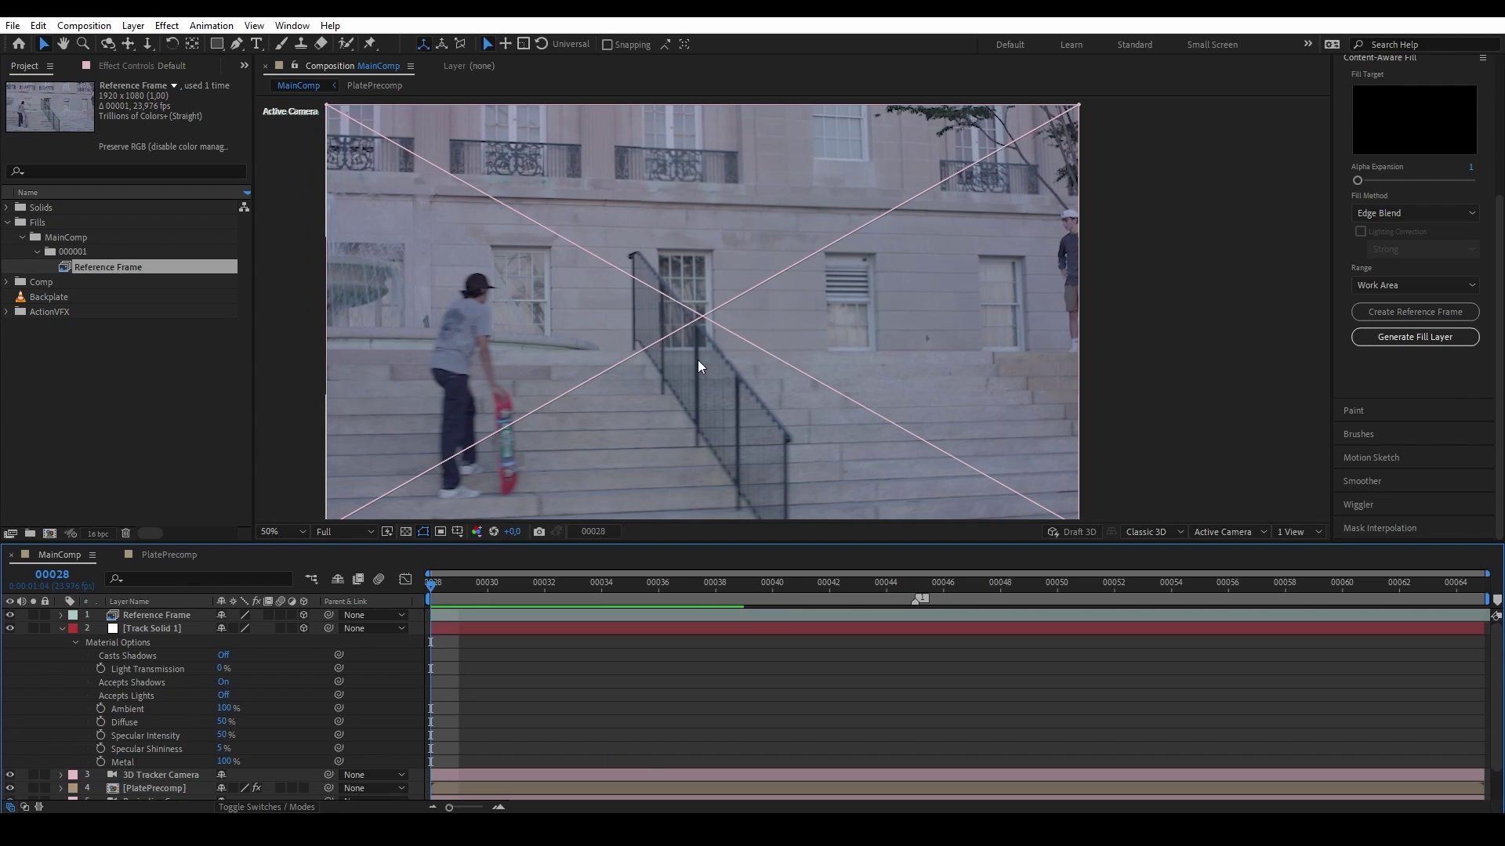
pyautogui.moveTo(442, 586)
pyautogui.mouseDown()
pyautogui.moveTo(662, 562)
pyautogui.moveTo(459, 586)
pyautogui.mouseUp()
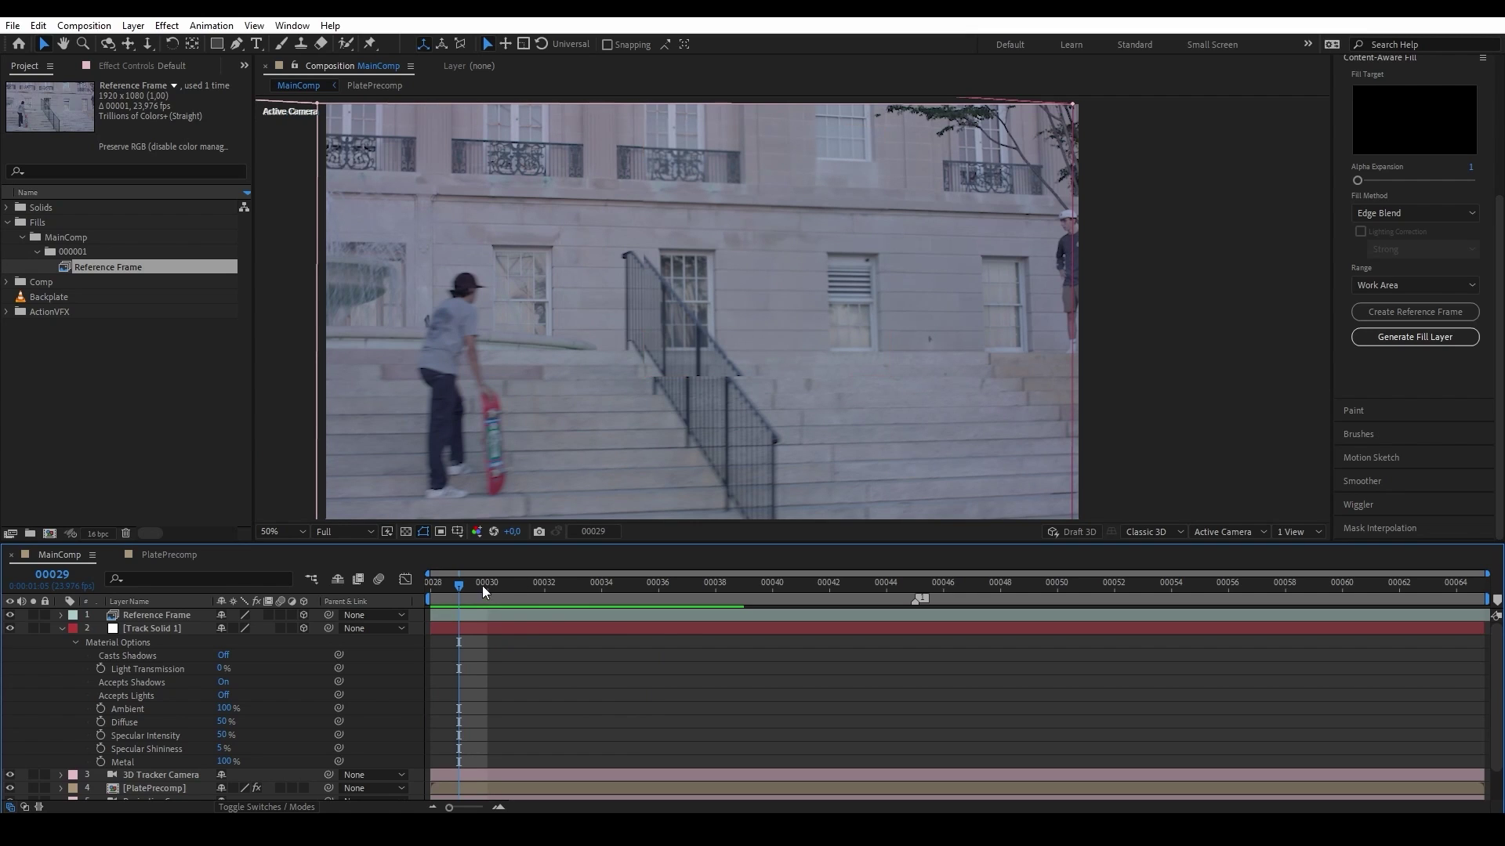
pyautogui.moveTo(453, 589); pyautogui.dragTo(389, 604)
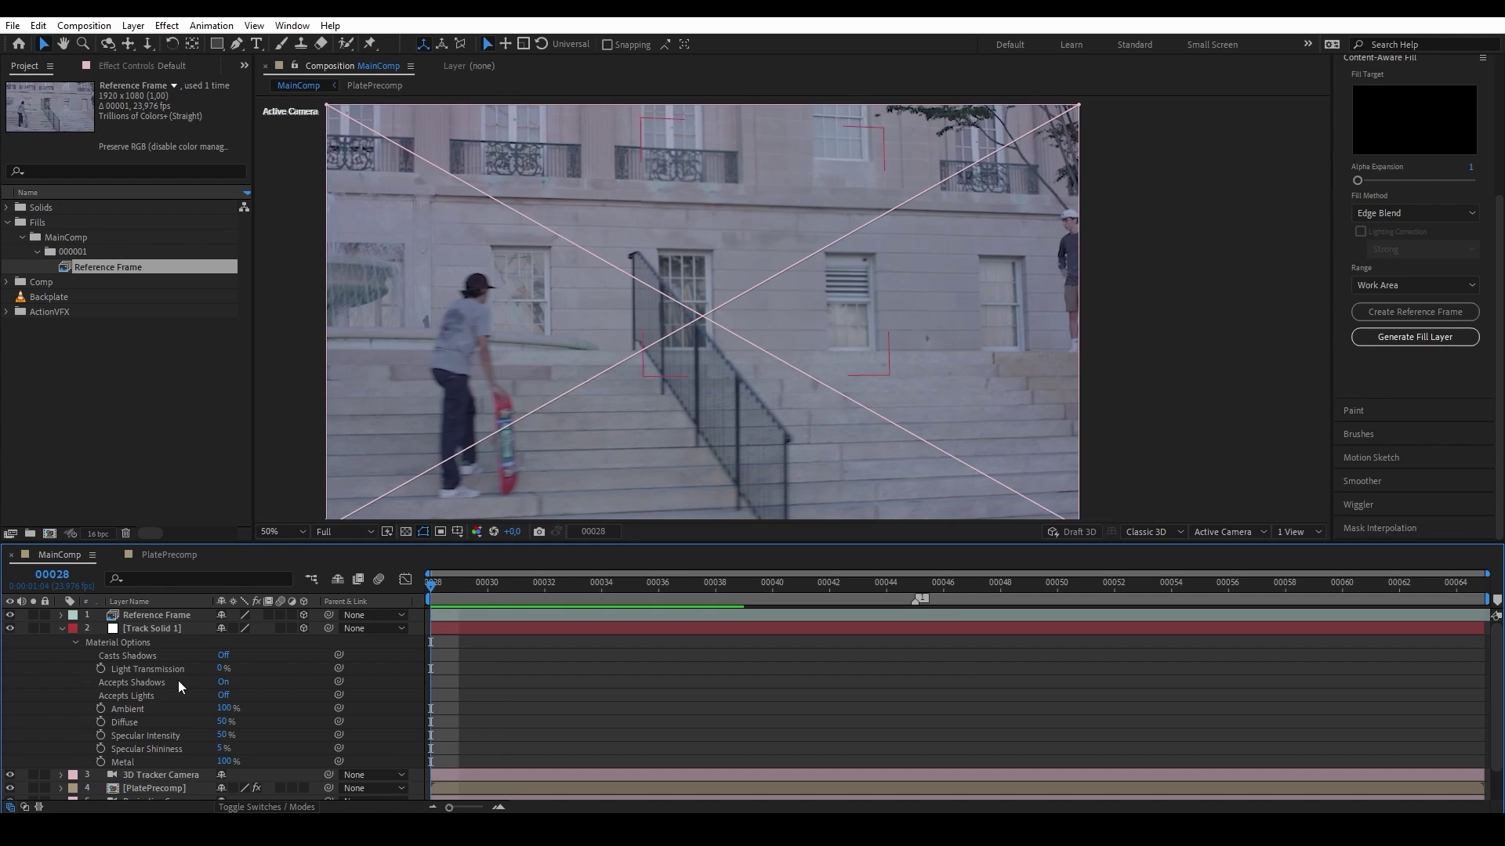
# Step: Mask Track Solid 1 with the Pen tool, using two masks with 5-pixel feathers
pyautogui.click(158, 630)
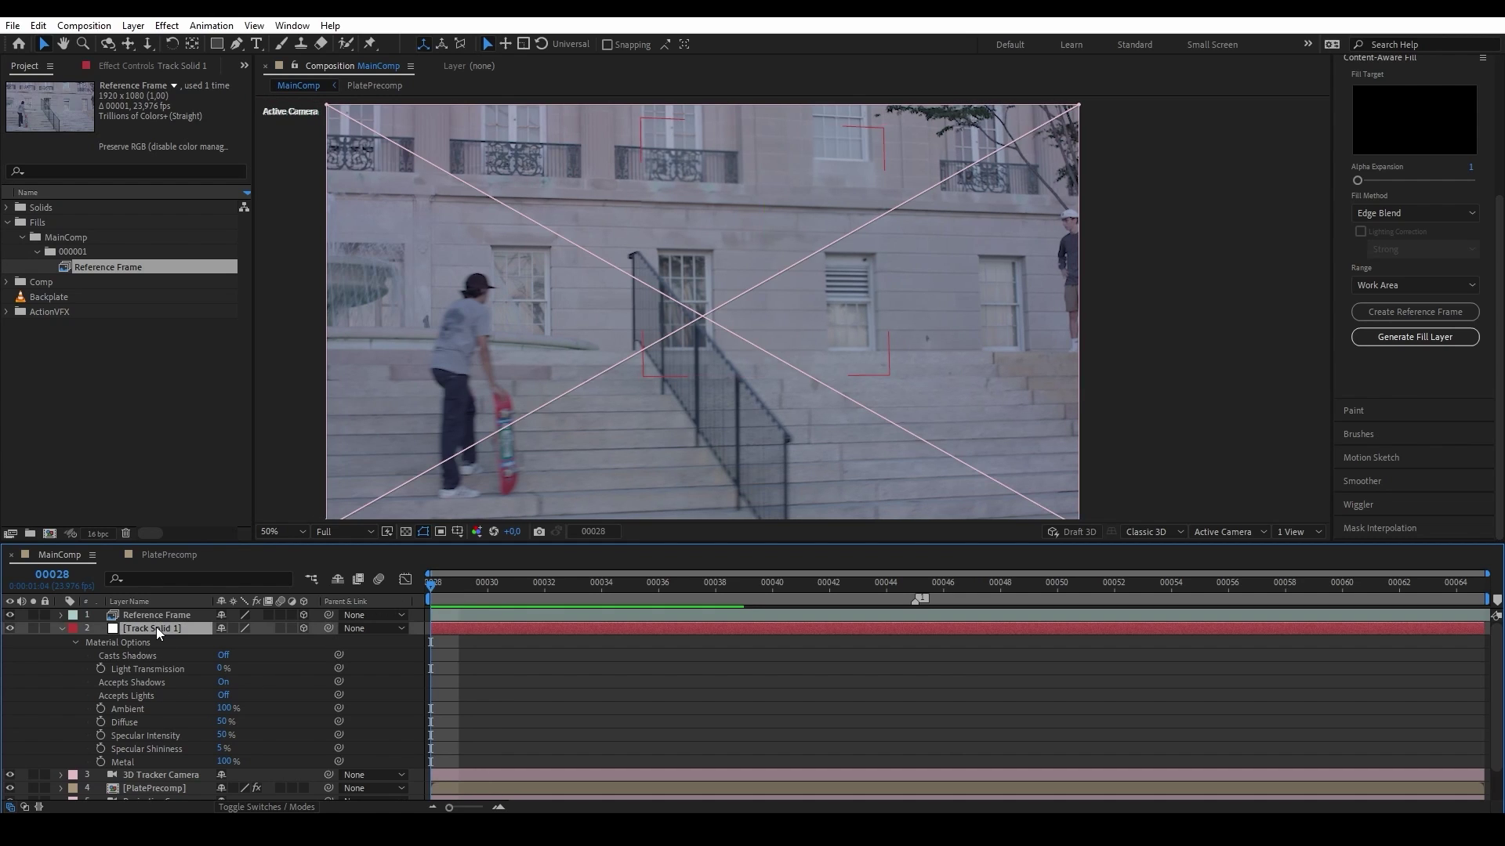
pyautogui.click(242, 45)
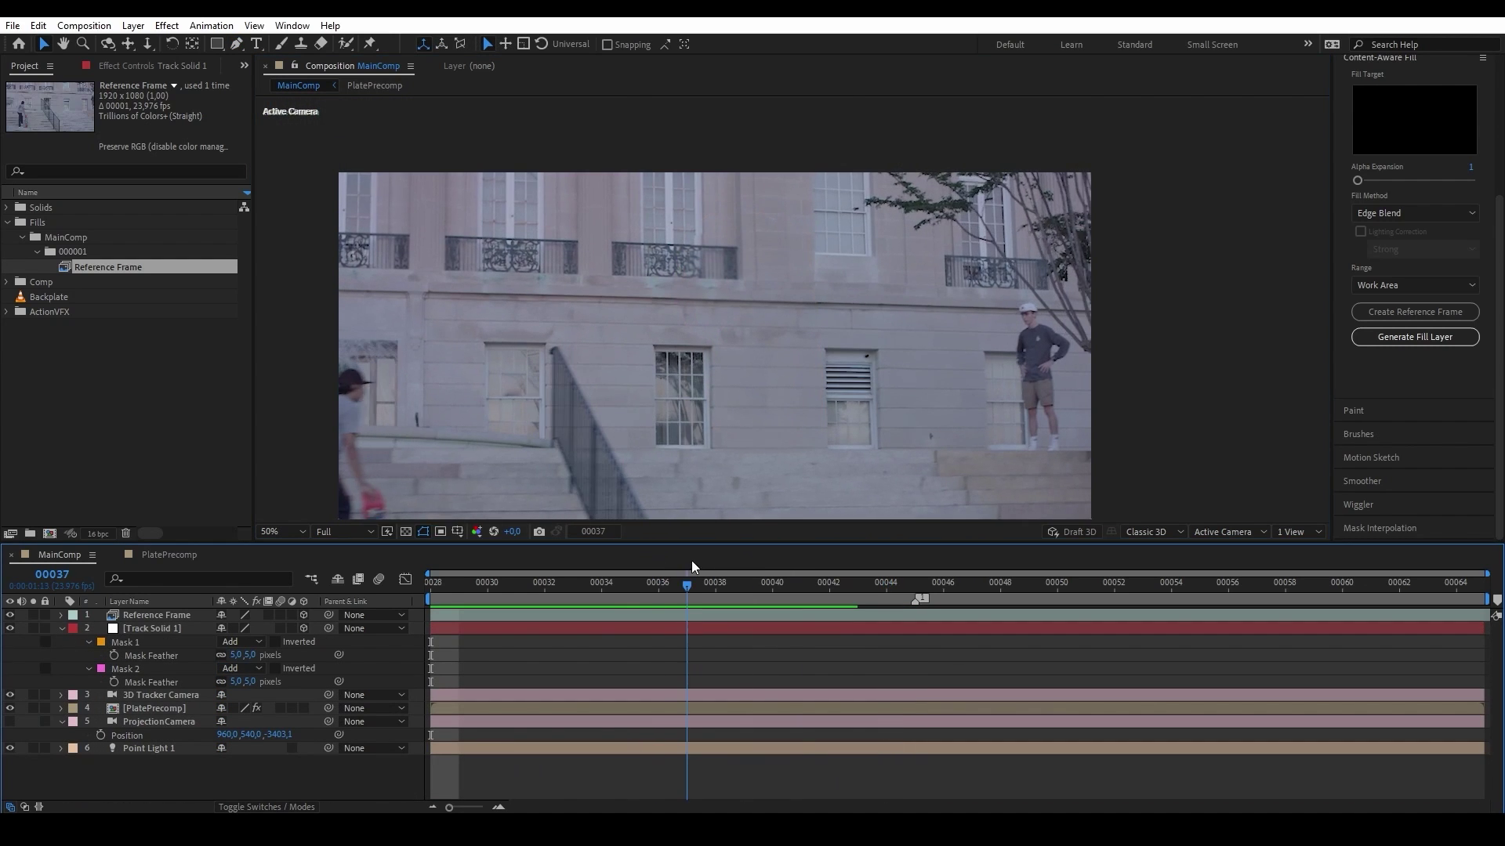
# Step: Scrub from the first frame to frame 41 and examine the masked patch around the balcony at 100% magnification
pyautogui.press('Home')
pyautogui.moveTo(445, 585); pyautogui.dragTo(801, 584)
pyautogui.scroll(2, 837, 309)
pyautogui.press('h')
pyautogui.moveTo(726, 266); pyautogui.dragTo(707, 389)
pyautogui.press('v')
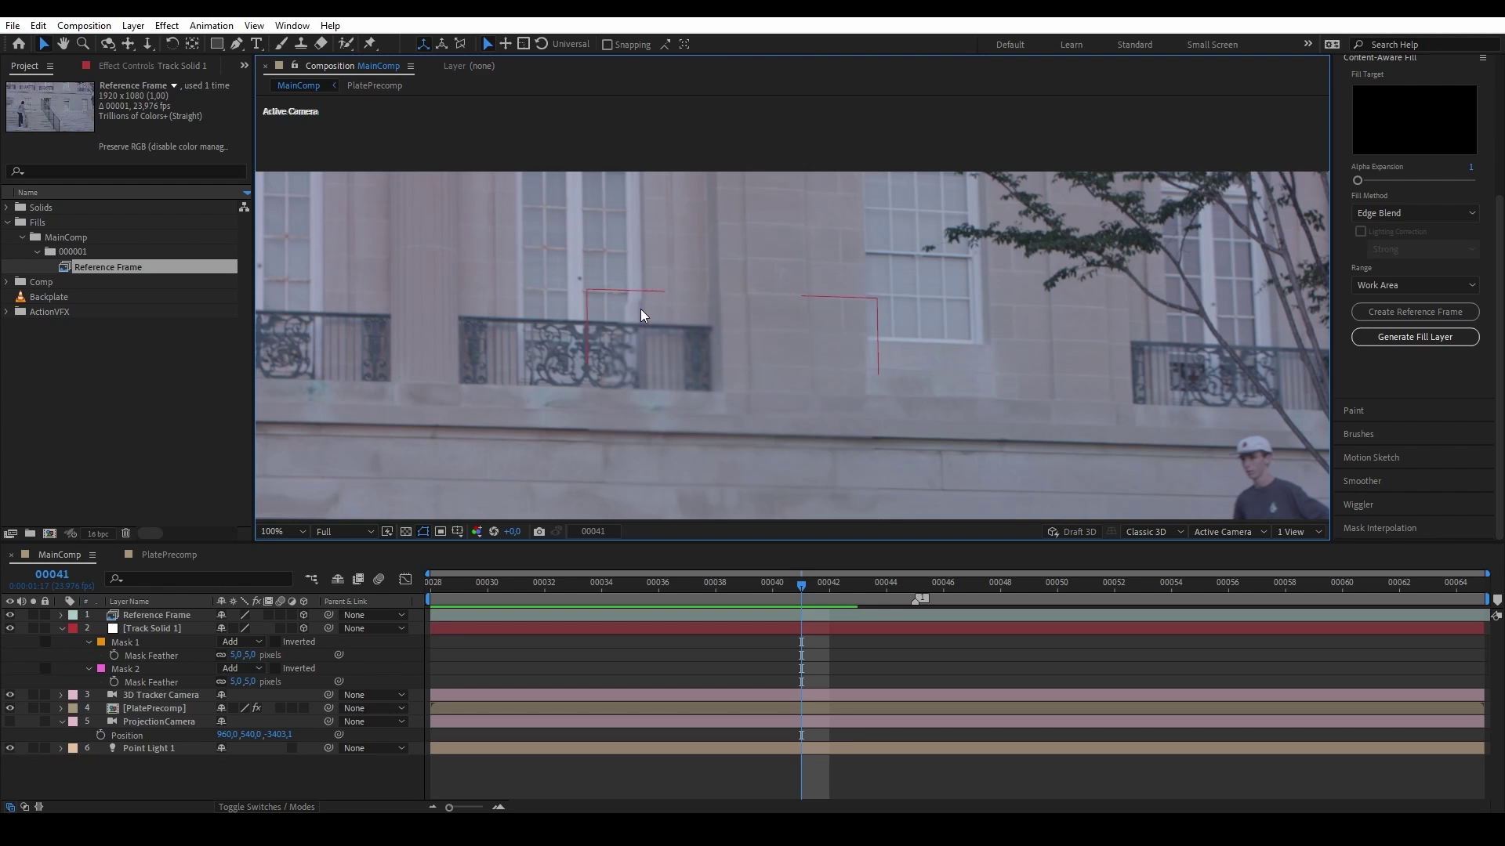
# Step: Replay from frame 28 to 35 and step frame by frame to frame 43, examining the balcony railing for sliding
pyautogui.moveTo(825, 591); pyautogui.dragTo(431, 595)
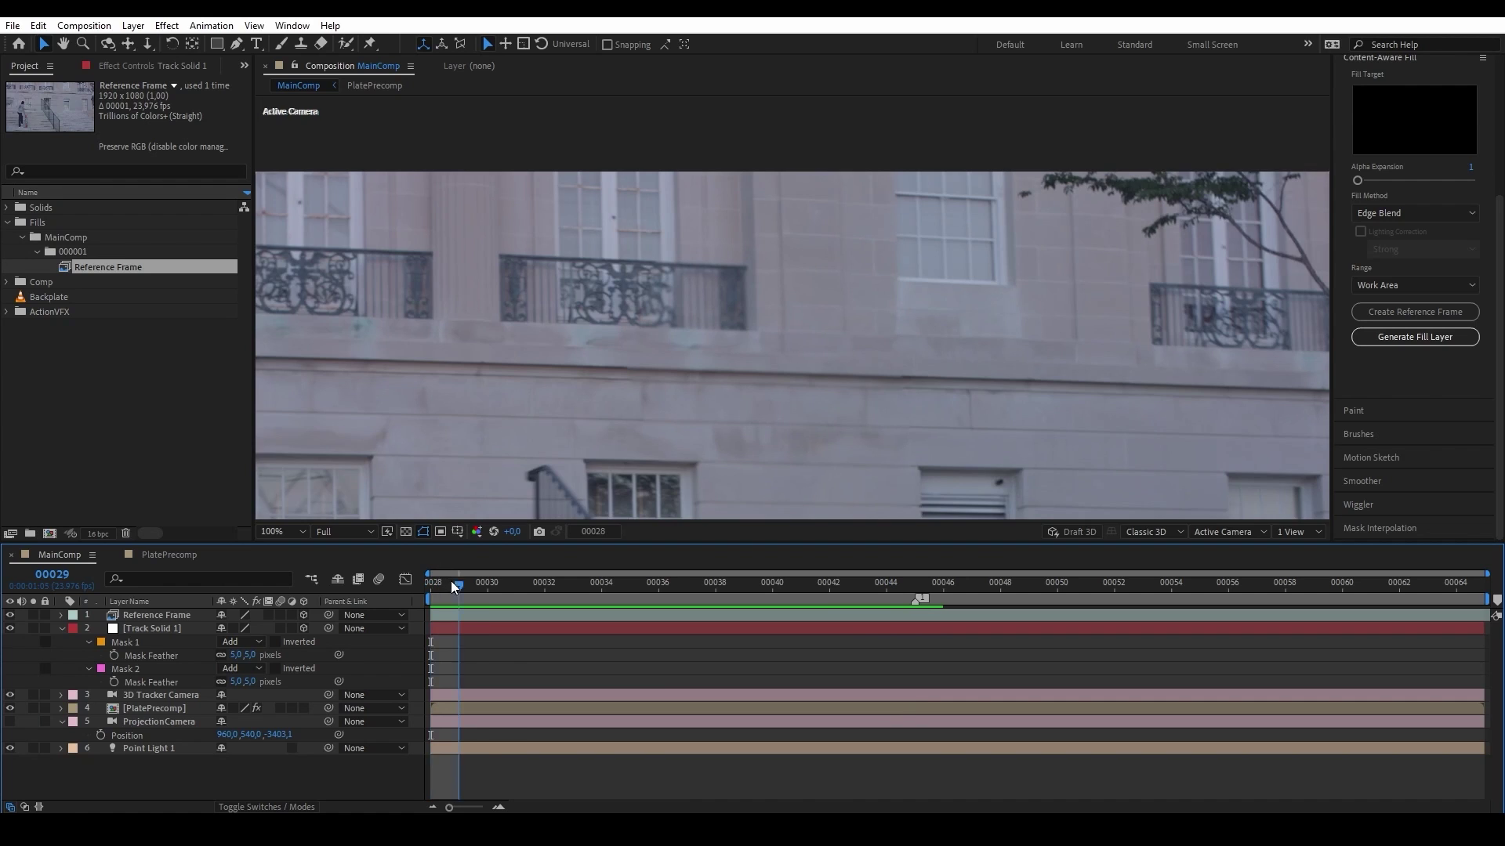
pyautogui.moveTo(448, 581); pyautogui.dragTo(627, 576)
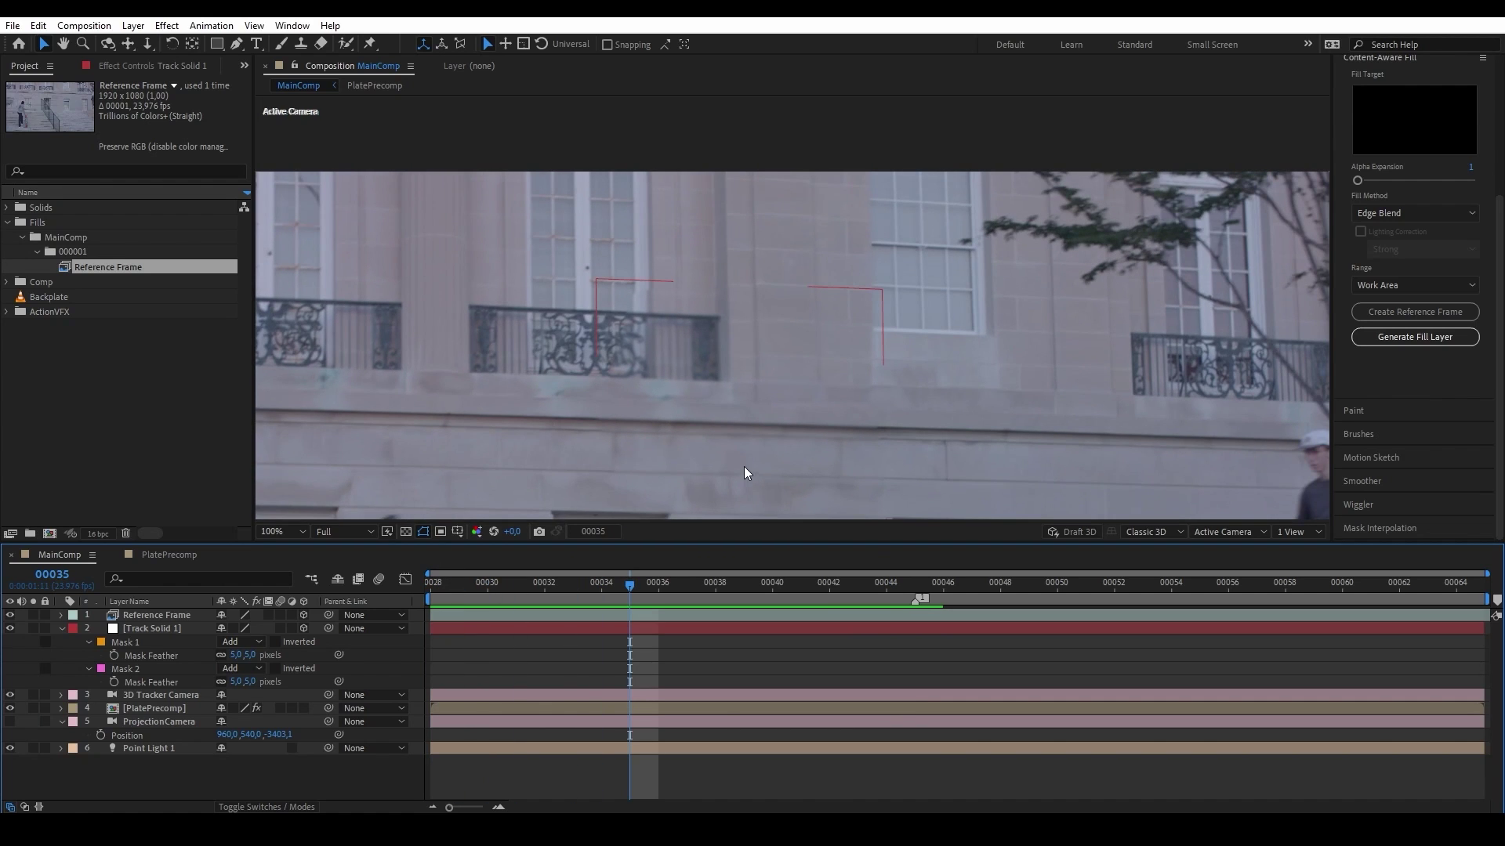
pyautogui.press('pagedown')
pyautogui.press('pagedown')
pyautogui.press('pagedown')
pyautogui.press('pagedown')
pyautogui.press('pagedown')
pyautogui.press('pagedown')
pyautogui.press('pagedown')
pyautogui.press('pagedown')
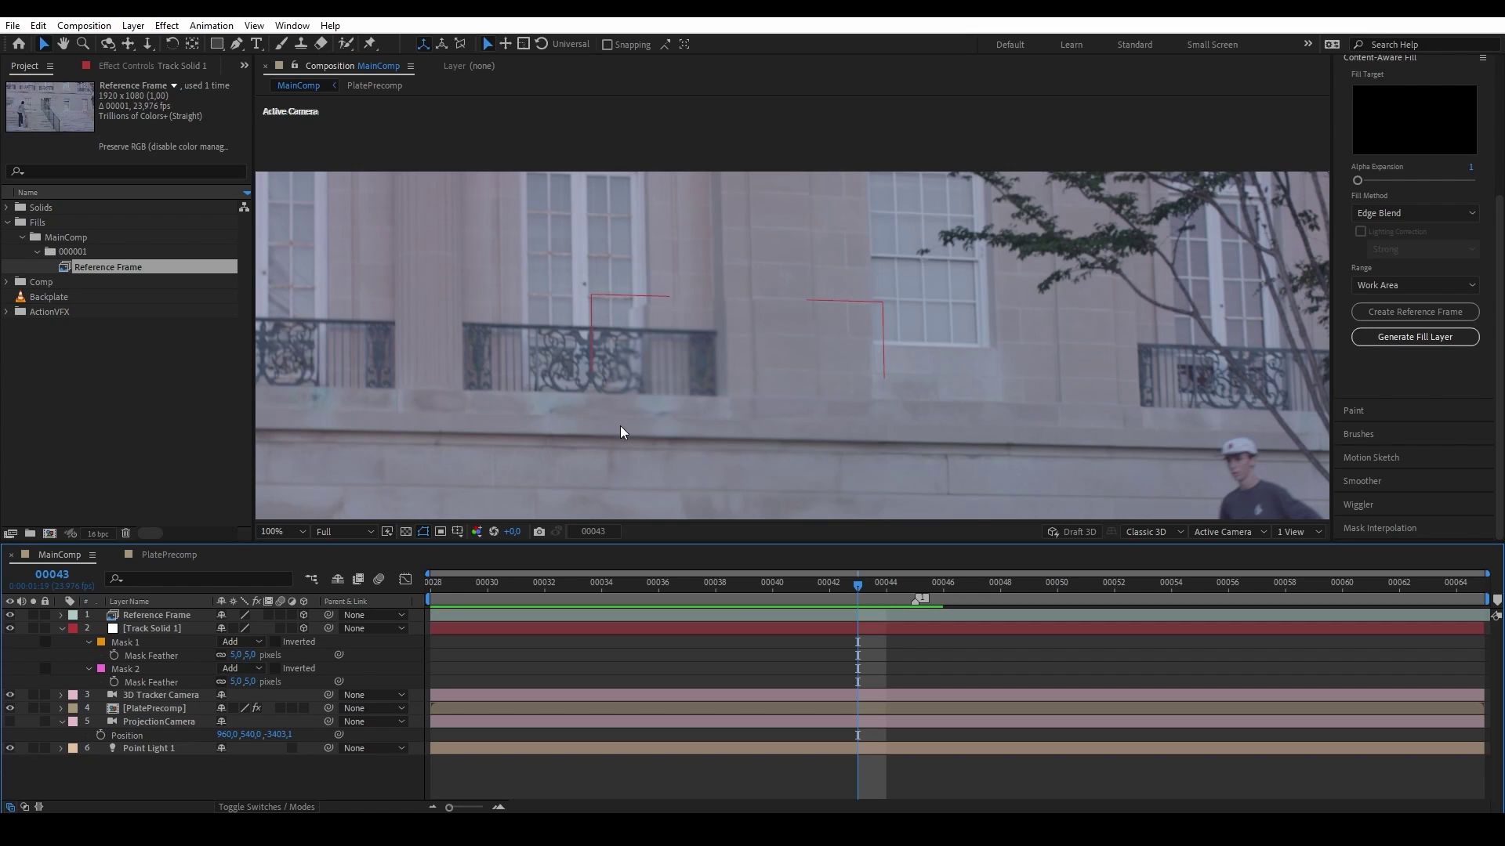
# Step: Reshape the upper corner of Mask 1 on Track Solid 1 at frame 43 so it excludes the balcony railing
pyautogui.click(149, 633)
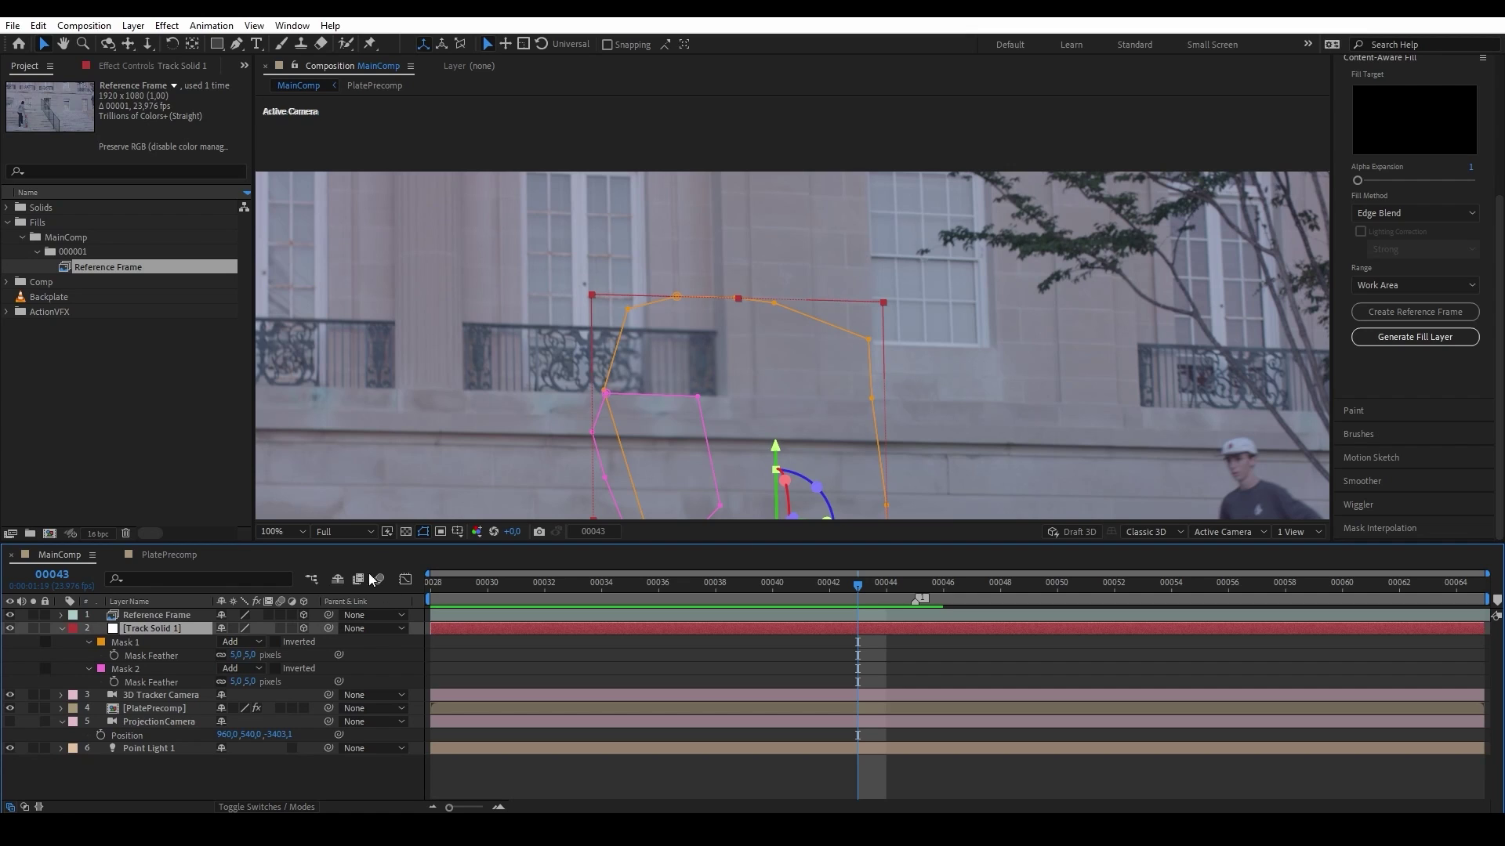
pyautogui.moveTo(629, 310); pyautogui.dragTo(722, 398)
pyautogui.moveTo(676, 296); pyautogui.dragTo(714, 291)
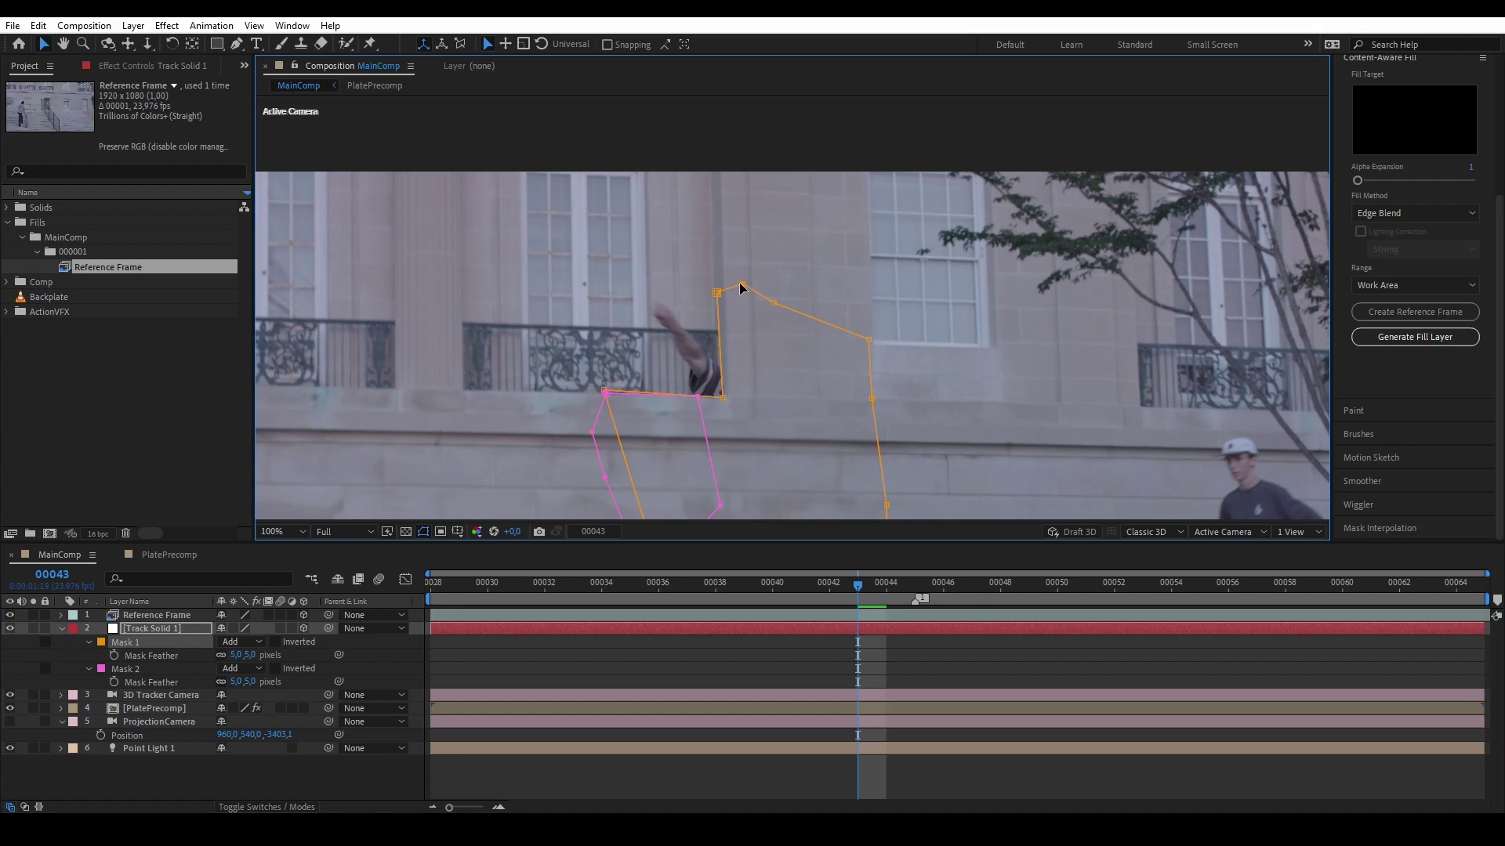
# Step: Duplicate Track Solid 1 and delete Mask 1 and Mask 2 from the lower copy
pyautogui.click(168, 631)
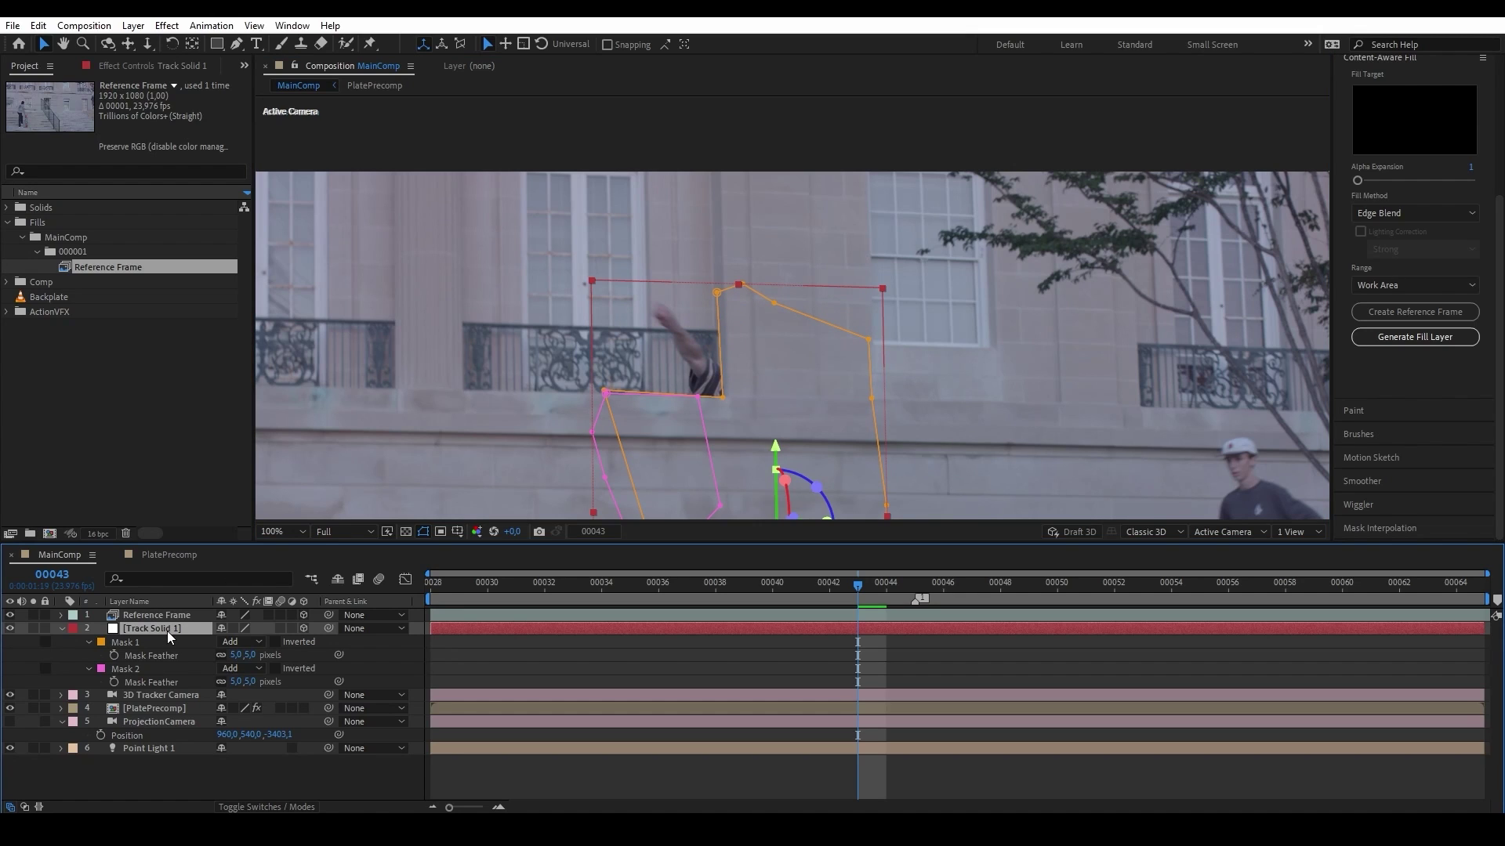
pyautogui.hotkey('ctrl', 'd')
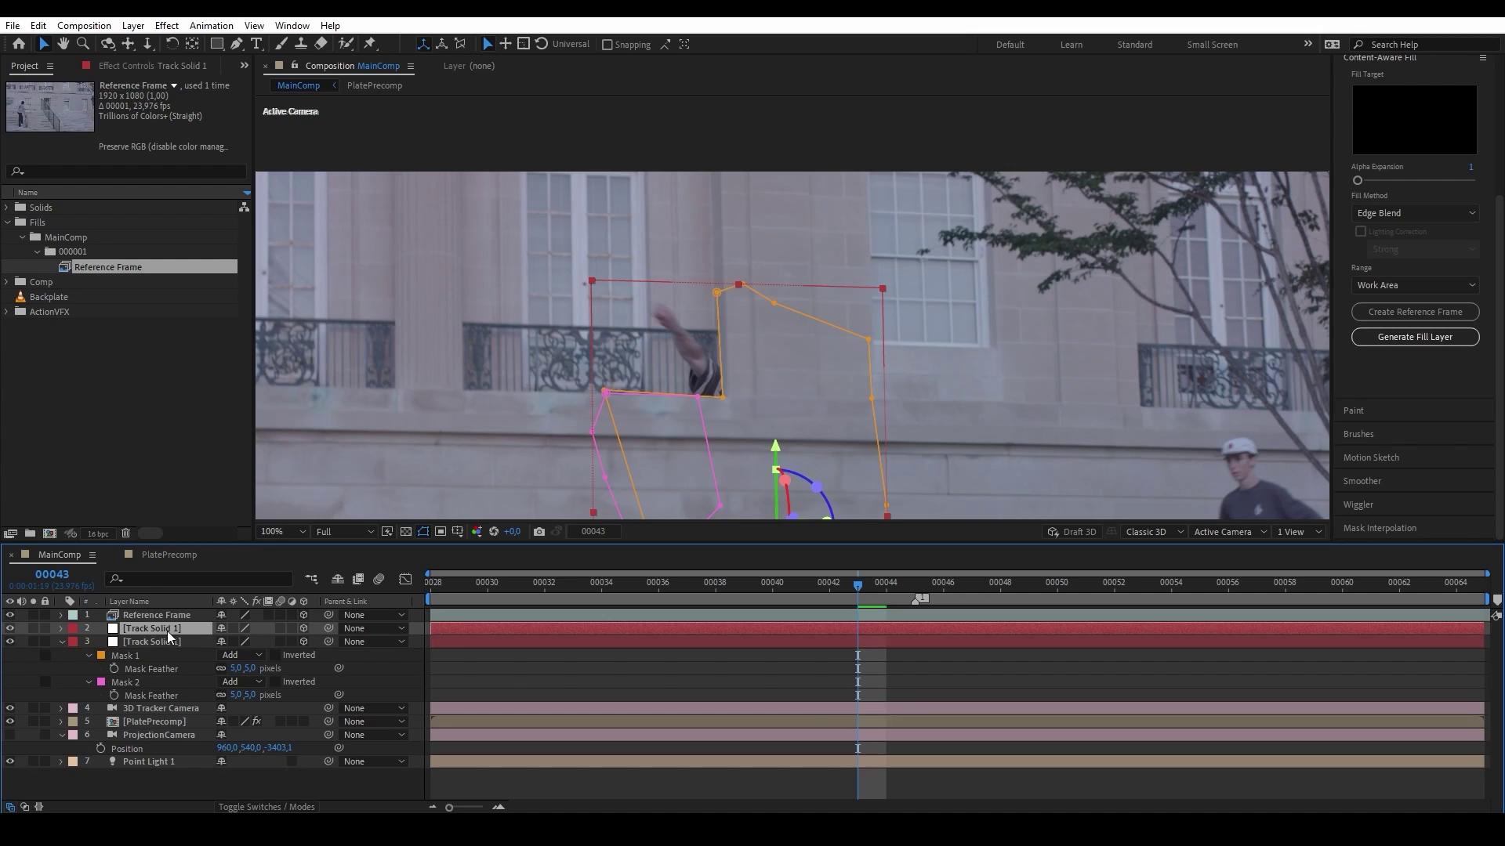
pyautogui.click(167, 641)
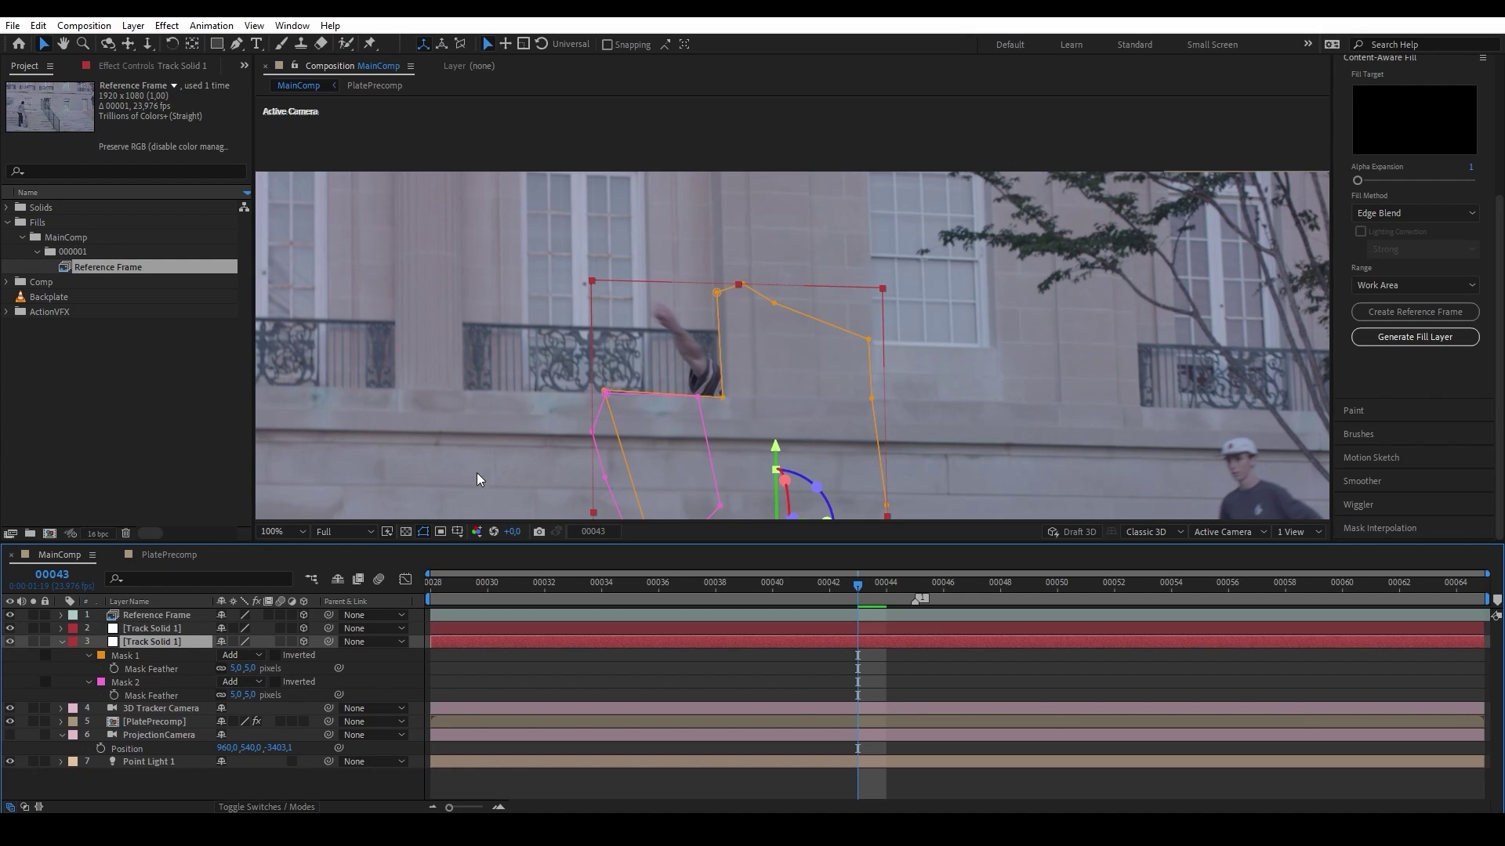
pyautogui.click(160, 655)
pyautogui.keyDown('shift'); pyautogui.click(148, 680); pyautogui.keyUp('shift')
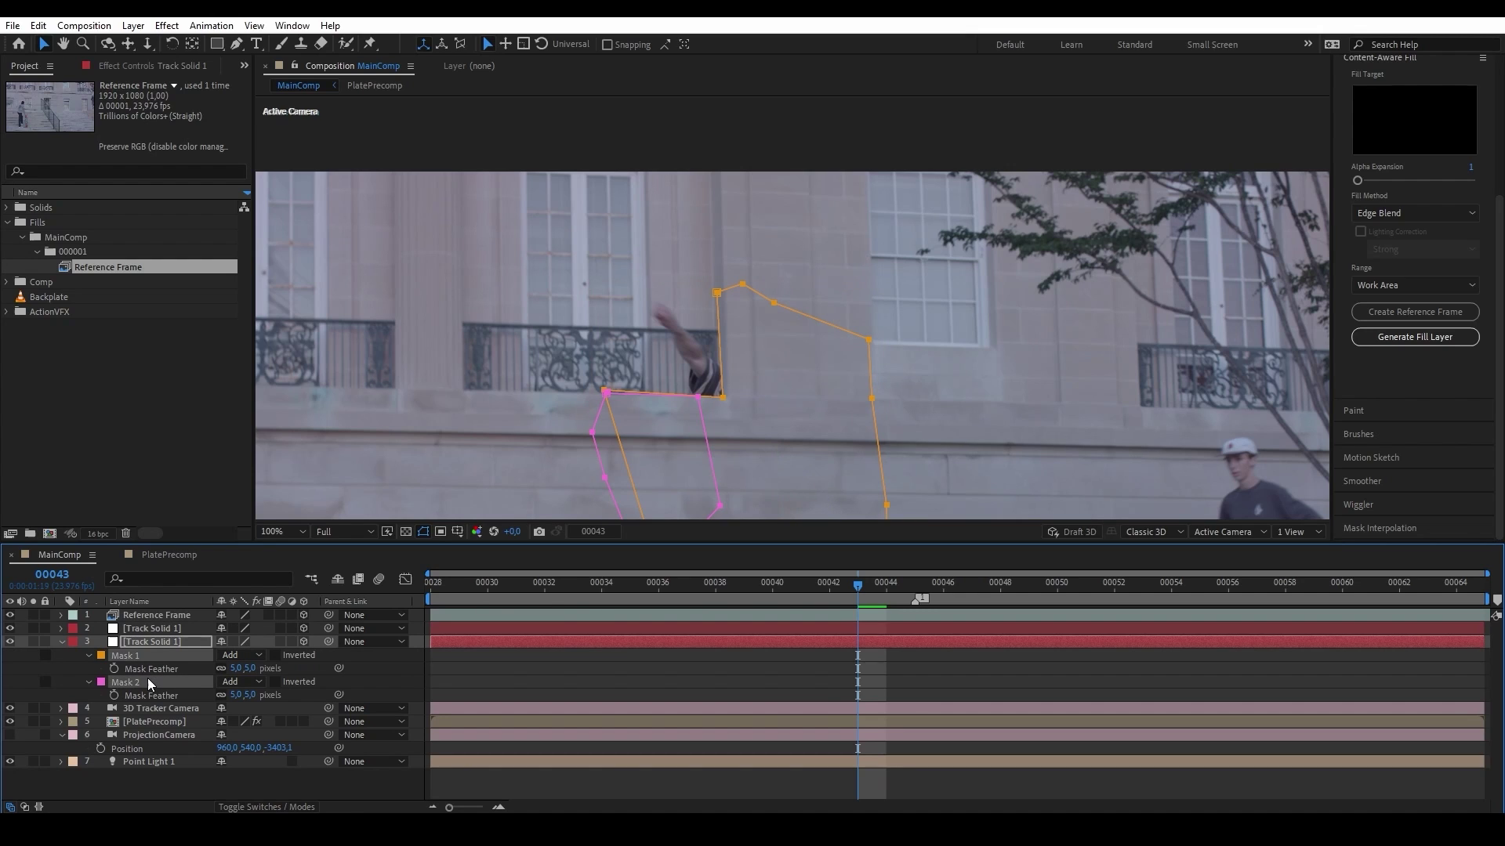
pyautogui.press('Delete')
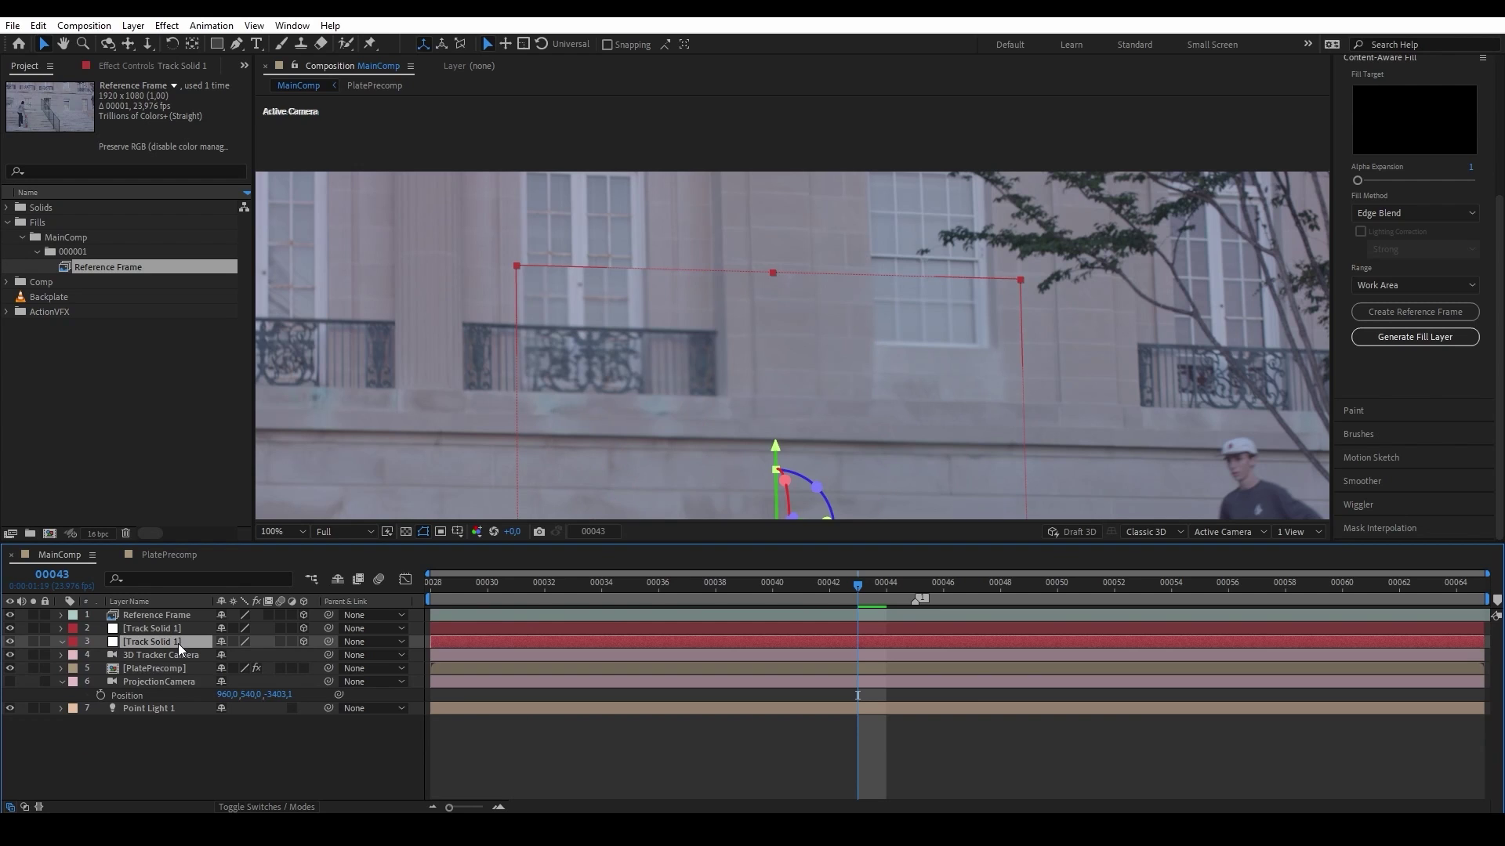
# Step: Move the lower Track Solid 1 farther back in depth, to a position of about 1344.9, 119.1, 5240.2, behind the original wall patch
pyautogui.press('p')
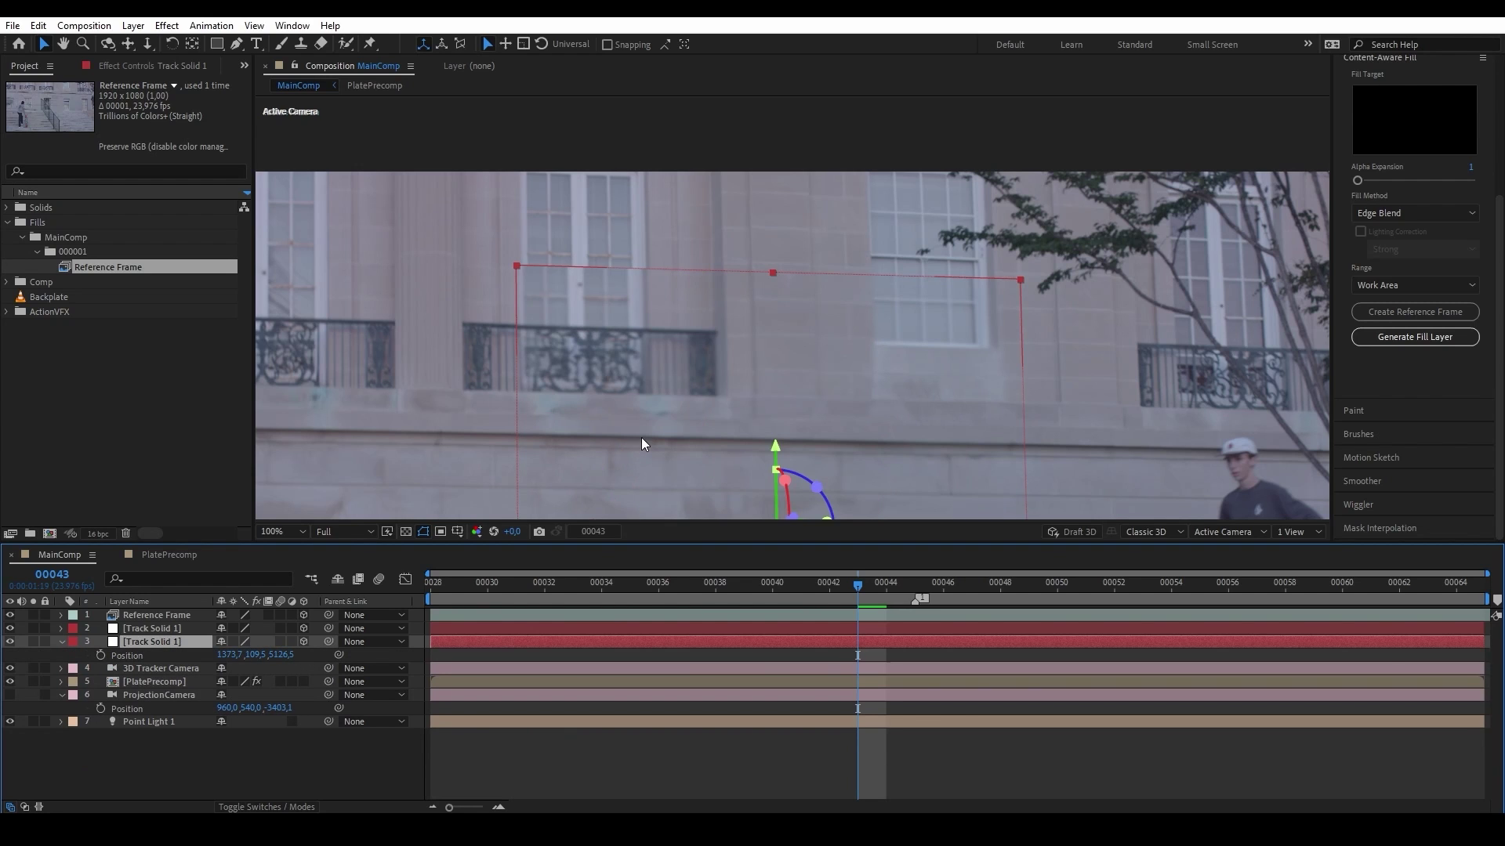
pyautogui.scroll(-3, 641, 445)
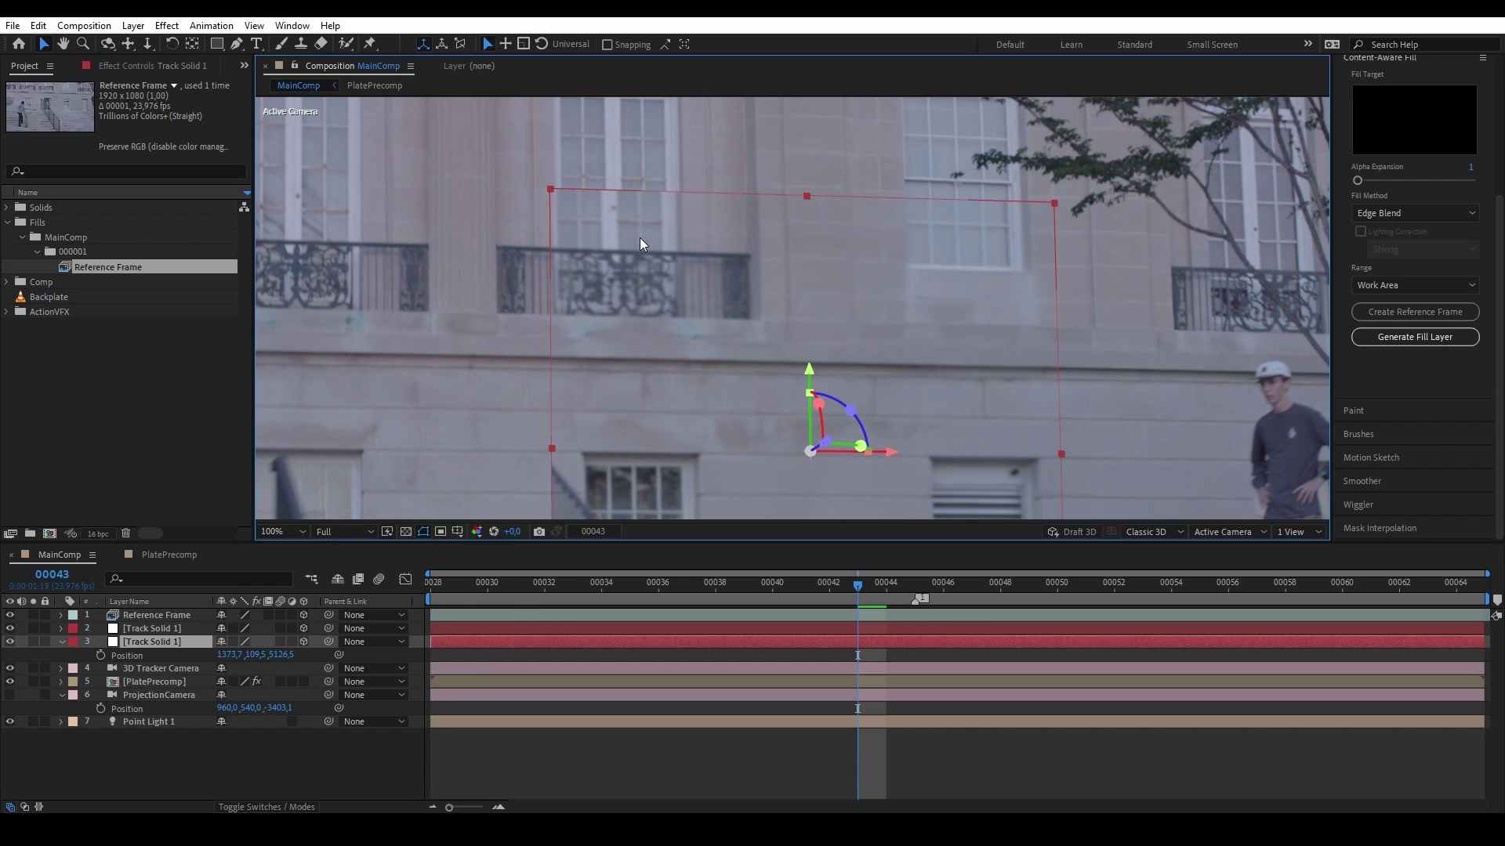
pyautogui.moveTo(832, 446); pyautogui.dragTo(750, 488)
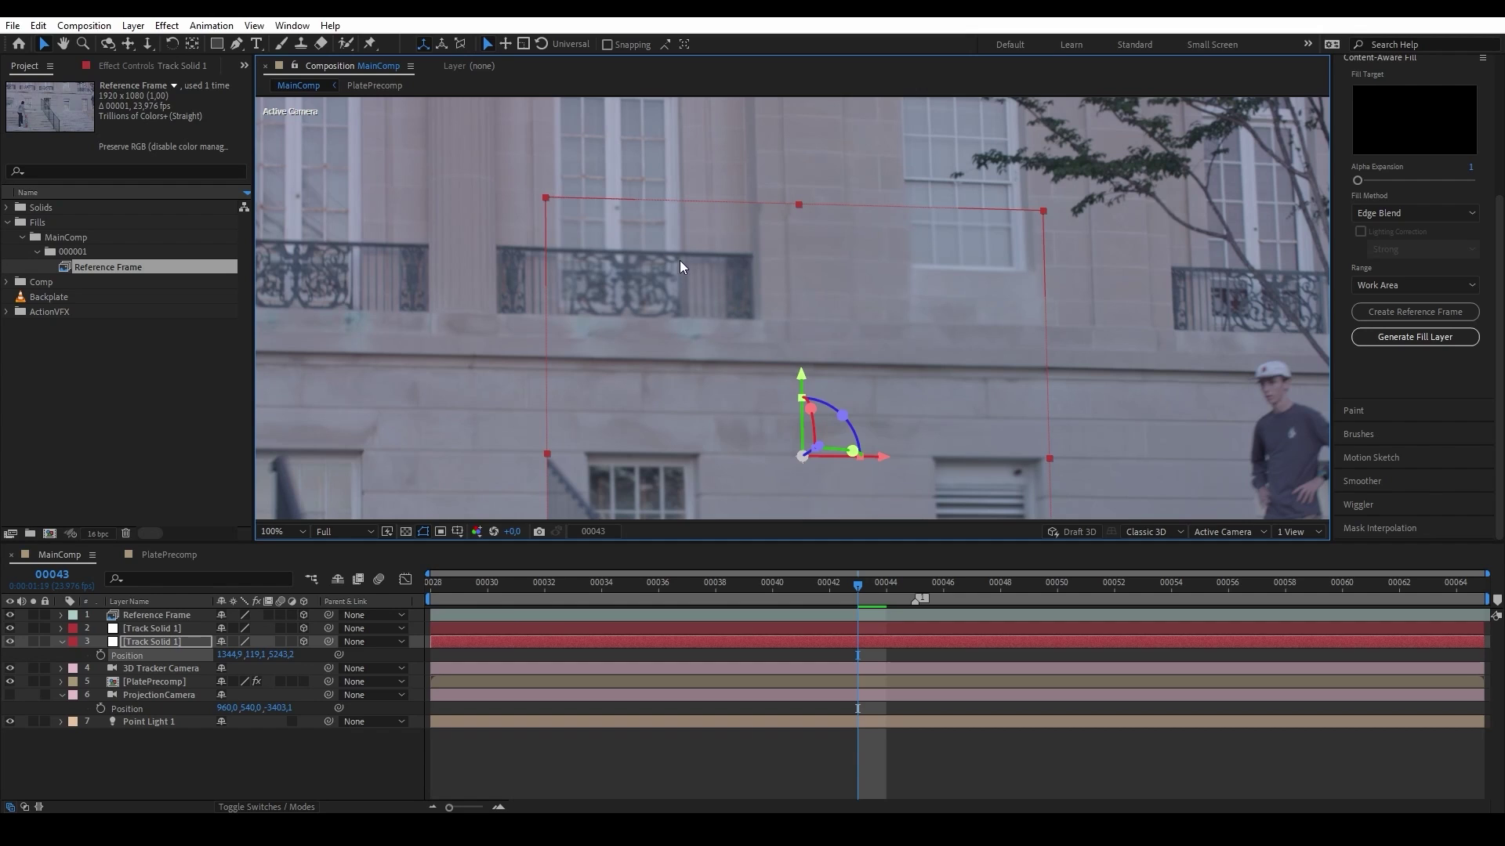
# Step: Draw a mask around the balcony railing on the lower Track Solid 1 at frame 43 and feather it by 12 pixels
pyautogui.click(152, 641)
pyautogui.click(236, 44)
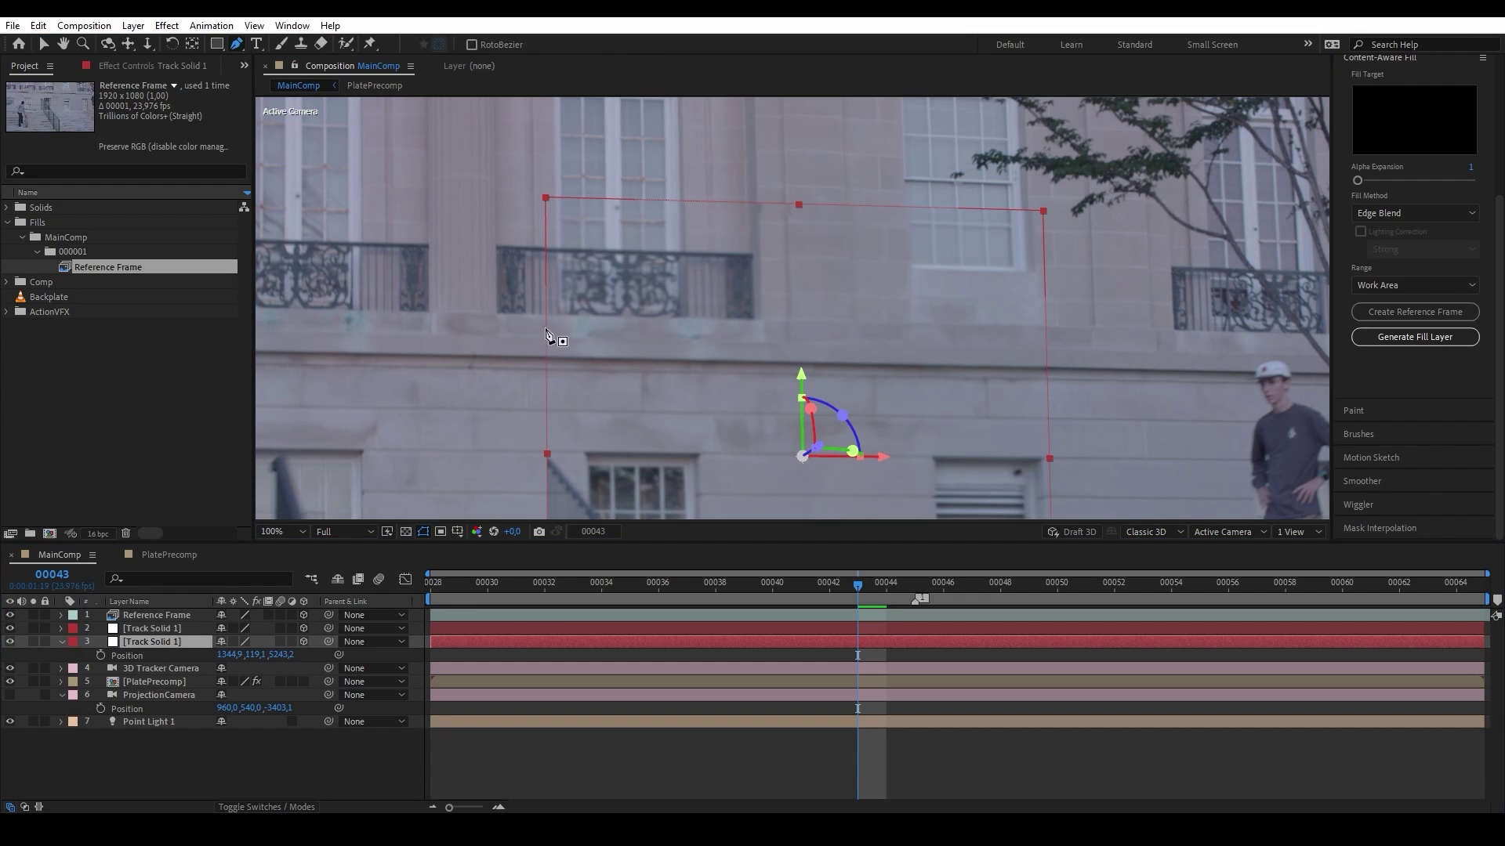
pyautogui.click(566, 318)
pyautogui.click(768, 319)
pyautogui.click(766, 208)
pyautogui.click(586, 206)
pyautogui.click(564, 218)
pyautogui.click(566, 317)
pyautogui.press('f')
pyautogui.click(152, 628)
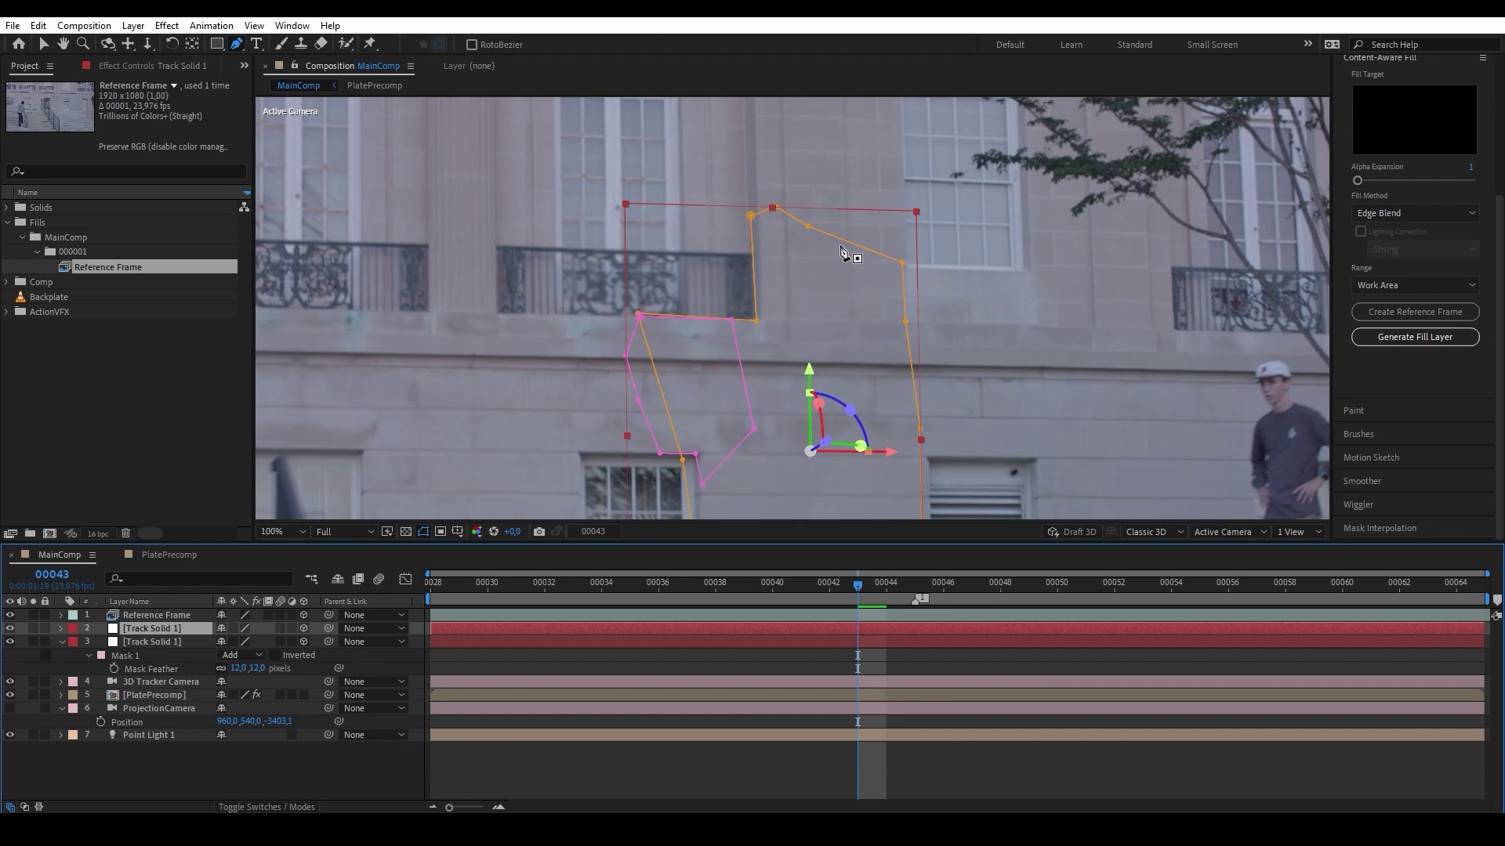
pyautogui.press('v')
pyautogui.click(833, 194)
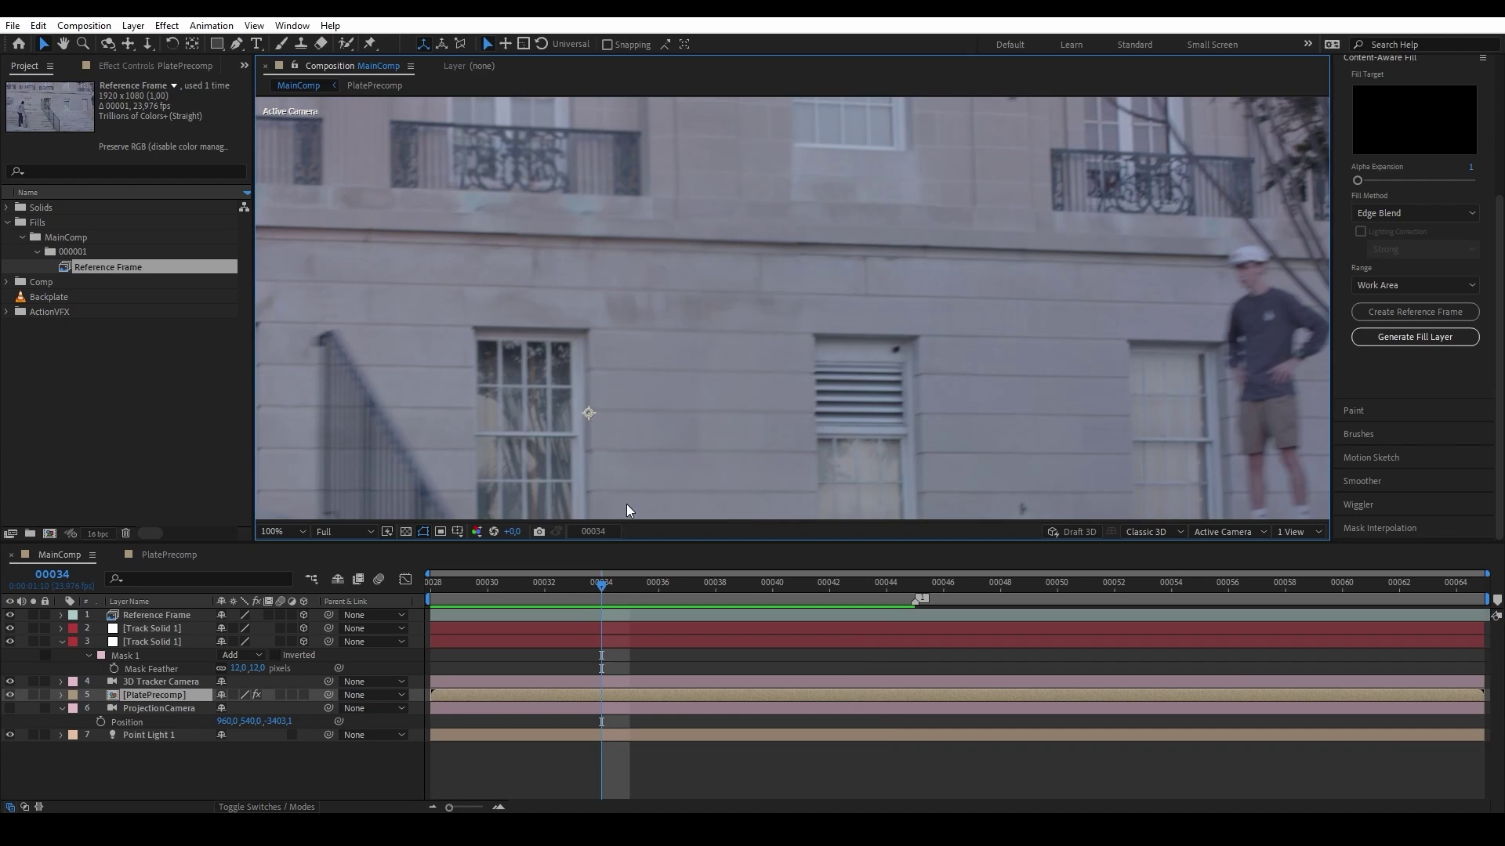
# Step: Duplicate PlatePrecomp at frame 38 and move the copy above Reference Frame in the layer stack
pyautogui.moveTo(616, 582); pyautogui.dragTo(732, 544)
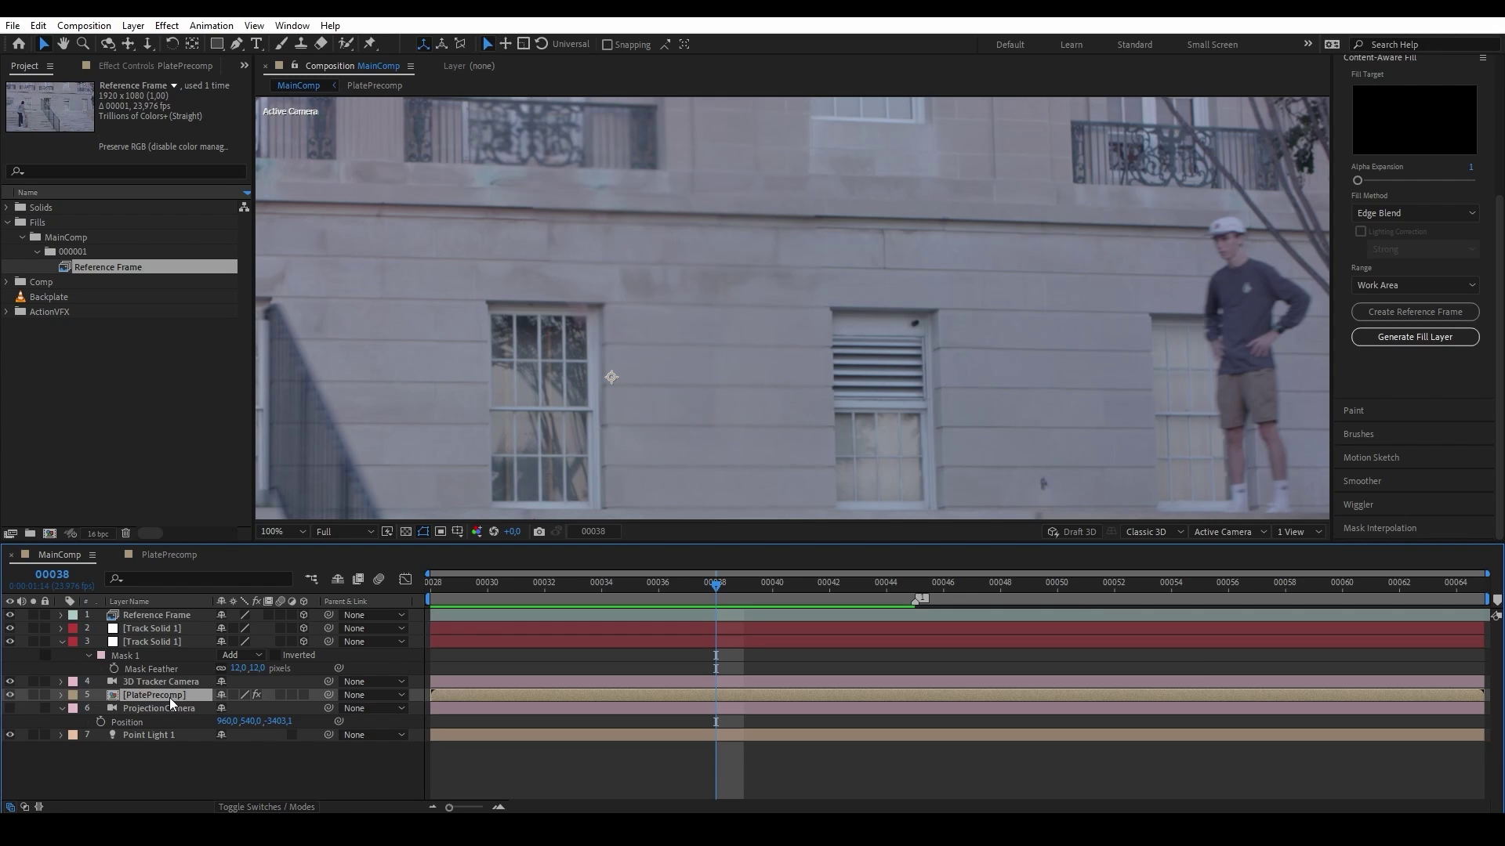
pyautogui.hotkey('ctrl', 'd')
pyautogui.moveTo(169, 697); pyautogui.dragTo(175, 614)
pyautogui.moveTo(175, 613); pyautogui.dragTo(175, 613)
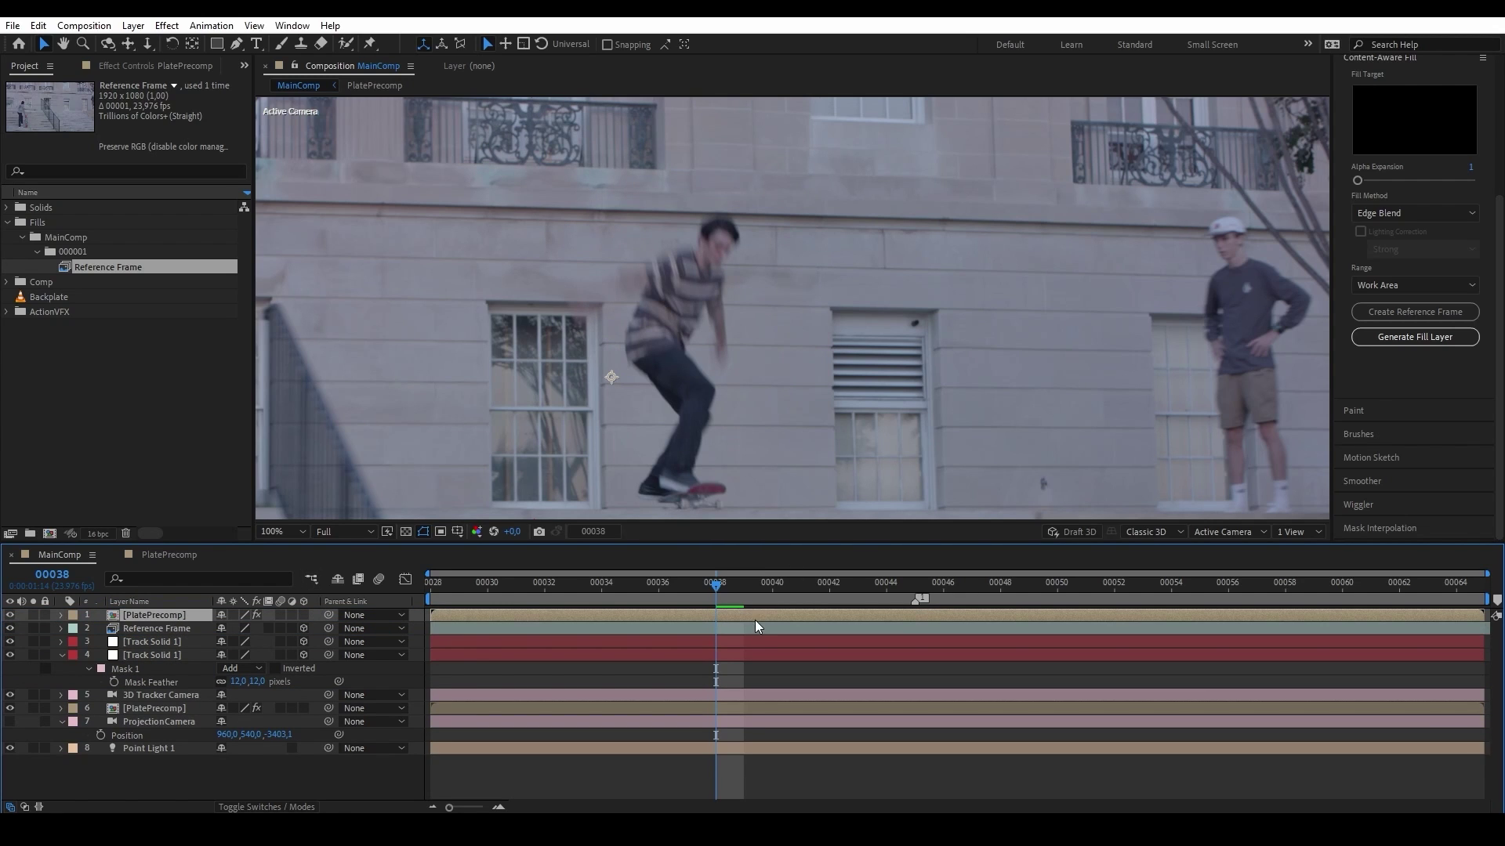
# Step: Draw a small four-point mask around the window's upper corner on the top PlatePrecomp copy, feathered by 3 pixels
pyautogui.press('g')
pyautogui.click(564, 296)
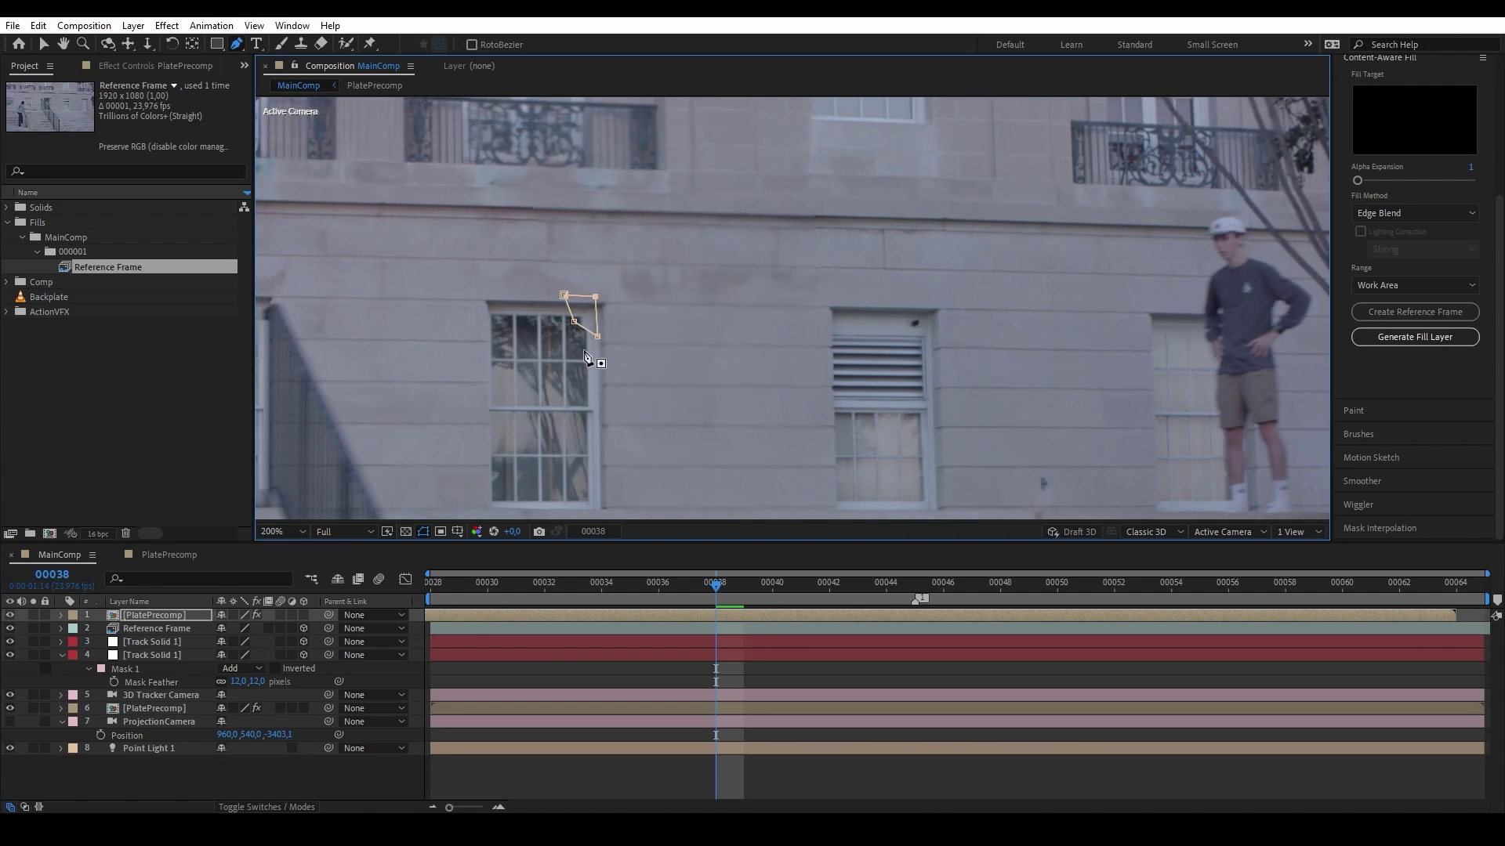
pyautogui.press('.')
pyautogui.click(439, 533)
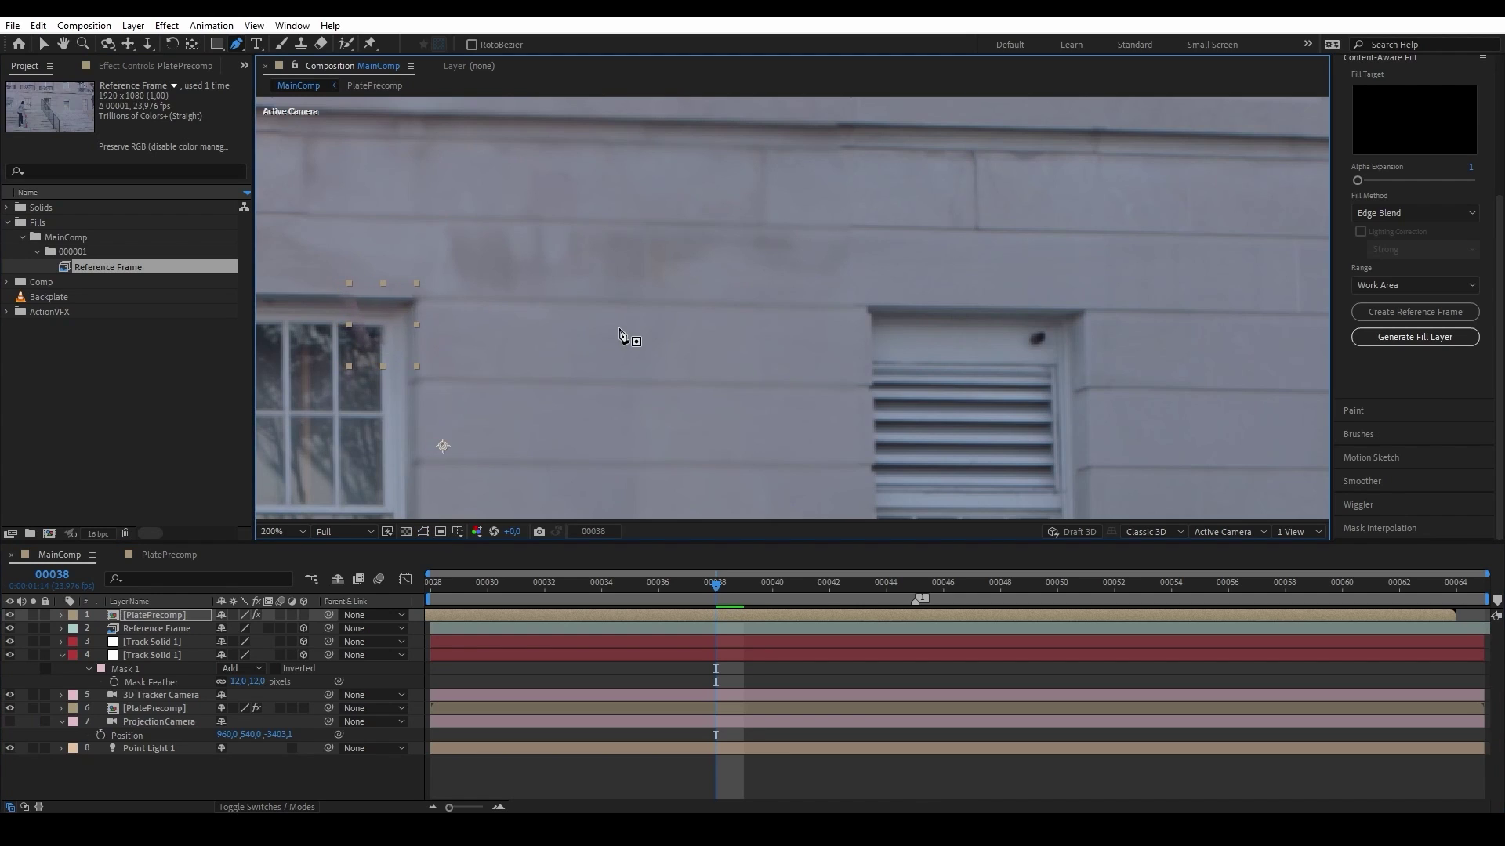
pyautogui.click(344, 280)
pyautogui.click(379, 329)
pyautogui.click(416, 299)
pyautogui.click(345, 280)
# Step: Trim the masked PlatePrecomp copy so it lasts only for frame 38
pyautogui.click(206, 615)
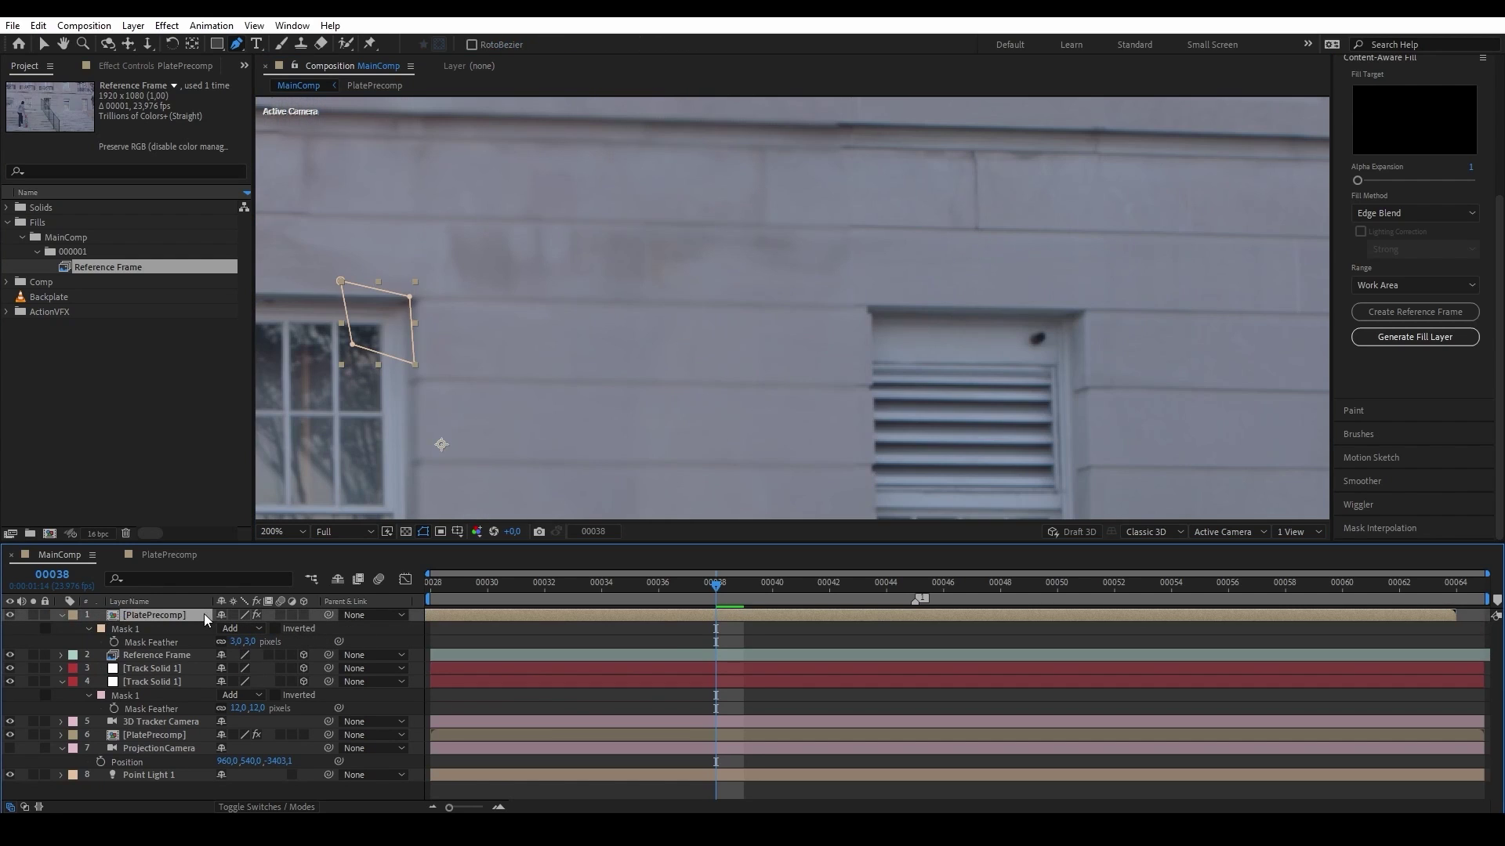
pyautogui.hotkey('alt', '[')
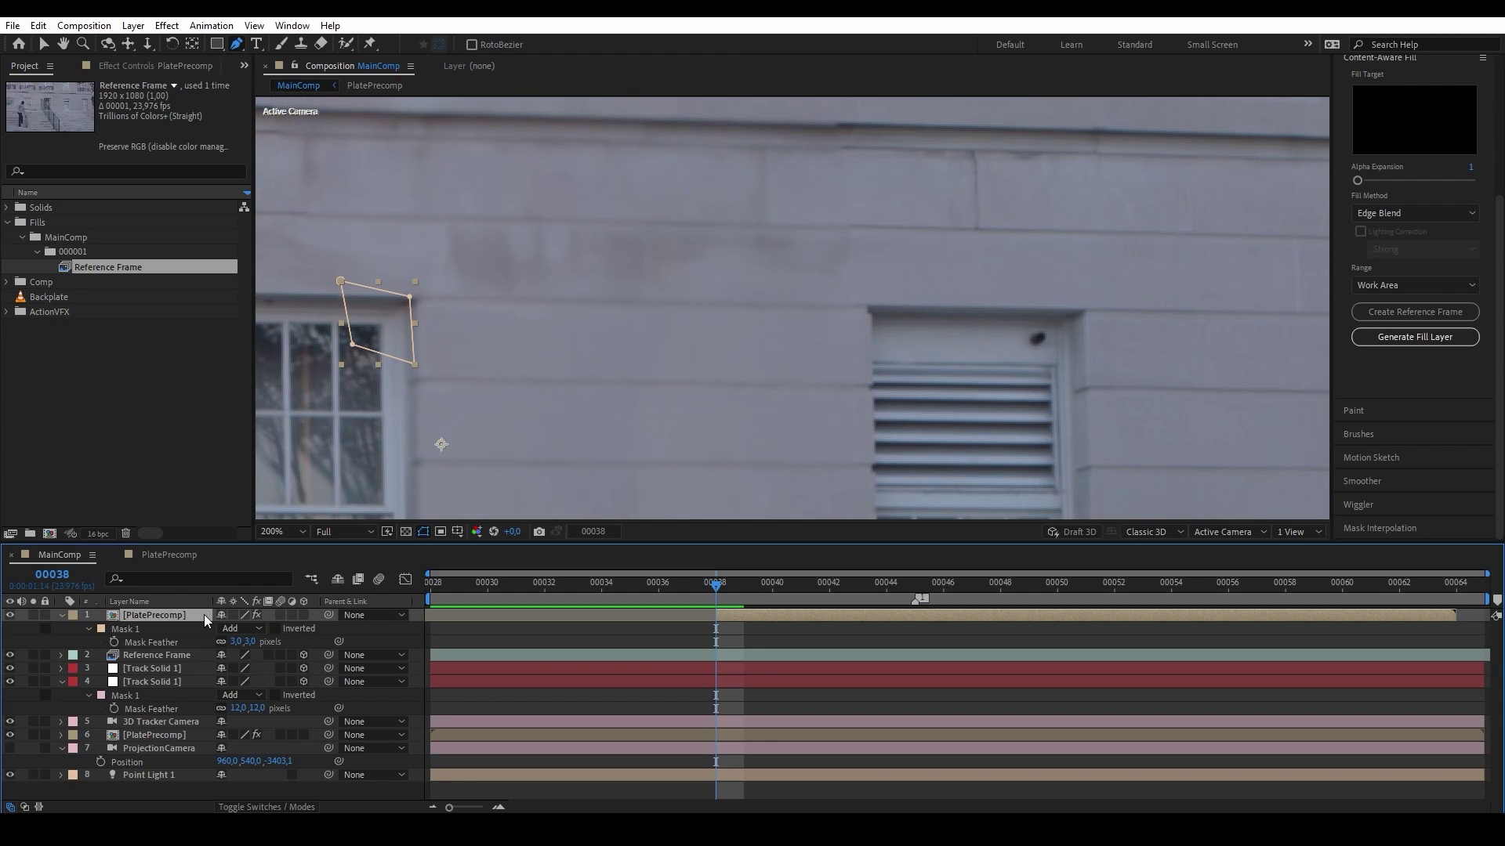
pyautogui.hotkey('alt', ']')
pyautogui.moveTo(727, 598)
pyautogui.mouseDown()
pyautogui.moveTo(693, 585)
pyautogui.moveTo(764, 601)
pyautogui.moveTo(705, 582)
pyautogui.mouseUp()
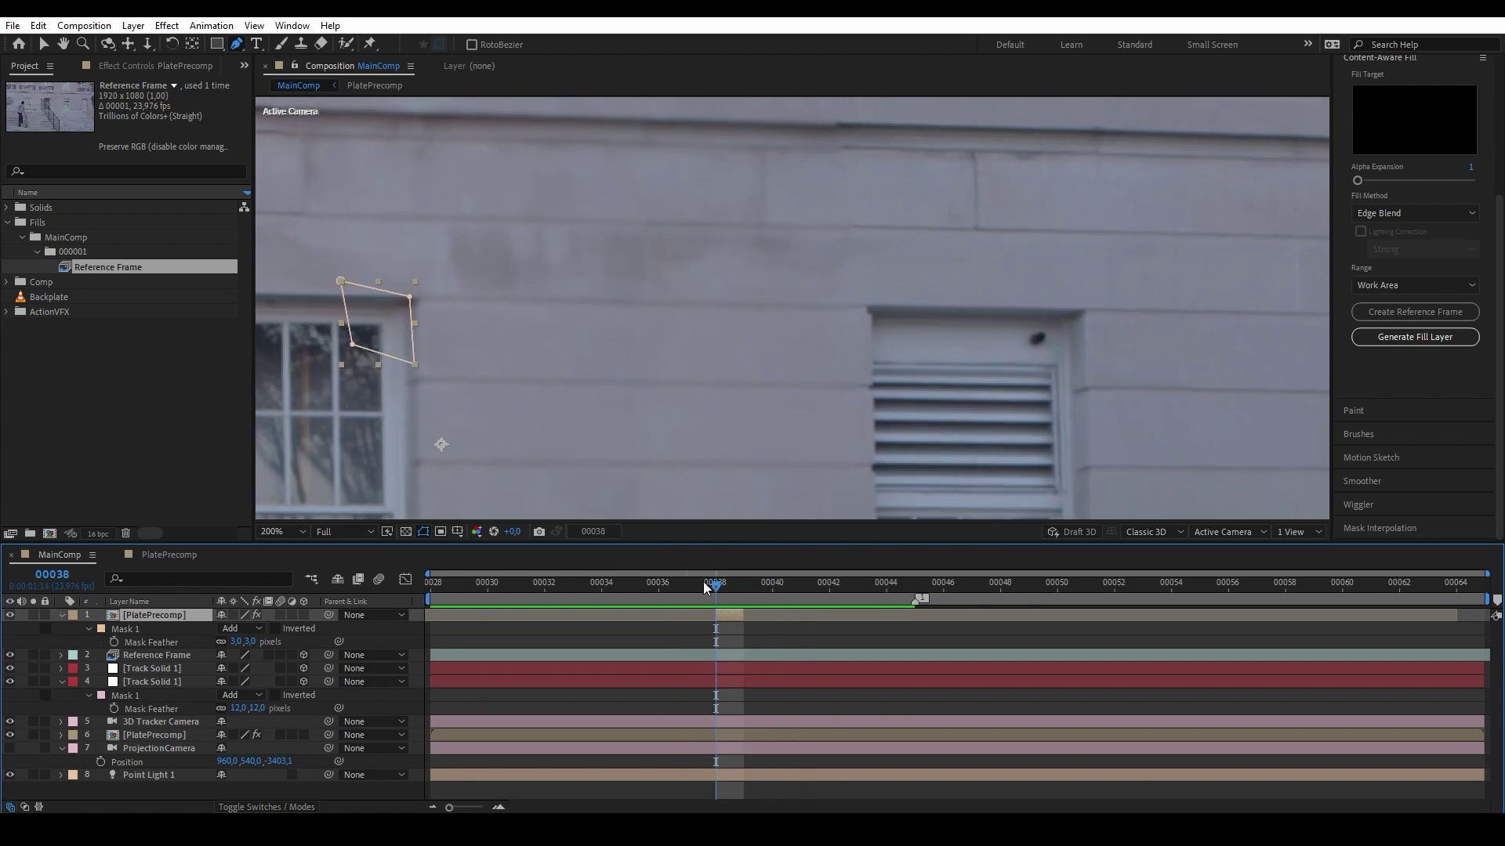
pyautogui.press(',')
pyautogui.press(',')
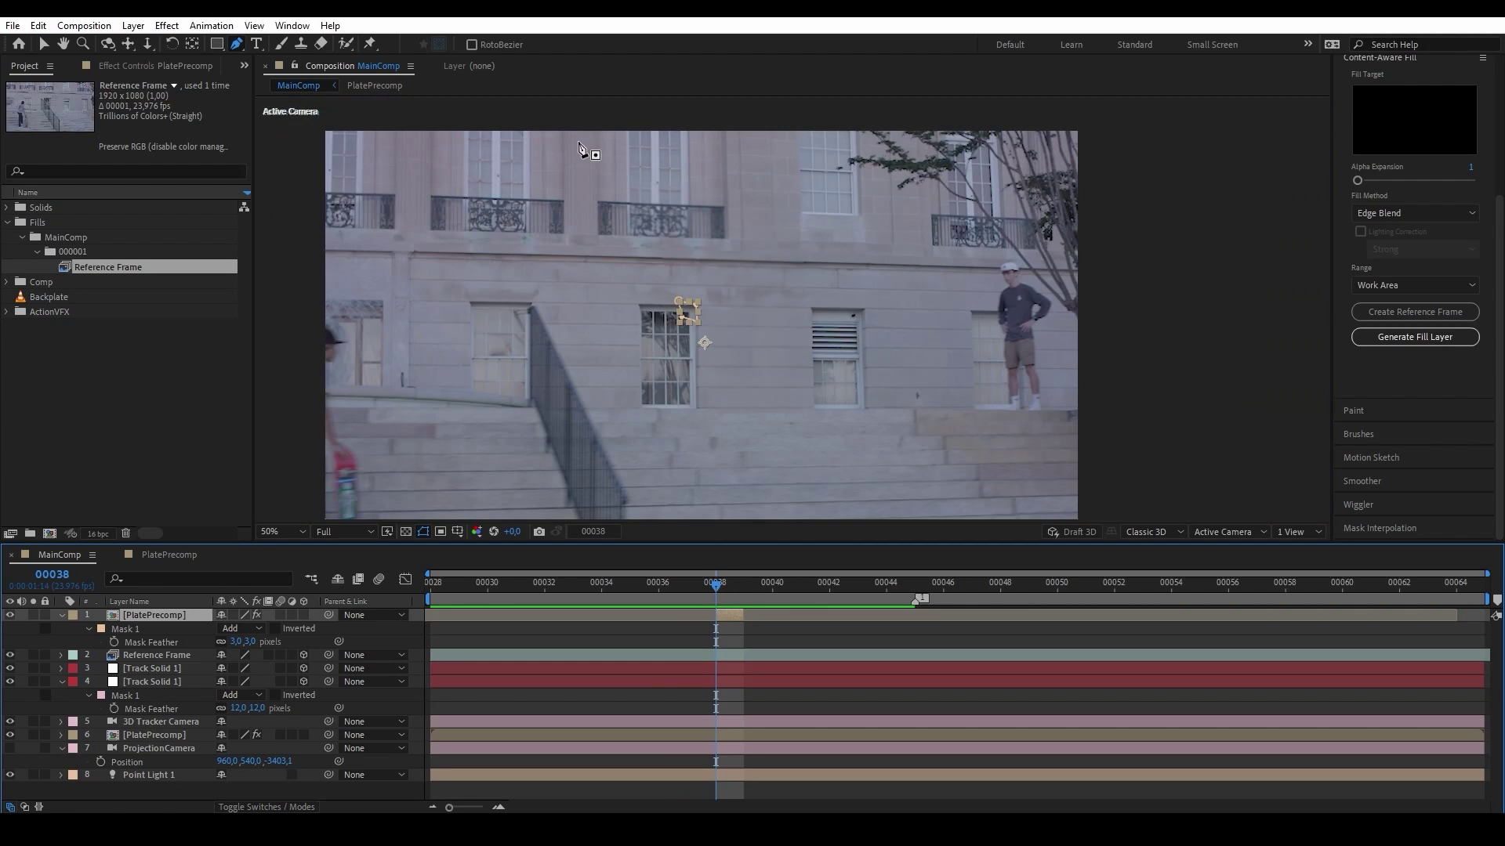
# Step: Inspect the wall patch's lower edge at frames 38 and 39, and place another unmasked PlatePrecomp duplicate on top of the stack
pyautogui.click(44, 44)
pyautogui.scroll(2, 592, 358)
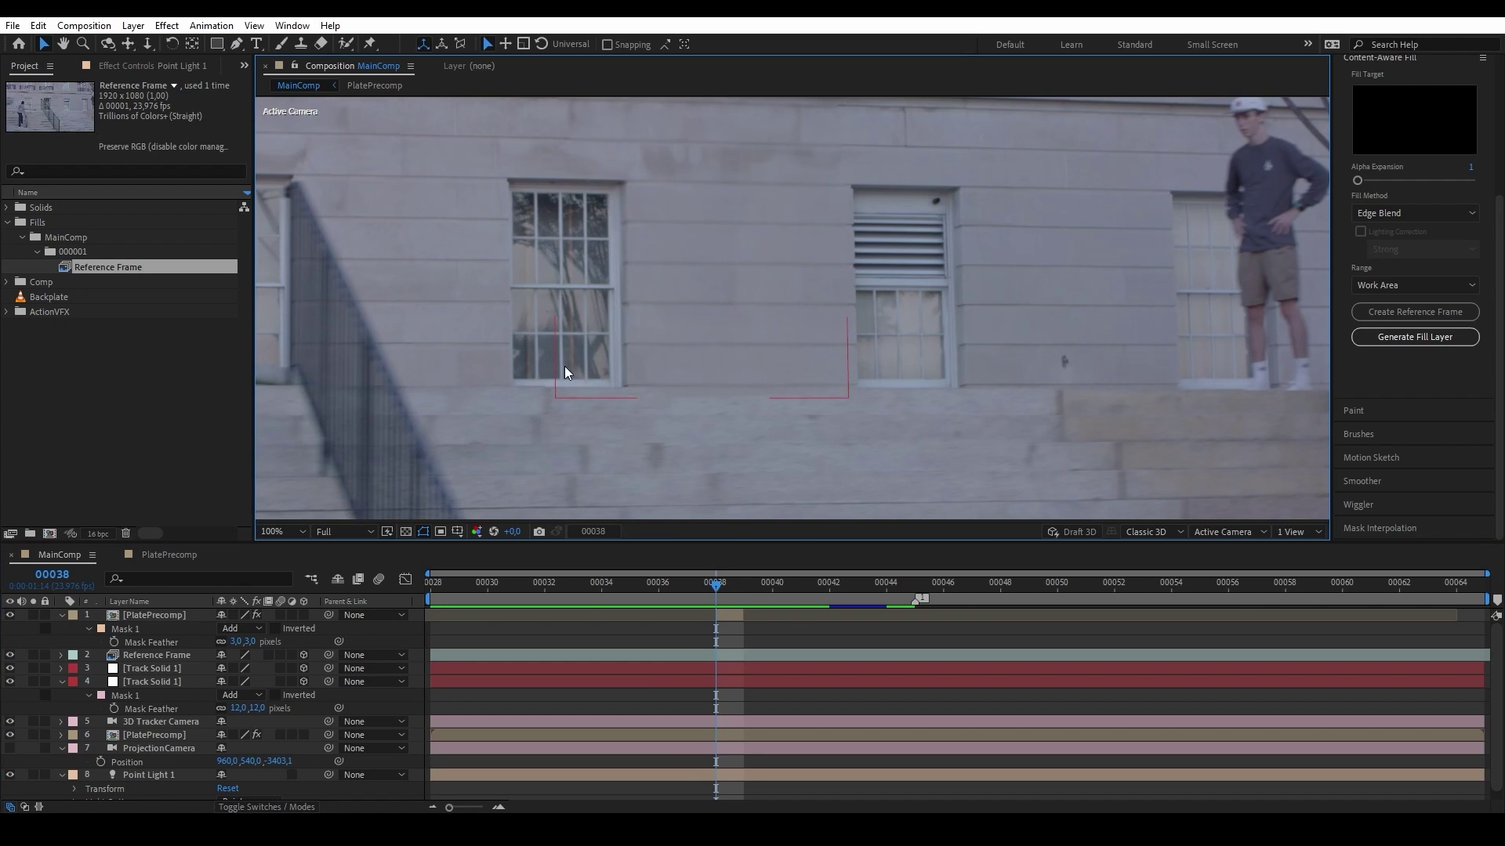
pyautogui.scroll(1, 584, 339)
pyautogui.click(642, 317)
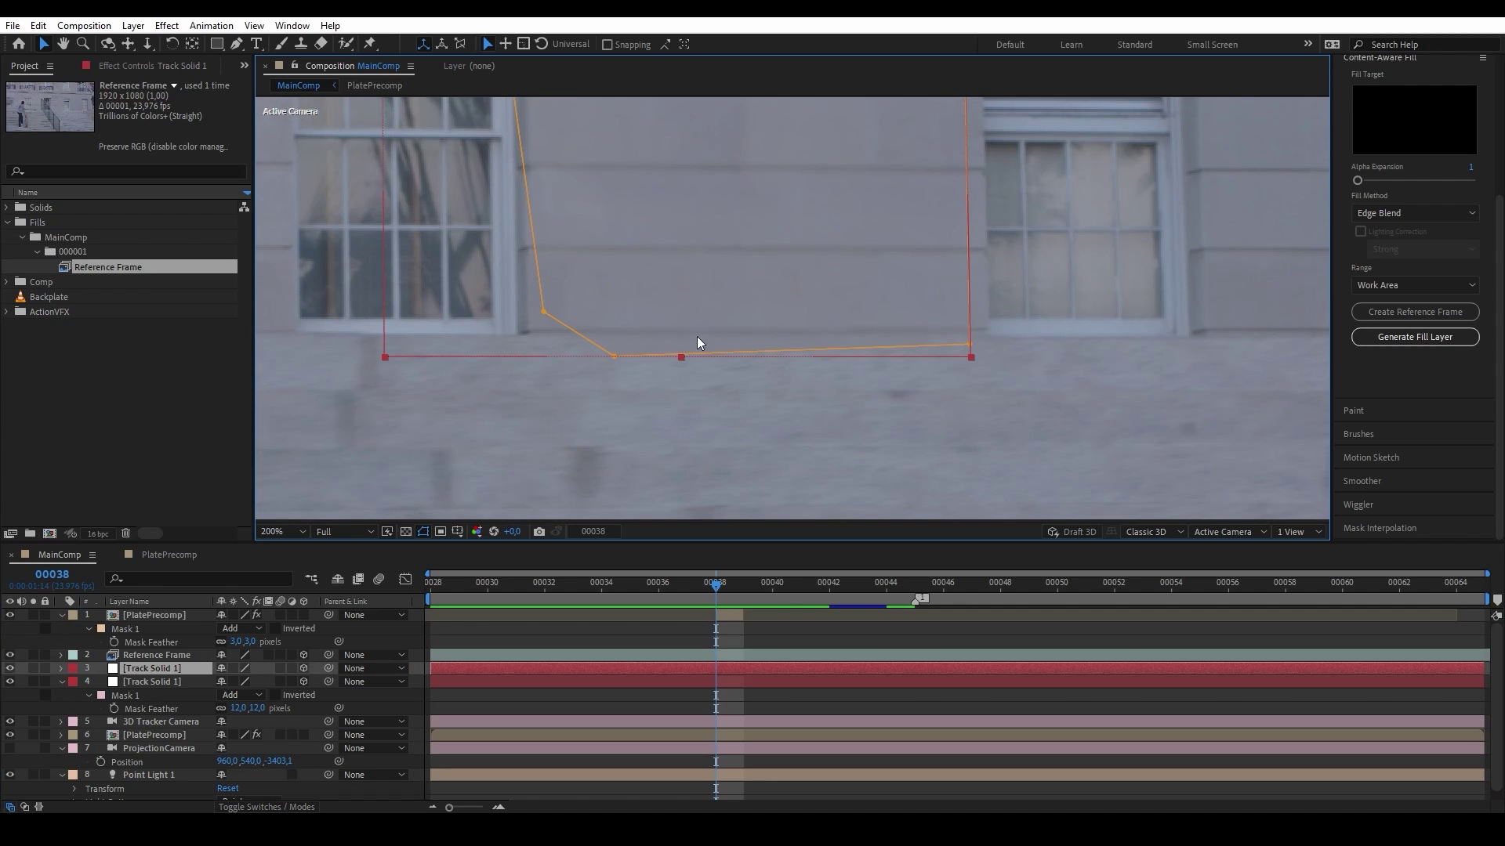
pyautogui.moveTo(713, 562); pyautogui.dragTo(744, 551)
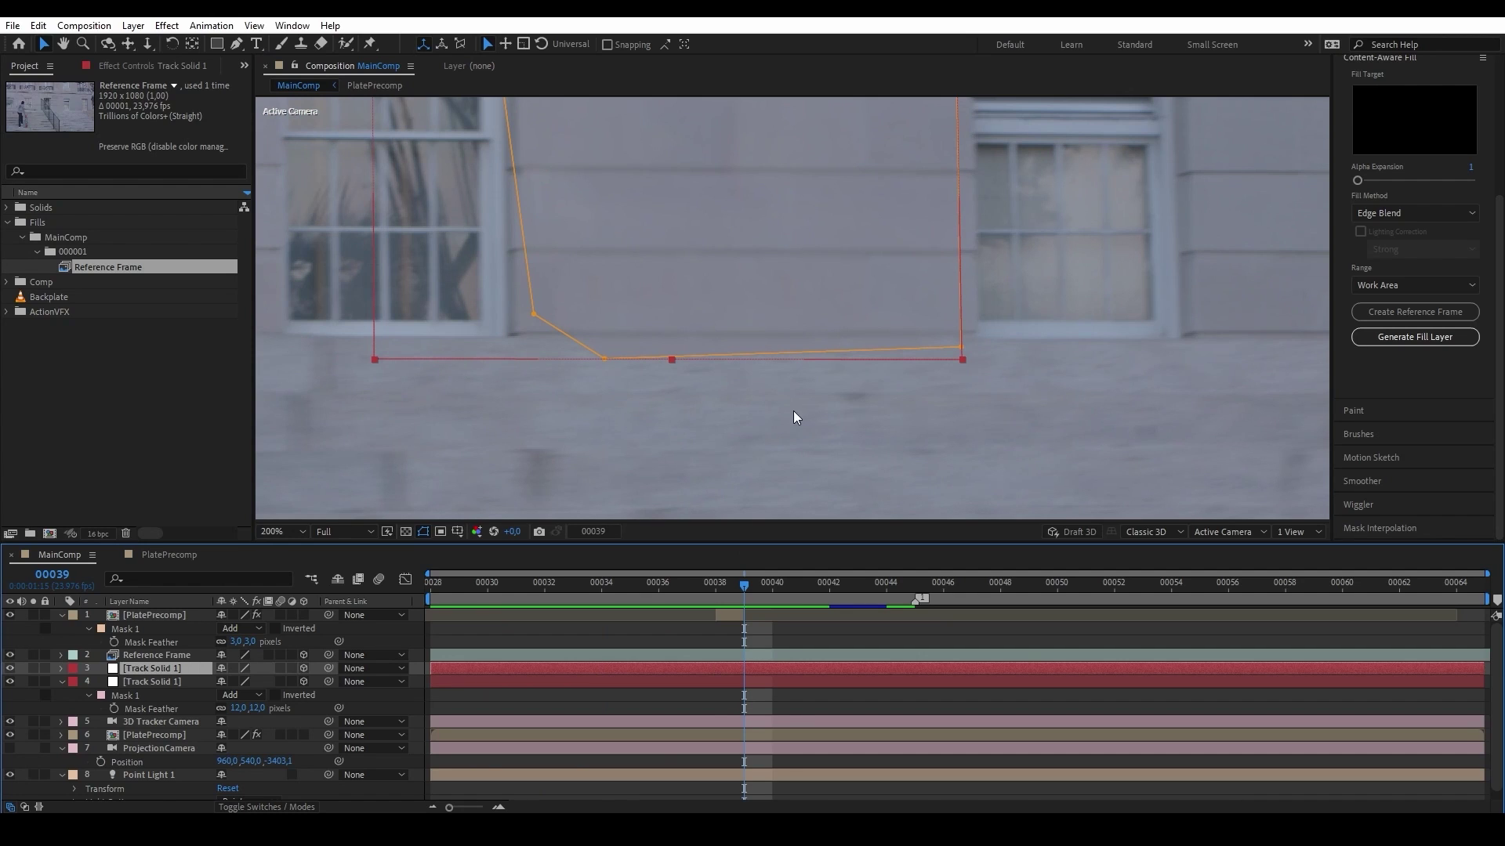
pyautogui.scroll(-1, 166, 759)
pyautogui.click(171, 726)
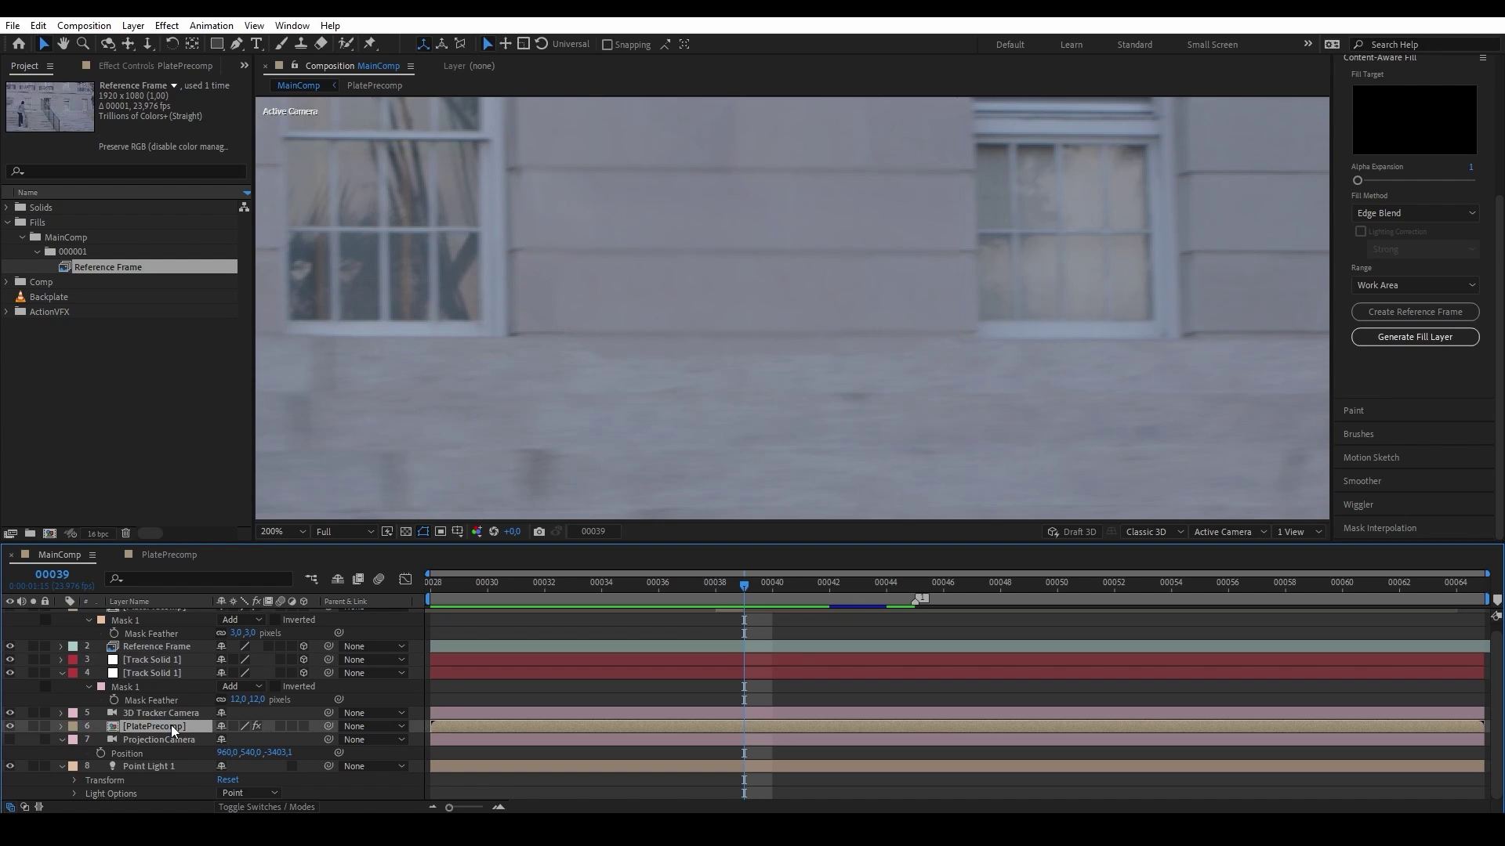
pyautogui.hotkey('ctrl', 'd')
pyautogui.moveTo(169, 720); pyautogui.dragTo(172, 611)
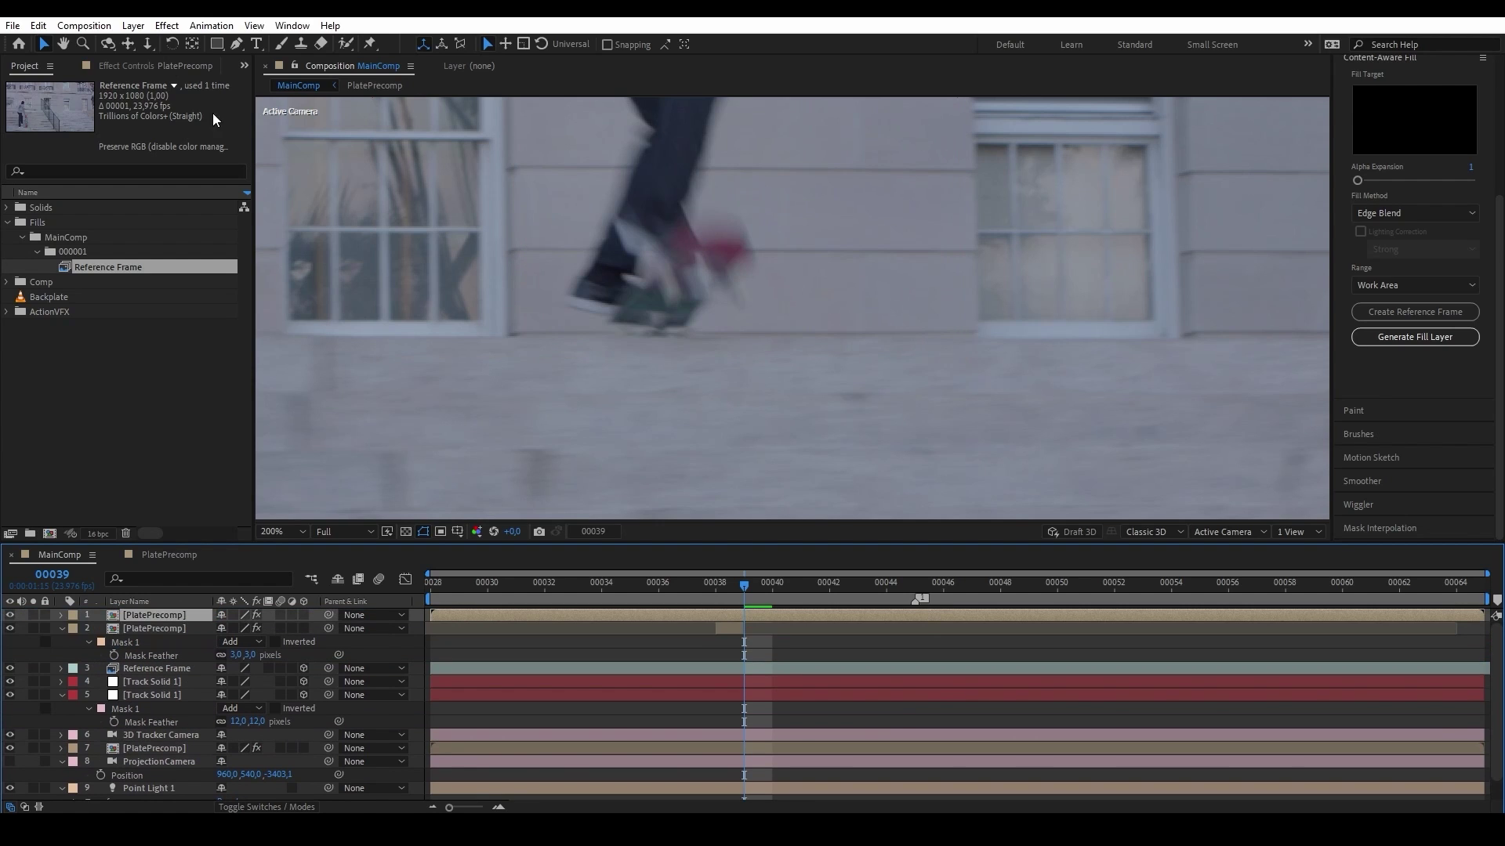
# Step: Mask the new PlatePrecomp copy along the patch's lower edge with mask path keyframes between frames 28 and 44, and review up to frame 45
pyautogui.press('g')
pyautogui.click(516, 340)
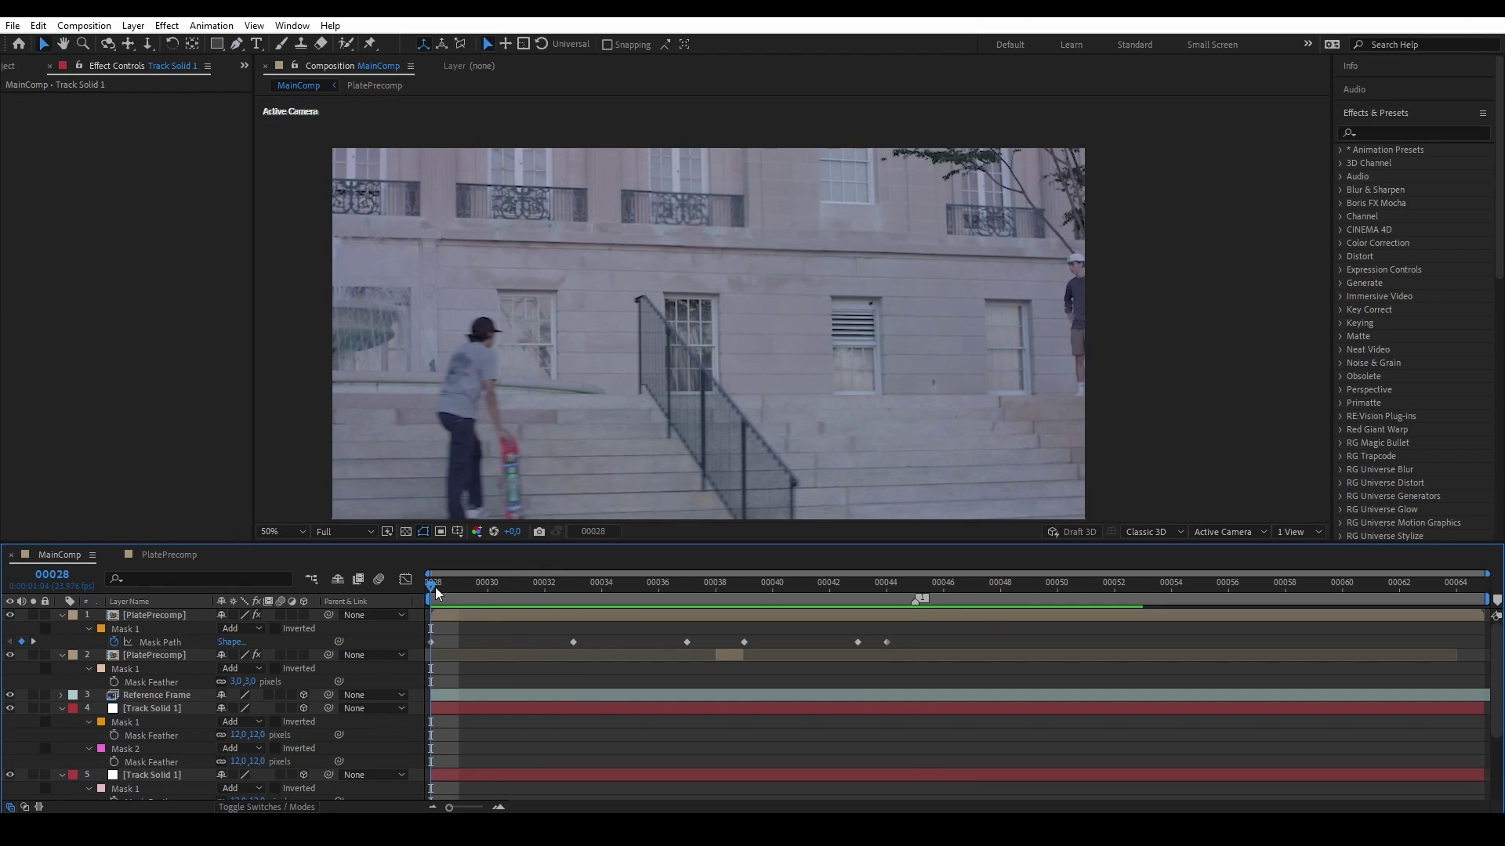
pyautogui.moveTo(435, 586)
pyautogui.mouseDown()
pyautogui.moveTo(1028, 577)
pyautogui.moveTo(501, 583)
pyautogui.moveTo(998, 583)
pyautogui.moveTo(920, 600)
pyautogui.mouseUp()
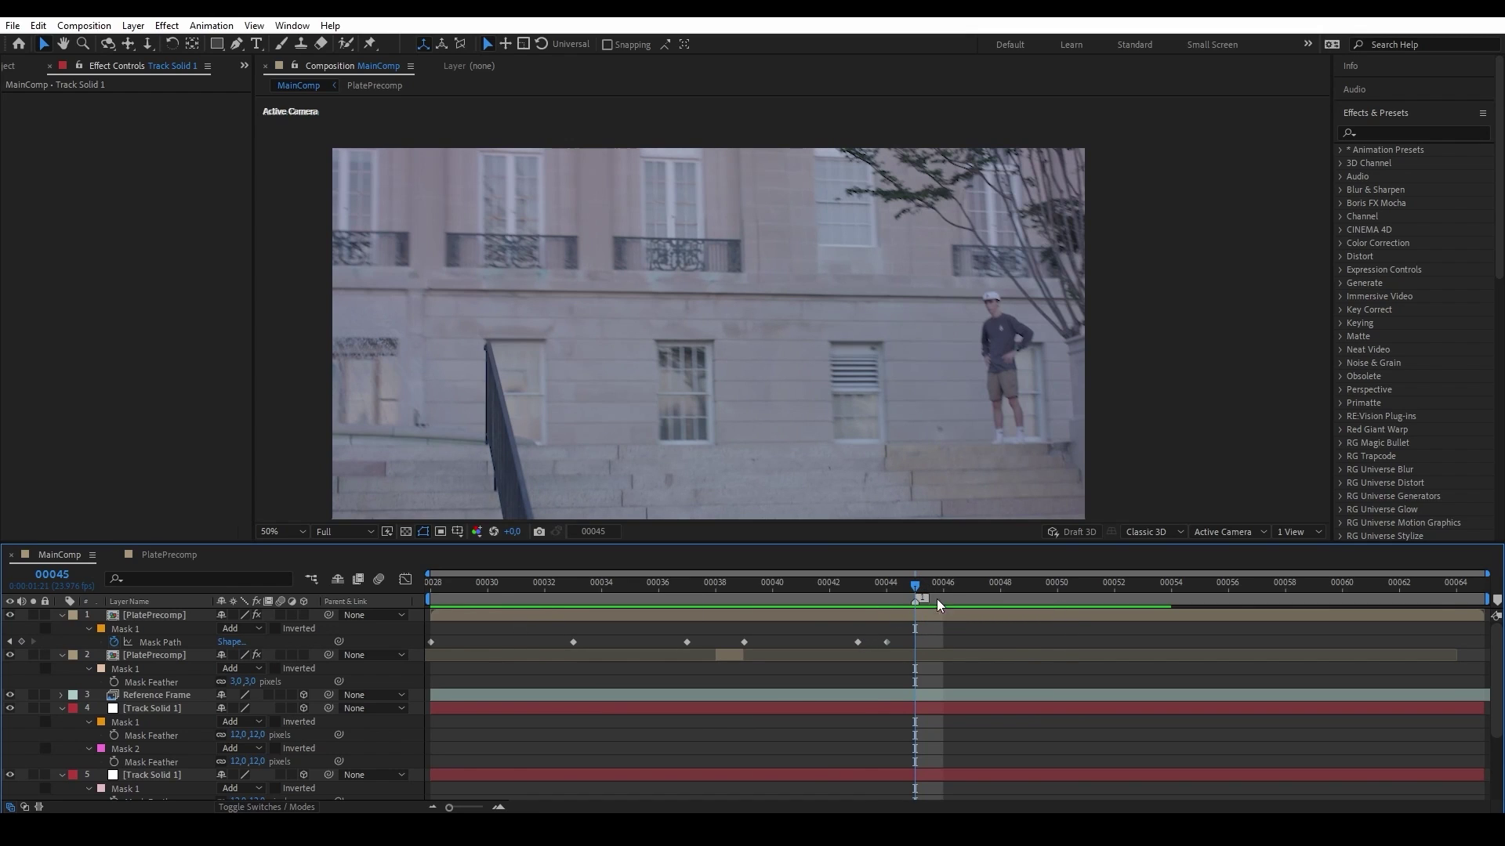
# Step: Place a further PlatePrecomp duplicate on top of the stack and keyframe its opacity from 0% at frame 44 to 100% at frame 46
pyautogui.scroll(-3, 112, 688)
pyautogui.click(147, 726)
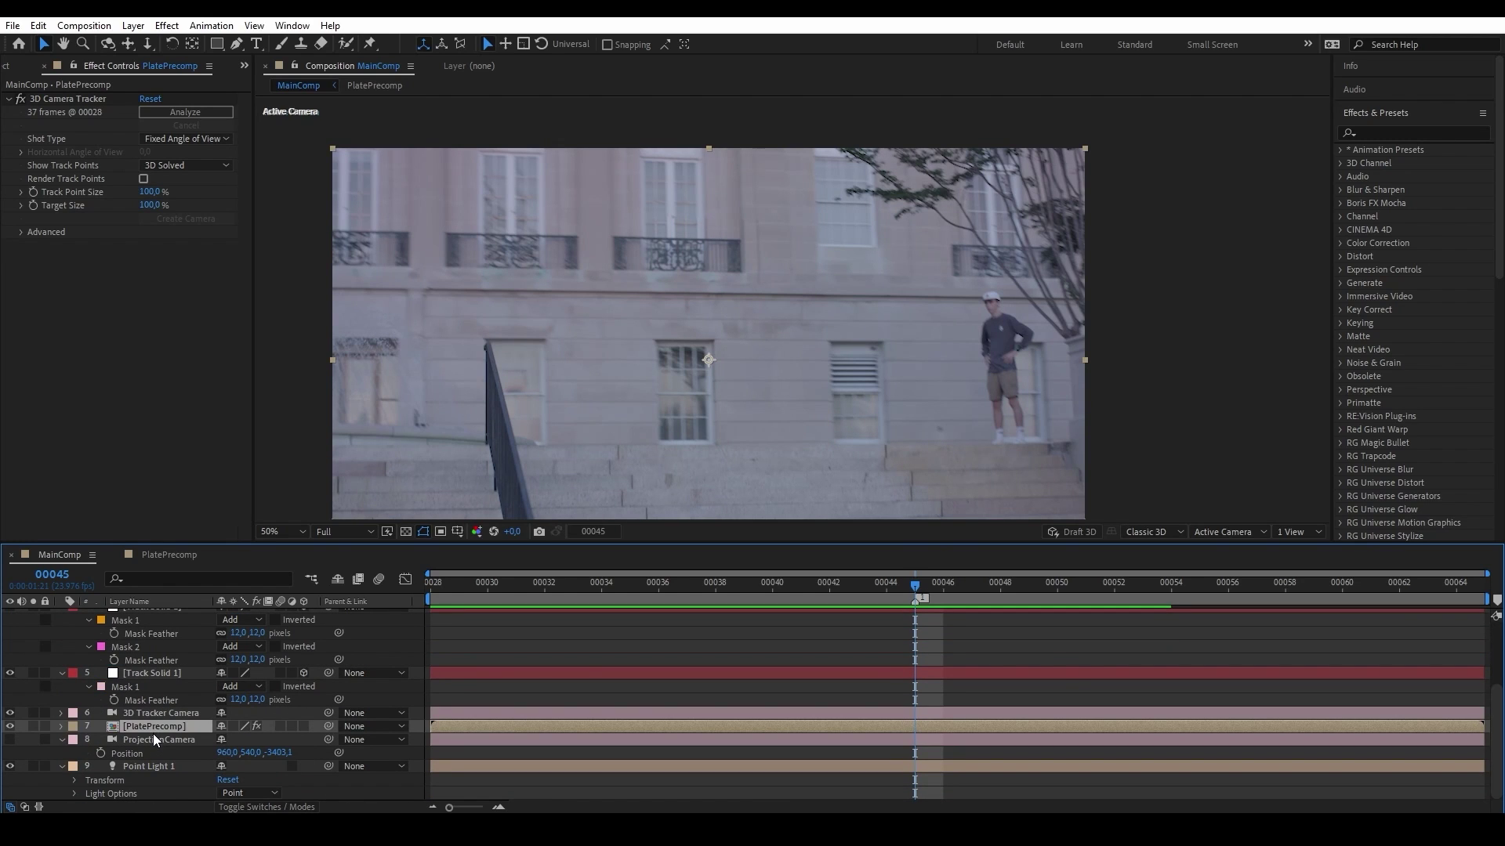
pyautogui.hotkey('ctrl', 'd')
pyautogui.moveTo(162, 732); pyautogui.dragTo(154, 613)
pyautogui.press('t')
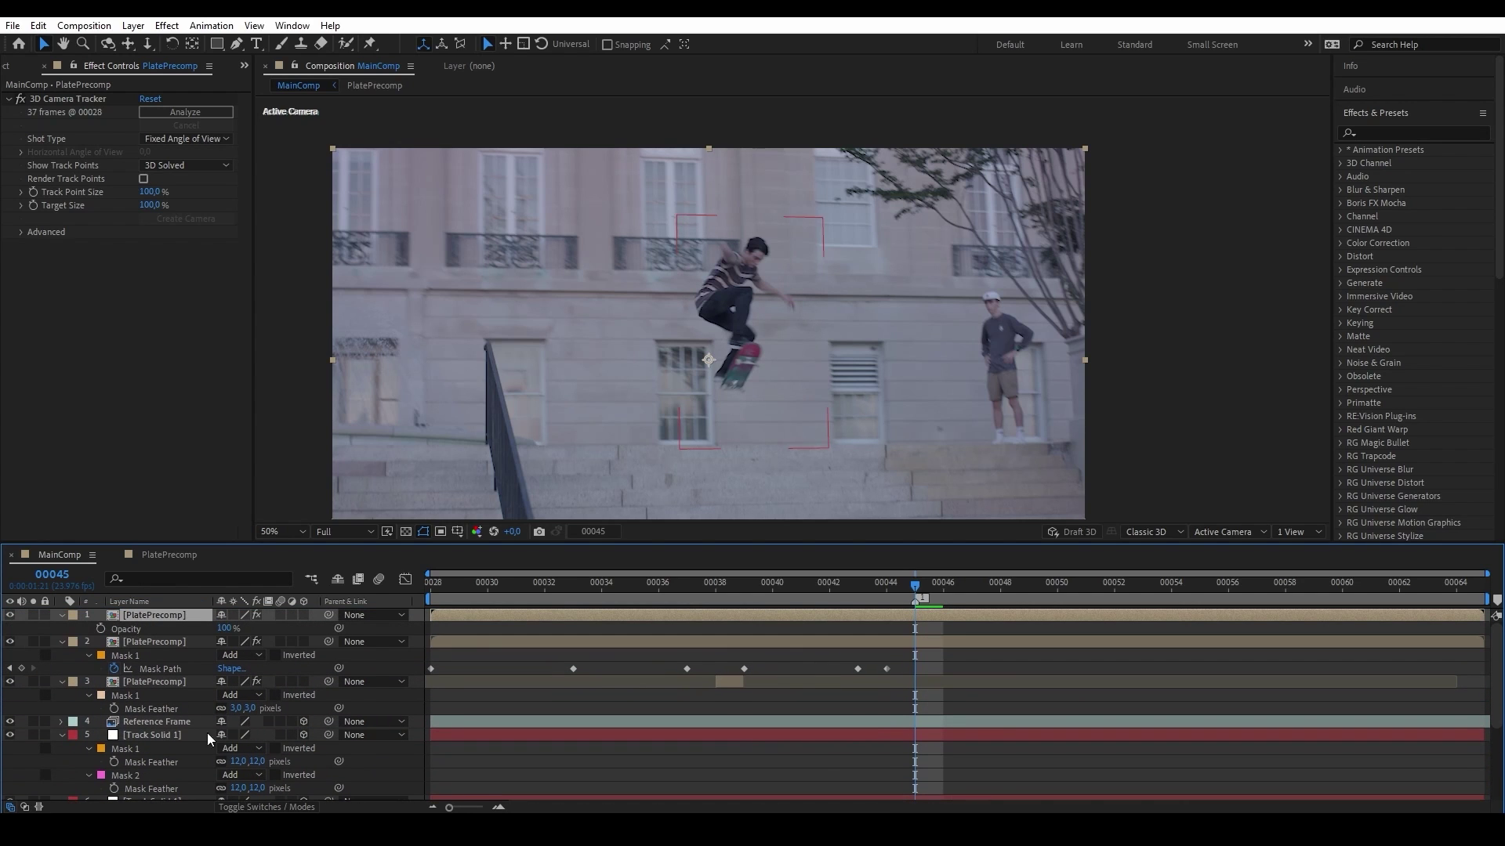
pyautogui.click(928, 586)
pyautogui.hotkey('alt', 'shift', 't')
# Step: Enable motion blur for the composition, the Reference Frame and the Track Solid 1 layers, and preview the shot
pyautogui.moveTo(928, 586); pyautogui.dragTo(820, 598)
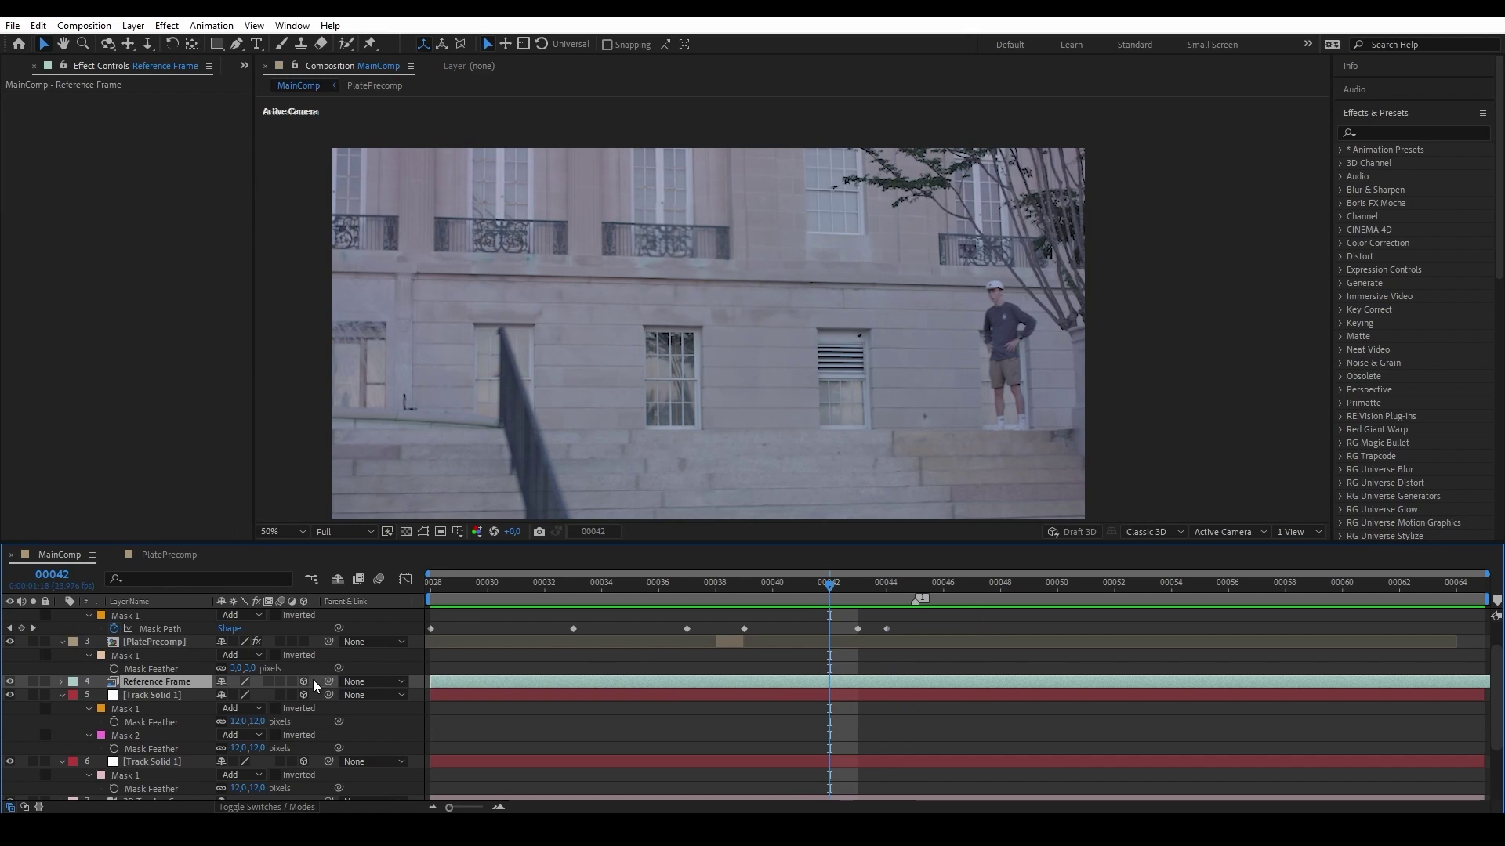
pyautogui.click(280, 681)
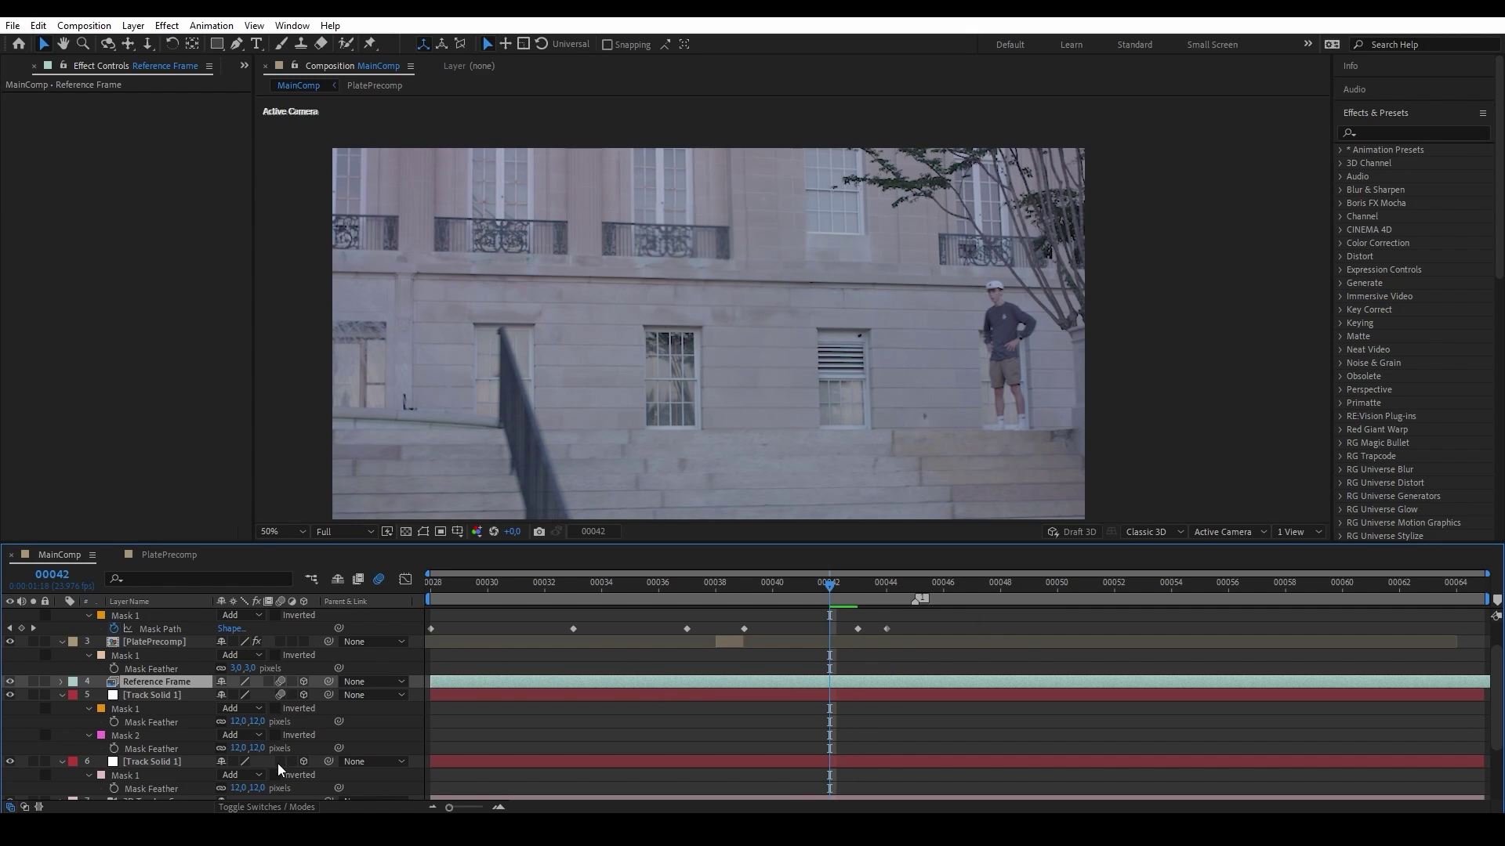
pyautogui.press('space')
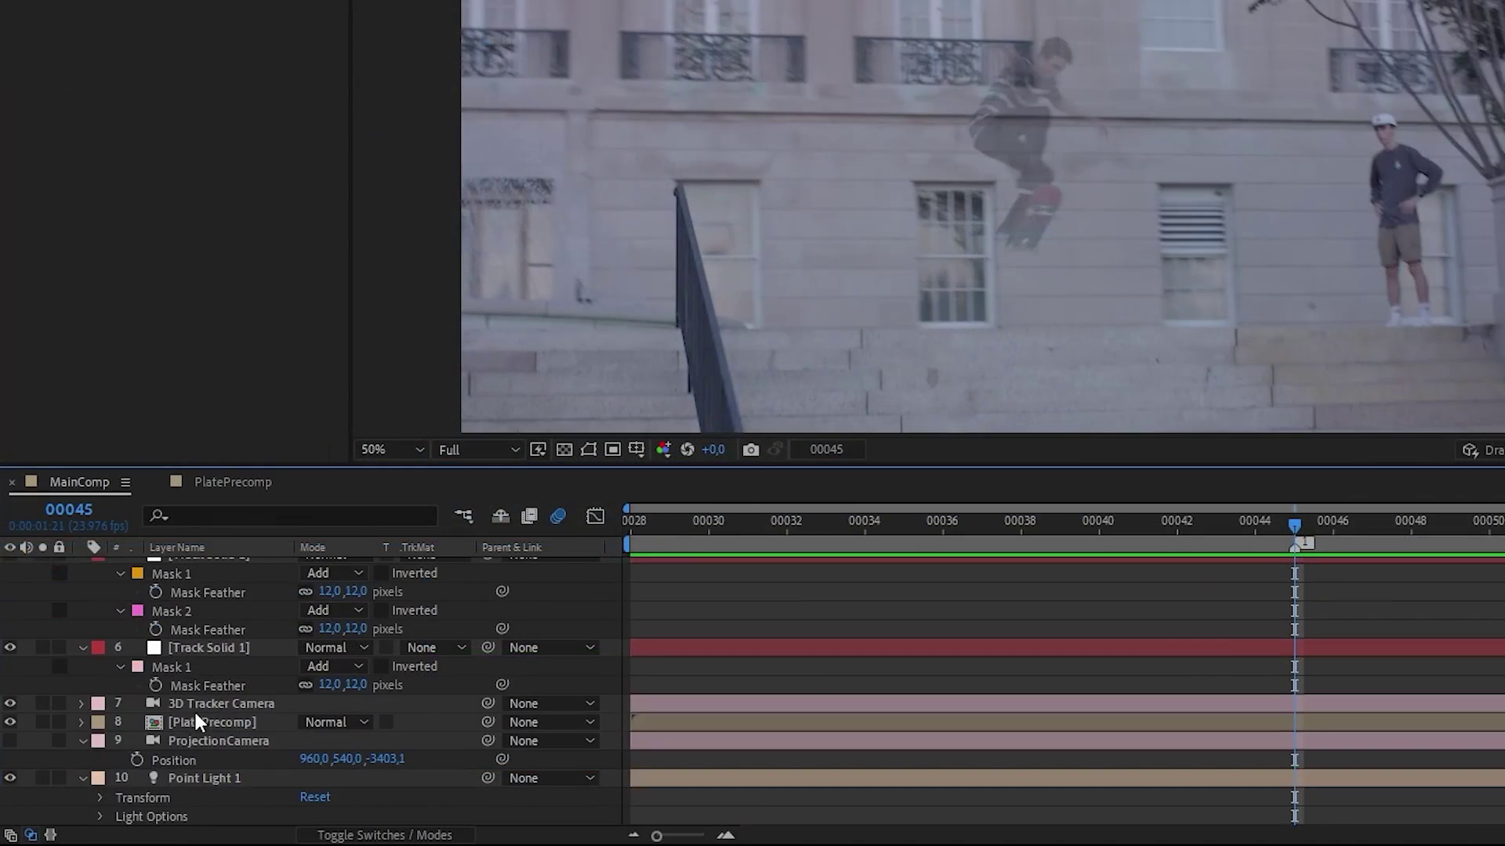
# Step: Duplicate the bottom PlatePrecomp, move the copy to the top of the stack and rename it ActorRoto
pyautogui.click(233, 726)
pyautogui.moveTo(233, 727); pyautogui.dragTo(232, 567)
pyautogui.press('Return')
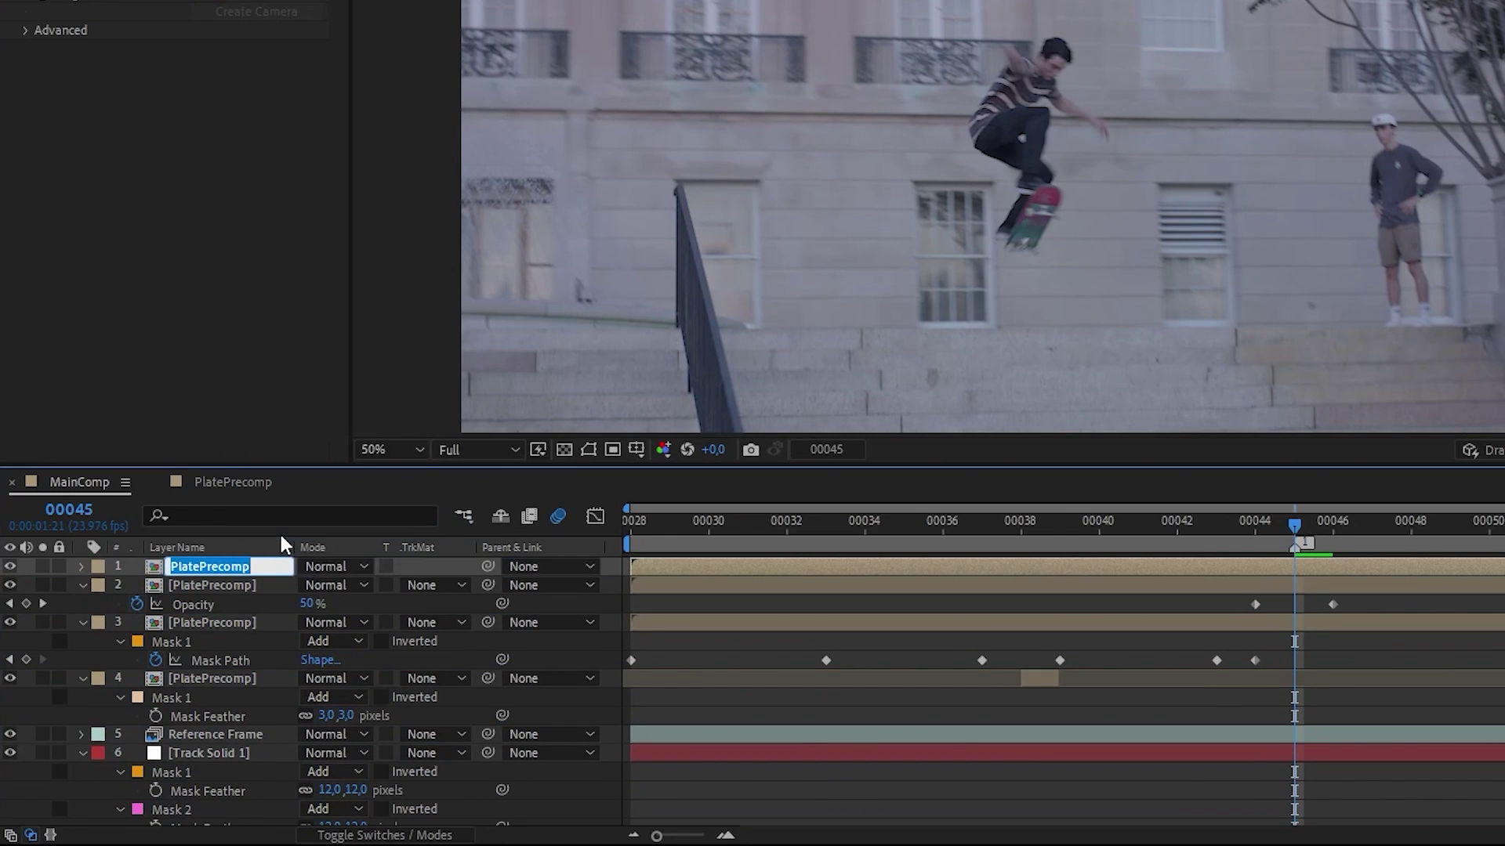
pyautogui.write('ActorRoto')
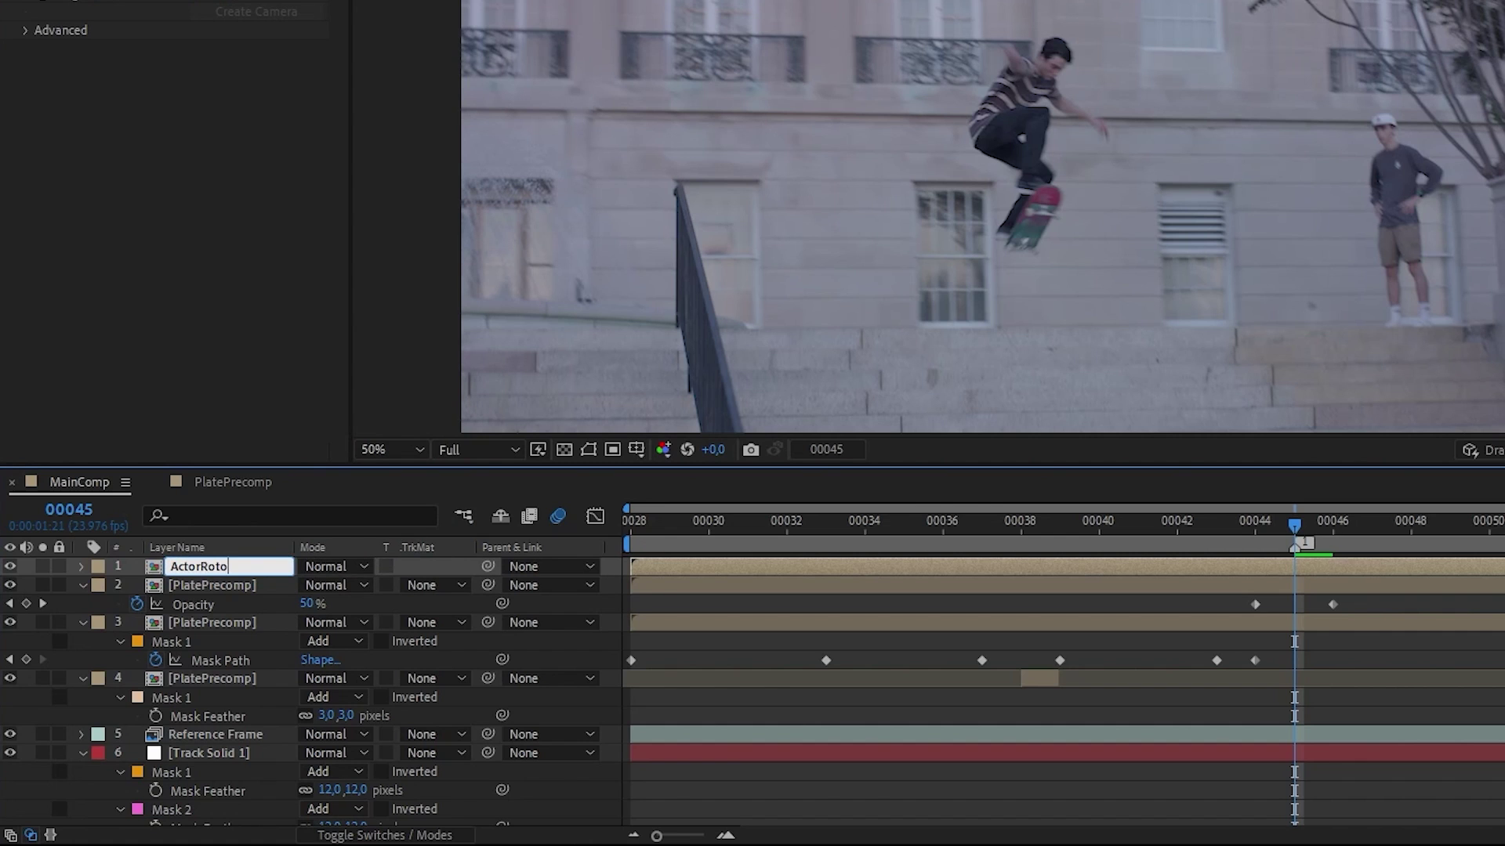
pyautogui.press('Return')
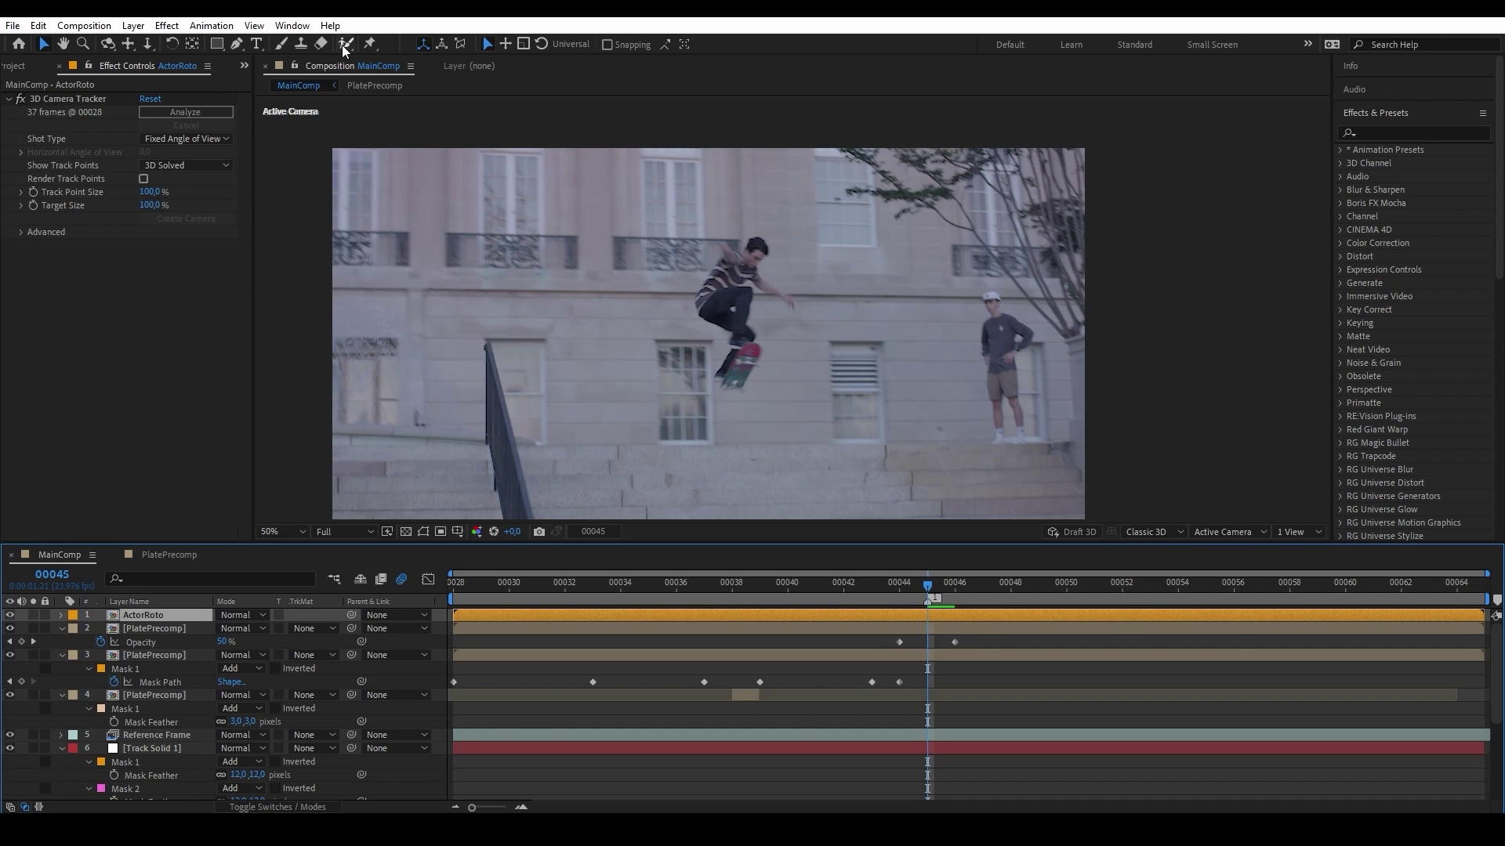
# Step: Cut the airborne skater out of the ActorRoto layer with the Roto Brush, using motion blur on the matte, and isolate the layer
pyautogui.click(345, 43)
pyautogui.doubleClick(732, 314)
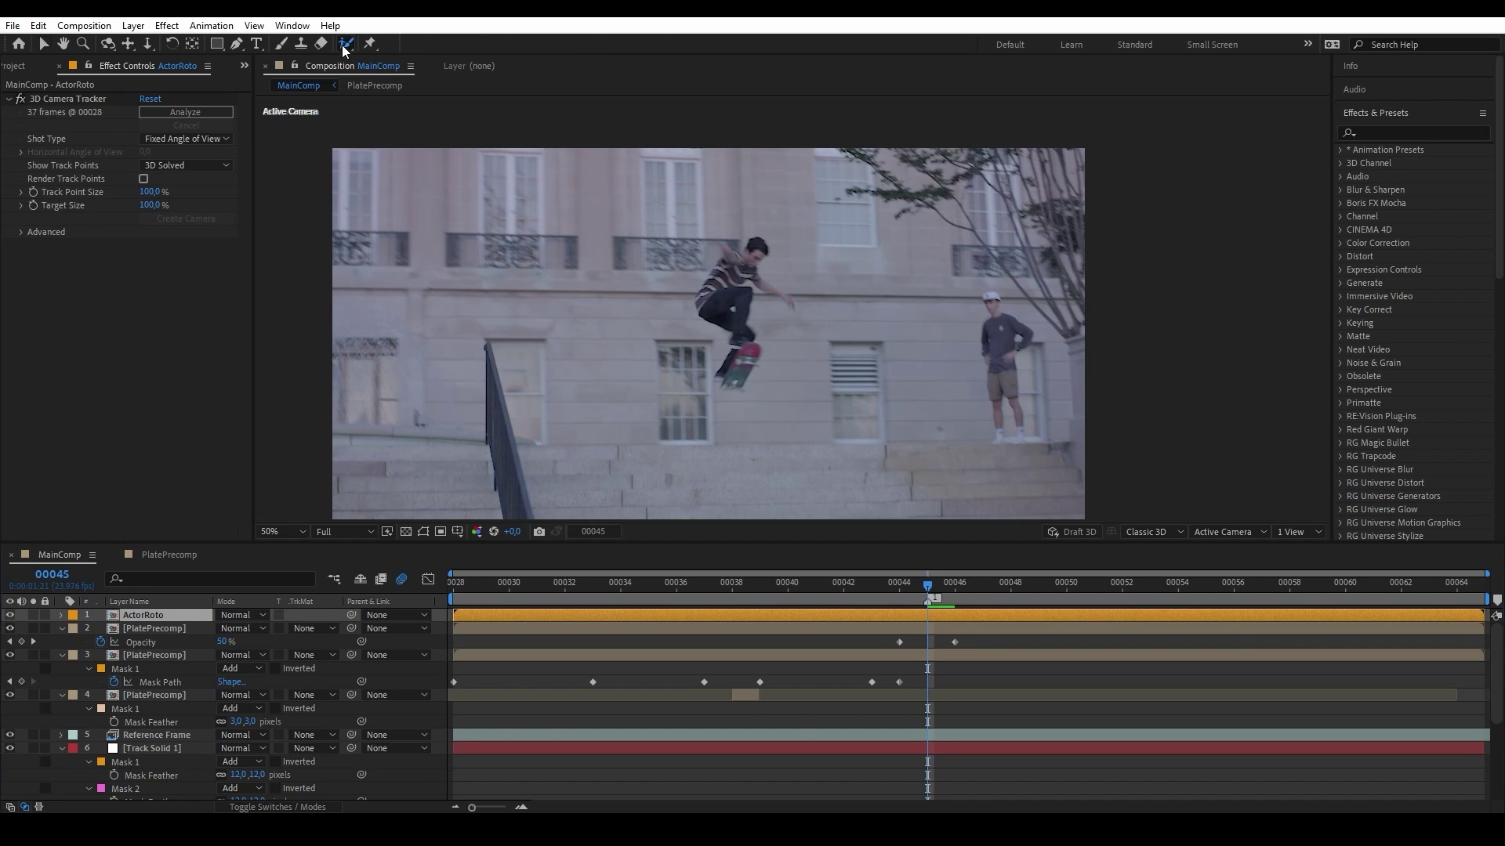
pyautogui.moveTo(604, 204); pyautogui.dragTo(663, 262)
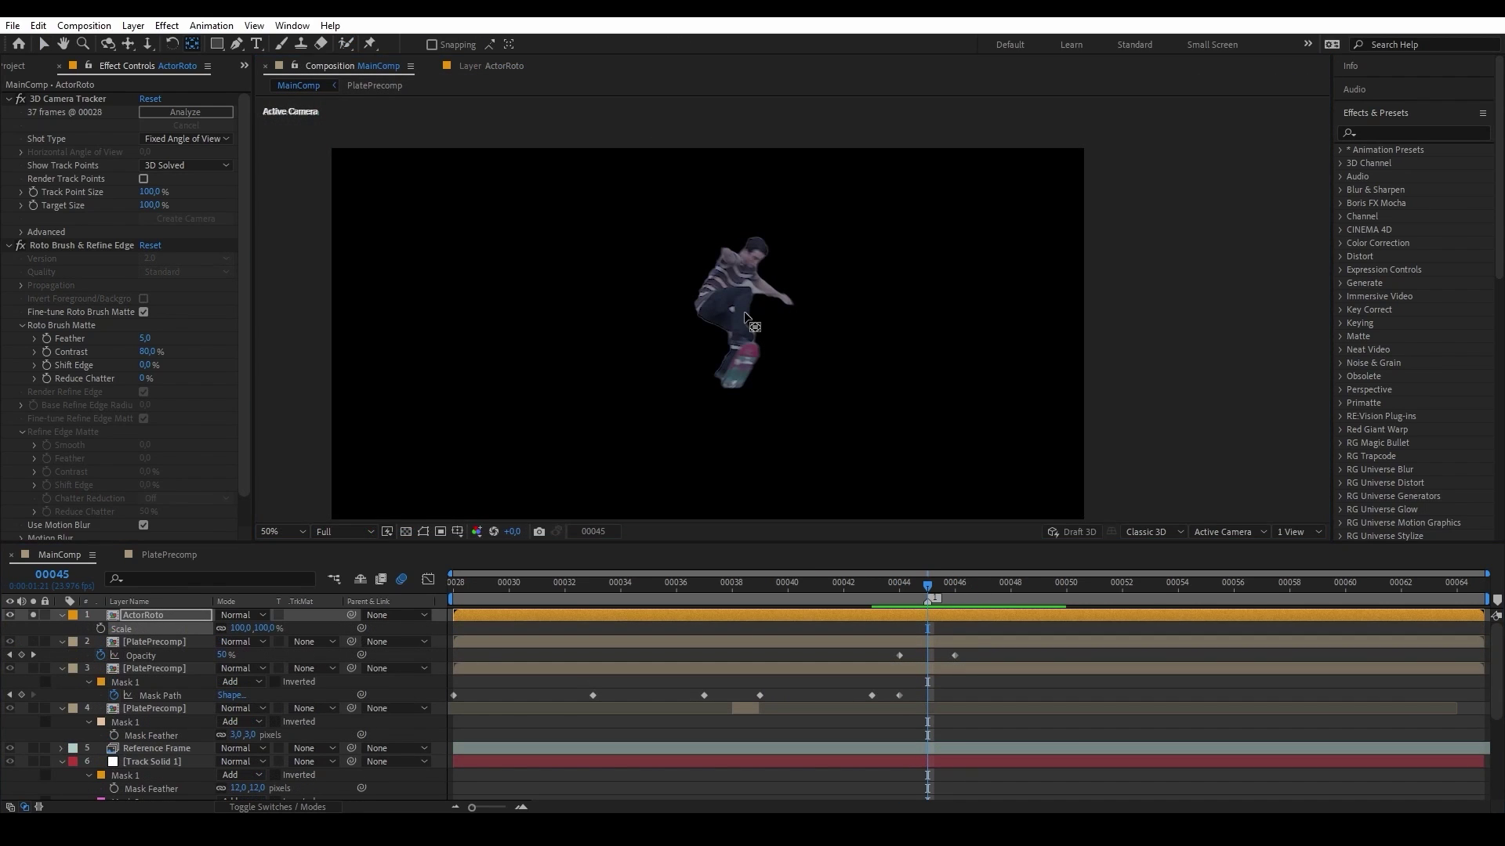
pyautogui.click(194, 667)
pyautogui.click(166, 618)
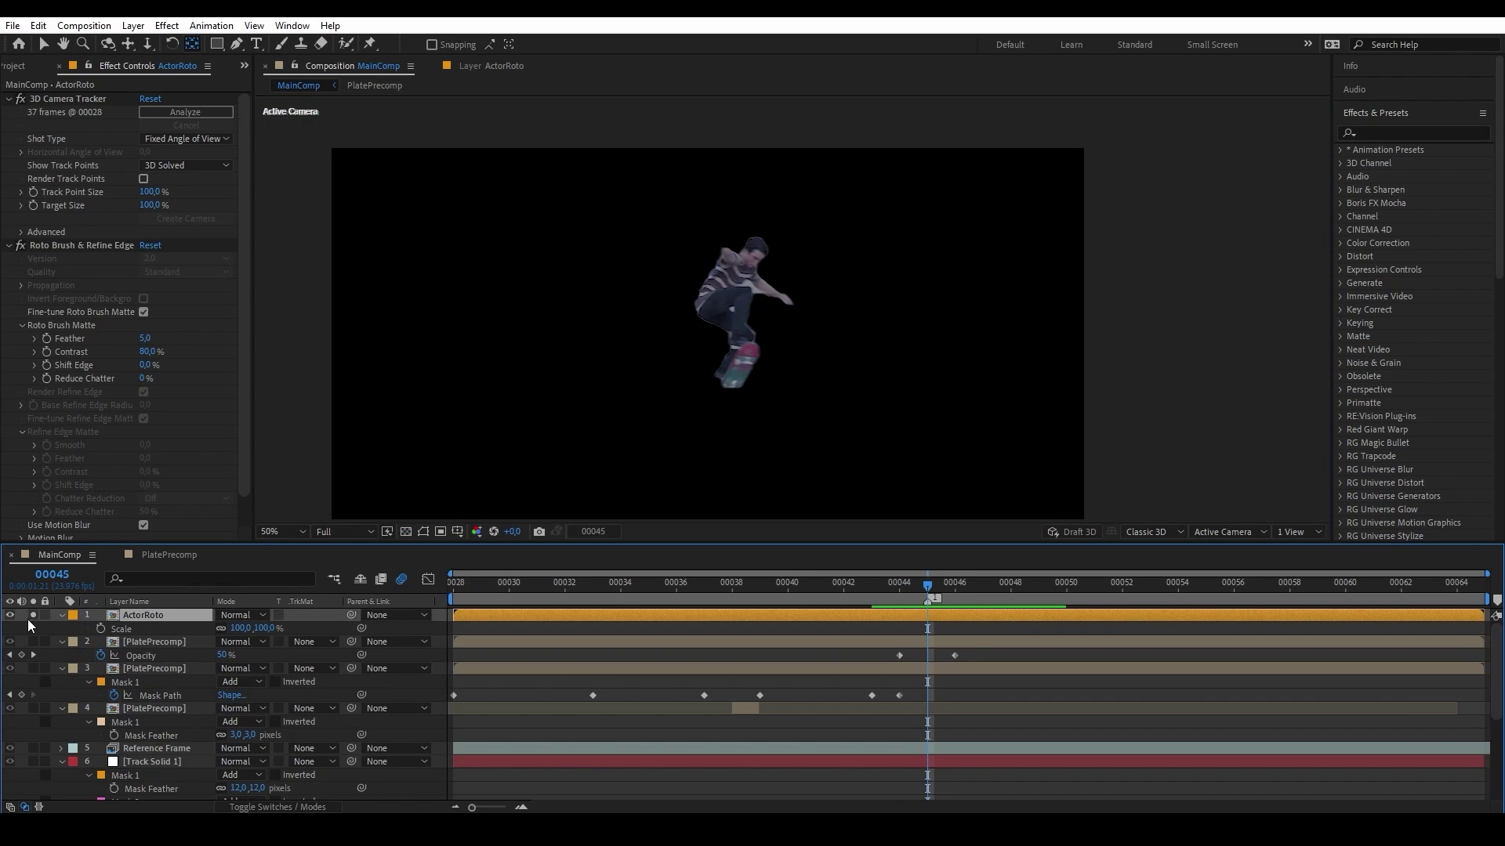
pyautogui.click(32, 615)
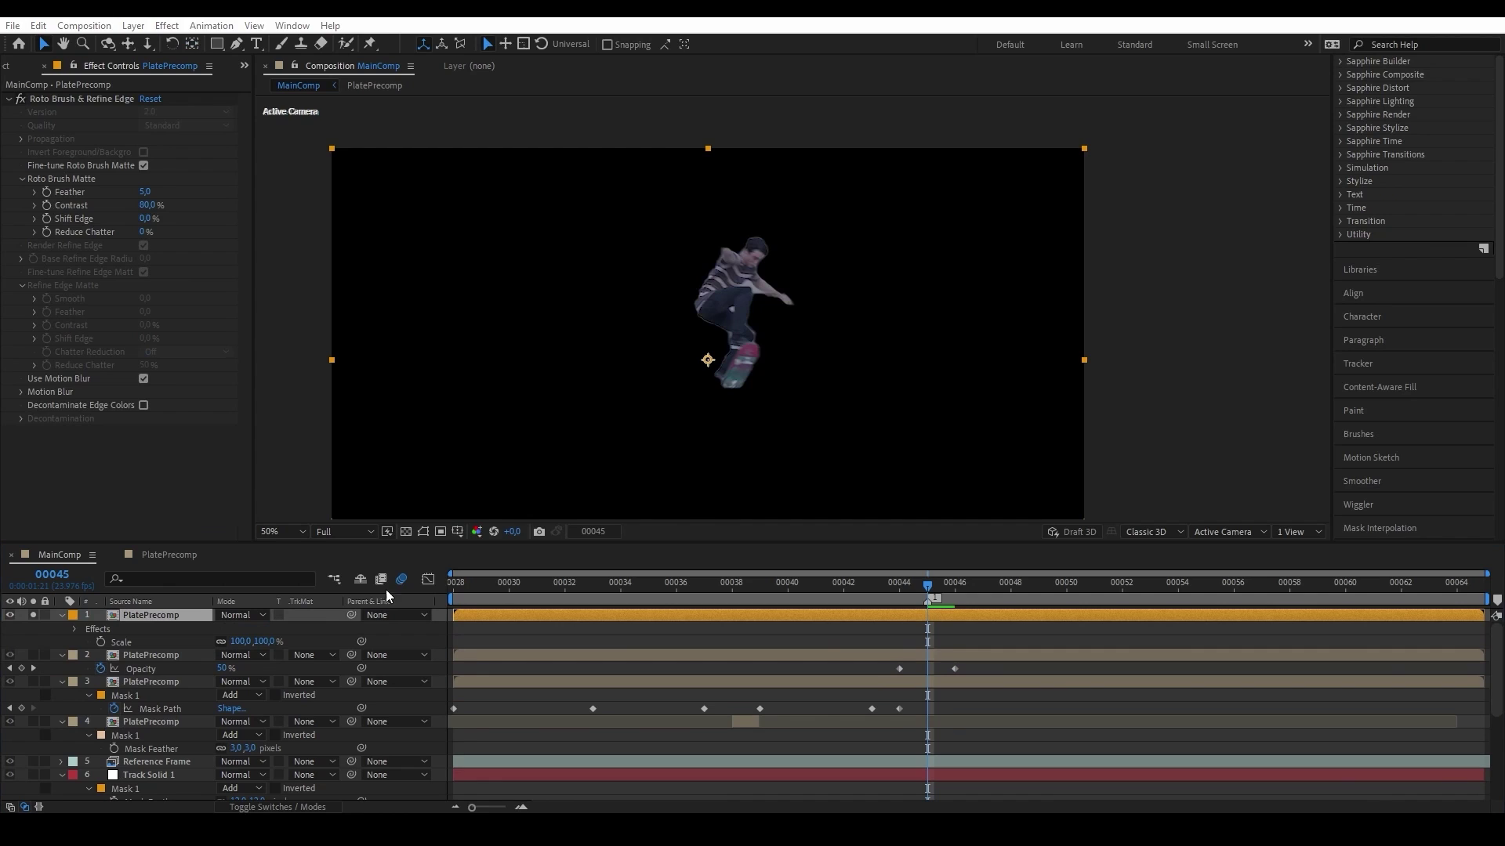
# Step: Center the roto layer's anchor point on the skater and keyframe its scale from 5% at frame 44 to 100% at frame 46
pyautogui.moveTo(721, 368); pyautogui.dragTo(682, 338)
pyautogui.press('c')
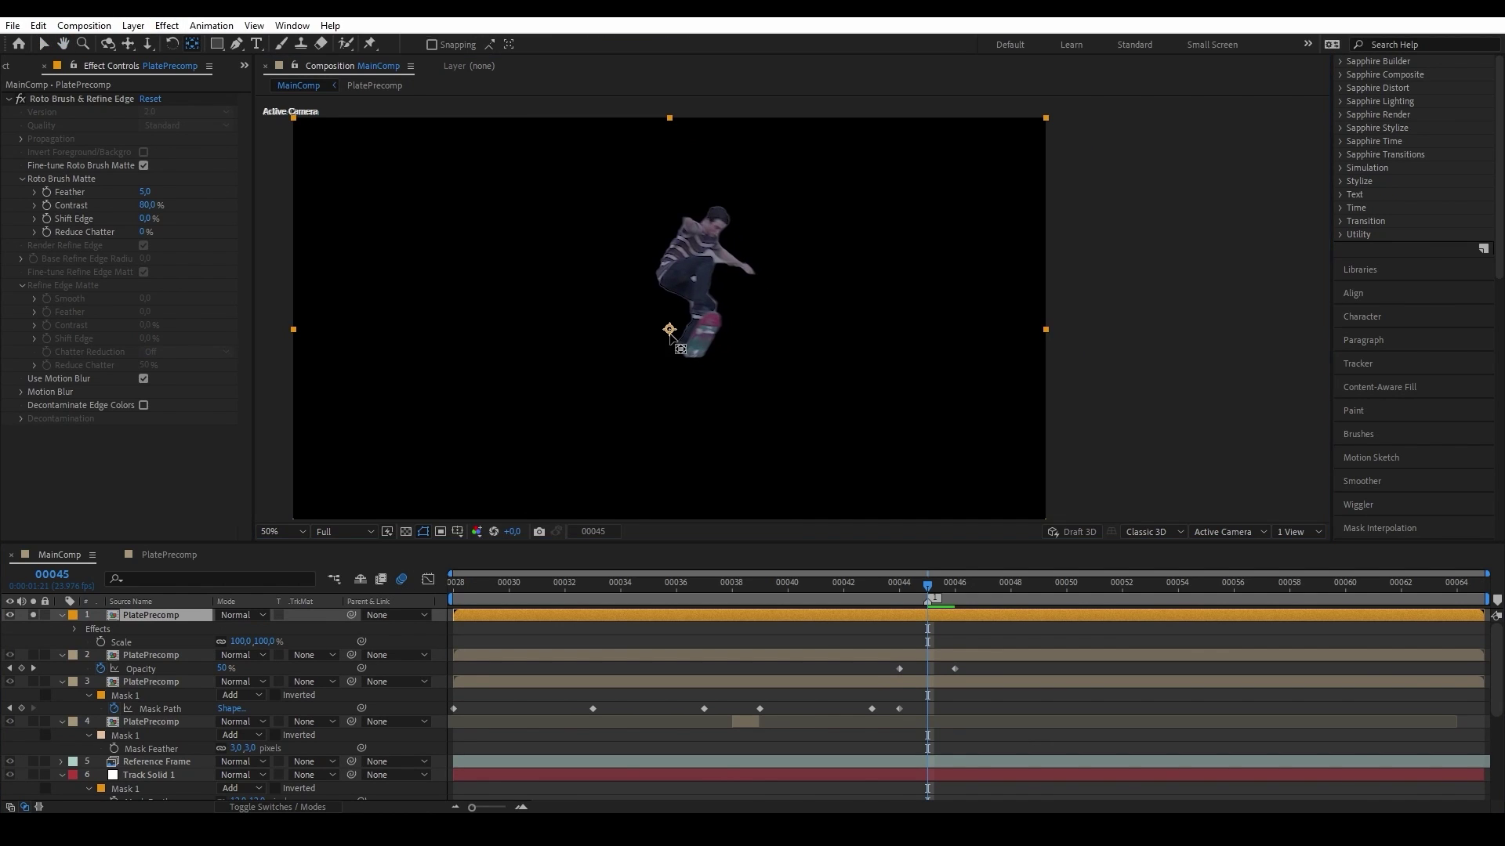
pyautogui.click(305, 698)
pyautogui.press('k')
pyautogui.hotkey('alt', 'shift', 's')
pyautogui.press('j')
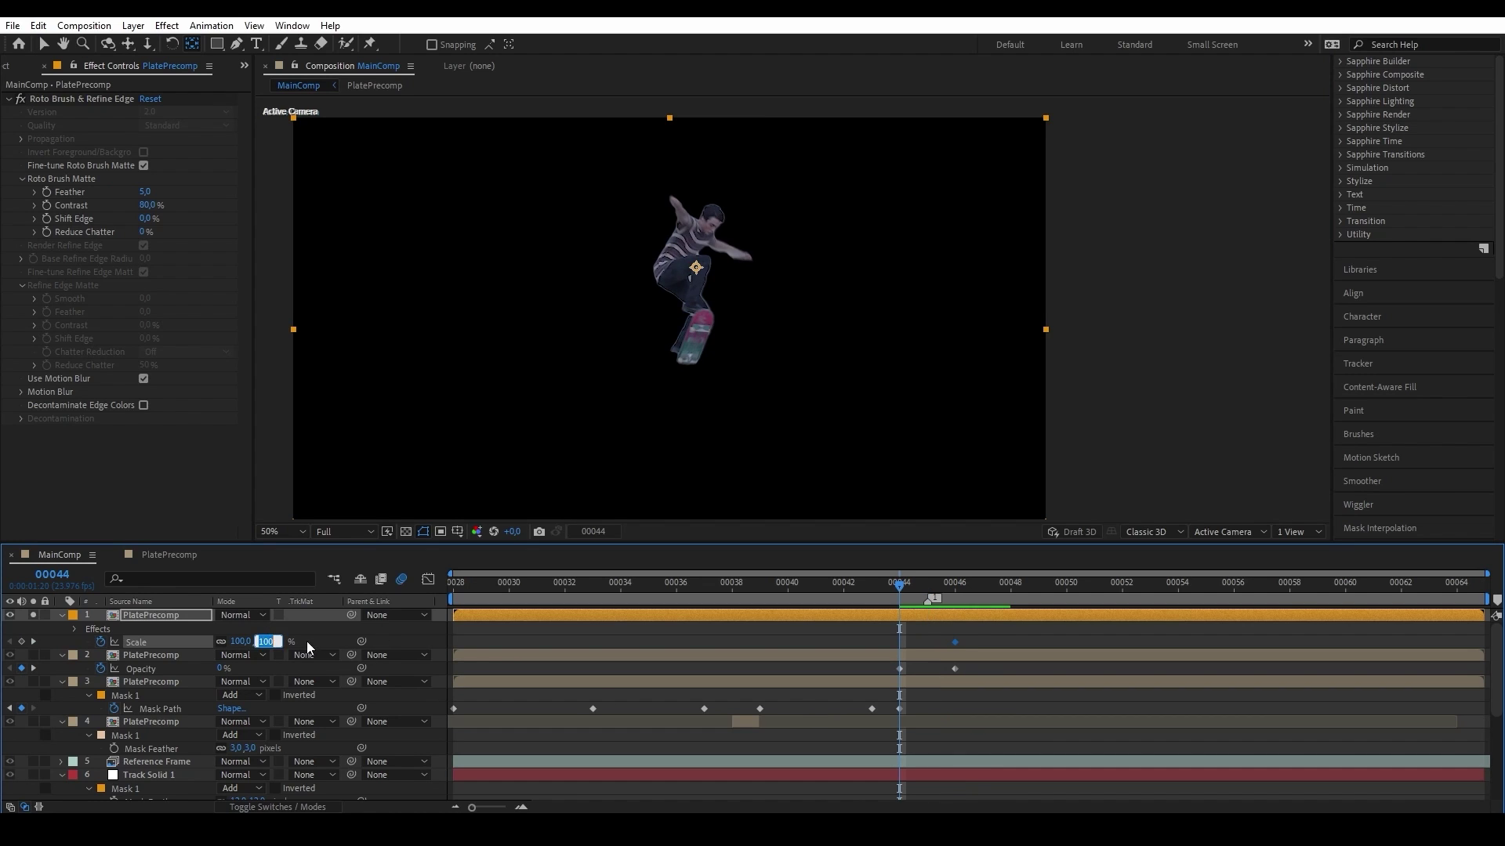
pyautogui.press('Return')
pyautogui.press('pagedown')
pyautogui.press('pagedown')
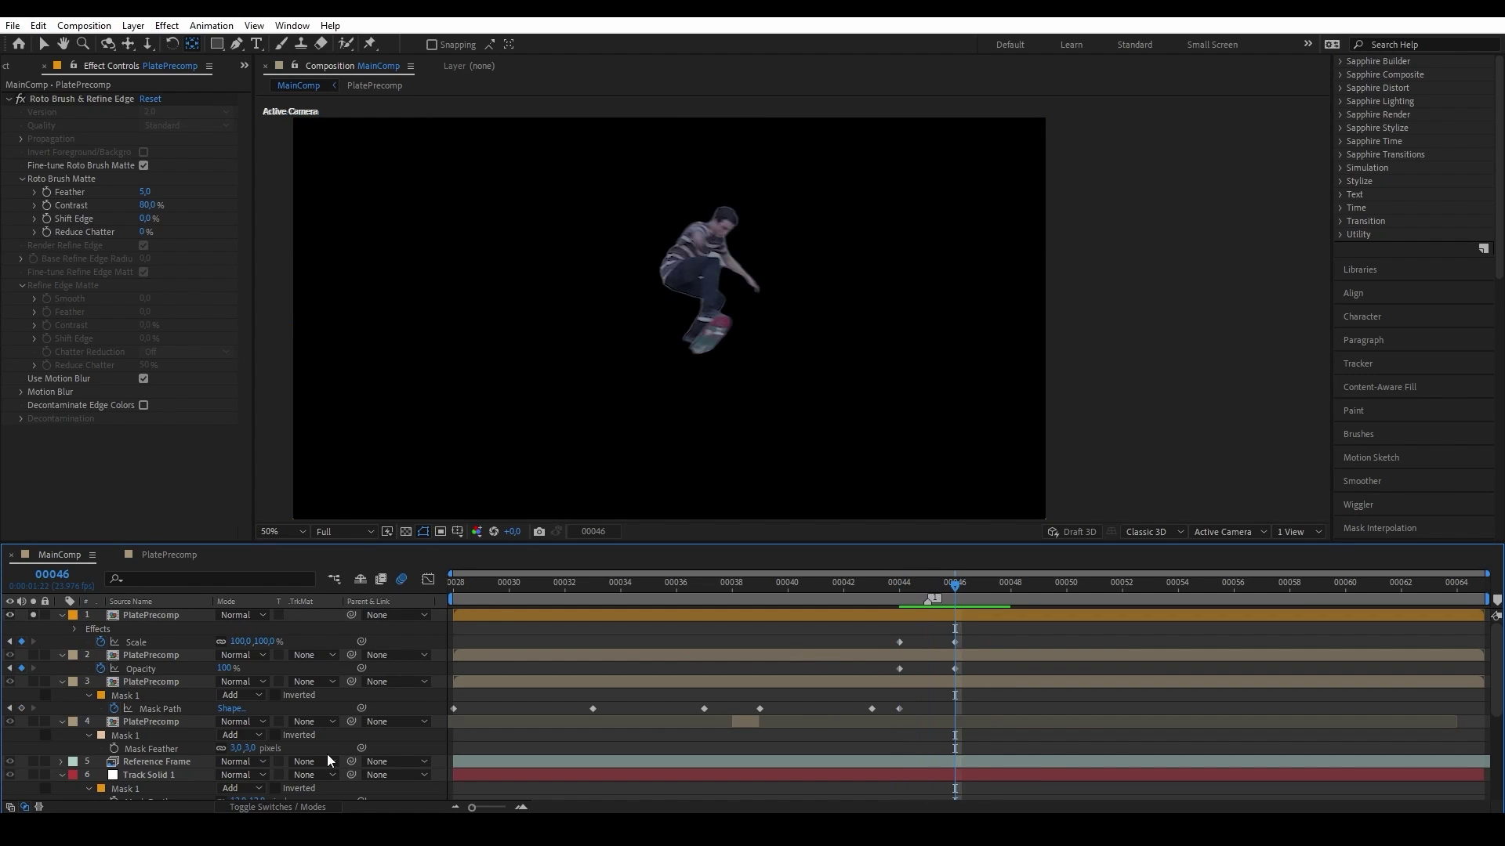
# Step: Start the roto layer at frame 44, retime its scale keyframes to frames 44 and 47 and the opacity keyframes to 45 and 47, and preview
pyautogui.press('F4')
pyautogui.click(887, 585)
pyautogui.click(942, 585)
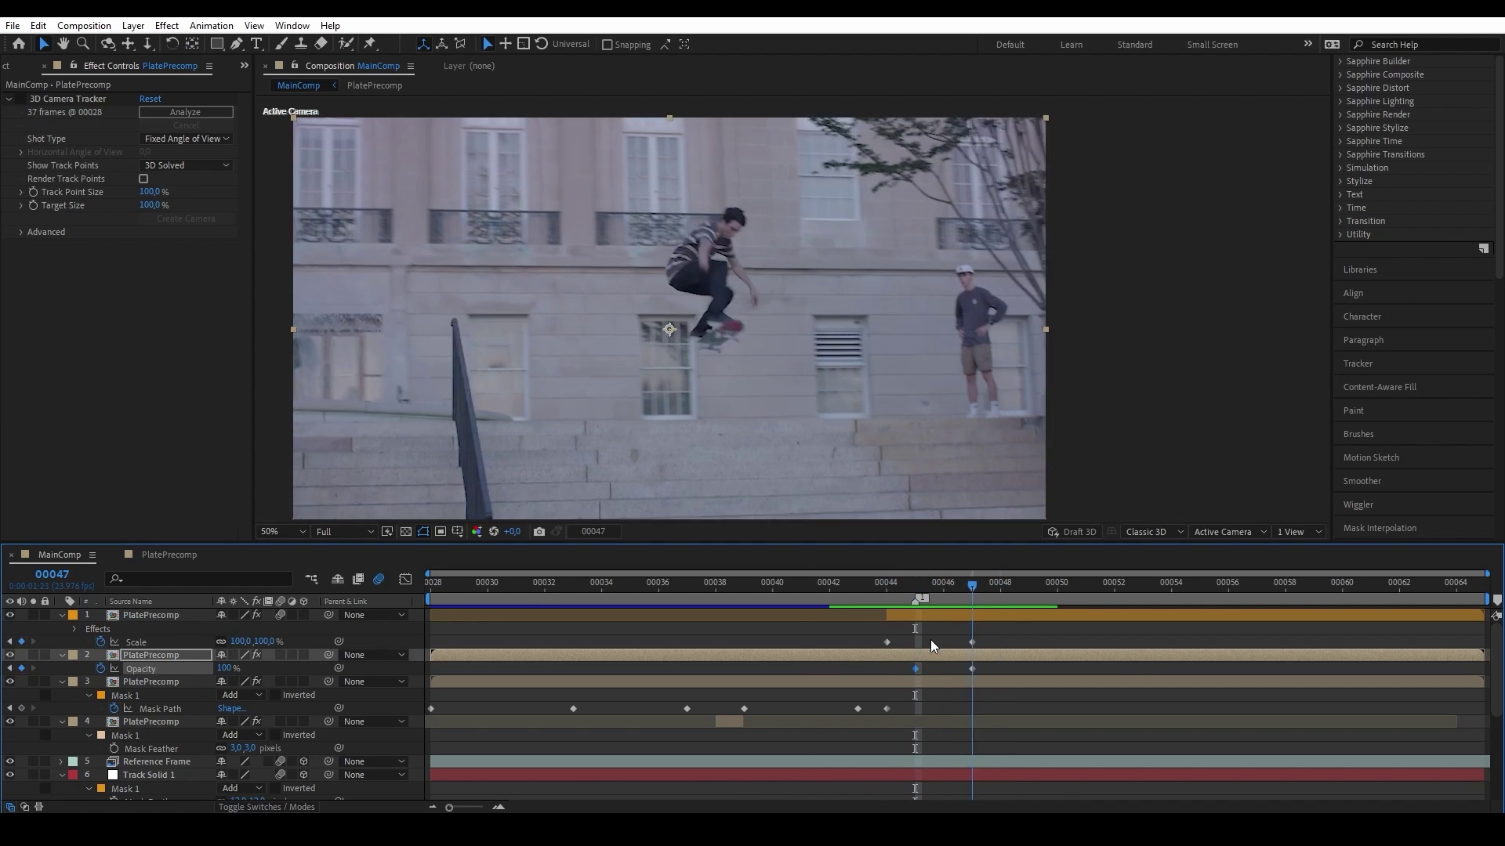
pyautogui.press('space')
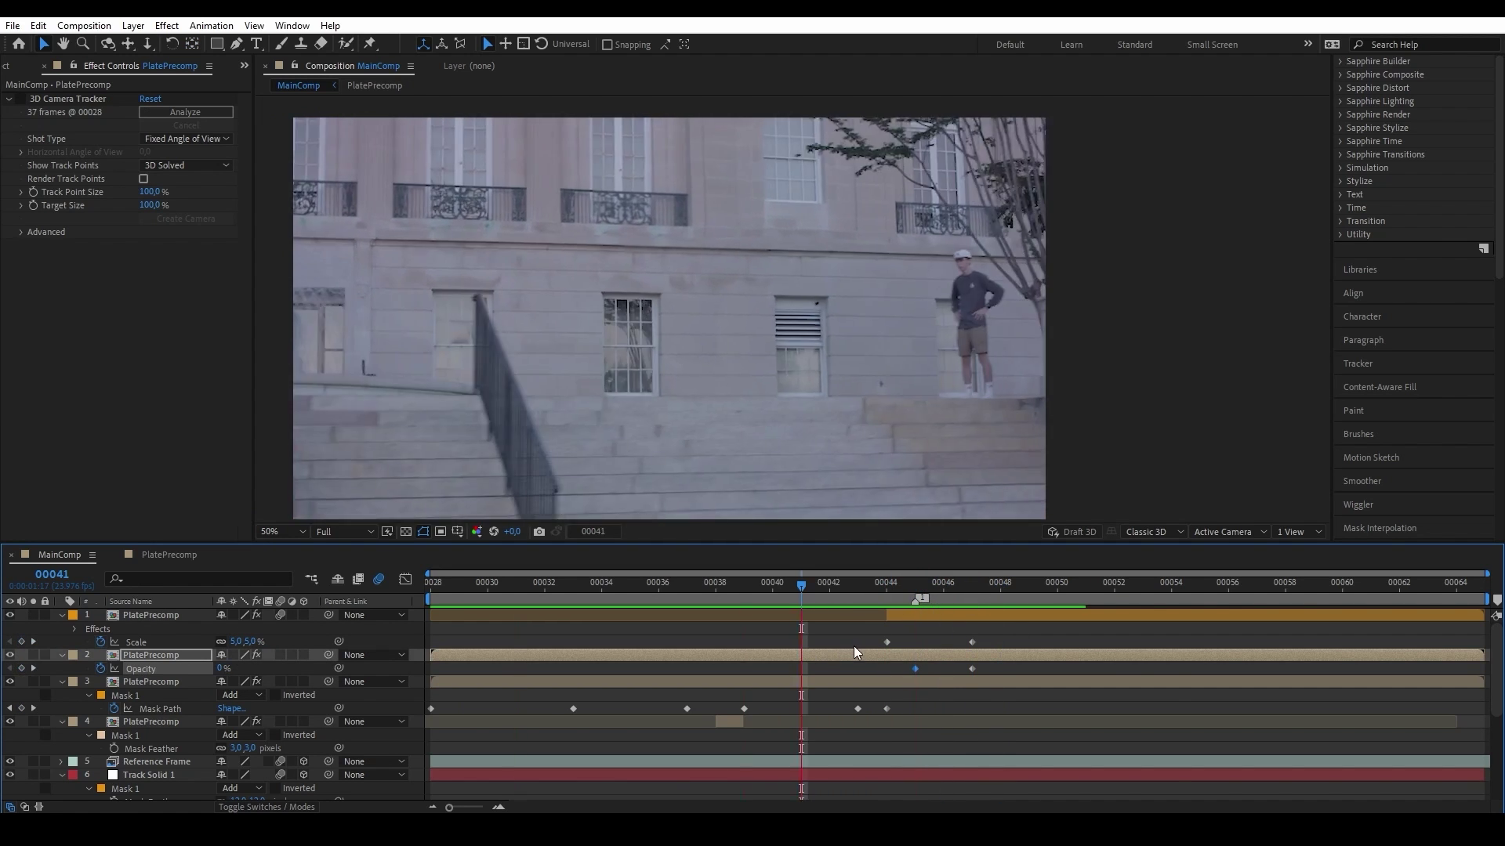
# Step: Create a null from the 3D Camera Tracker point at the bystander's head at frame 45 and move it horizontally to the skater
pyautogui.moveTo(877, 587); pyautogui.dragTo(984, 605)
pyautogui.press('space')
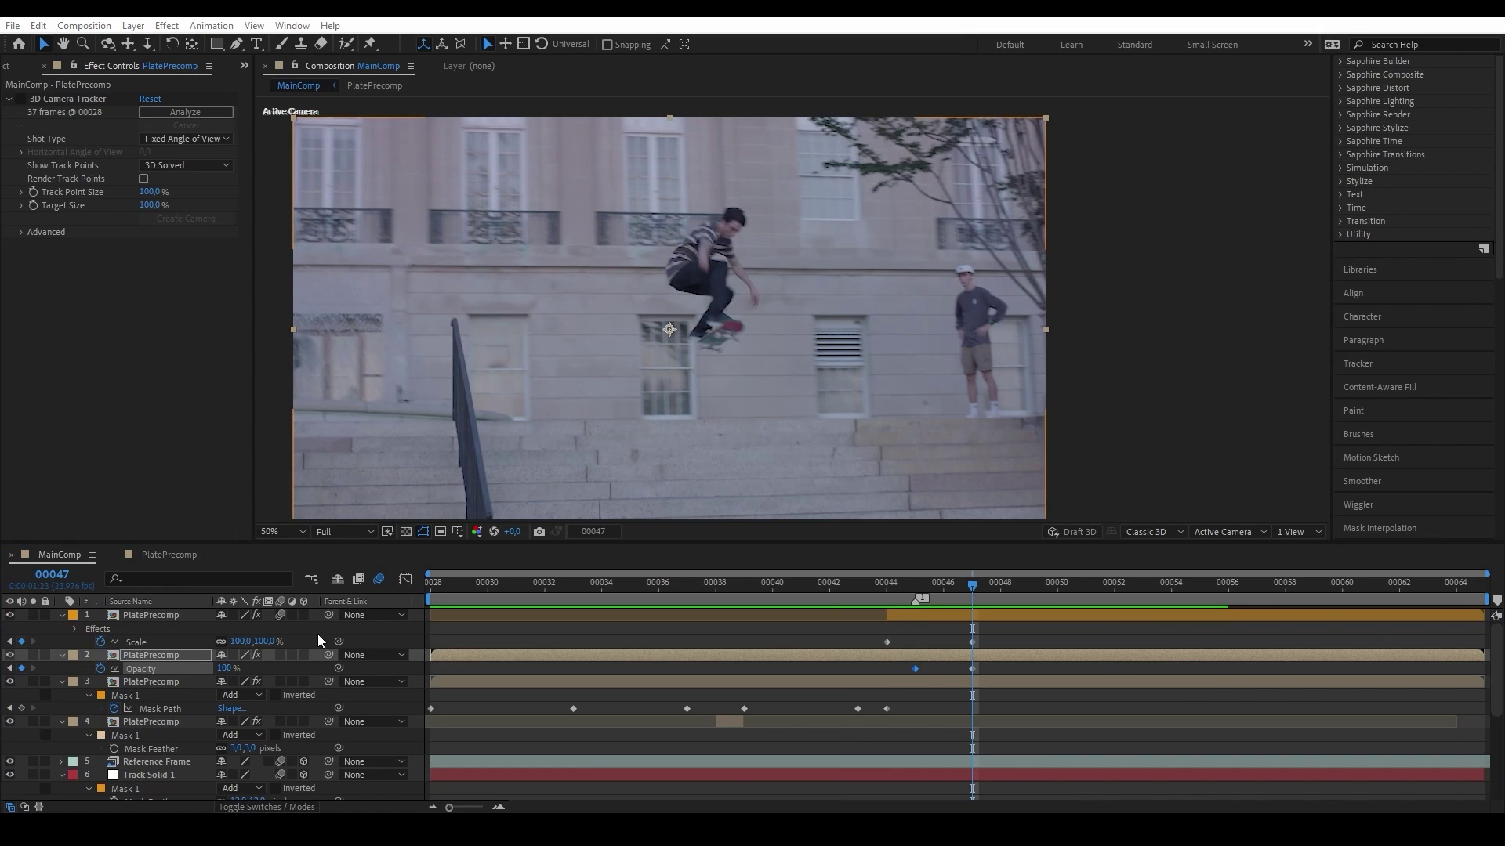
pyautogui.click(915, 582)
pyautogui.scroll(-5, 185, 701)
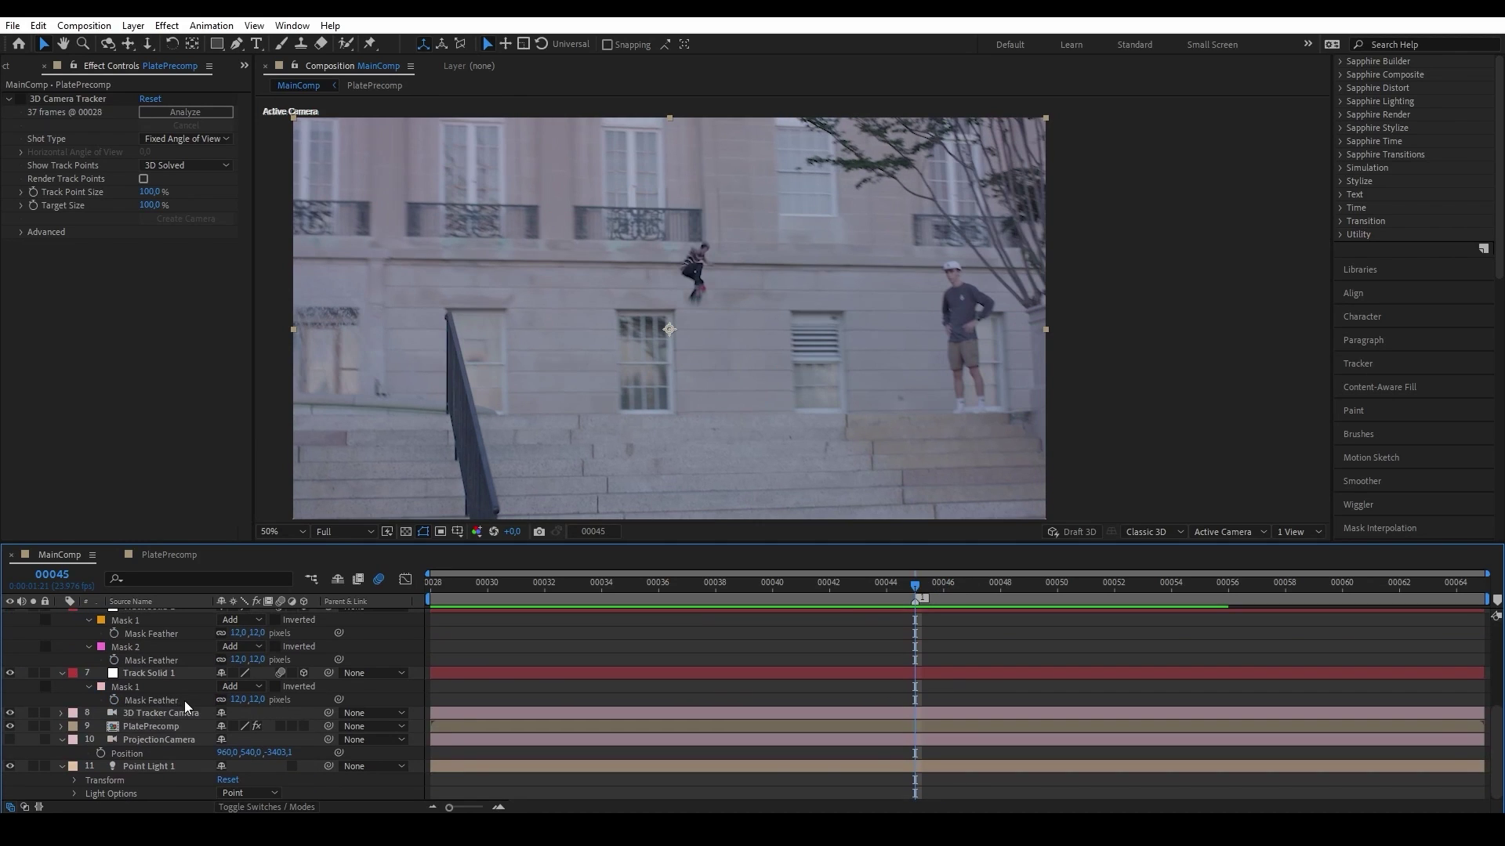
pyautogui.click(159, 727)
pyautogui.click(67, 98)
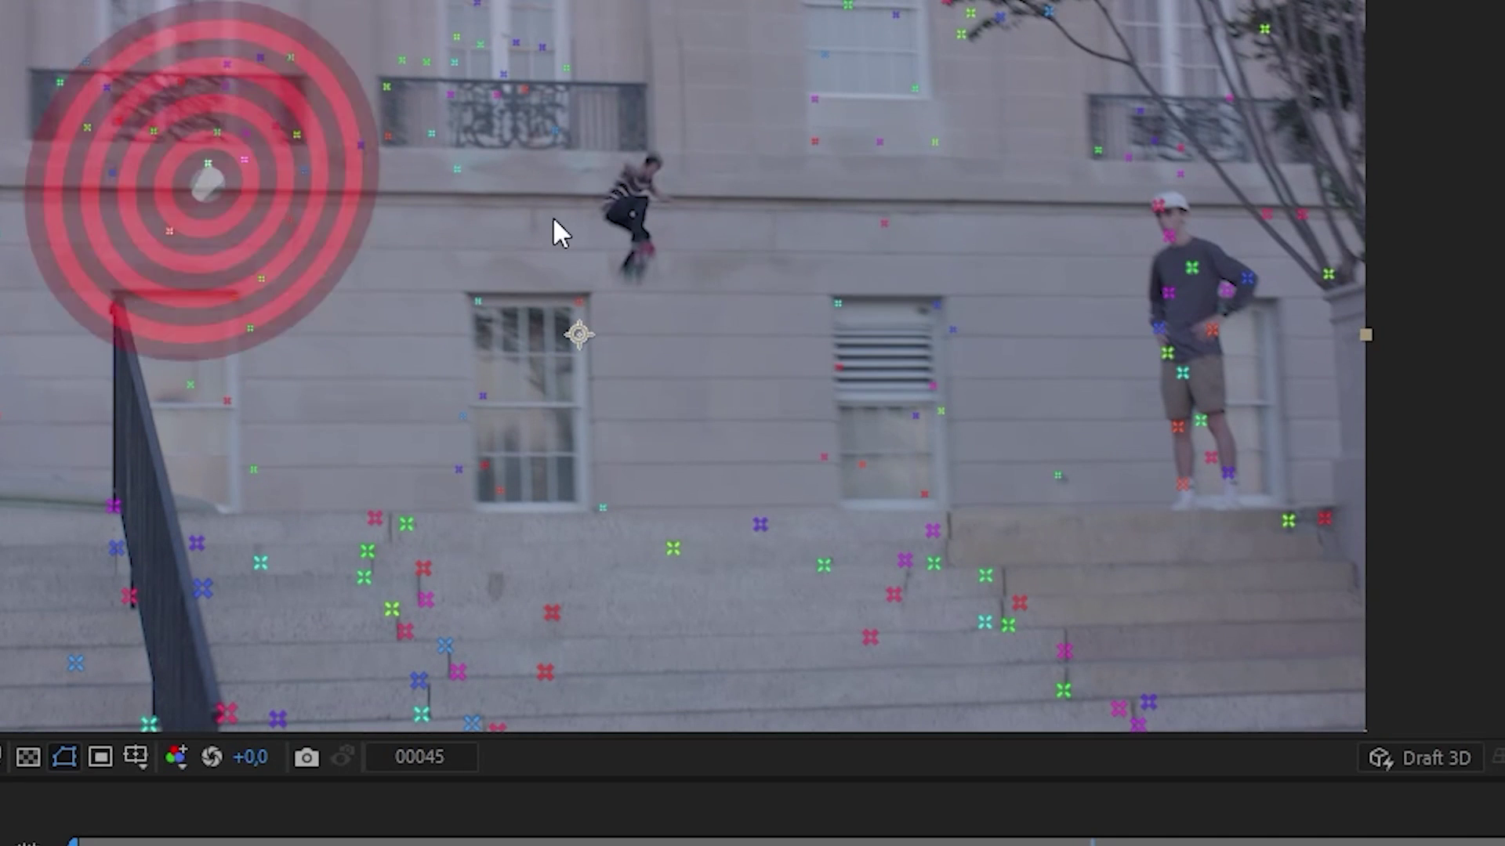
pyautogui.click(1158, 207)
pyautogui.rightClick(1159, 207)
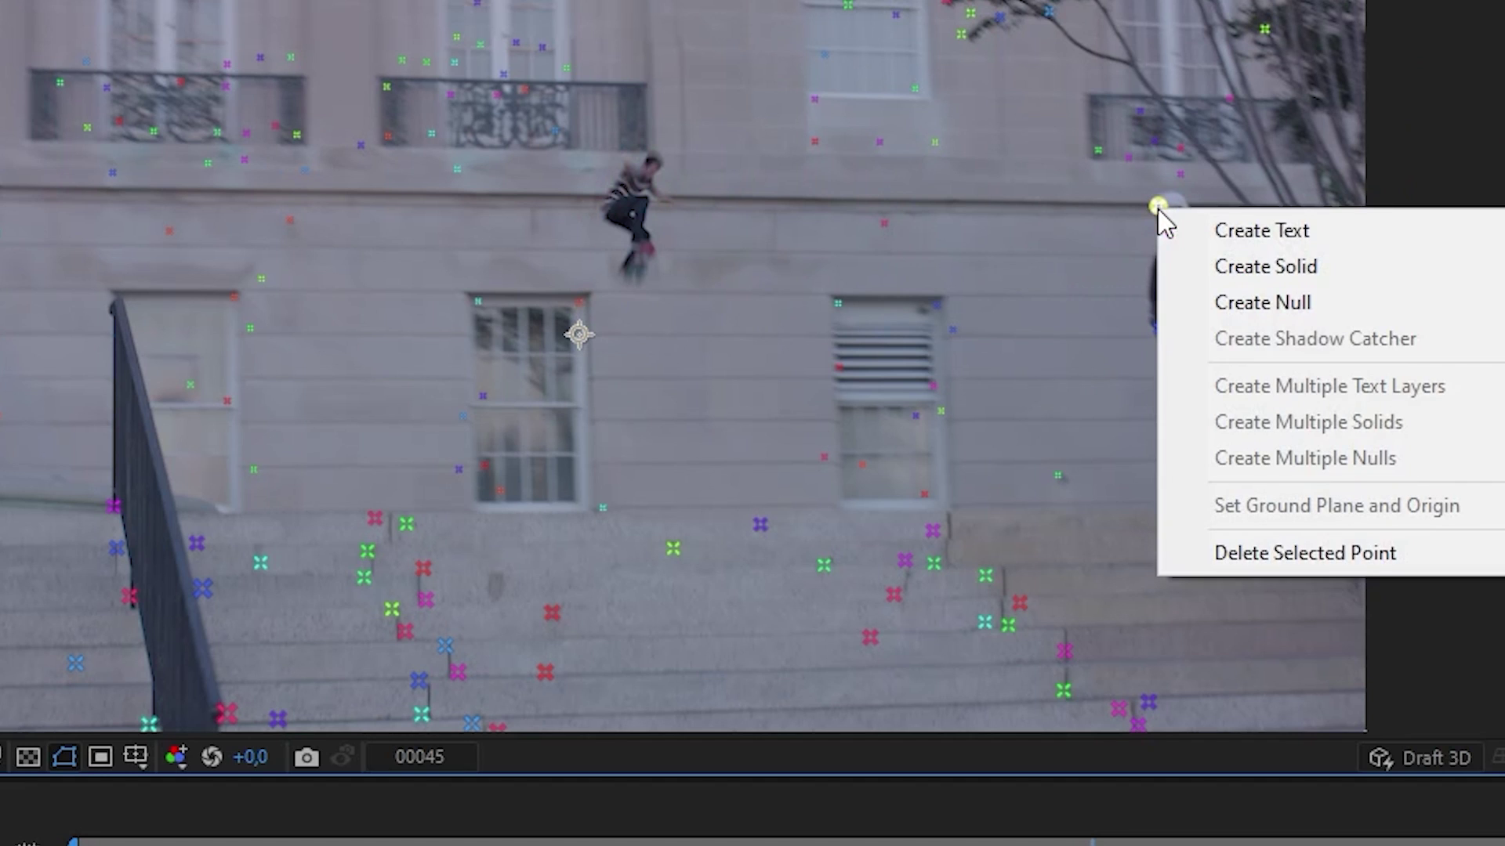
pyautogui.click(1256, 305)
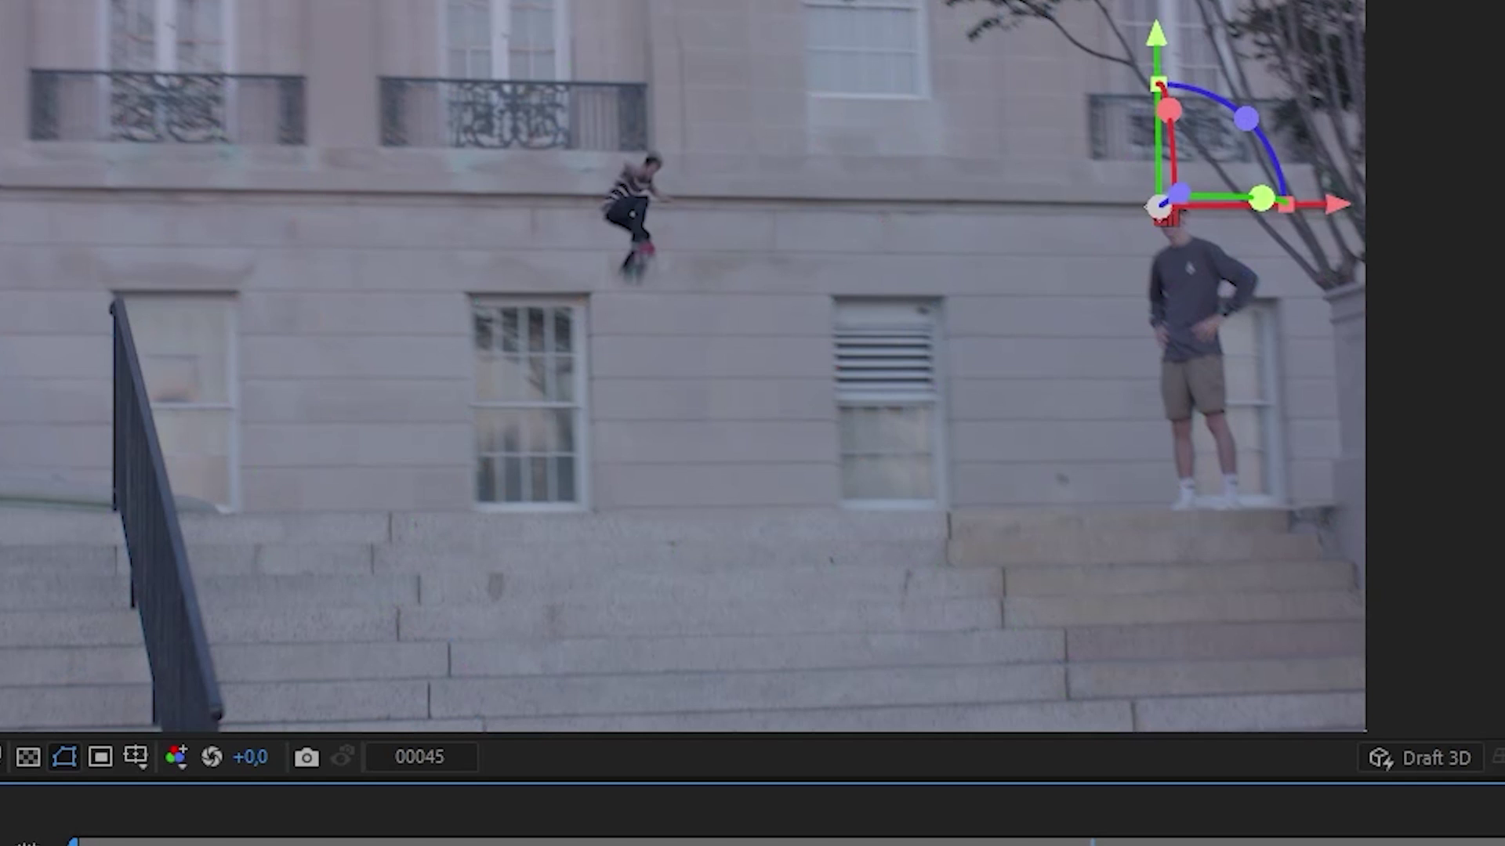
pyautogui.moveTo(1334, 206); pyautogui.dragTo(805, 210)
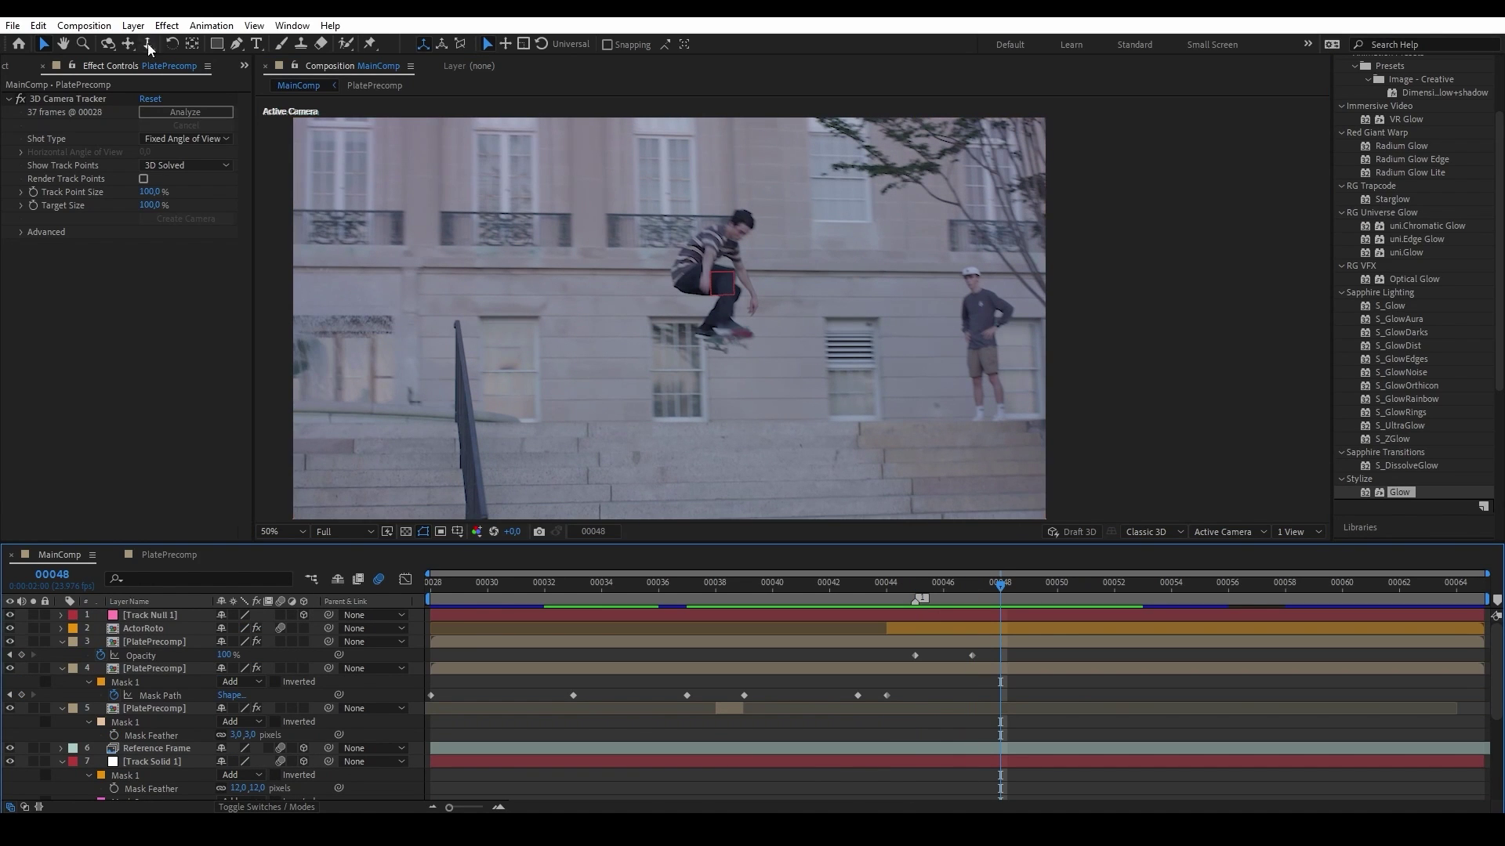
# Step: Add an adjustment layer directly below ActorRoto and apply the Bulge effect to it
pyautogui.click(134, 25)
pyautogui.moveTo(196, 44)
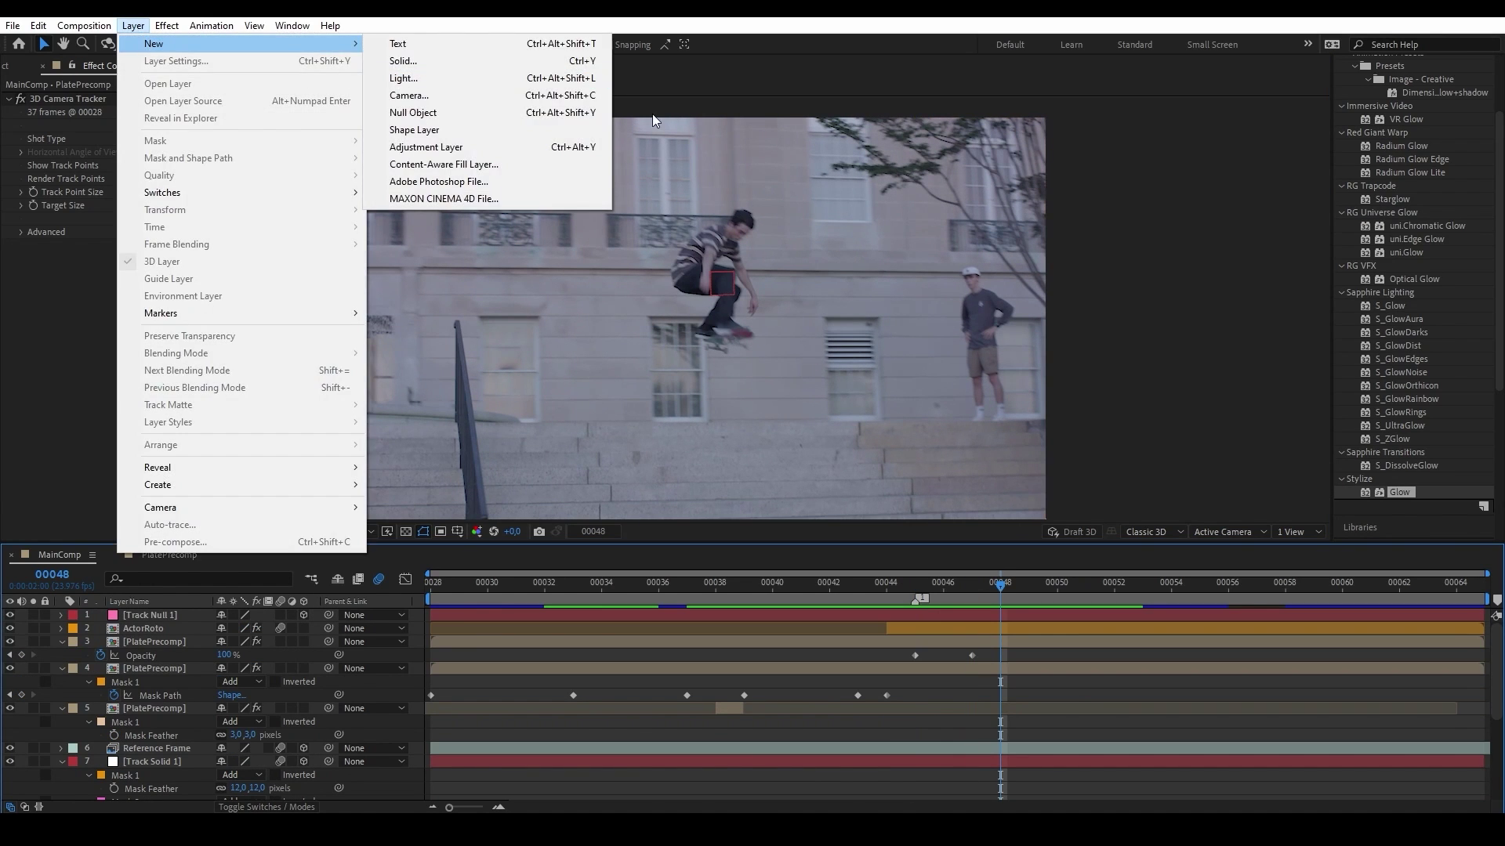
pyautogui.click(525, 149)
pyautogui.moveTo(157, 616); pyautogui.dragTo(166, 649)
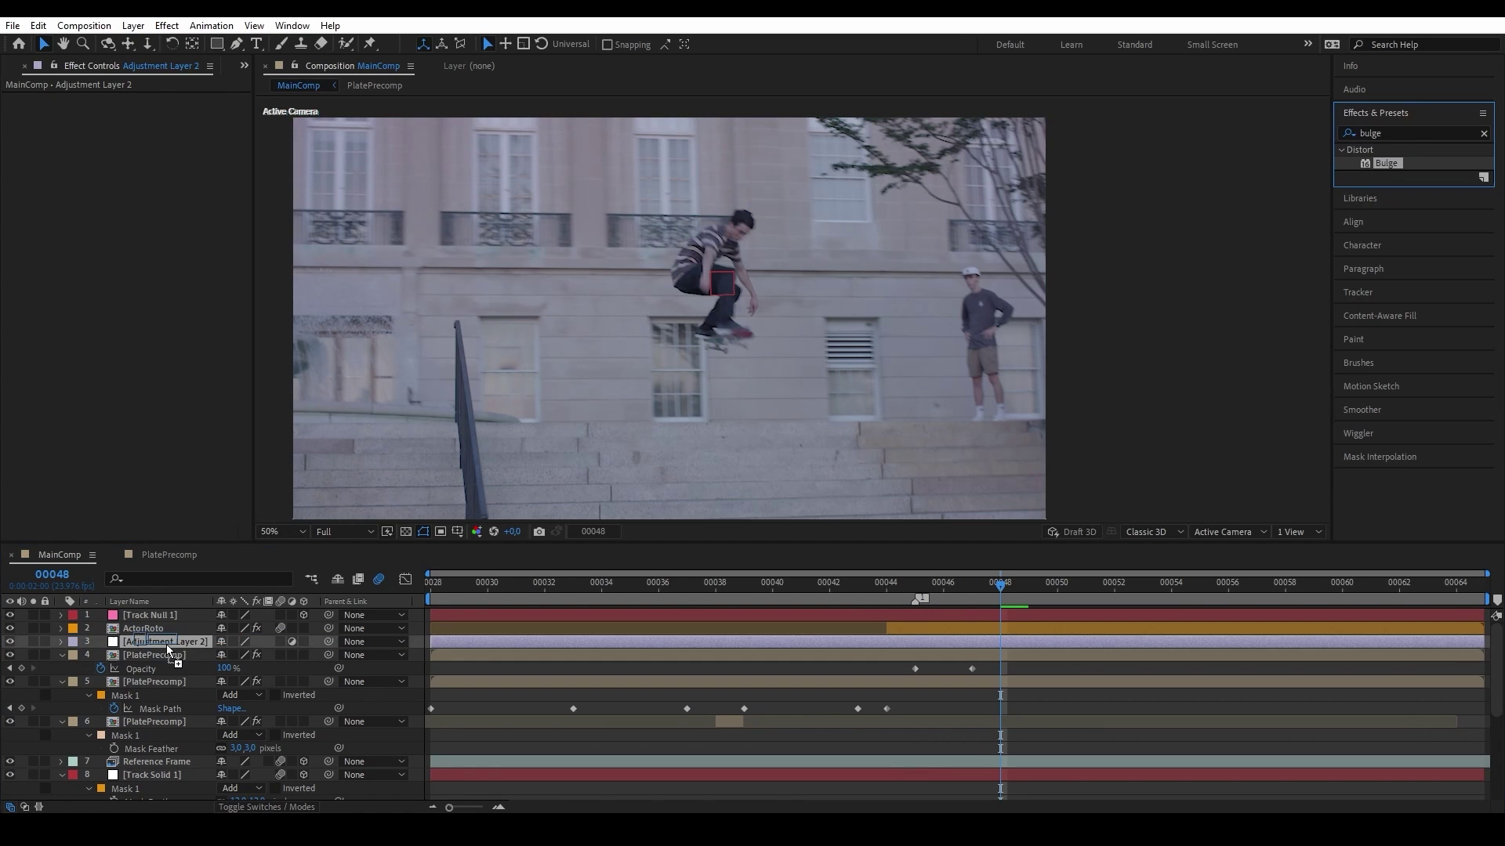
pyautogui.moveTo(167, 655); pyautogui.dragTo(165, 641)
# Step: Place the Bulge Center on the skater and keyframe it from frame 45, following him at frame 46
pyautogui.moveTo(669, 329); pyautogui.dragTo(719, 260)
pyautogui.click(925, 600)
pyautogui.click(146, 139)
pyautogui.click(695, 266)
pyautogui.click(34, 139)
pyautogui.click(948, 586)
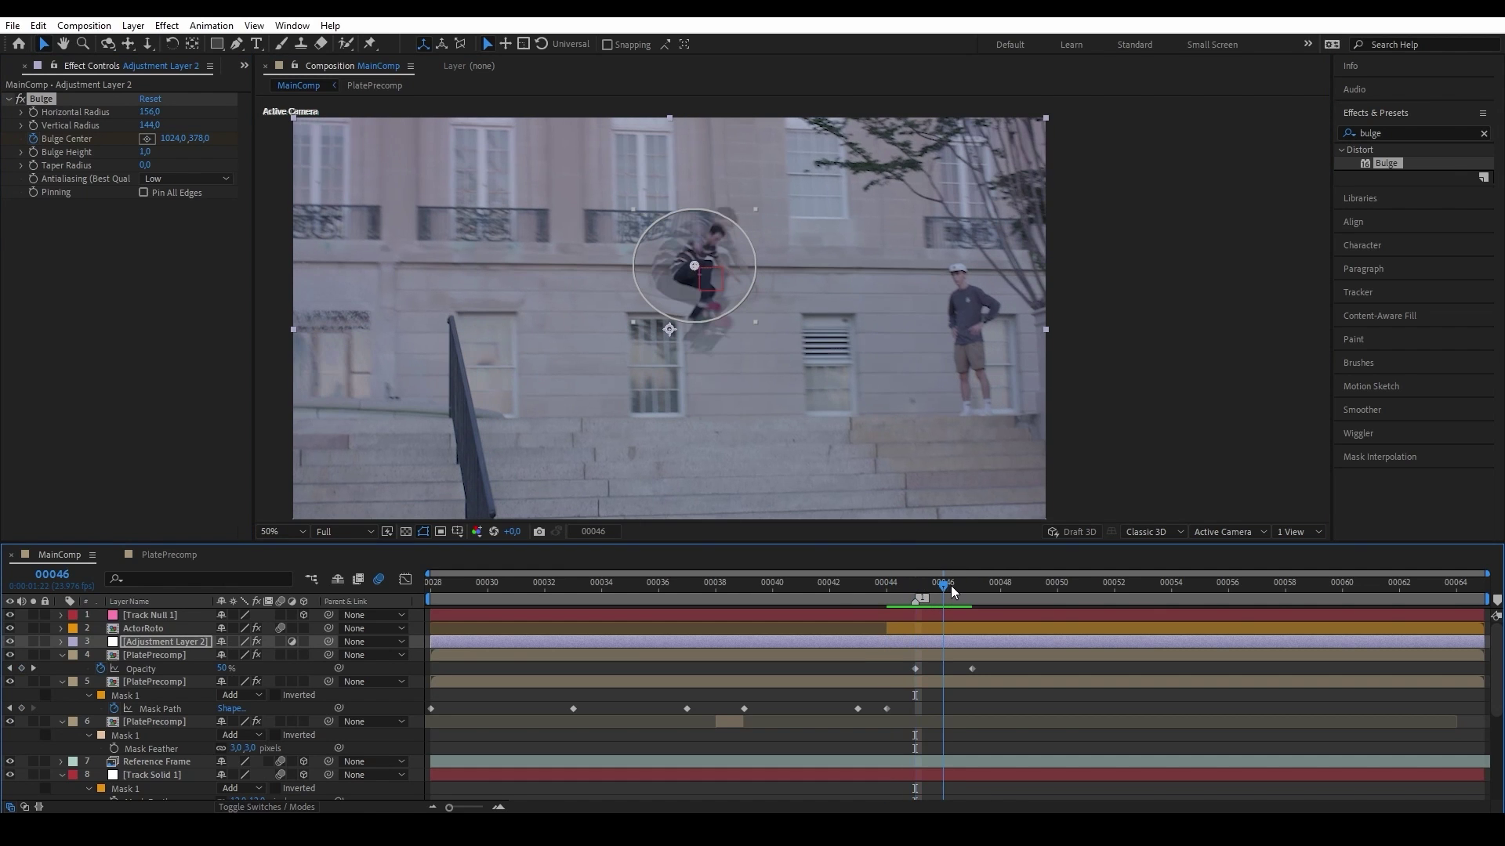
pyautogui.click(696, 266)
pyautogui.click(928, 590)
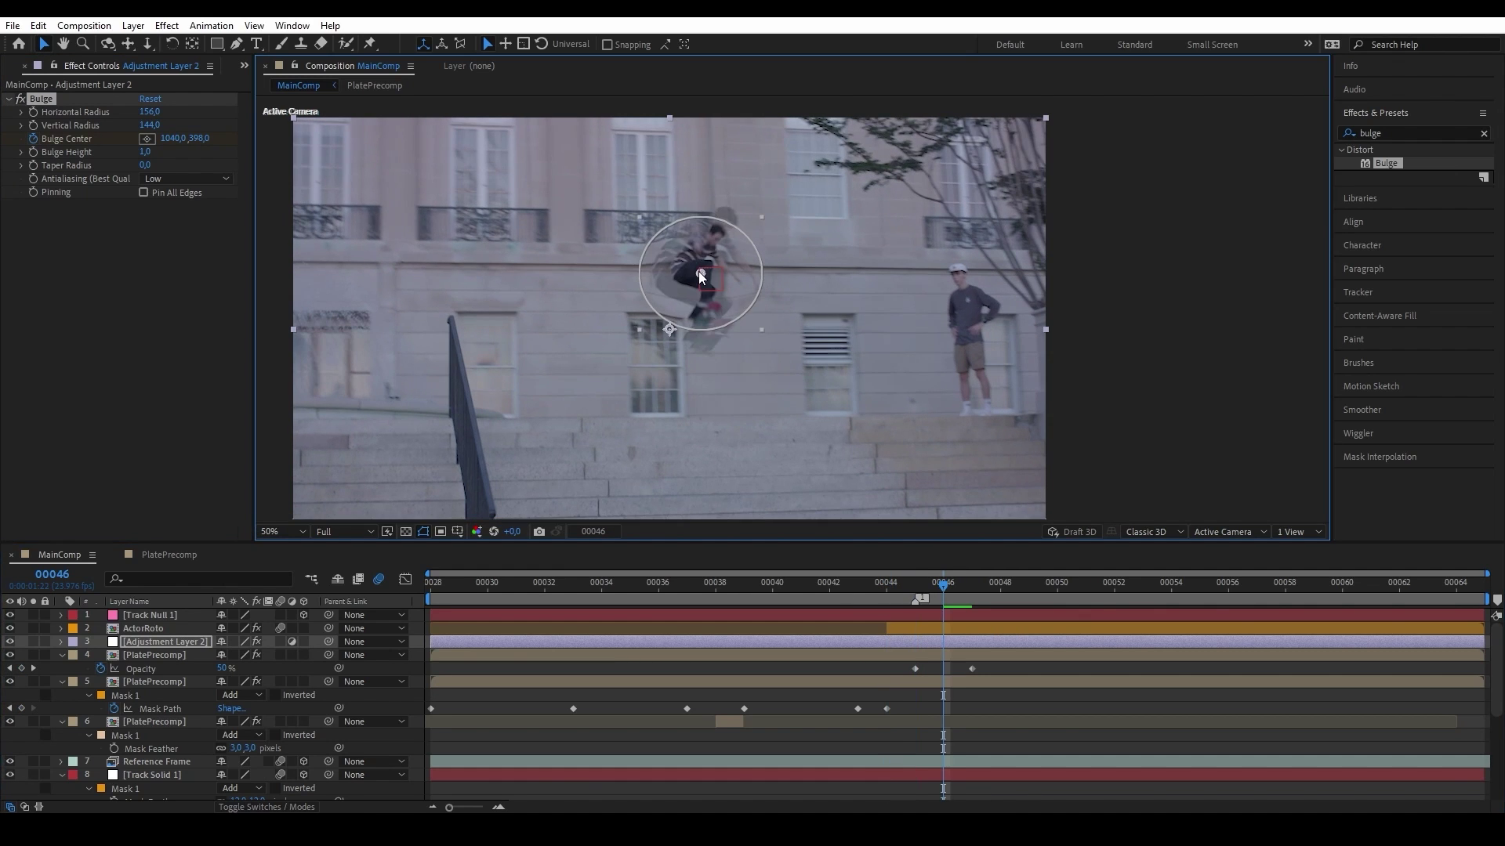
pyautogui.press('u')
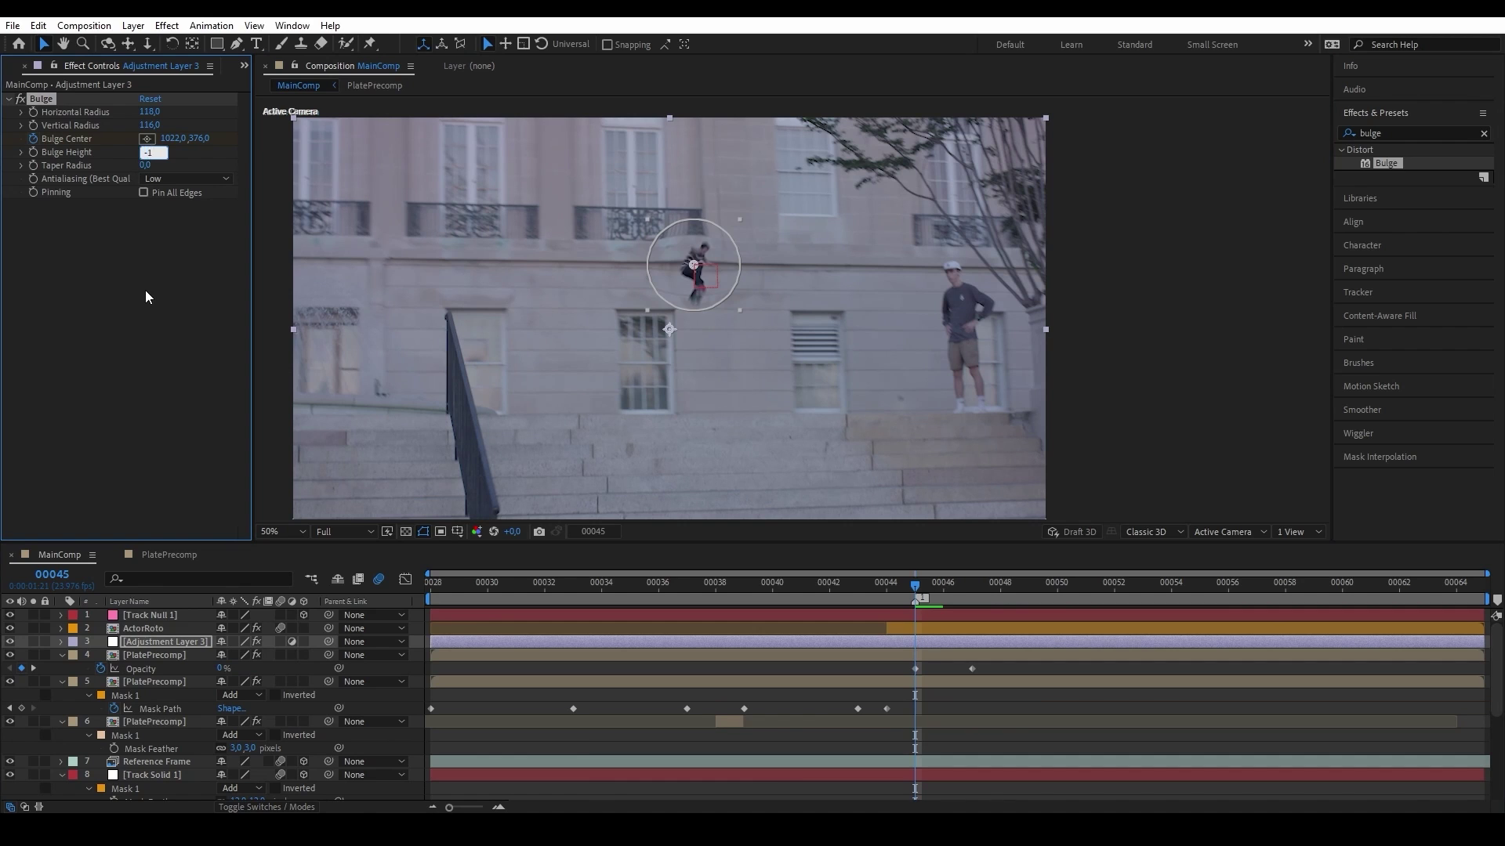
# Step: Set the Bulge Height to -1 at frame 45 and check the bulge on the skater through frame 47
pyautogui.click(136, 272)
pyautogui.press('pagedown')
pyautogui.press('pagedown')
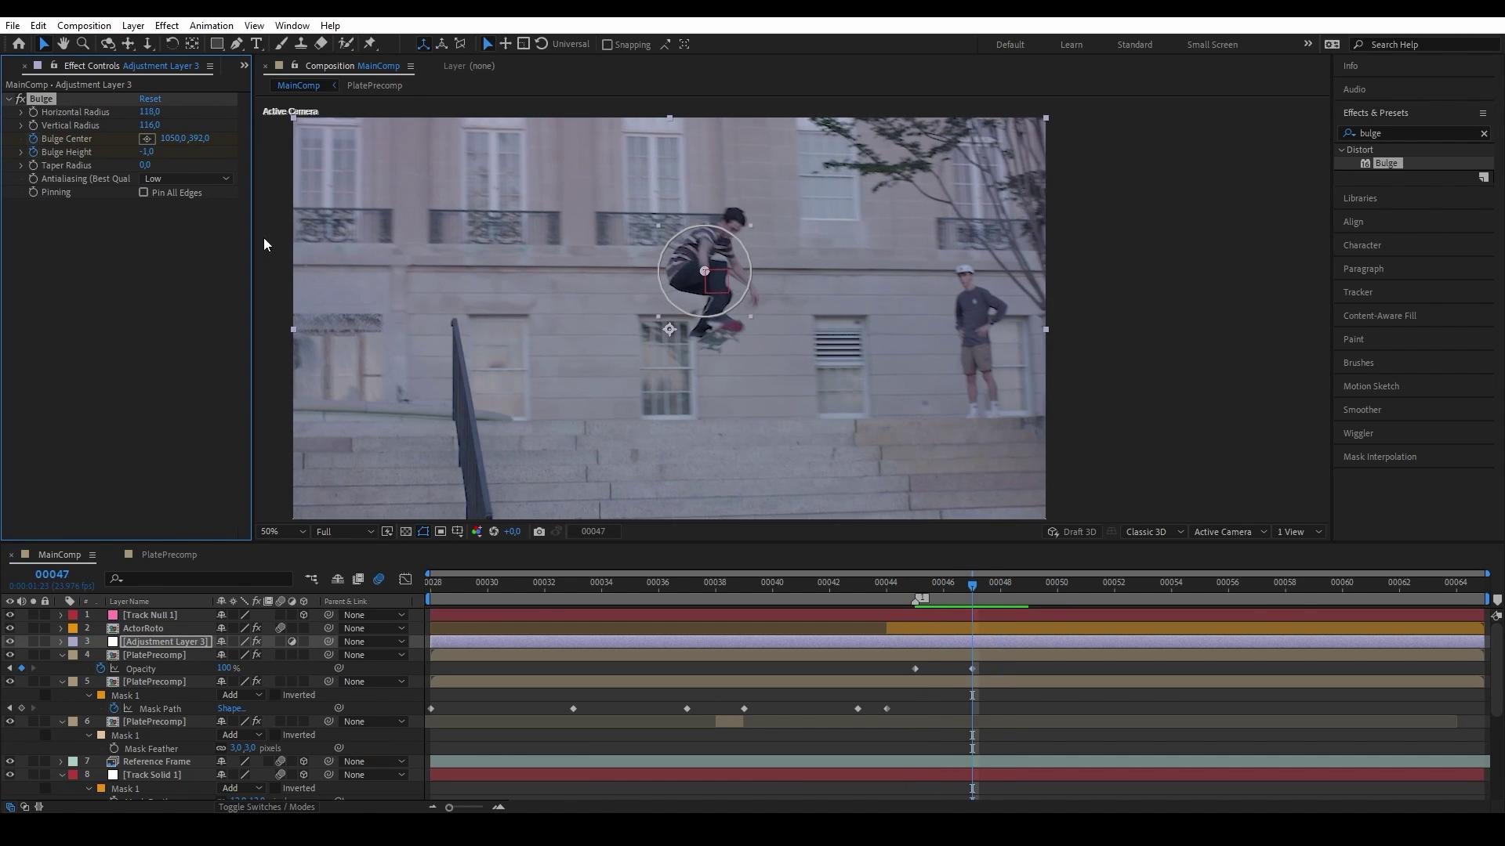
pyautogui.click(793, 269)
# Step: Keyframe the Bulge Height ahead of the appearance, with -0.3 at frame 44, and preview the distortion
pyautogui.press('pageup')
pyautogui.press('pageup')
pyautogui.press('pageup')
pyautogui.press('pageup')
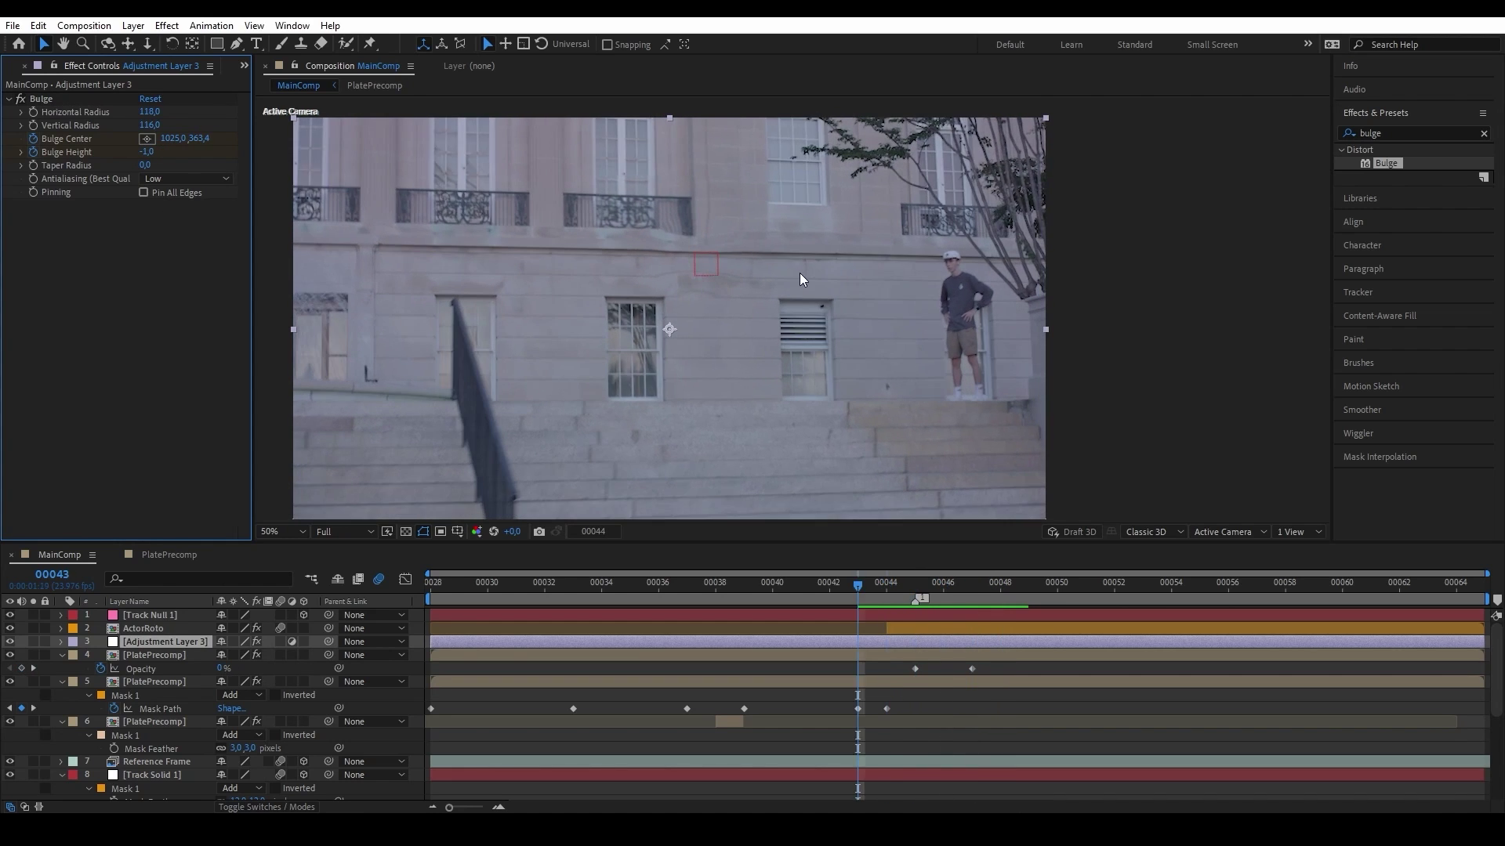
pyautogui.click(153, 152)
pyautogui.press('space')
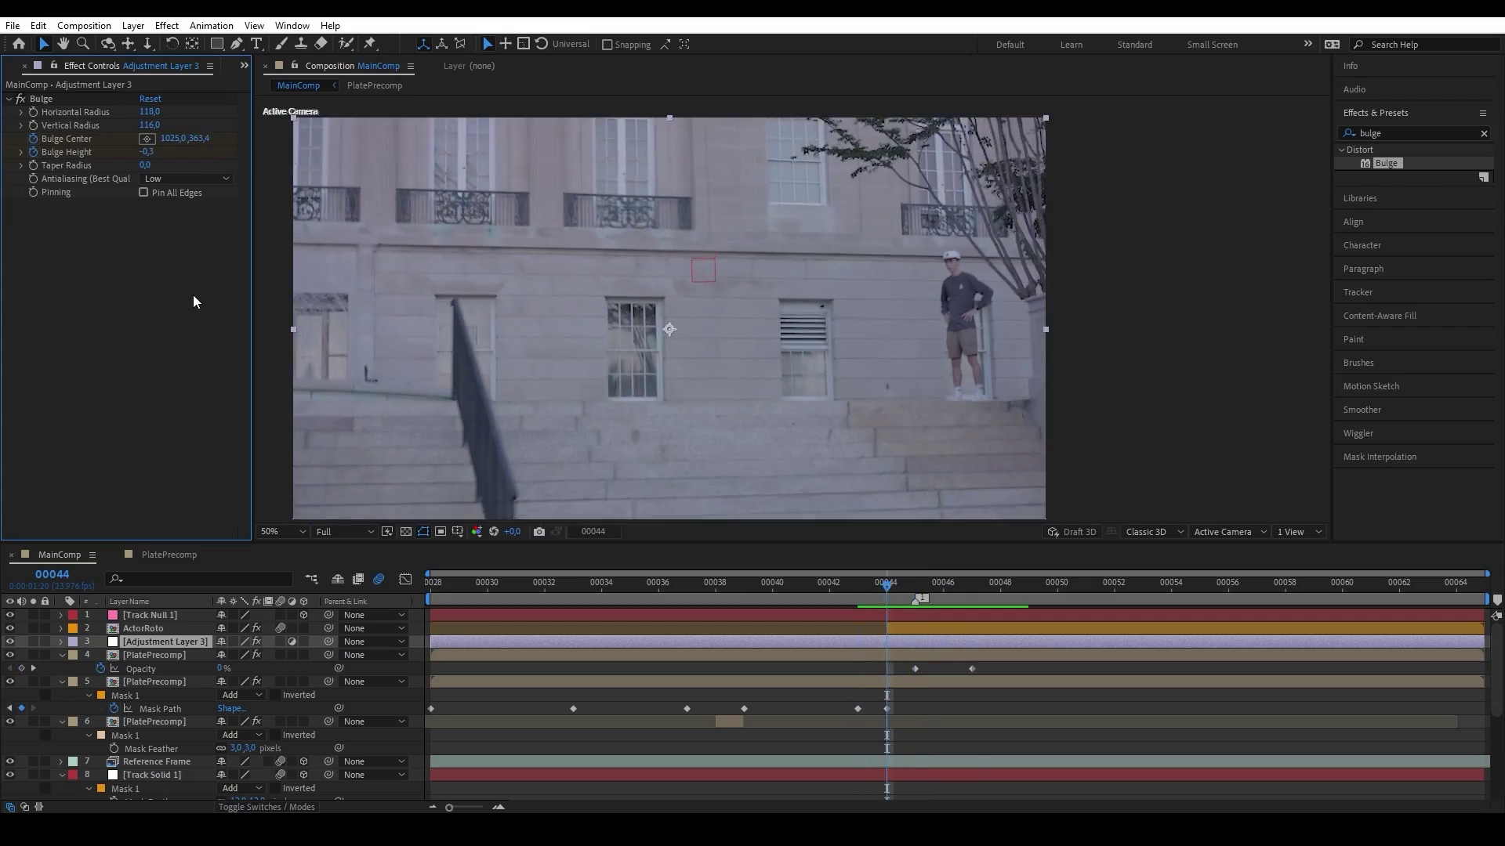
pyautogui.press('pageup')
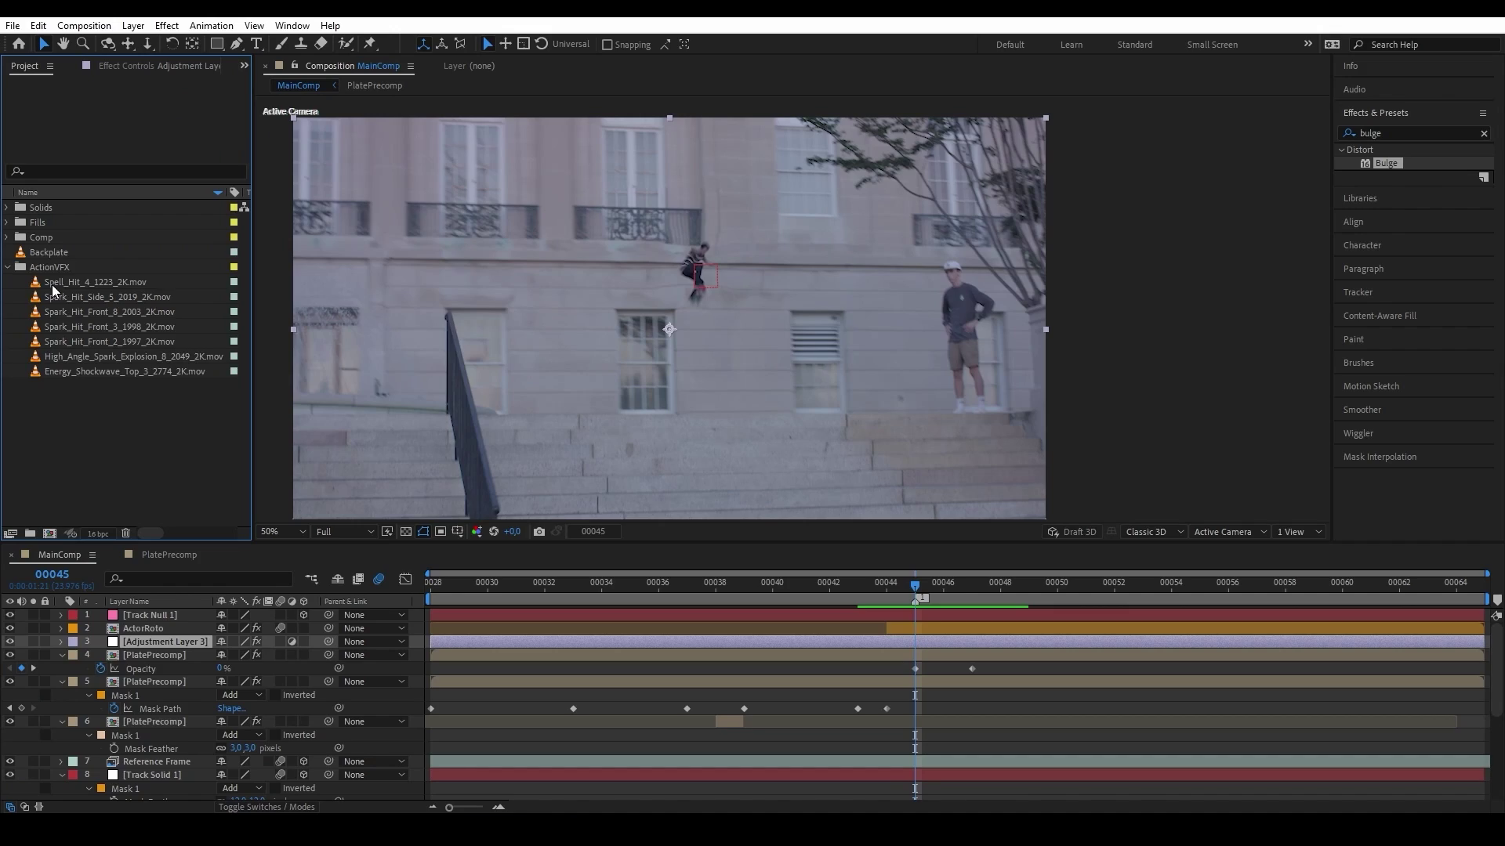
# Step: Add Spell_Hit_4_1223_2K.mov as the top layer, set its blending mode to Add and start it at frame 42
pyautogui.click(98, 281)
pyautogui.moveTo(724, 357); pyautogui.dragTo(724, 356)
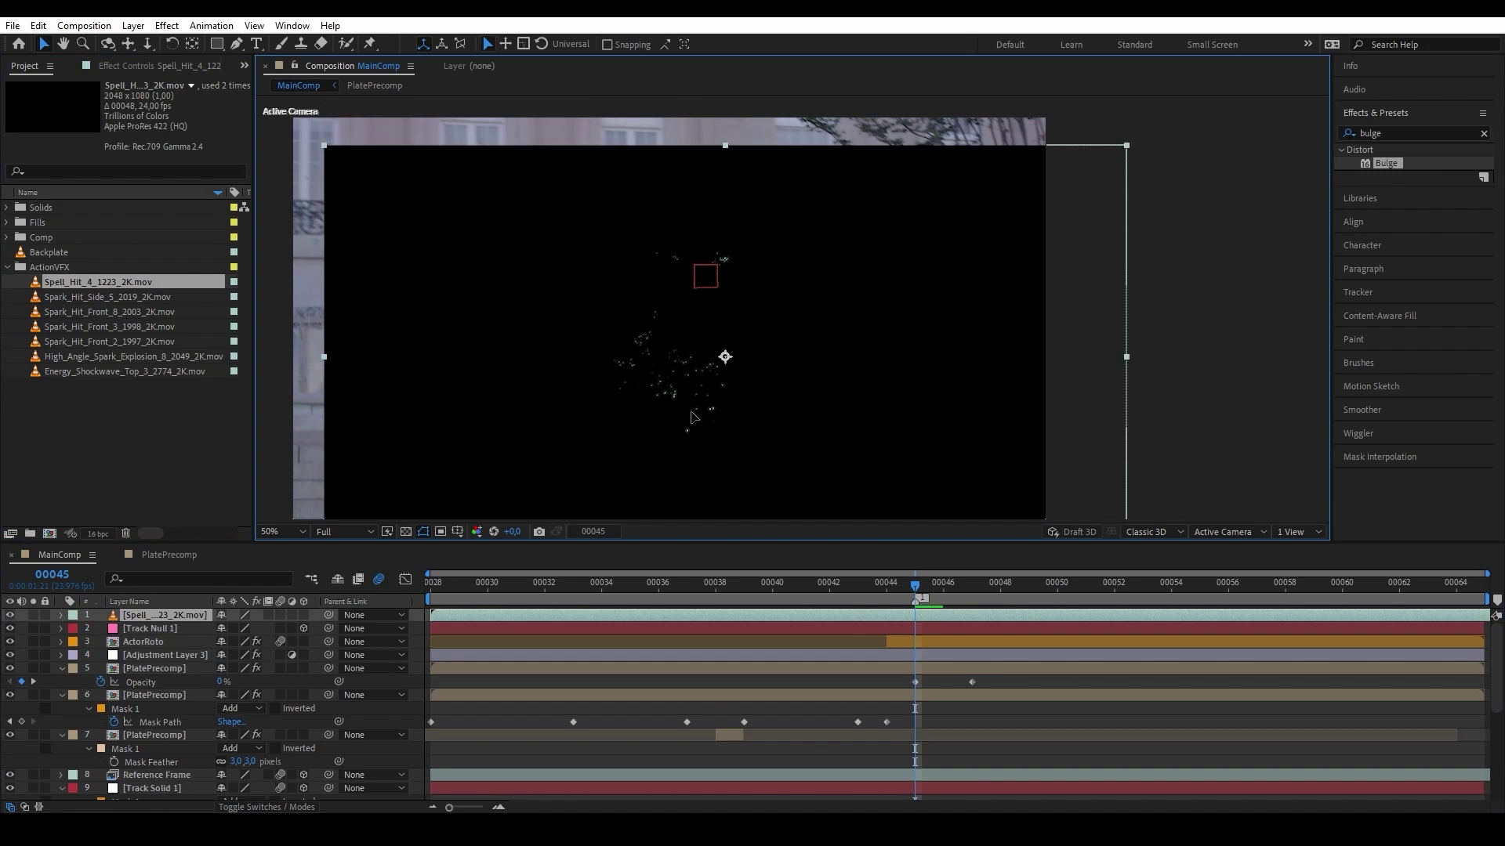
pyautogui.click(267, 807)
pyautogui.click(235, 615)
pyautogui.click(292, 294)
pyautogui.moveTo(490, 615); pyautogui.dragTo(881, 610)
pyautogui.scroll(2, 793, 308)
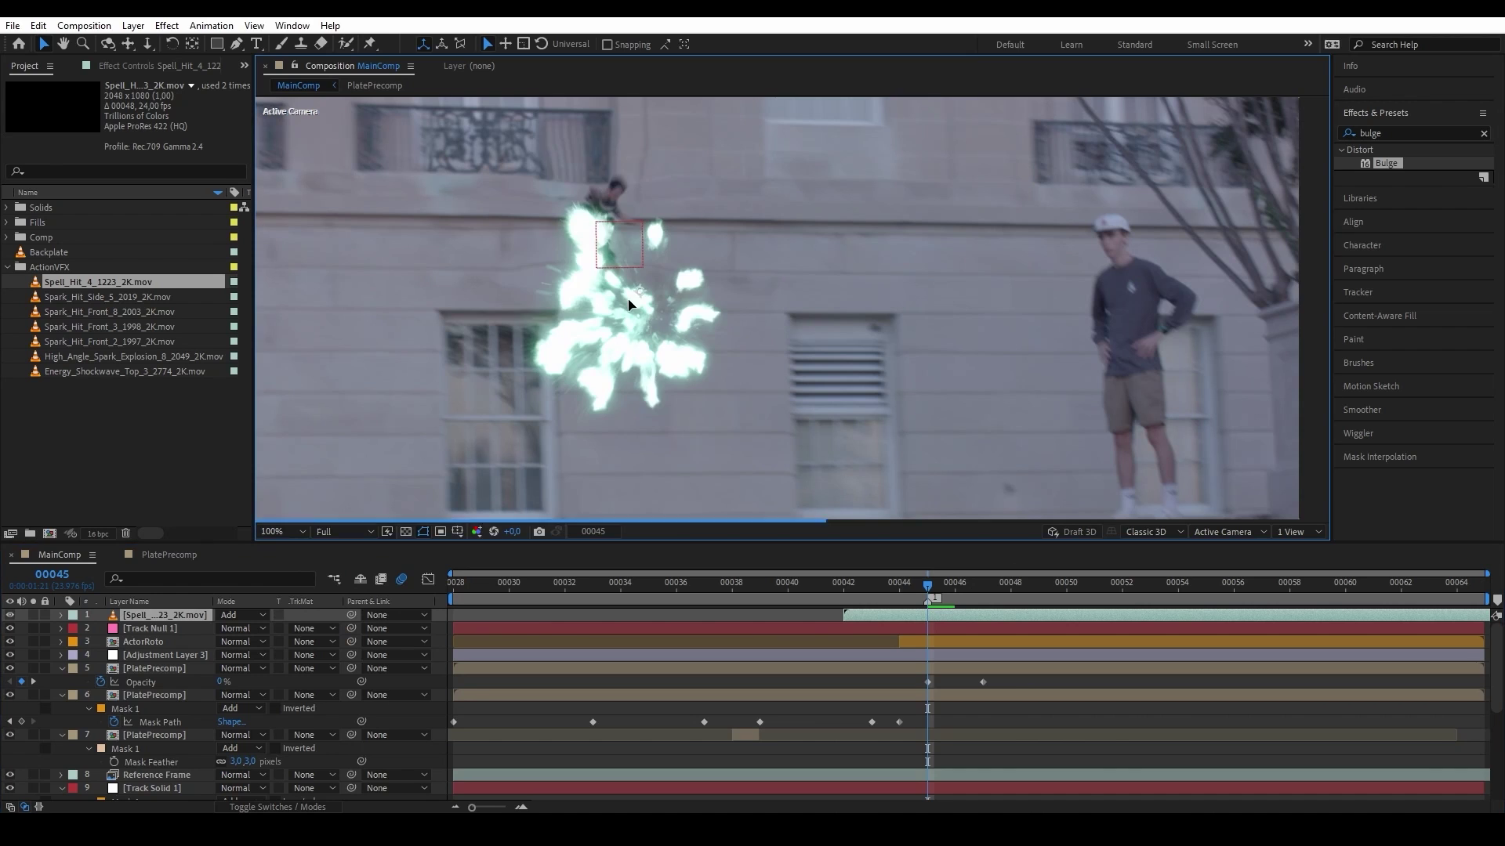
# Step: Make the Spell_Hit layer 3D and copy the Track Null 1 position onto it
pyautogui.click(301, 807)
pyautogui.click(304, 615)
pyautogui.press(',')
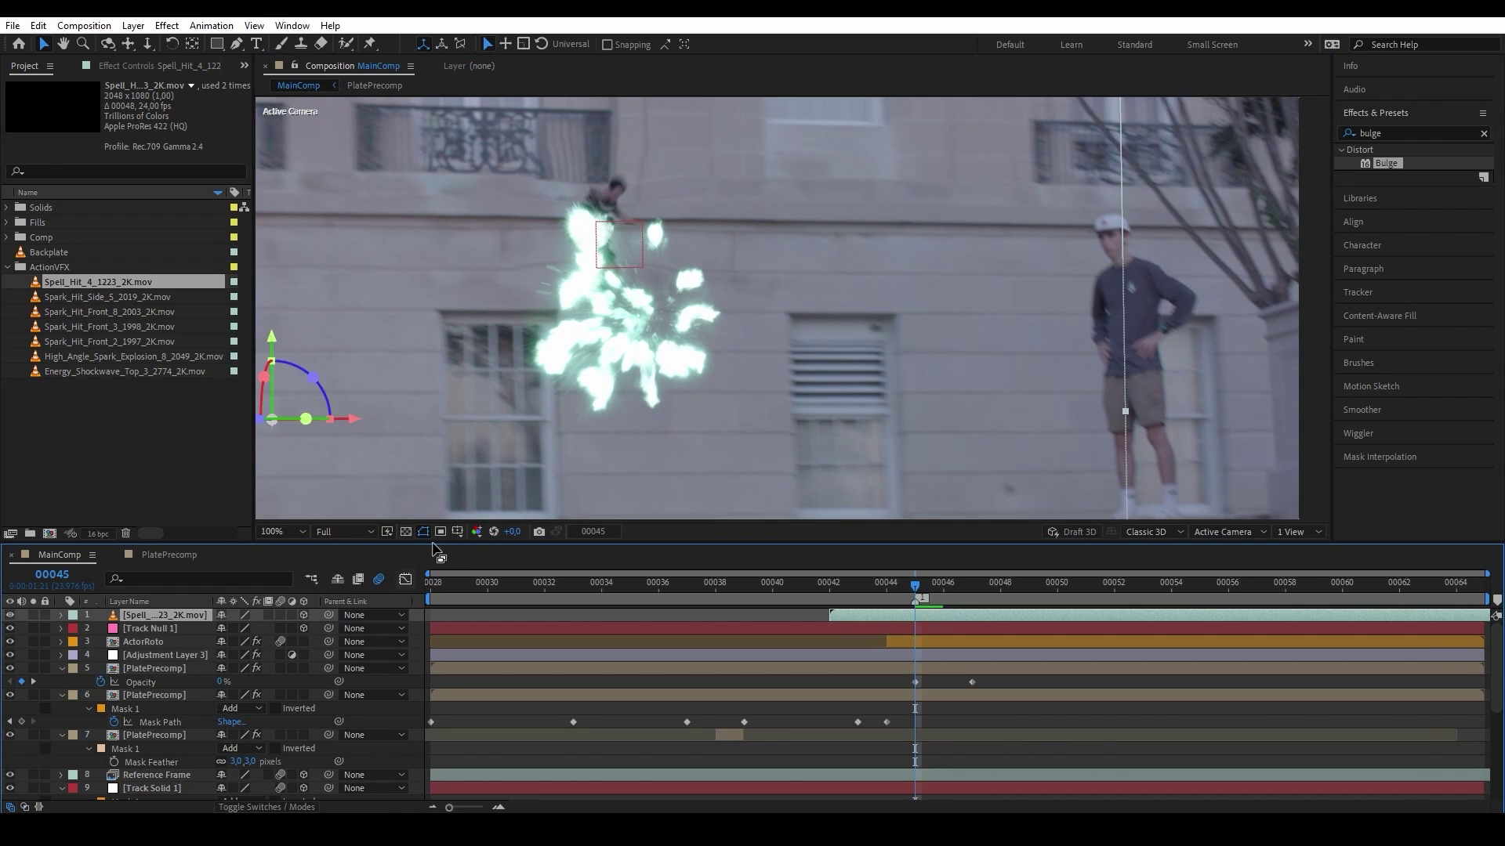
pyautogui.click(149, 629)
pyautogui.press('p')
pyautogui.click(161, 642)
pyautogui.hotkey('ctrl', 'c')
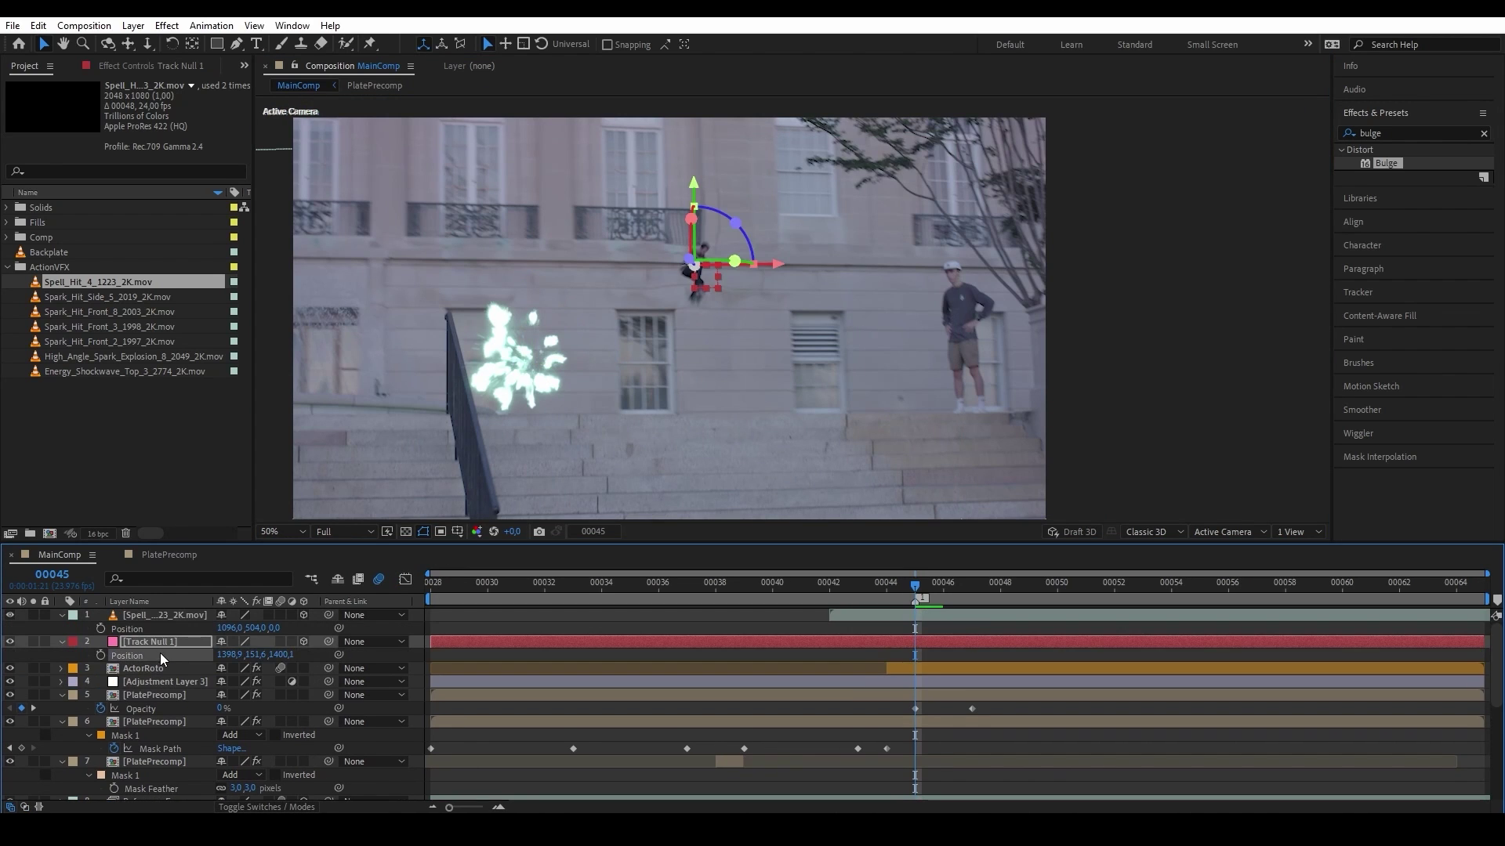
pyautogui.click(148, 615)
pyautogui.press('p')
pyautogui.hotkey('ctrl', 'v')
# Step: Scale the Spell_Hit layer up to 138% so the burst covers the skater
pyautogui.press('s')
pyautogui.press('.')
pyautogui.moveTo(898, 585); pyautogui.dragTo(1000, 577)
pyautogui.press(',')
pyautogui.moveTo(1034, 326); pyautogui.dragTo(1144, 266)
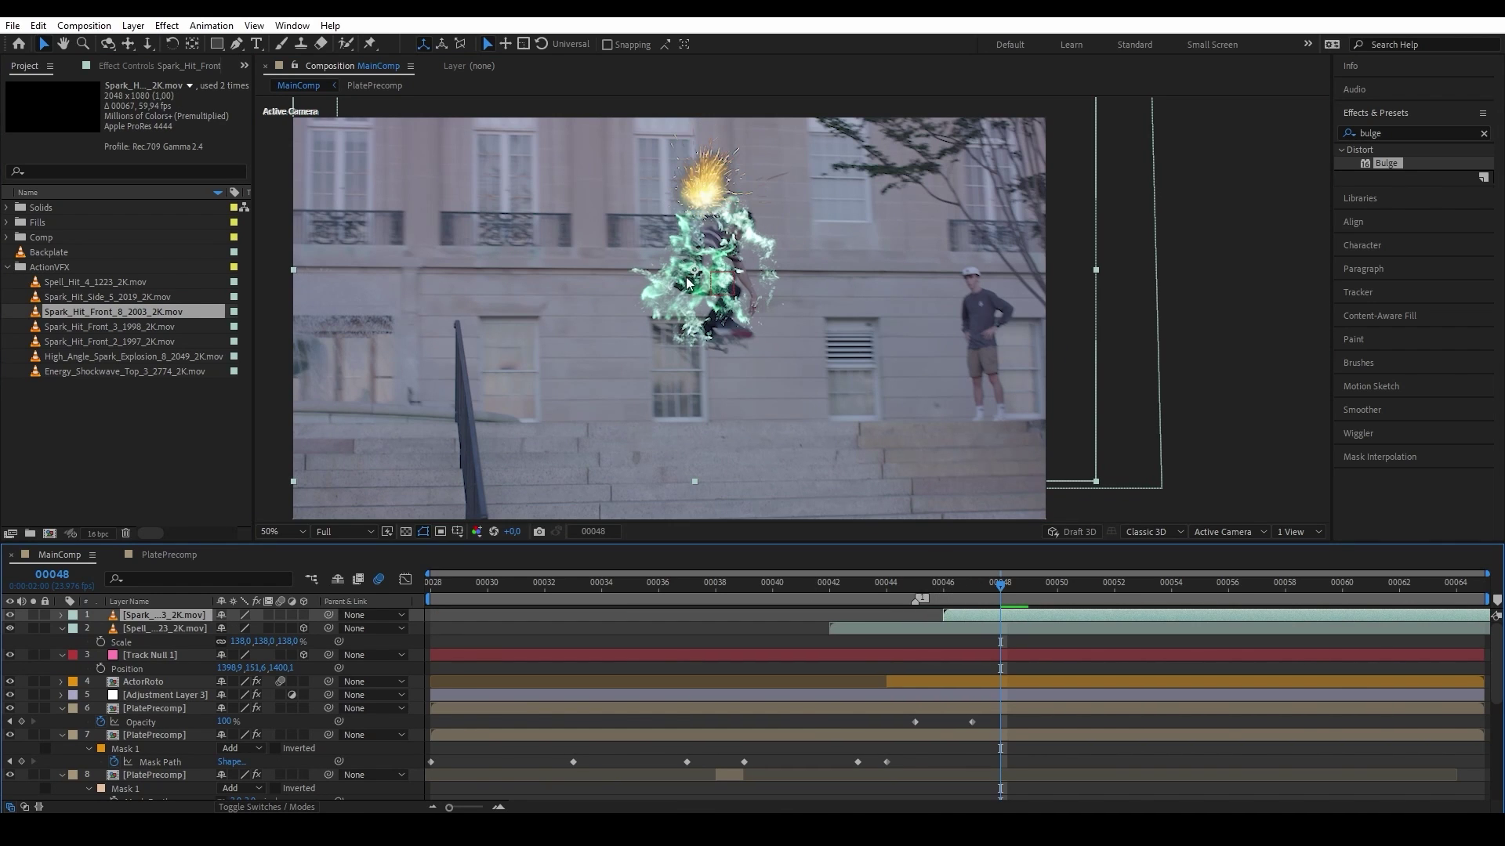
# Step: Make the Spark_Hit_Front_8 layer 3D at the track null's position, place it below the Spell_Hit layer and set its blending mode to Add
pyautogui.click(305, 615)
pyautogui.click(157, 655)
pyautogui.moveTo(149, 616); pyautogui.dragTo(149, 644)
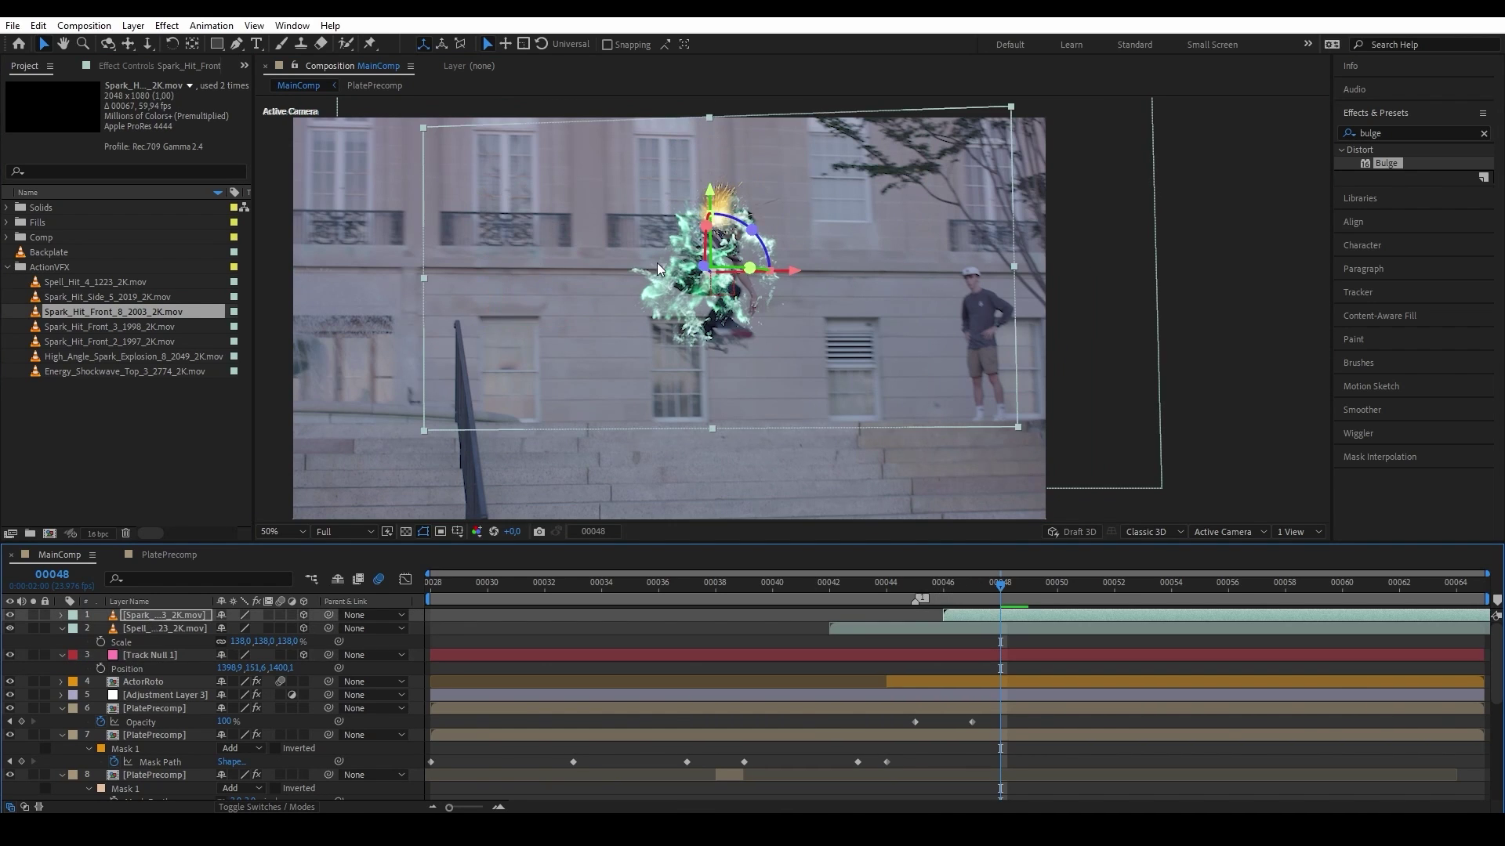
pyautogui.click(249, 808)
pyautogui.click(239, 642)
pyautogui.click(408, 327)
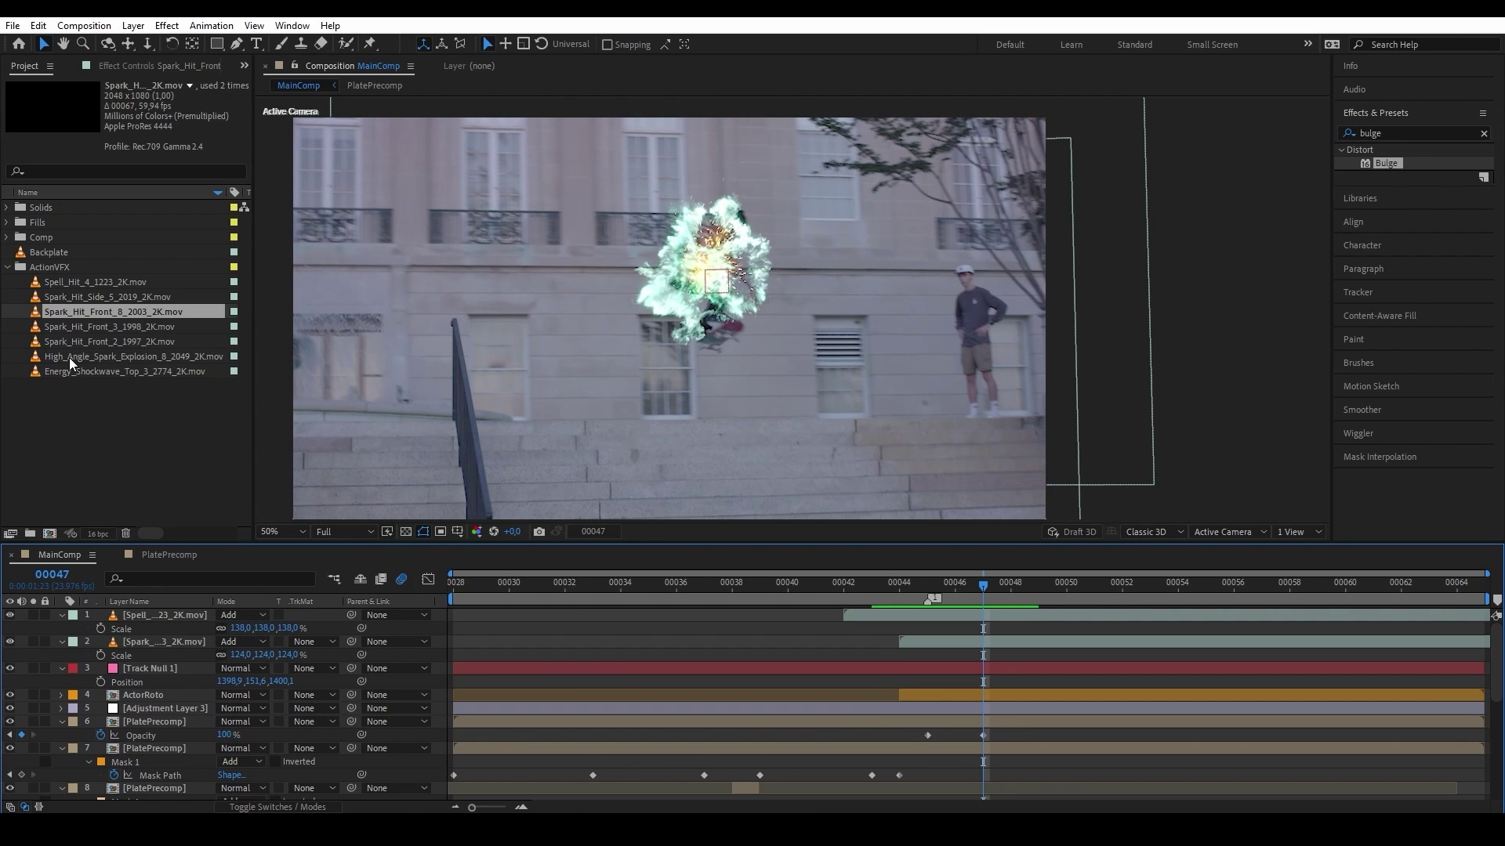
# Step: Add Energy_Shockwave_Top_3_2774_2K.mov as the top layer and set its time stretch to 50%
pyautogui.moveTo(74, 370); pyautogui.dragTo(168, 617)
pyautogui.rightClick(564, 157)
pyautogui.moveTo(650, 249)
pyautogui.click(799, 286)
pyautogui.write('50')
pyautogui.click(460, 599)
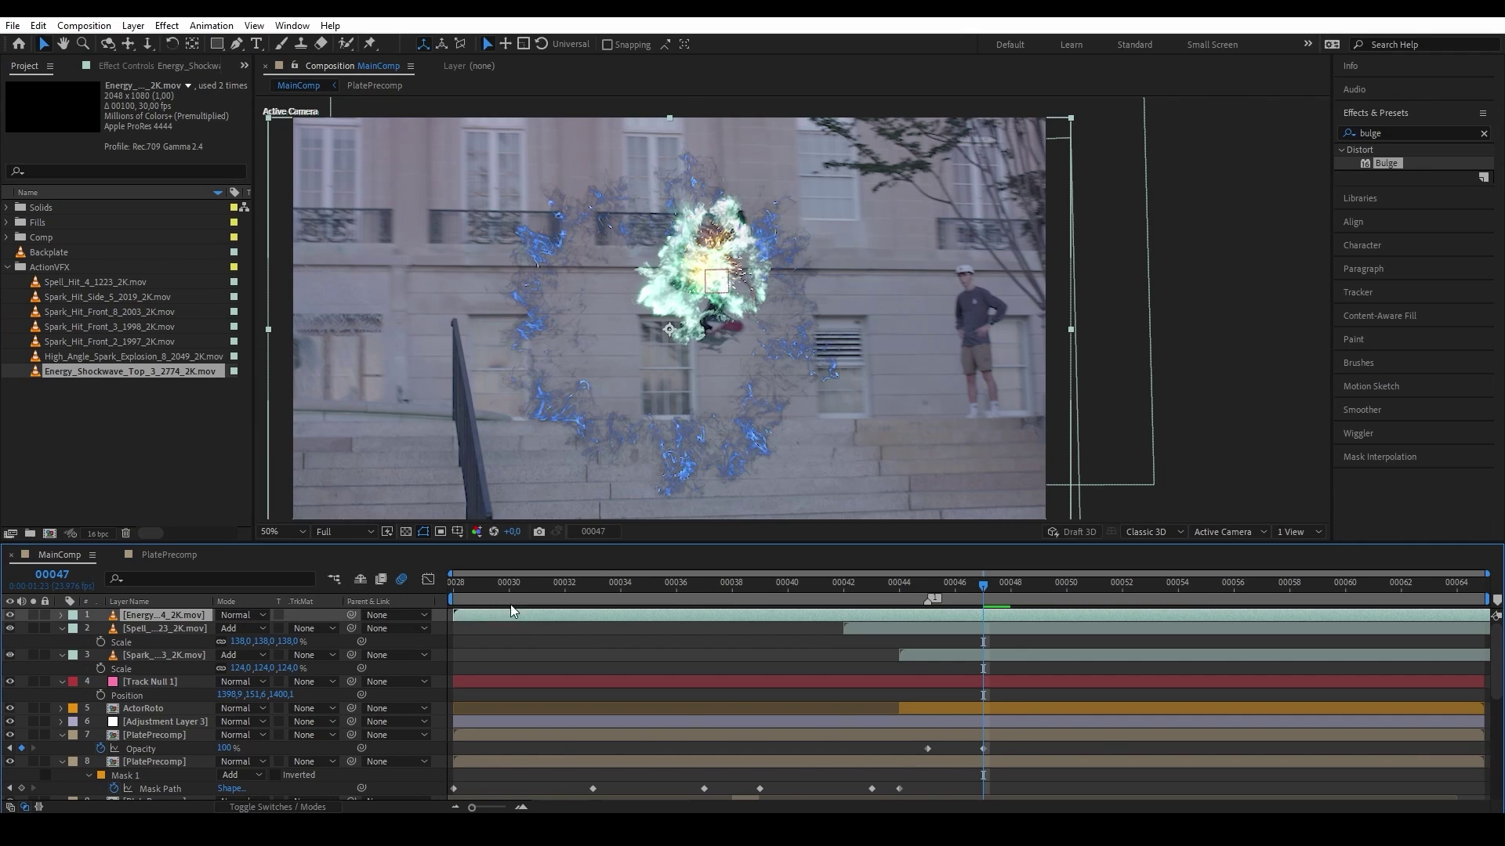
# Step: Make the shockwave layer 3D, give it the track null's position and move it directly below ActorRoto
pyautogui.press('F4')
pyautogui.click(303, 615)
pyautogui.click(127, 695)
pyautogui.hotkey('ctrl', 'c')
pyautogui.click(163, 615)
pyautogui.hotkey('ctrl', 'v')
pyautogui.moveTo(161, 665); pyautogui.dragTo(171, 707)
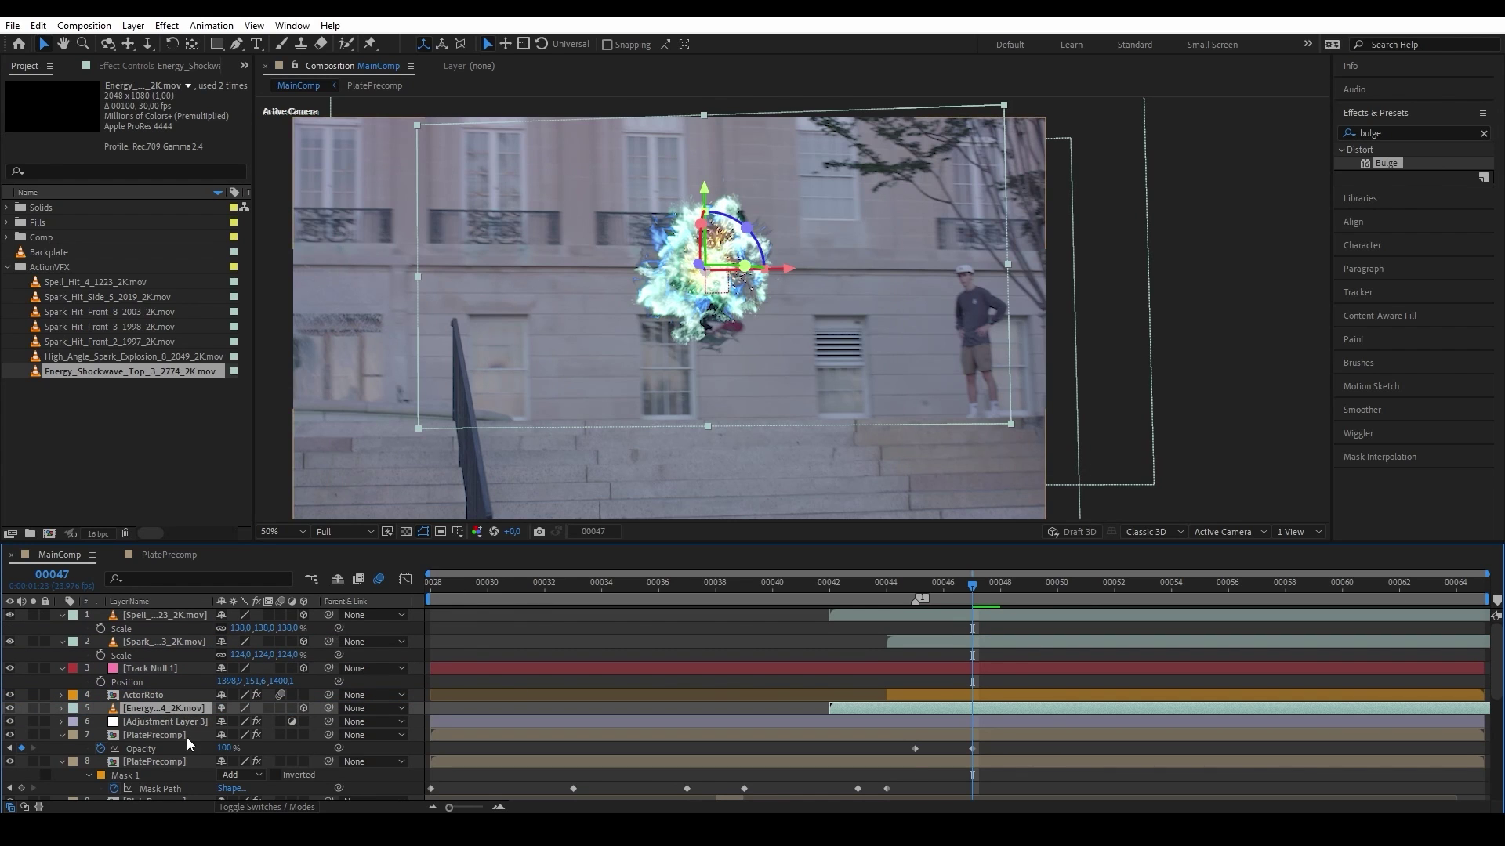
# Step: Scale the shockwave layer to 120% with its blending mode set to Add
pyautogui.press('s')
pyautogui.moveTo(258, 722); pyautogui.dragTo(319, 721)
pyautogui.press('F4')
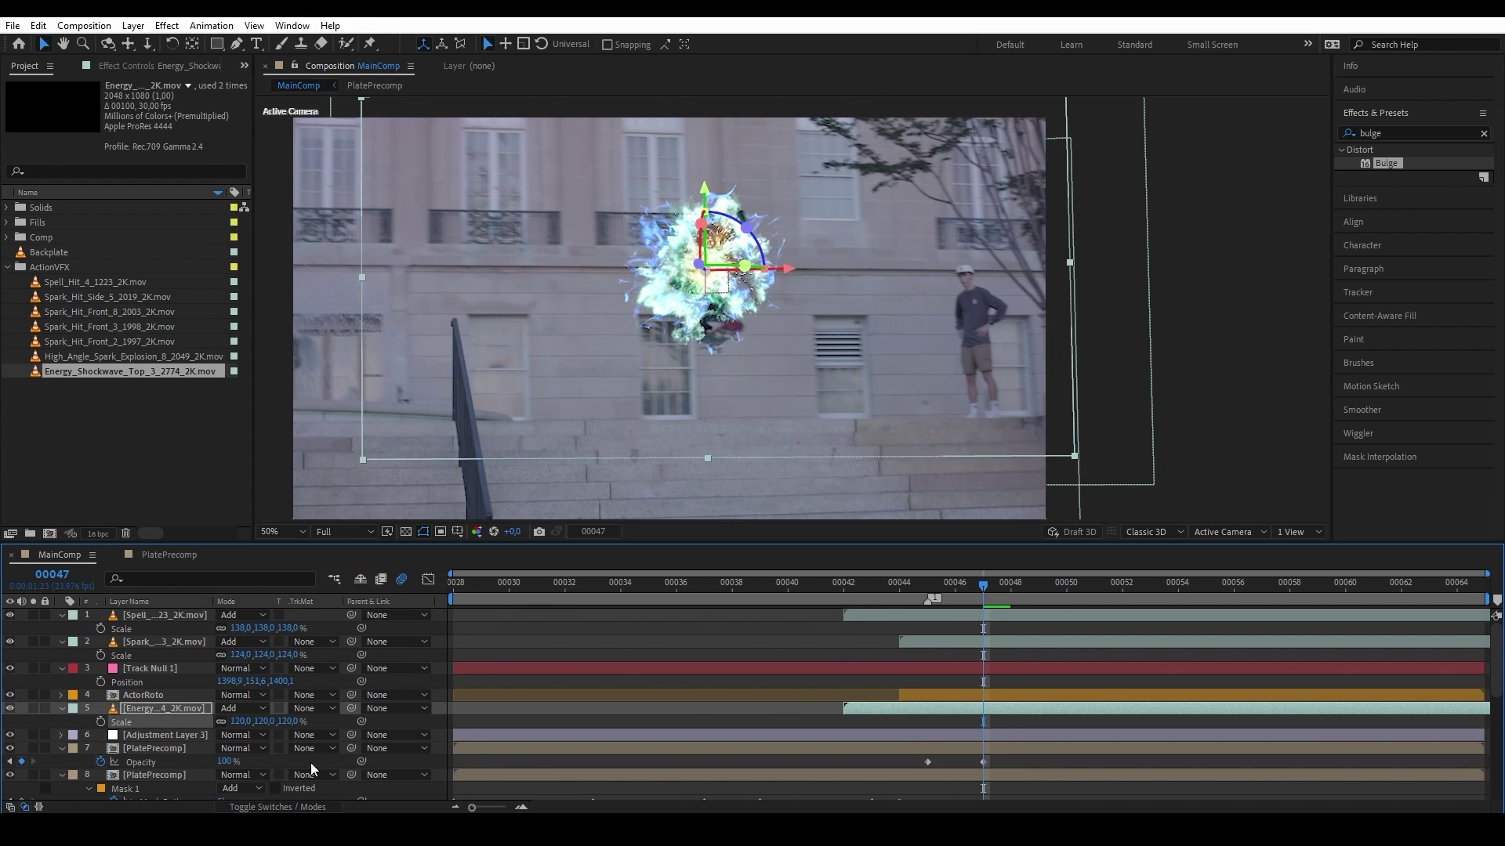
pyautogui.click(272, 807)
# Step: Add High_Angle_Spark_Explosion_8_2049_2K.mov at the track null's position below ActorRoto and raise it slightly
pyautogui.moveTo(69, 359); pyautogui.dragTo(486, 337)
pyautogui.click(156, 696)
pyautogui.moveTo(157, 615); pyautogui.dragTo(176, 715)
pyautogui.moveTo(698, 203); pyautogui.dragTo(698, 179)
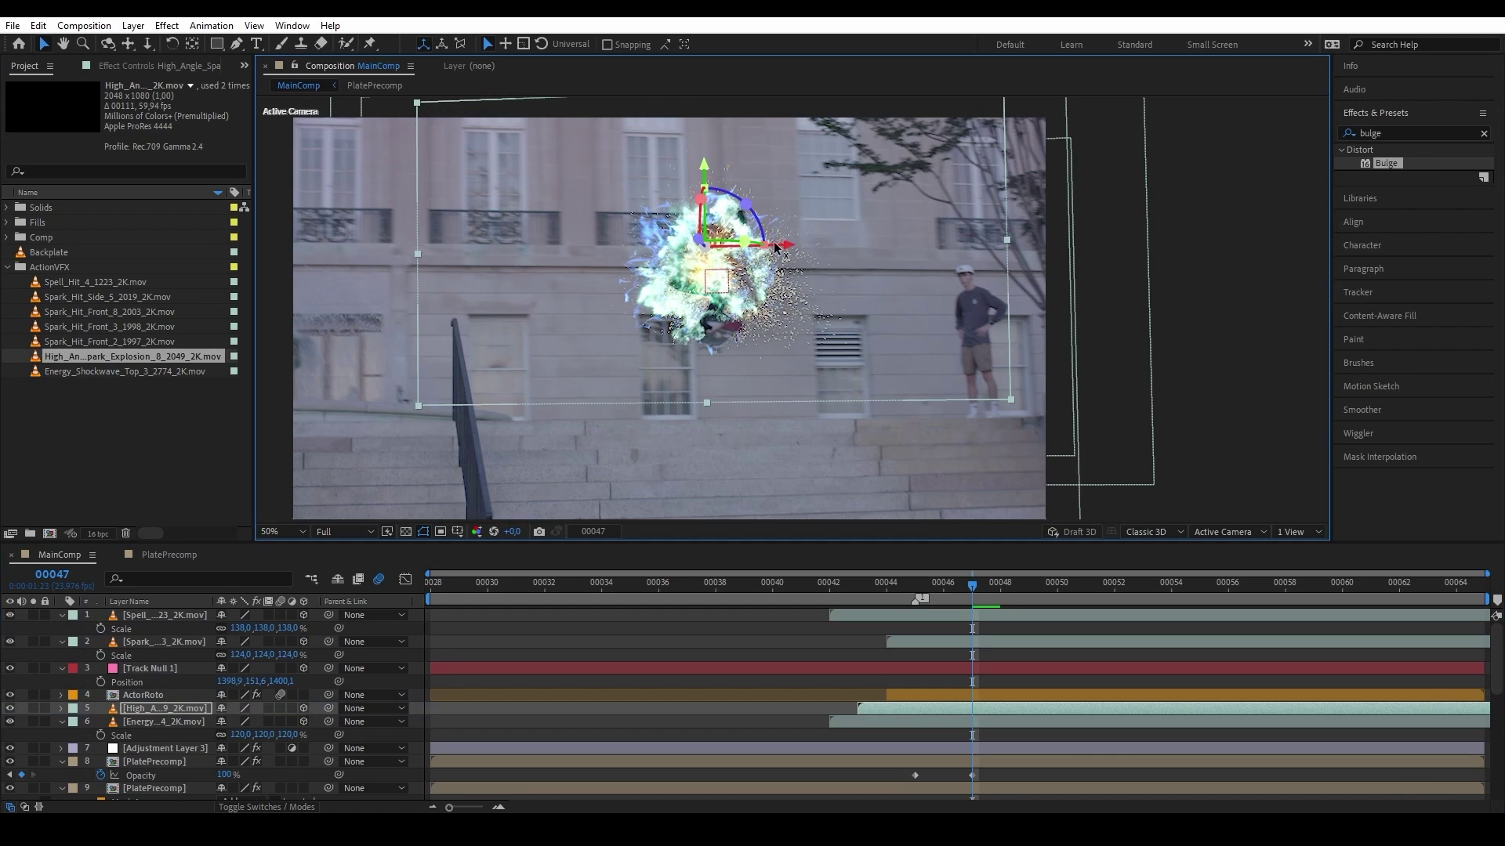
# Step: Apply Hue/Saturation to the shockwave layer and colorize it with hue 55°, saturation 20 and lightness -2
pyautogui.click(1381, 133)
pyautogui.write('hue')
pyautogui.moveTo(1429, 230); pyautogui.dragTo(164, 725)
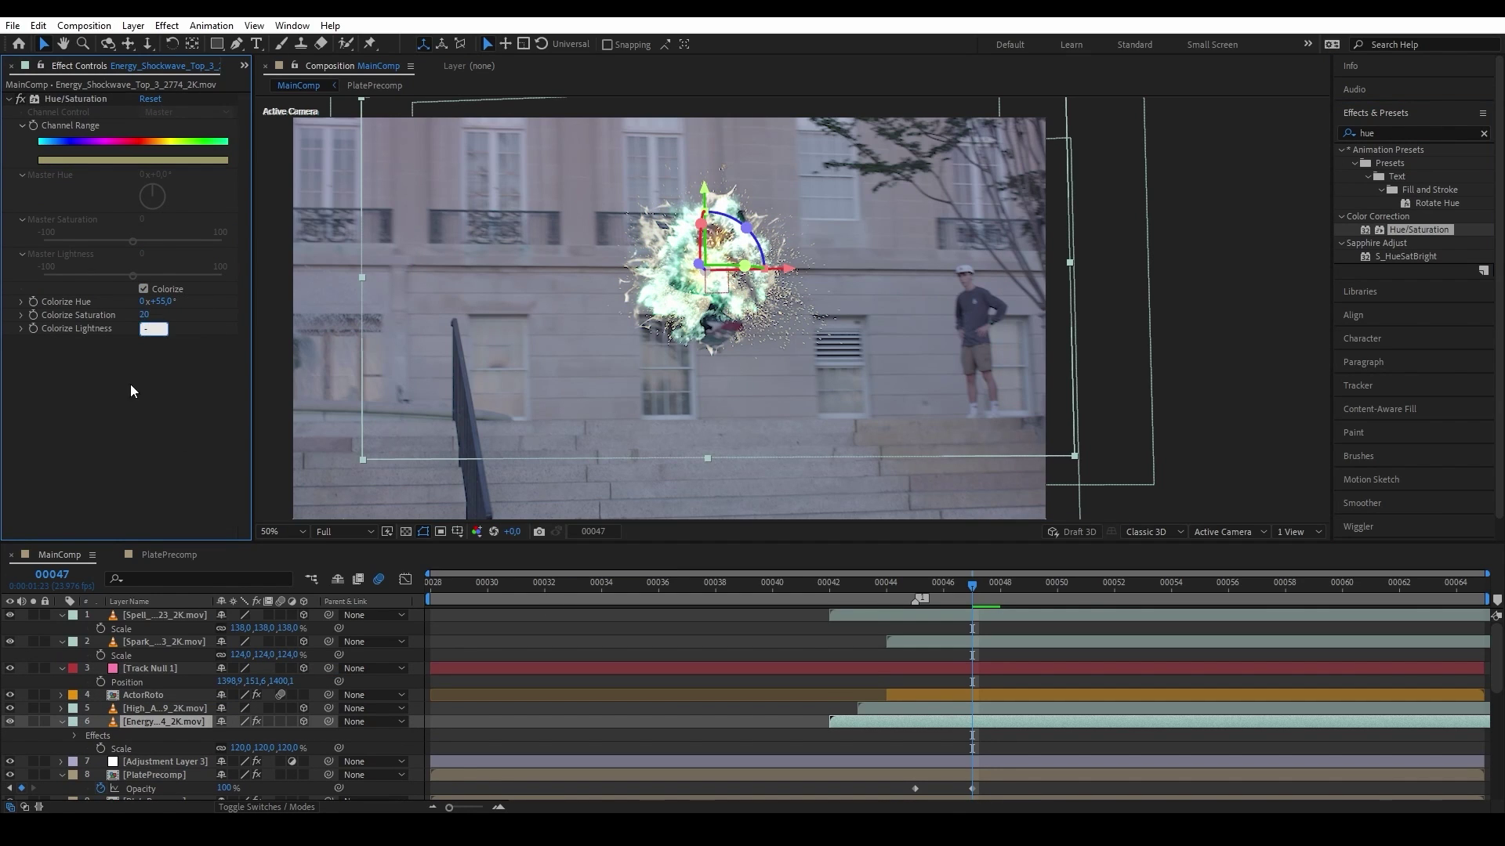
# Step: Copy the Hue/Saturation effect onto the Spell_Hit and Spark_Hit_Front layers and preview the recolored burst
pyautogui.click(161, 708)
pyautogui.hotkey('ctrl', 'v')
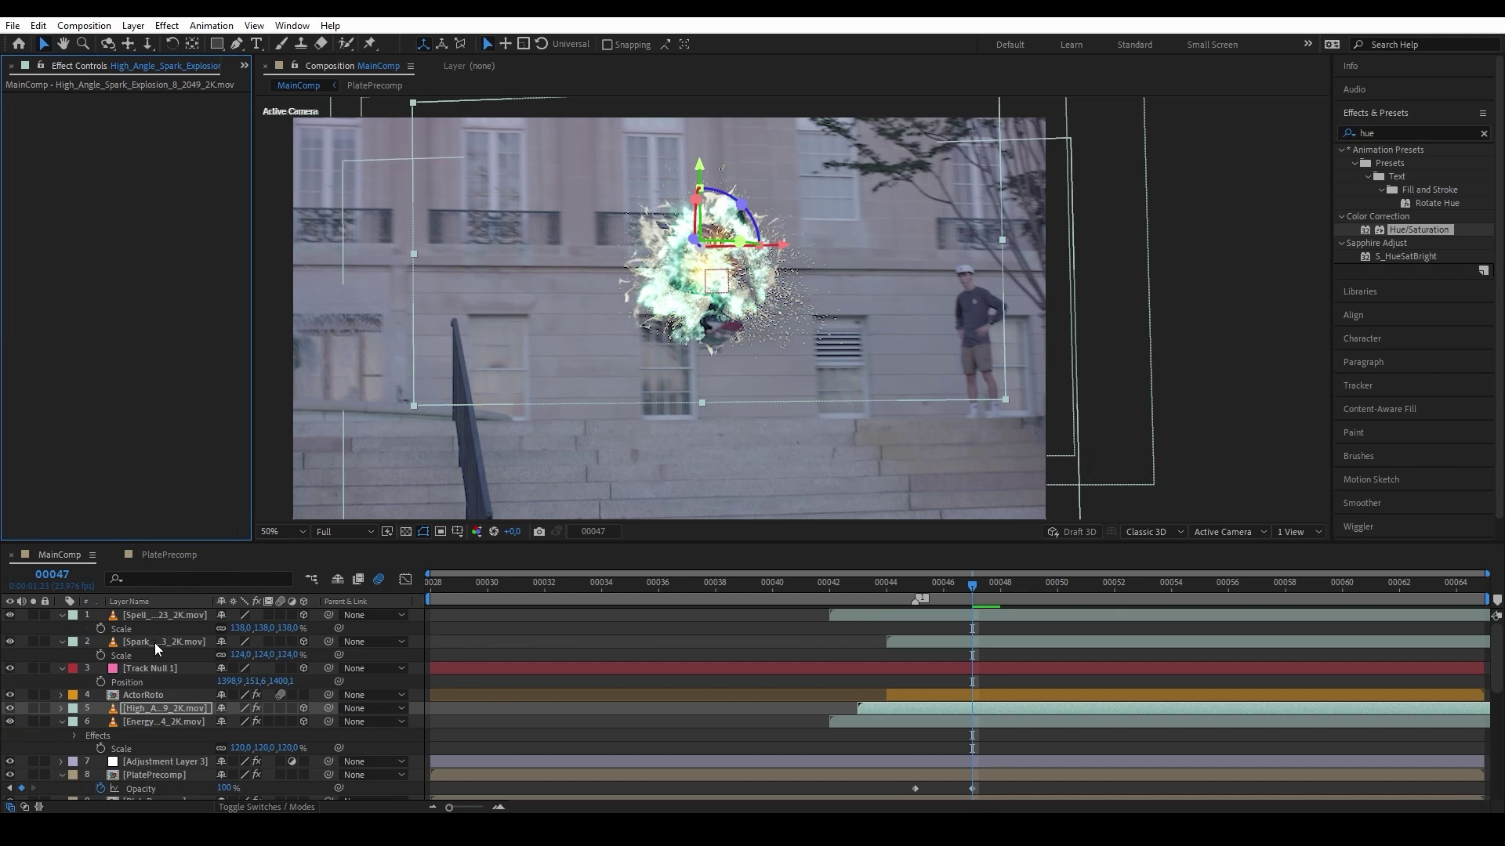
pyautogui.click(156, 615)
pyautogui.hotkey('ctrl', 'v')
pyautogui.click(152, 657)
pyautogui.hotkey('ctrl', 'v')
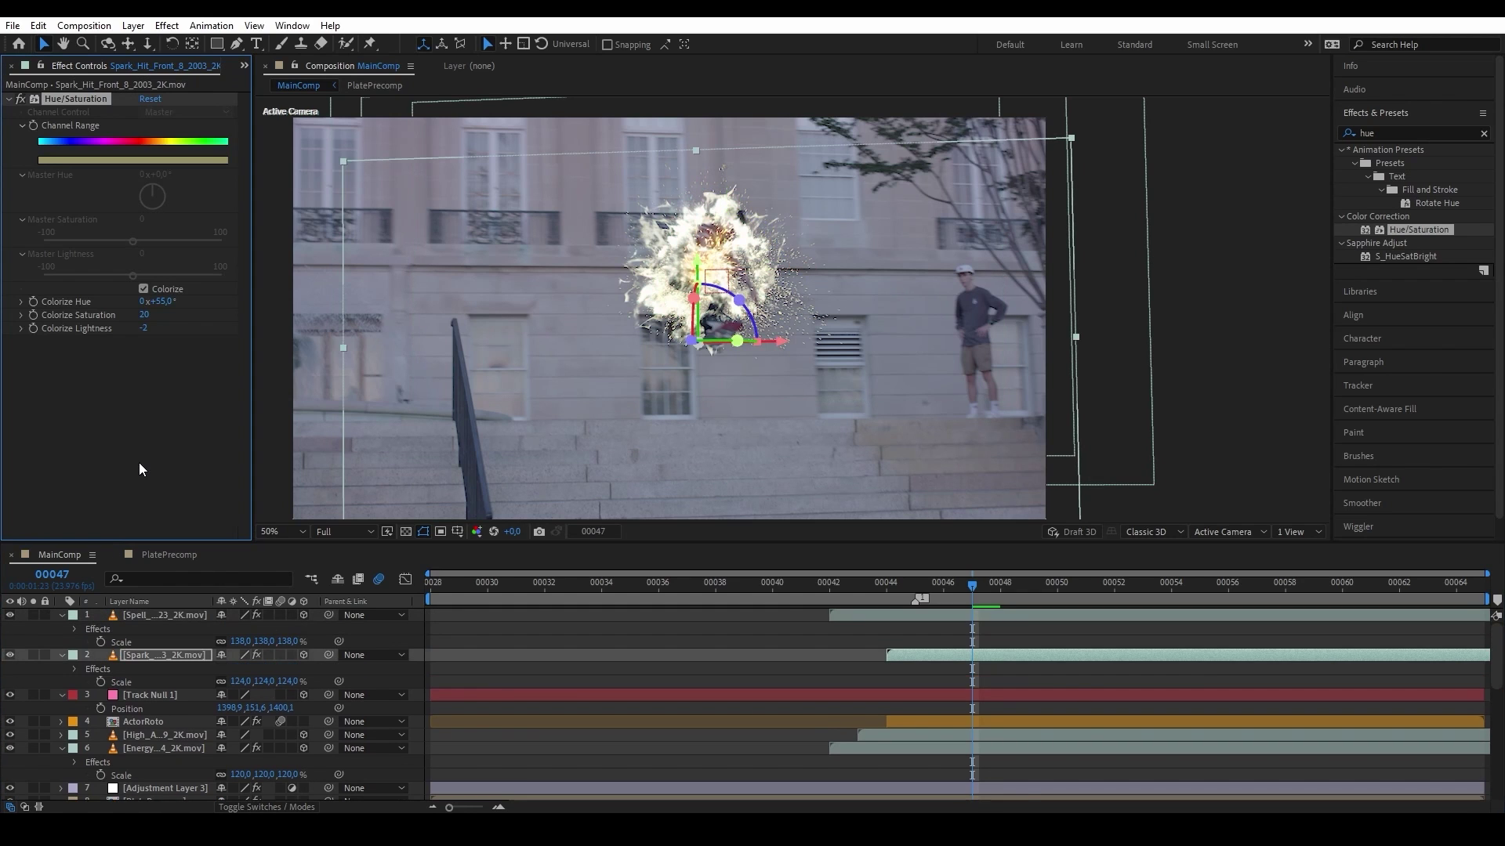
pyautogui.press('space')
# Step: Enable motion blur on the spell hit, front spark, high-angle spark and shockwave layers together
pyautogui.keyDown('shift'); pyautogui.click(161, 616); pyautogui.keyUp('shift')
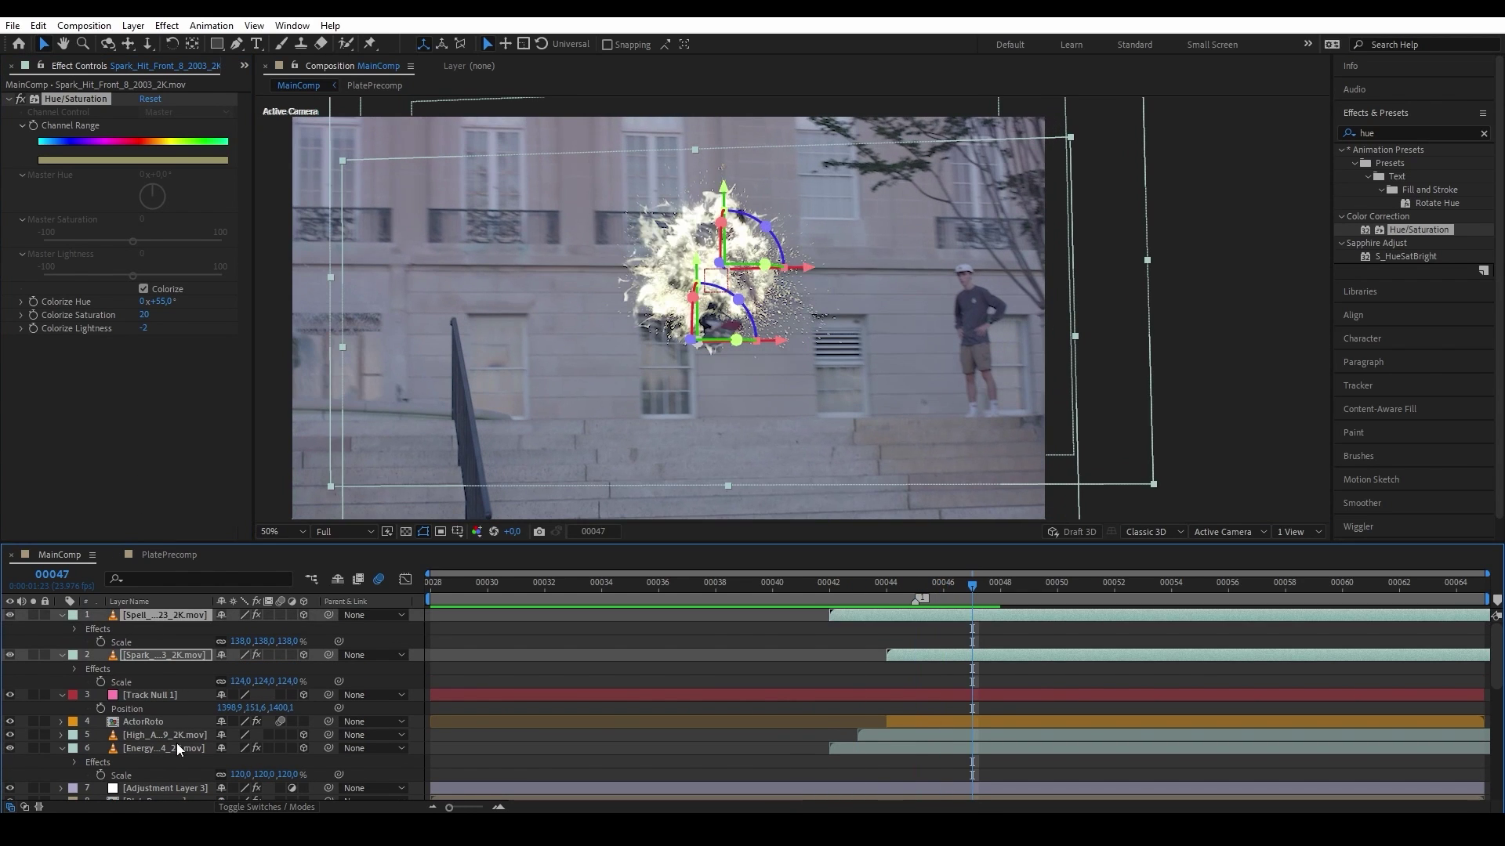
pyautogui.keyDown('ctrl'); pyautogui.click(165, 748); pyautogui.keyUp('ctrl')
pyautogui.keyDown('ctrl'); pyautogui.click(165, 735); pyautogui.keyUp('ctrl')
pyautogui.click(280, 735)
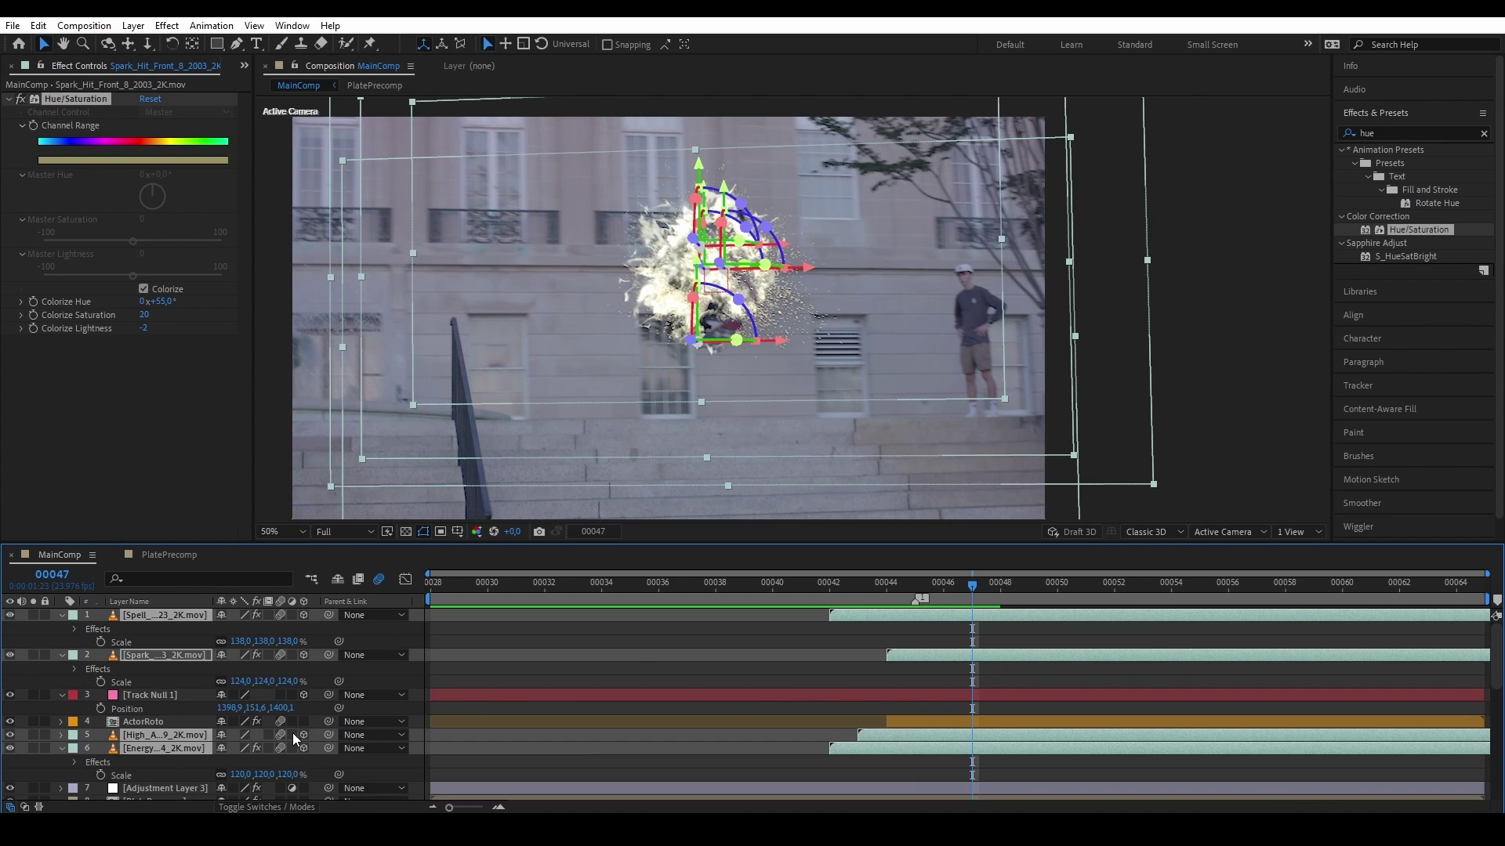
# Step: Keyframe the four effect layers' opacity from 100% at frame 53 to 0% at frame 58 and preview the shot
pyautogui.press('t')
pyautogui.click(1197, 586)
pyautogui.moveTo(1197, 587); pyautogui.dragTo(1285, 581)
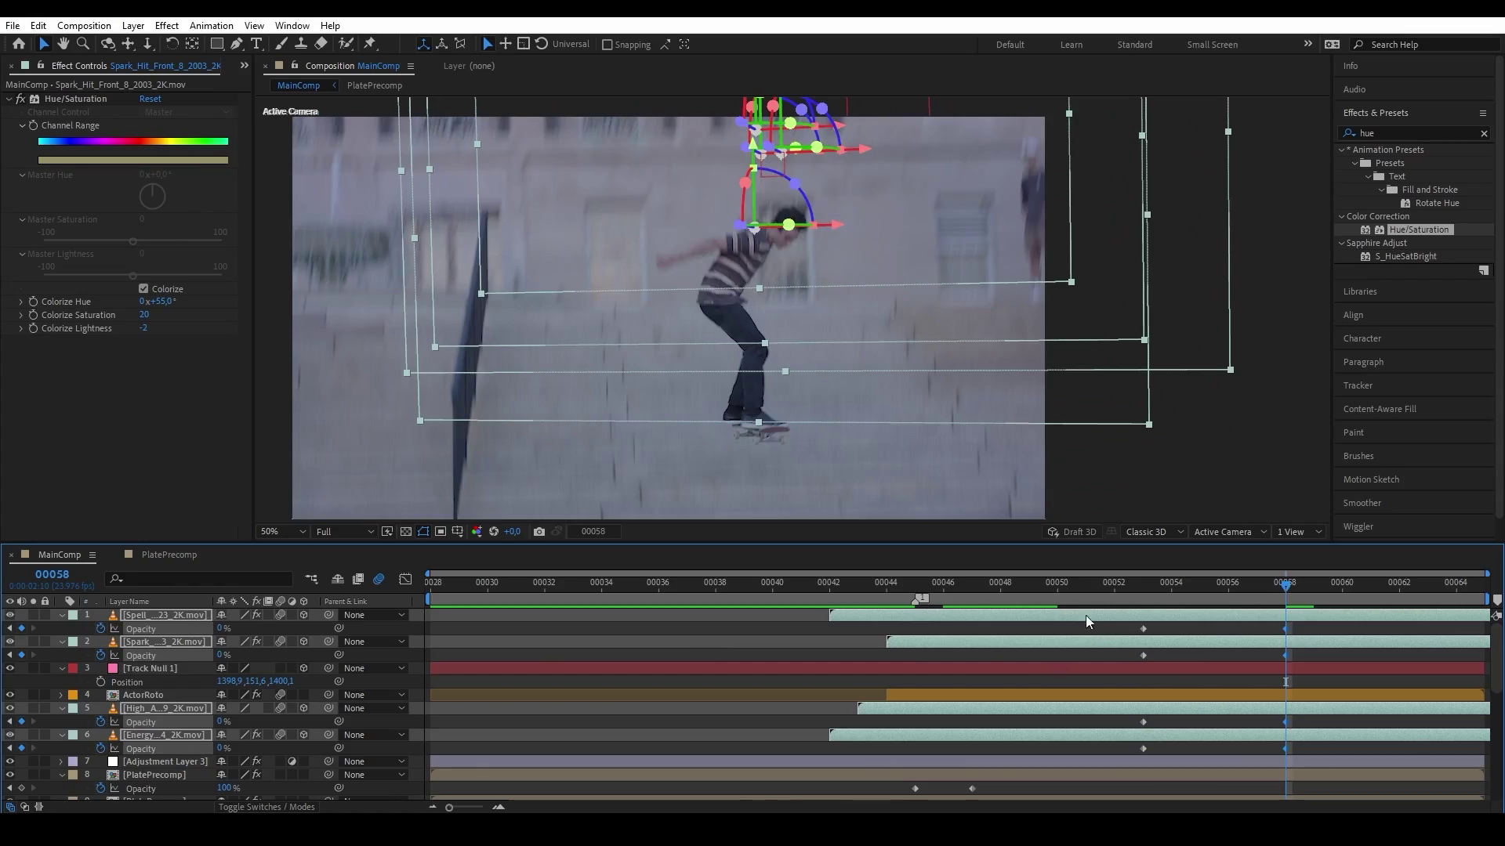
pyautogui.click(1091, 621)
pyautogui.press('space')
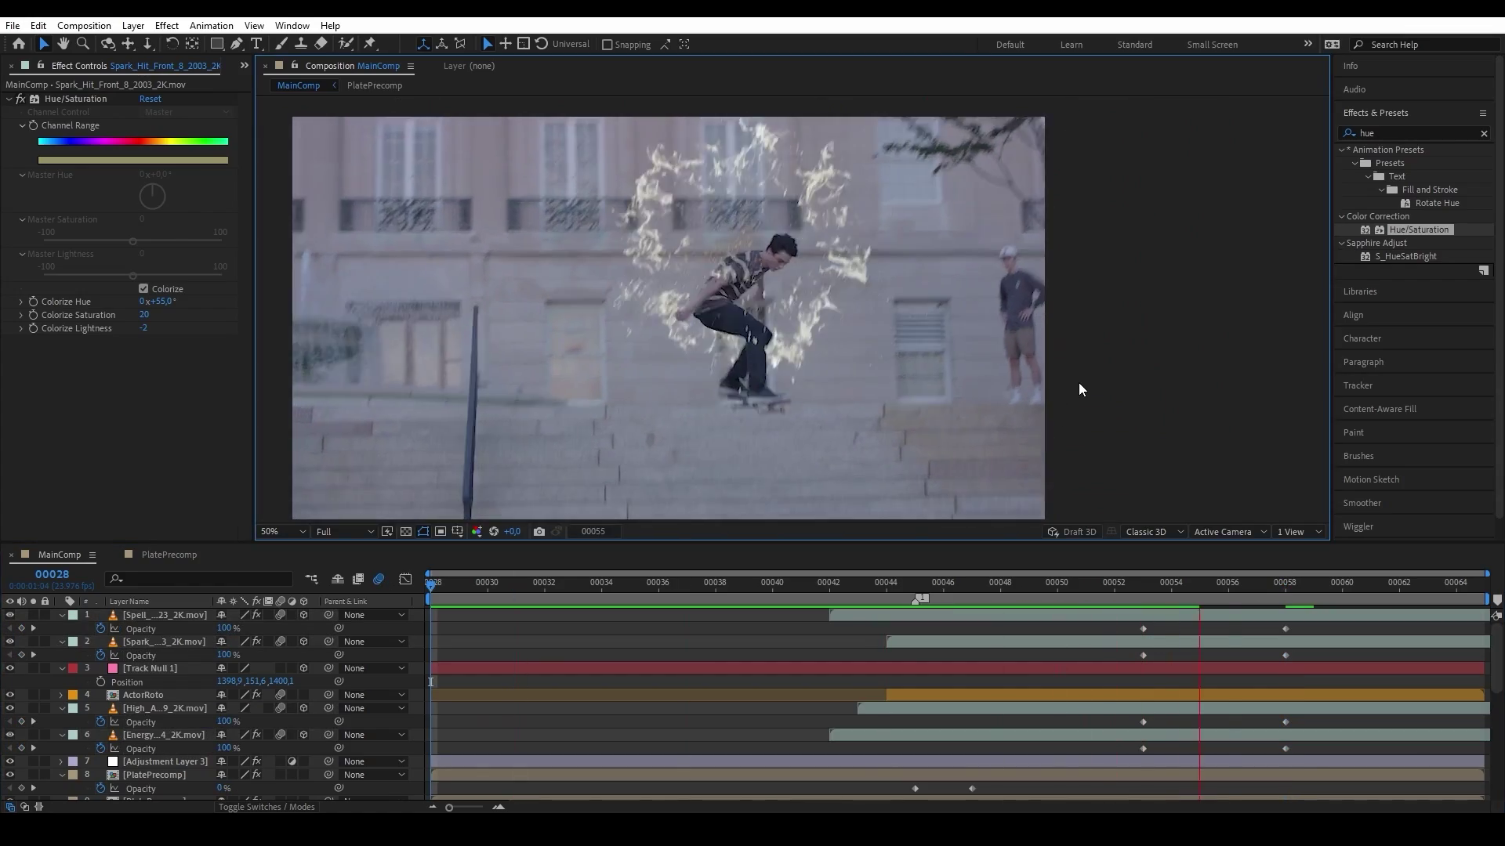